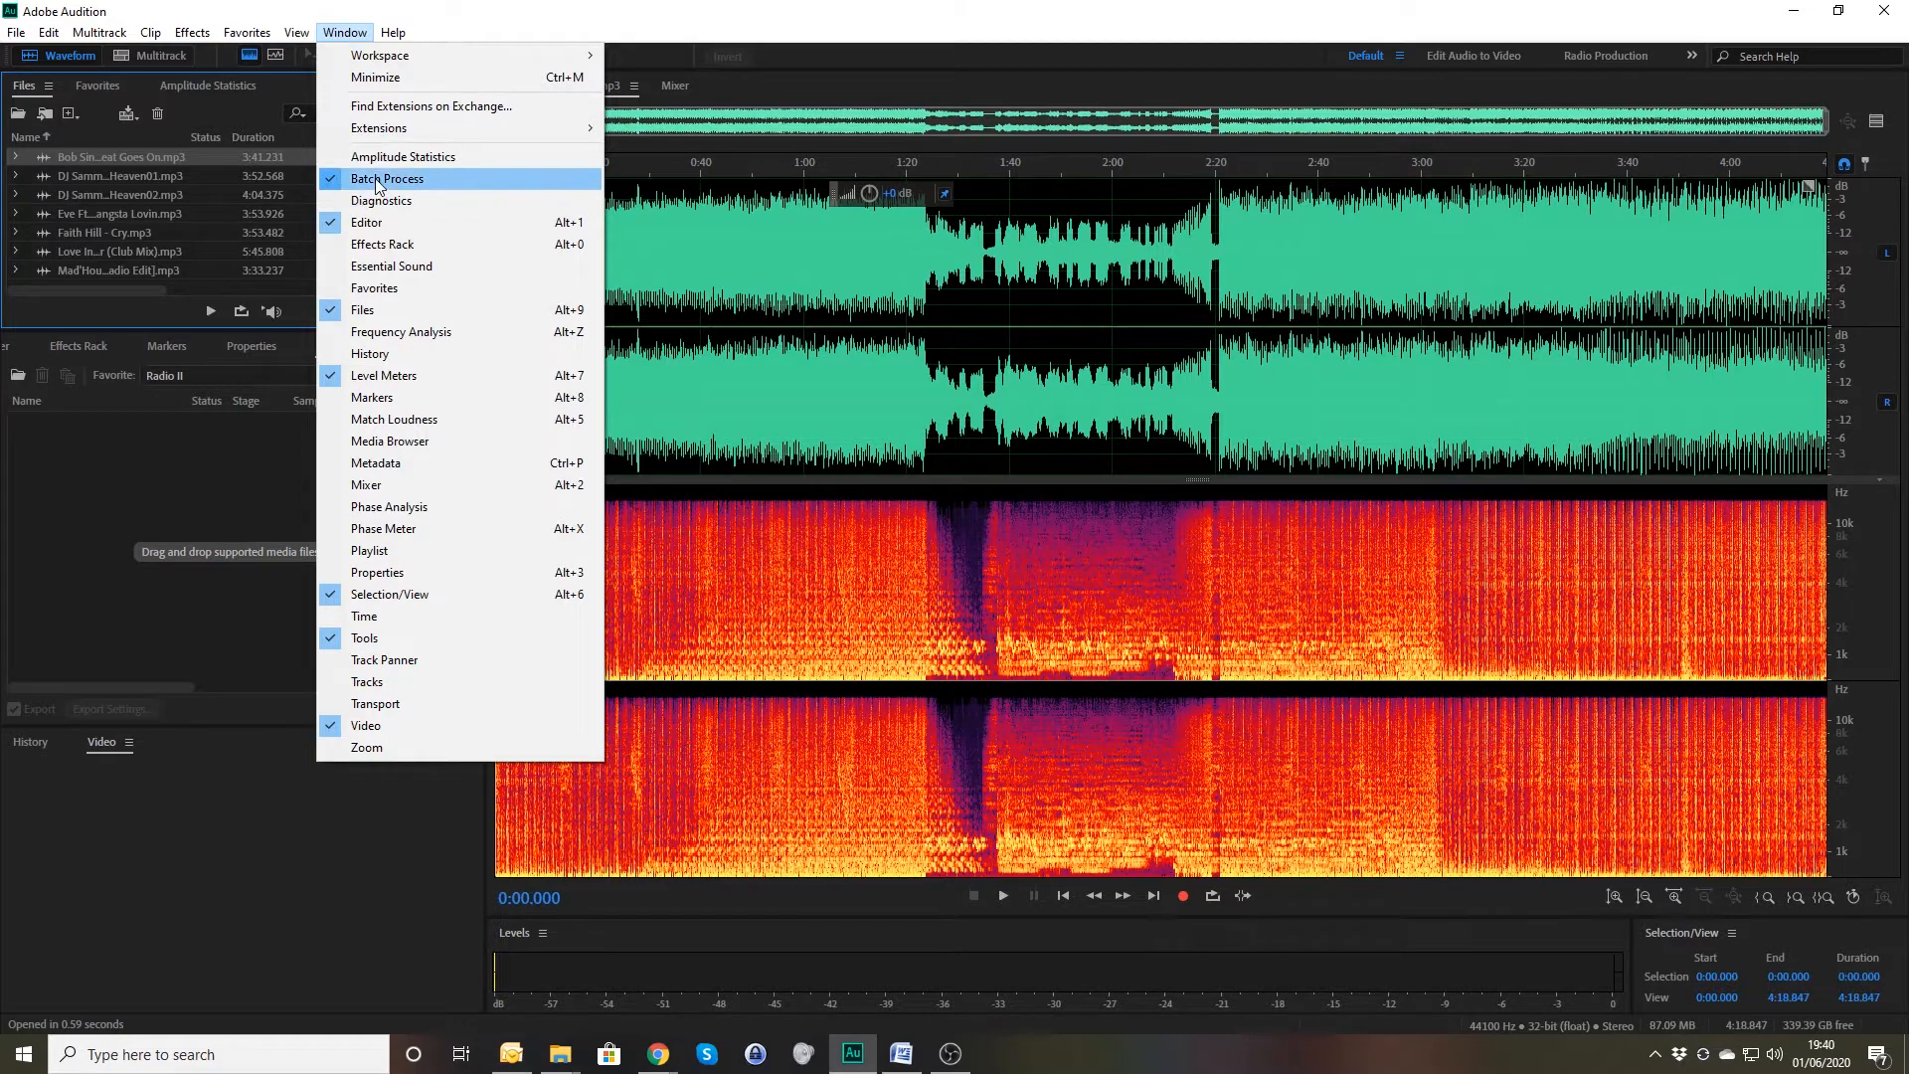
Bring up the Batch Process panel and view the waveforms of the first five songs in the file list.
left_click(383, 179)
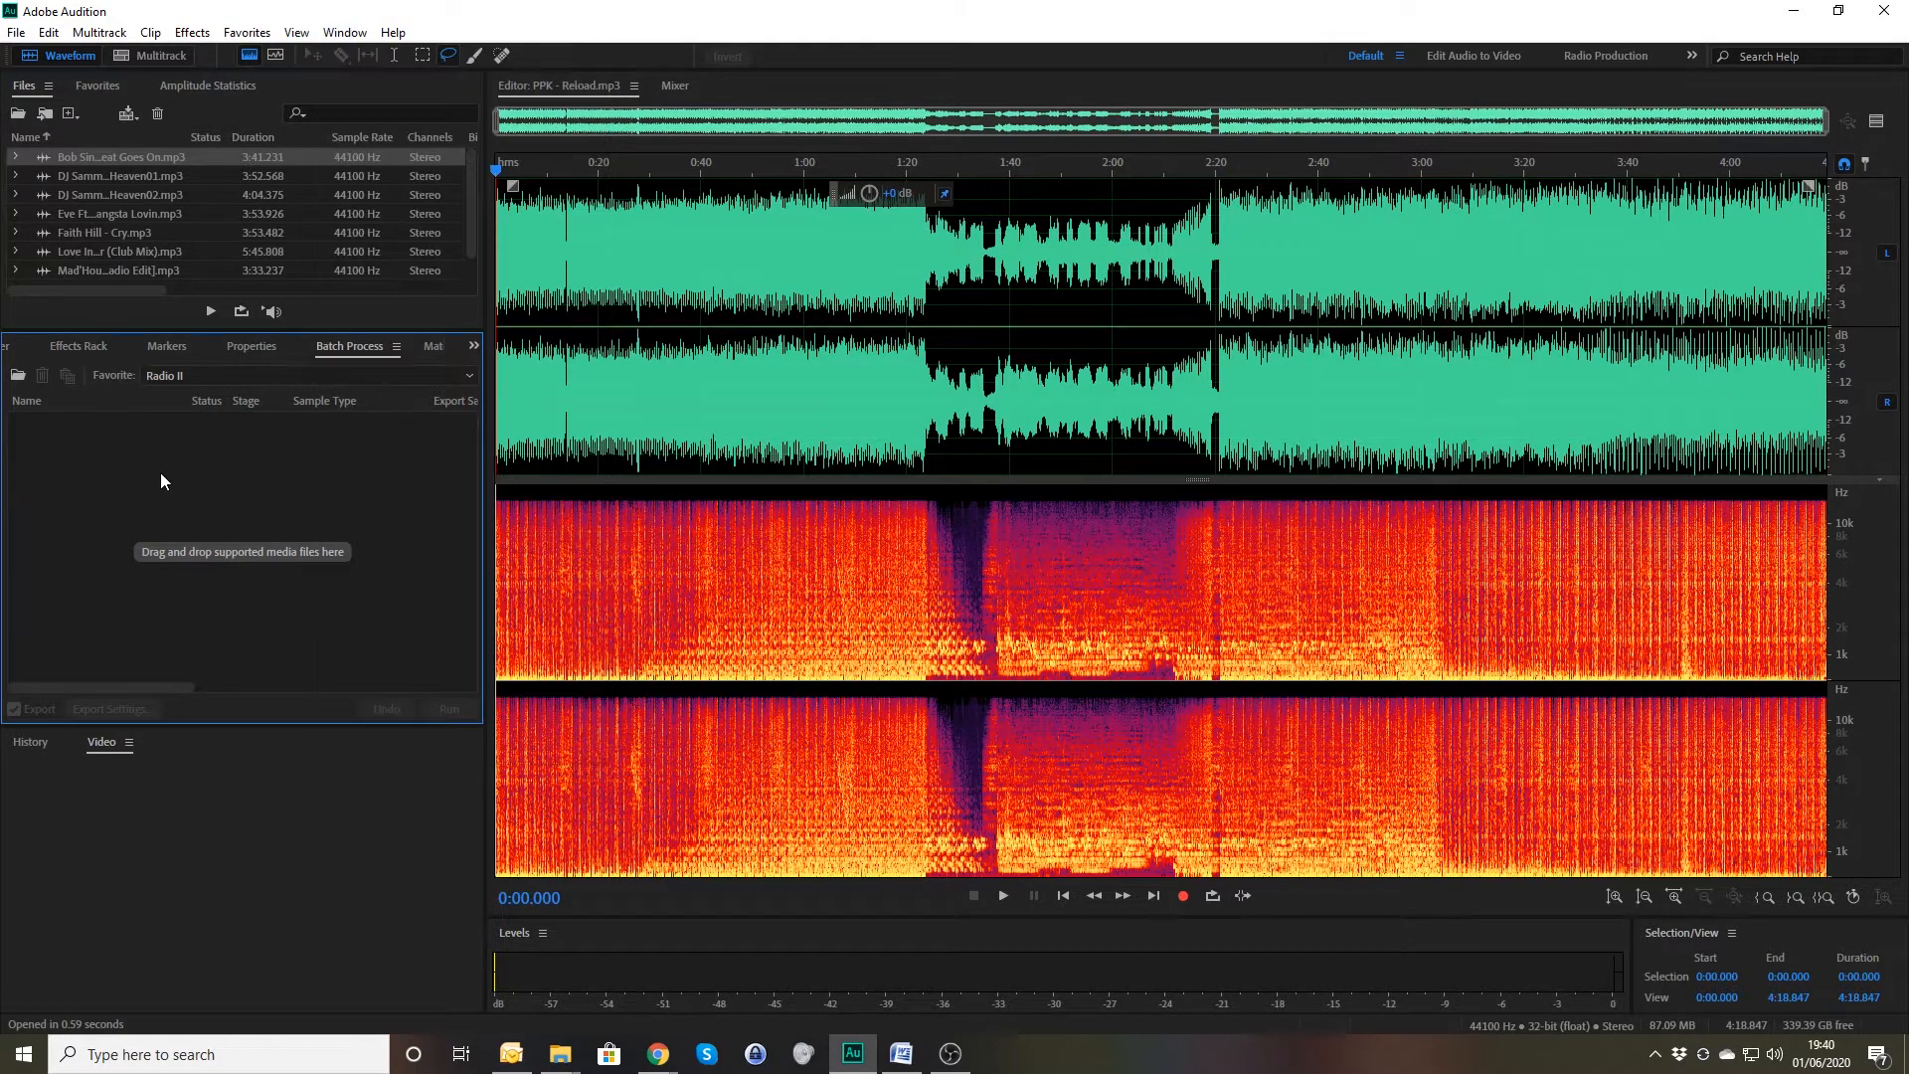
double_click(112, 163)
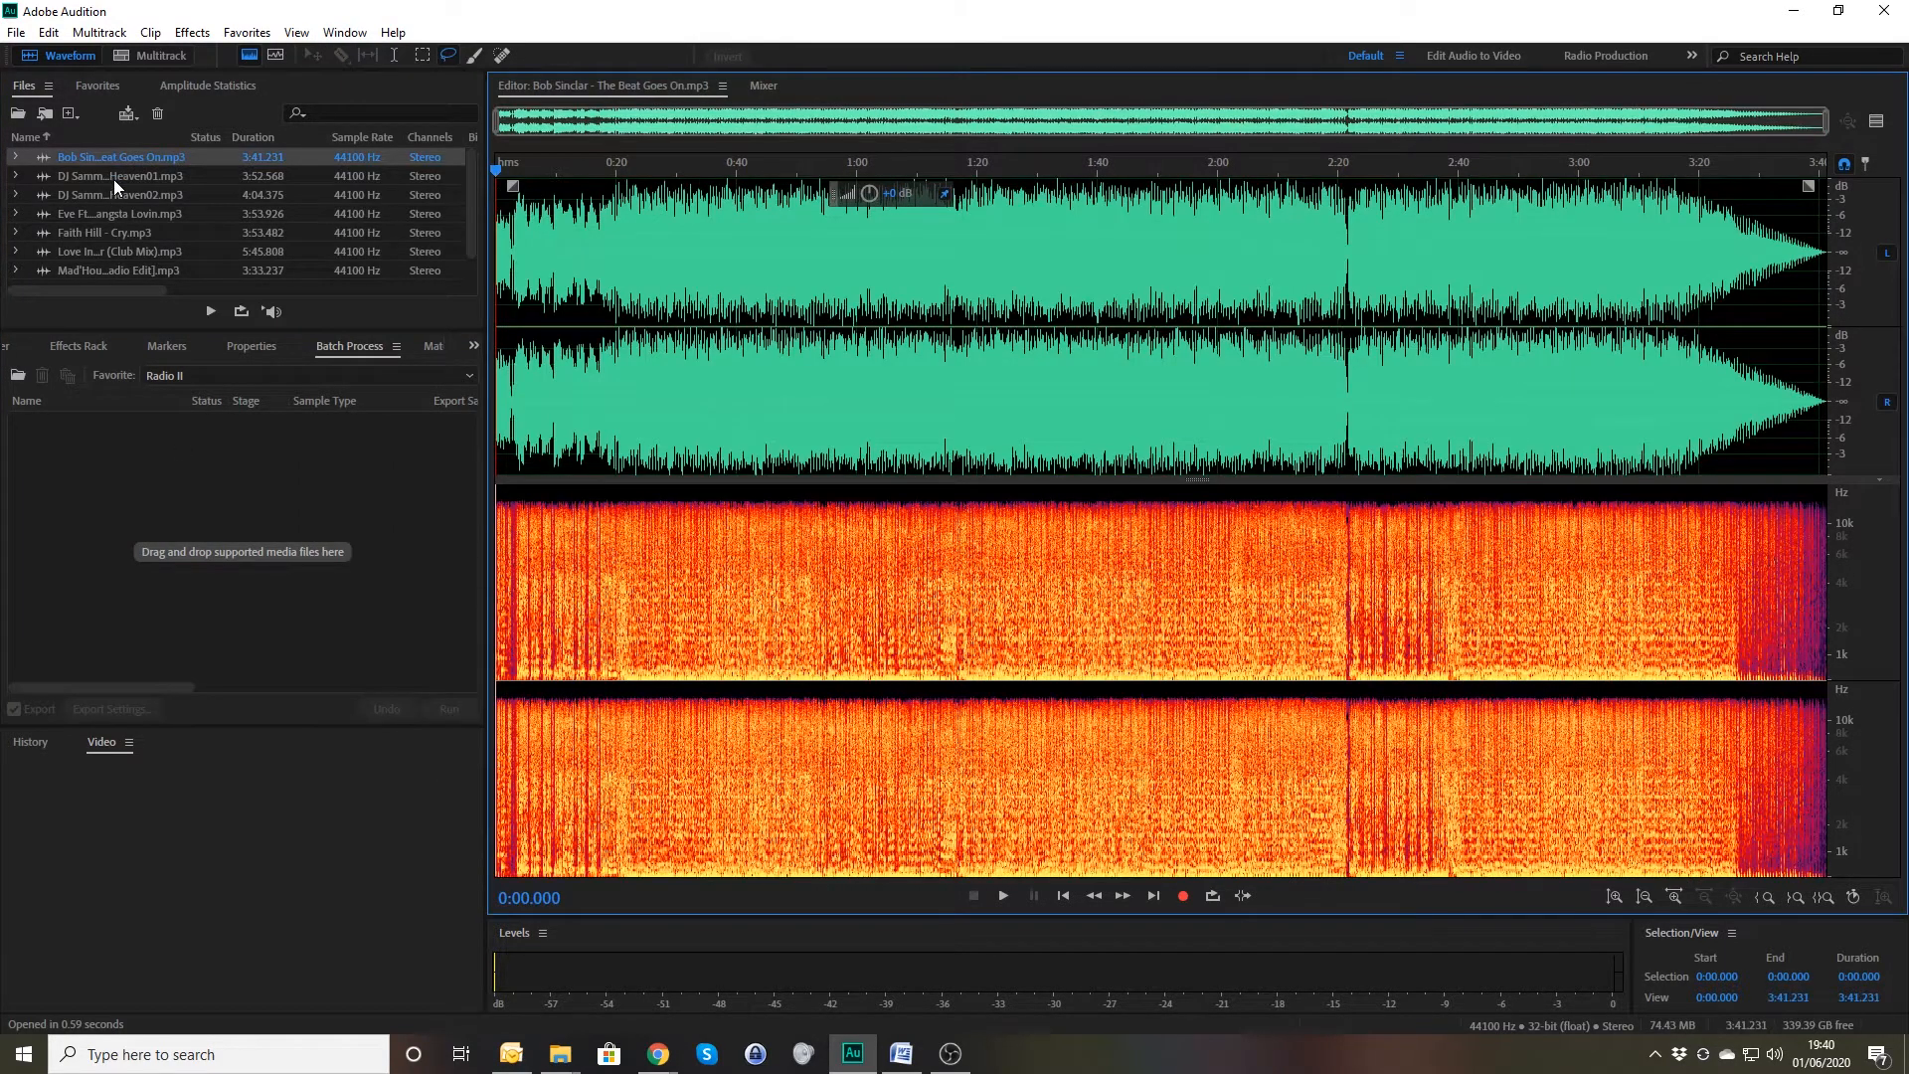
double_click(113, 179)
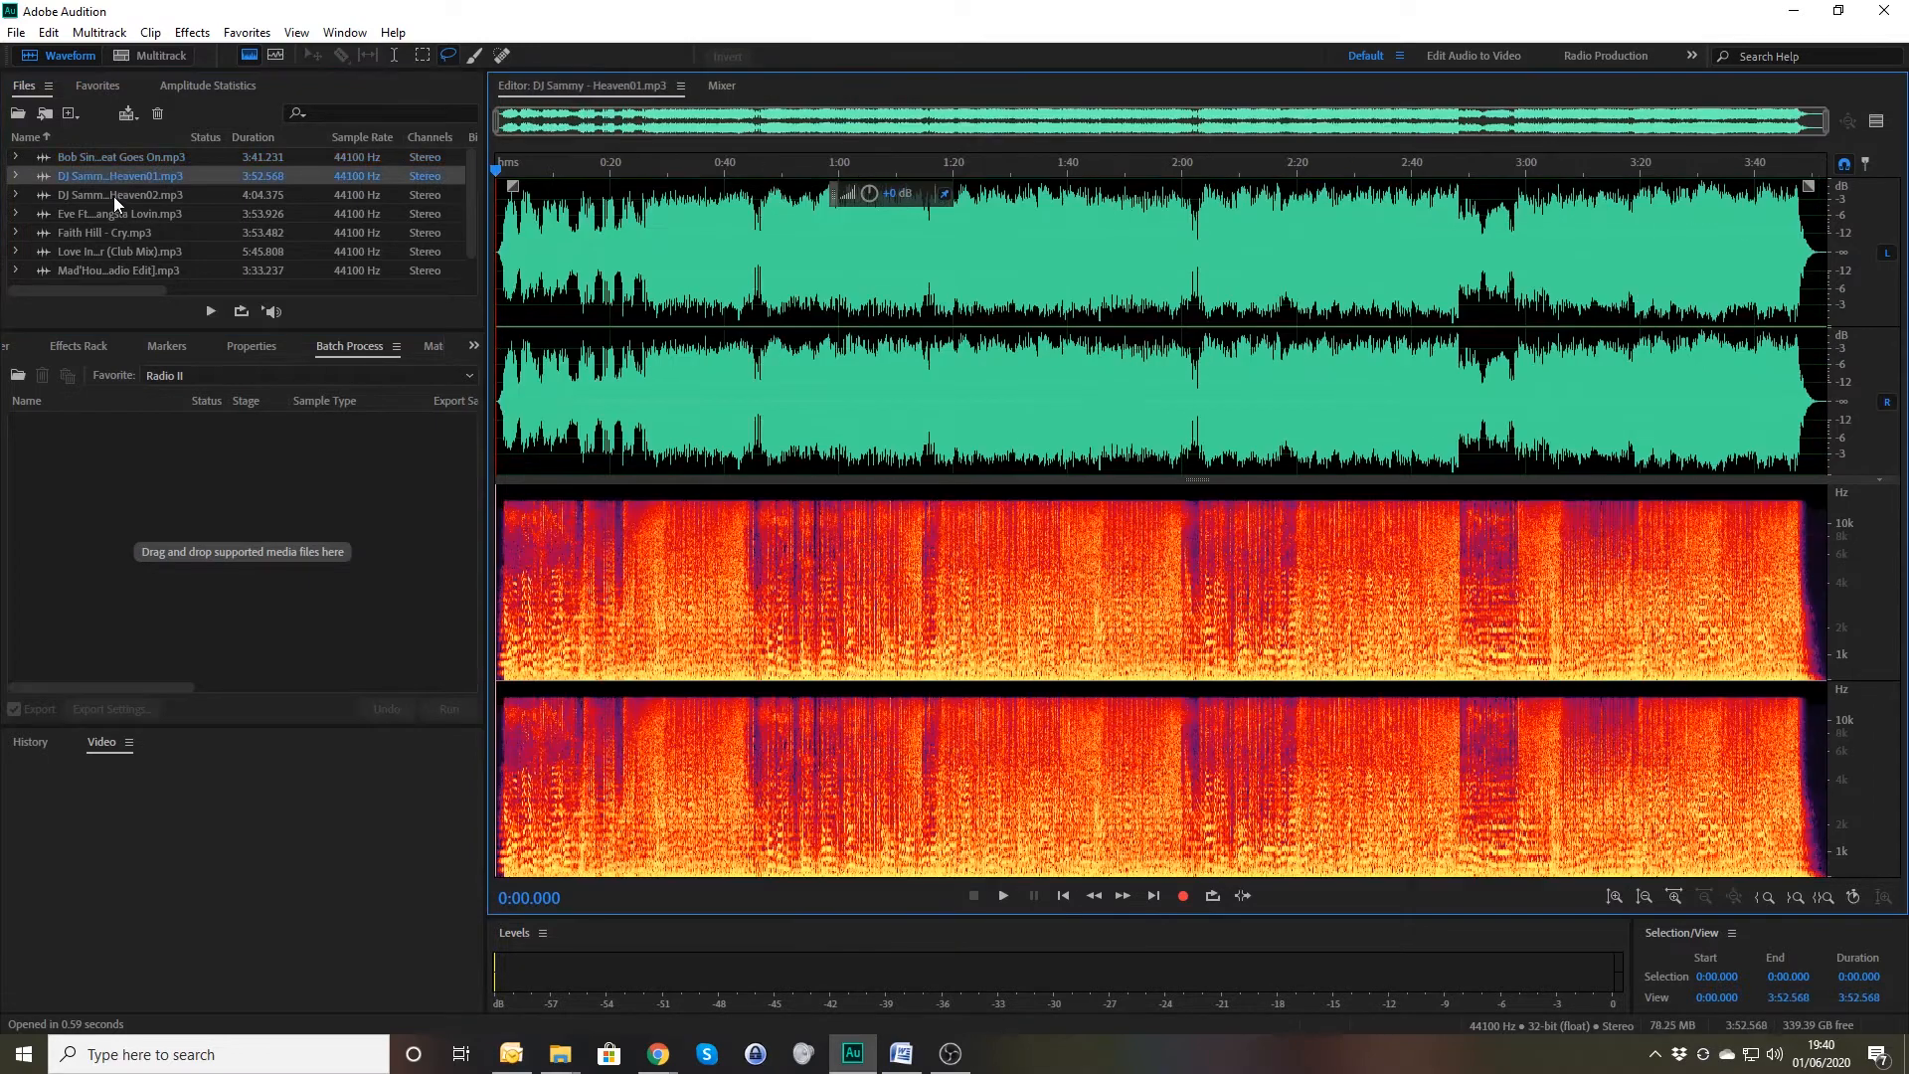
double_click(113, 195)
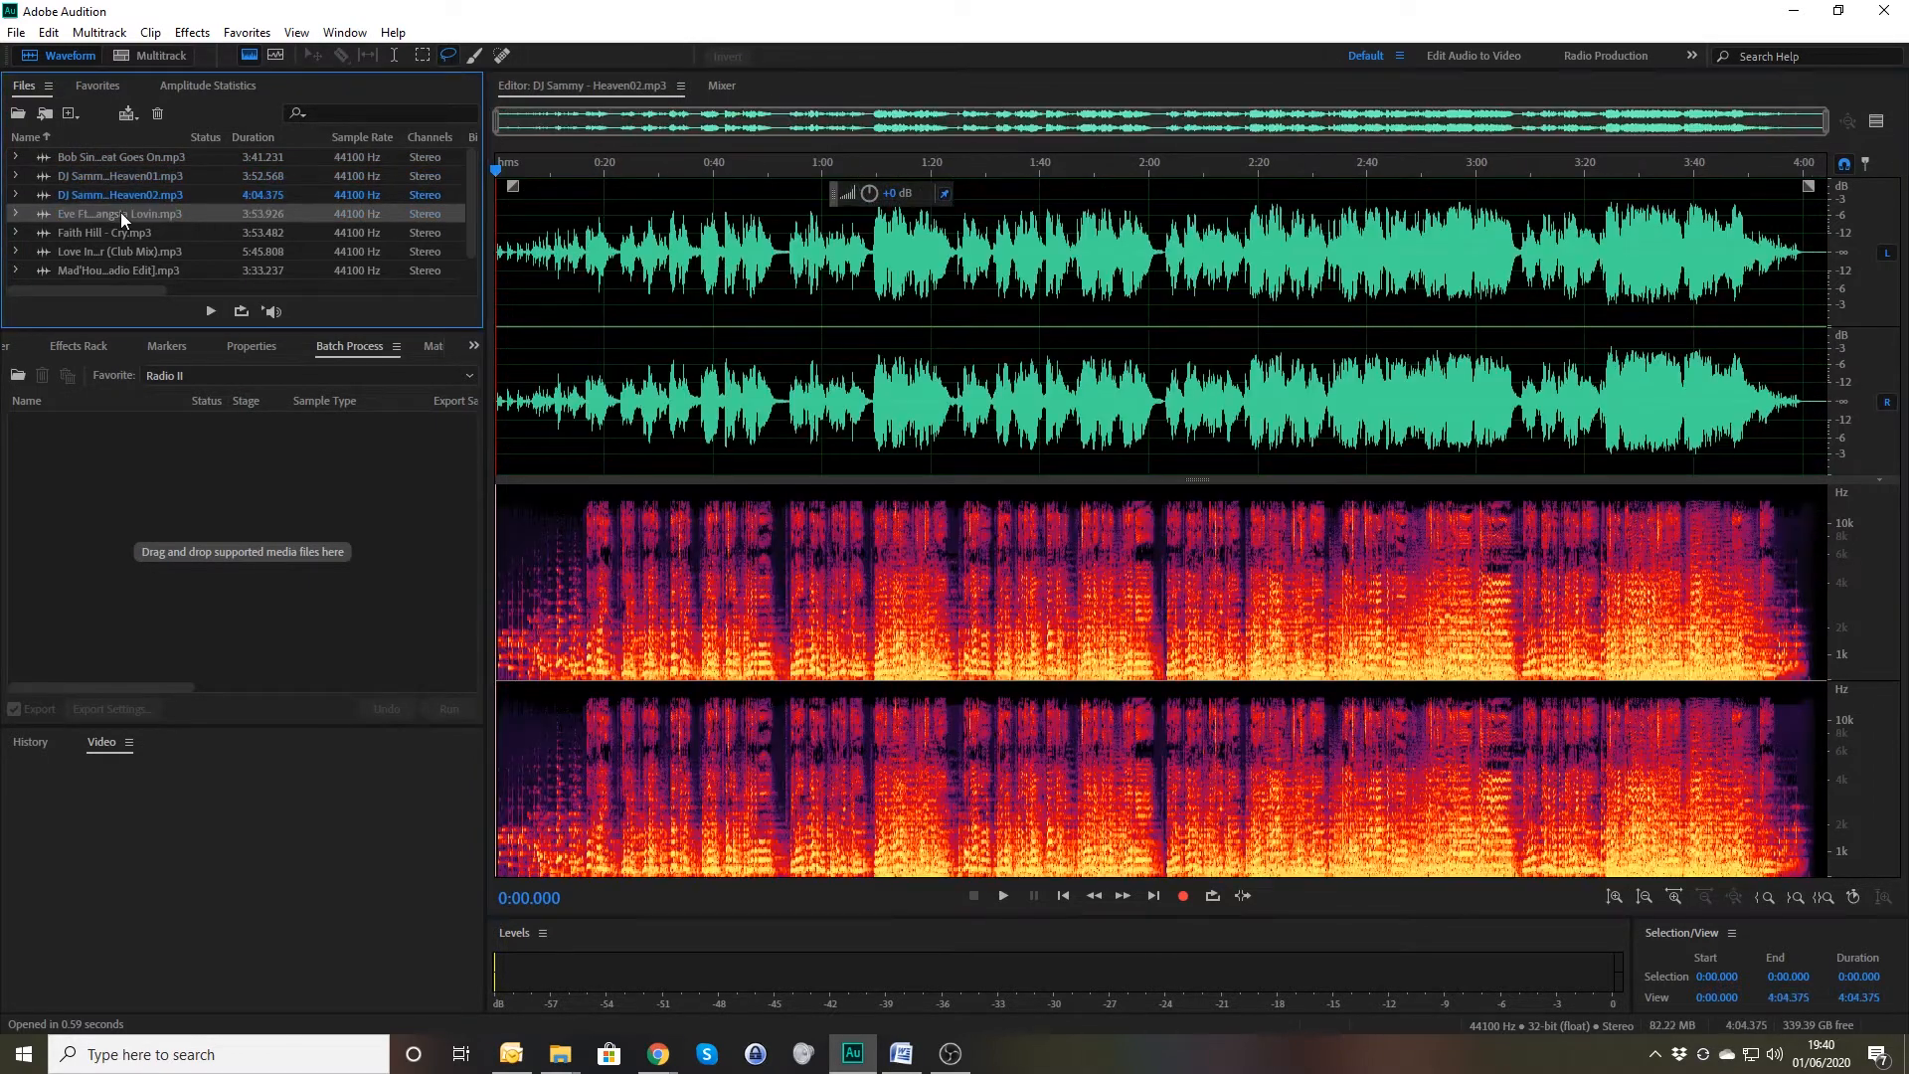
double_click(122, 214)
double_click(119, 235)
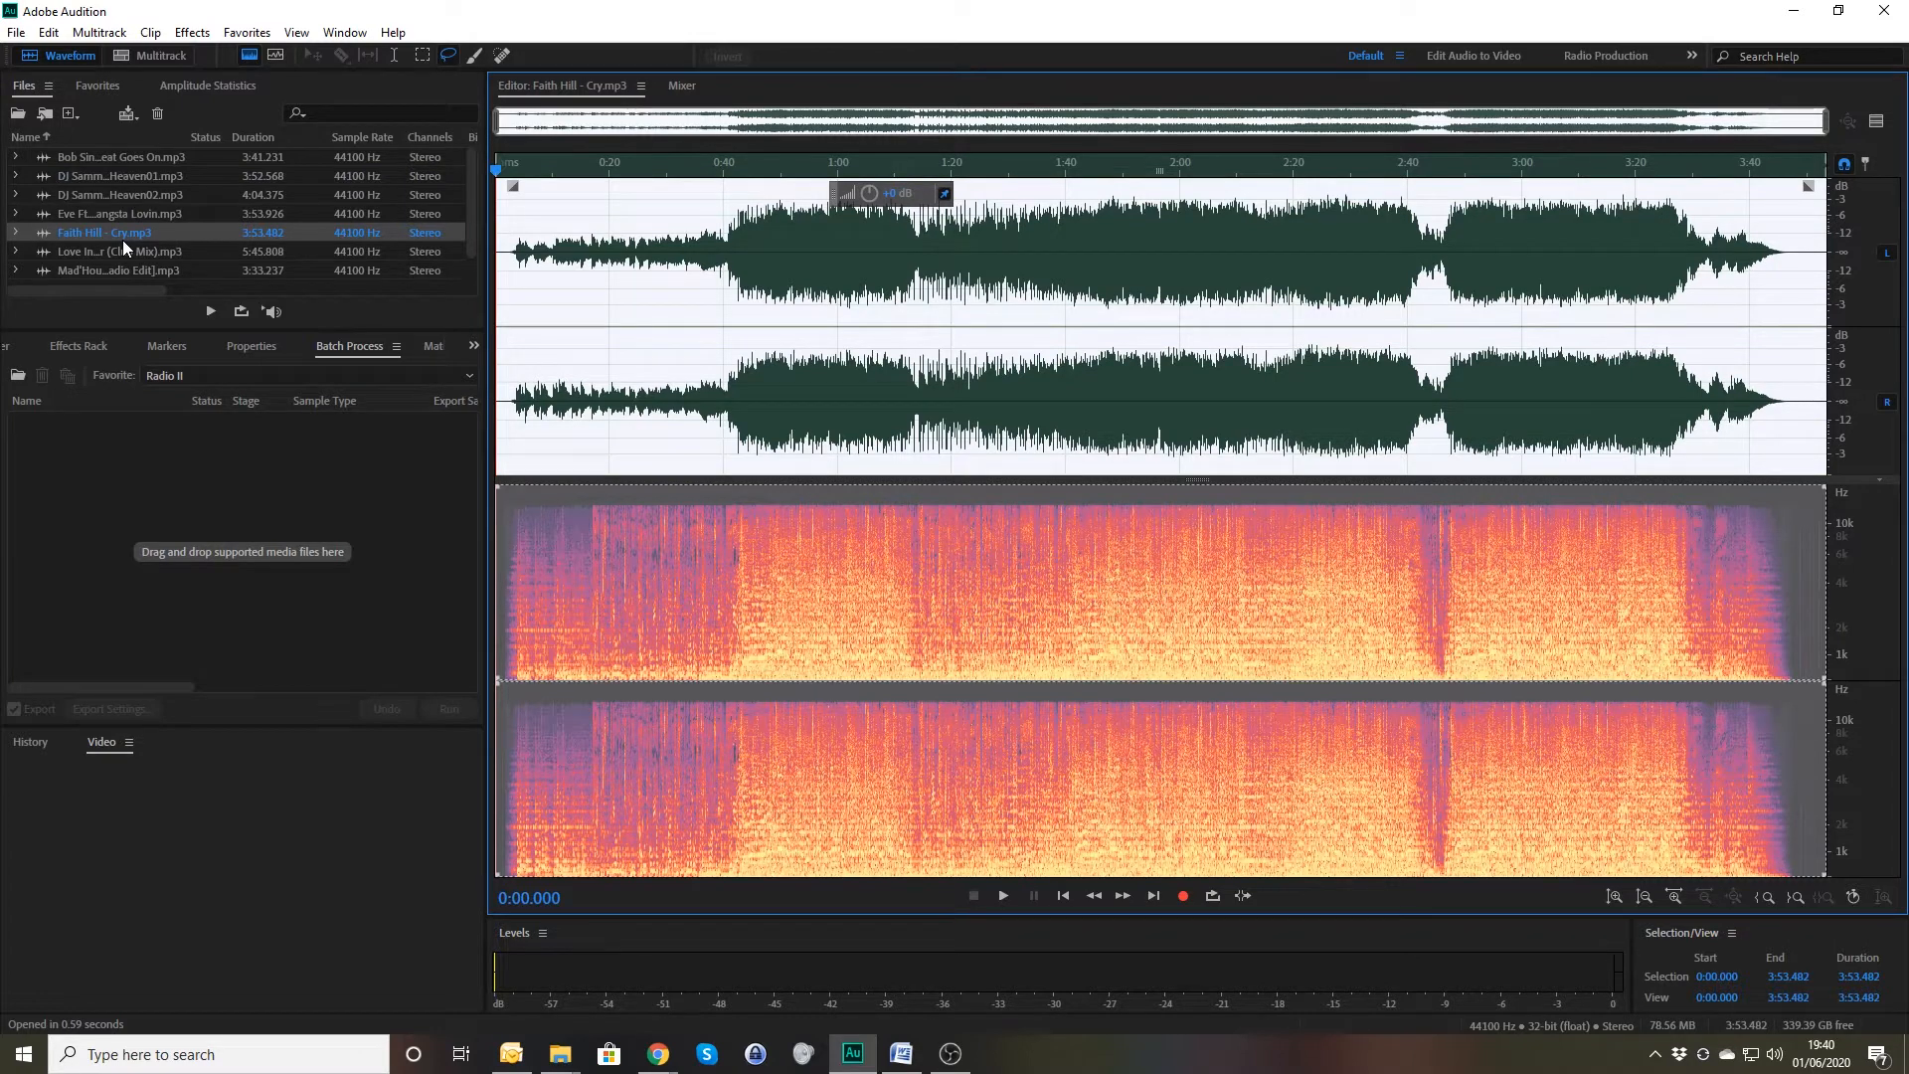
Select every song from The Beat Goes On to PPK - Reload.mp3 and add them to the batch process list.
left_click(135, 157)
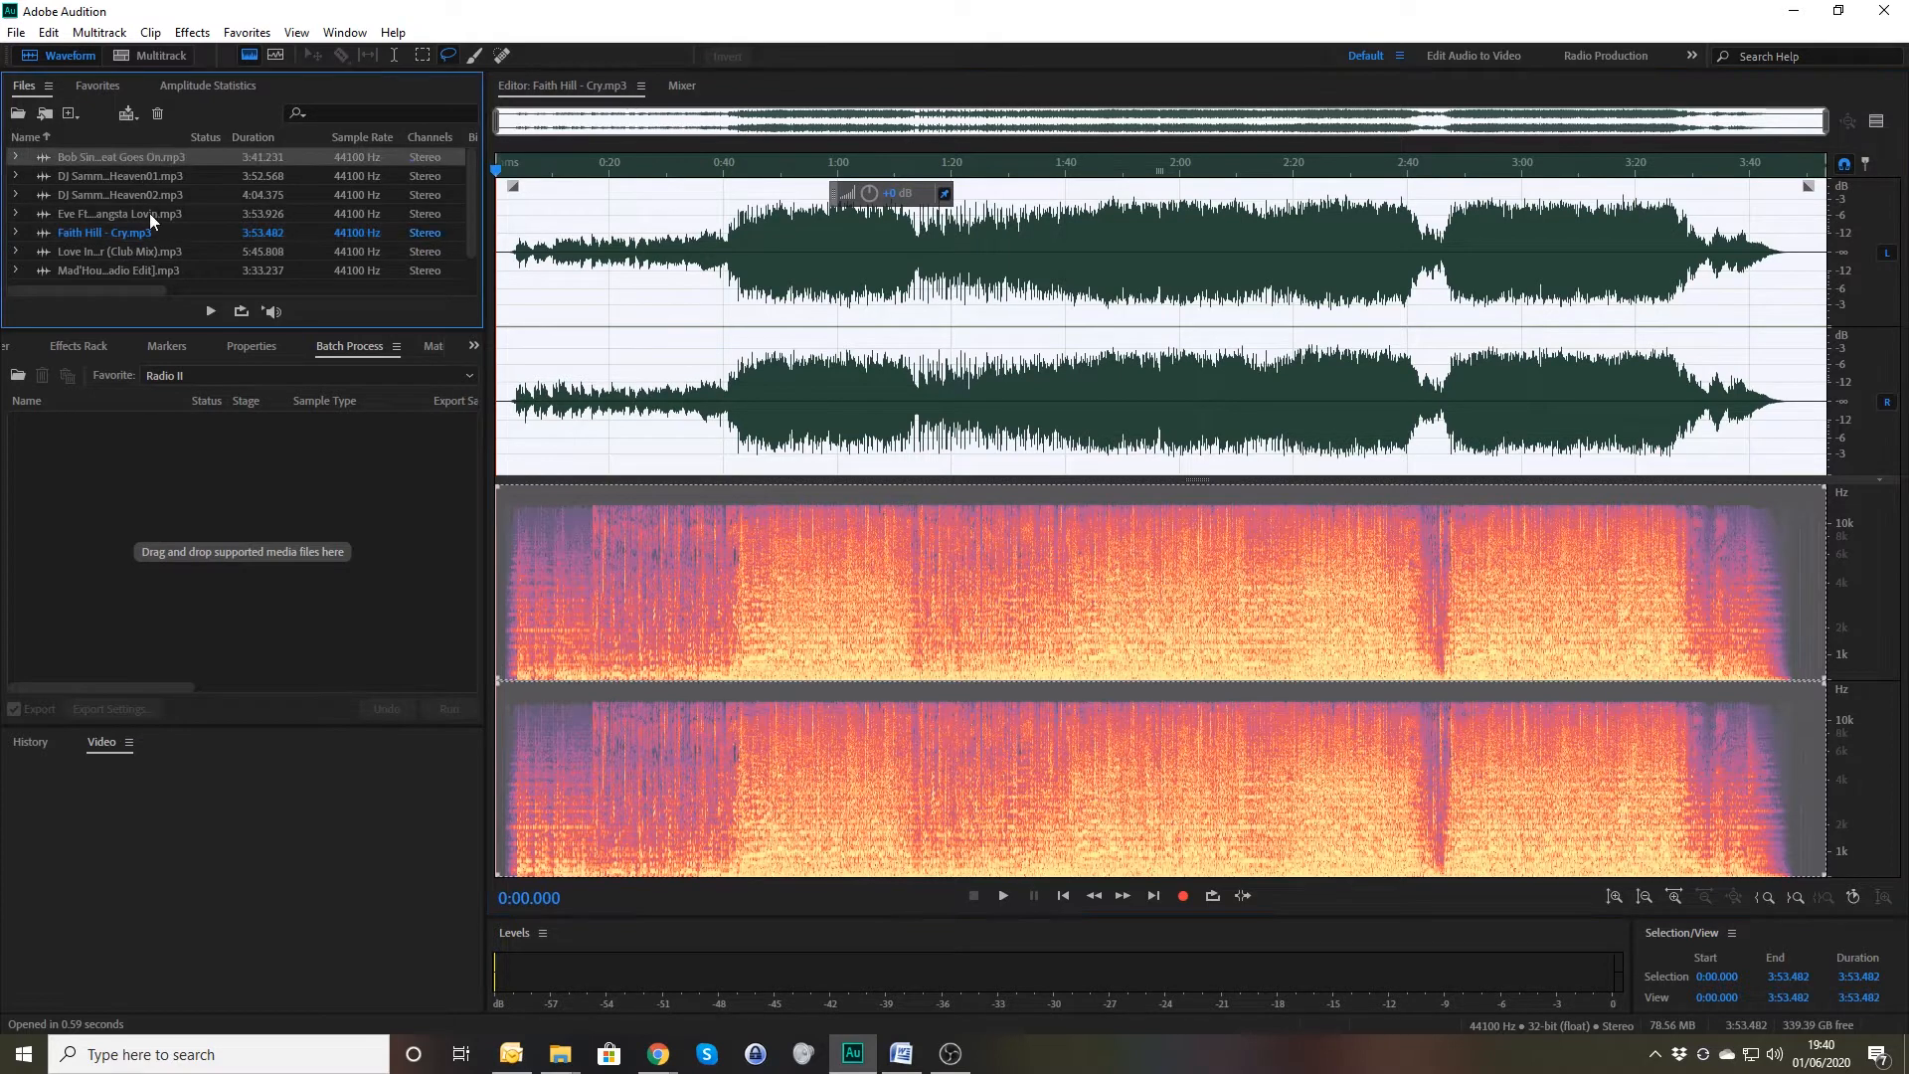
scroll(149, 212, "down", 1)
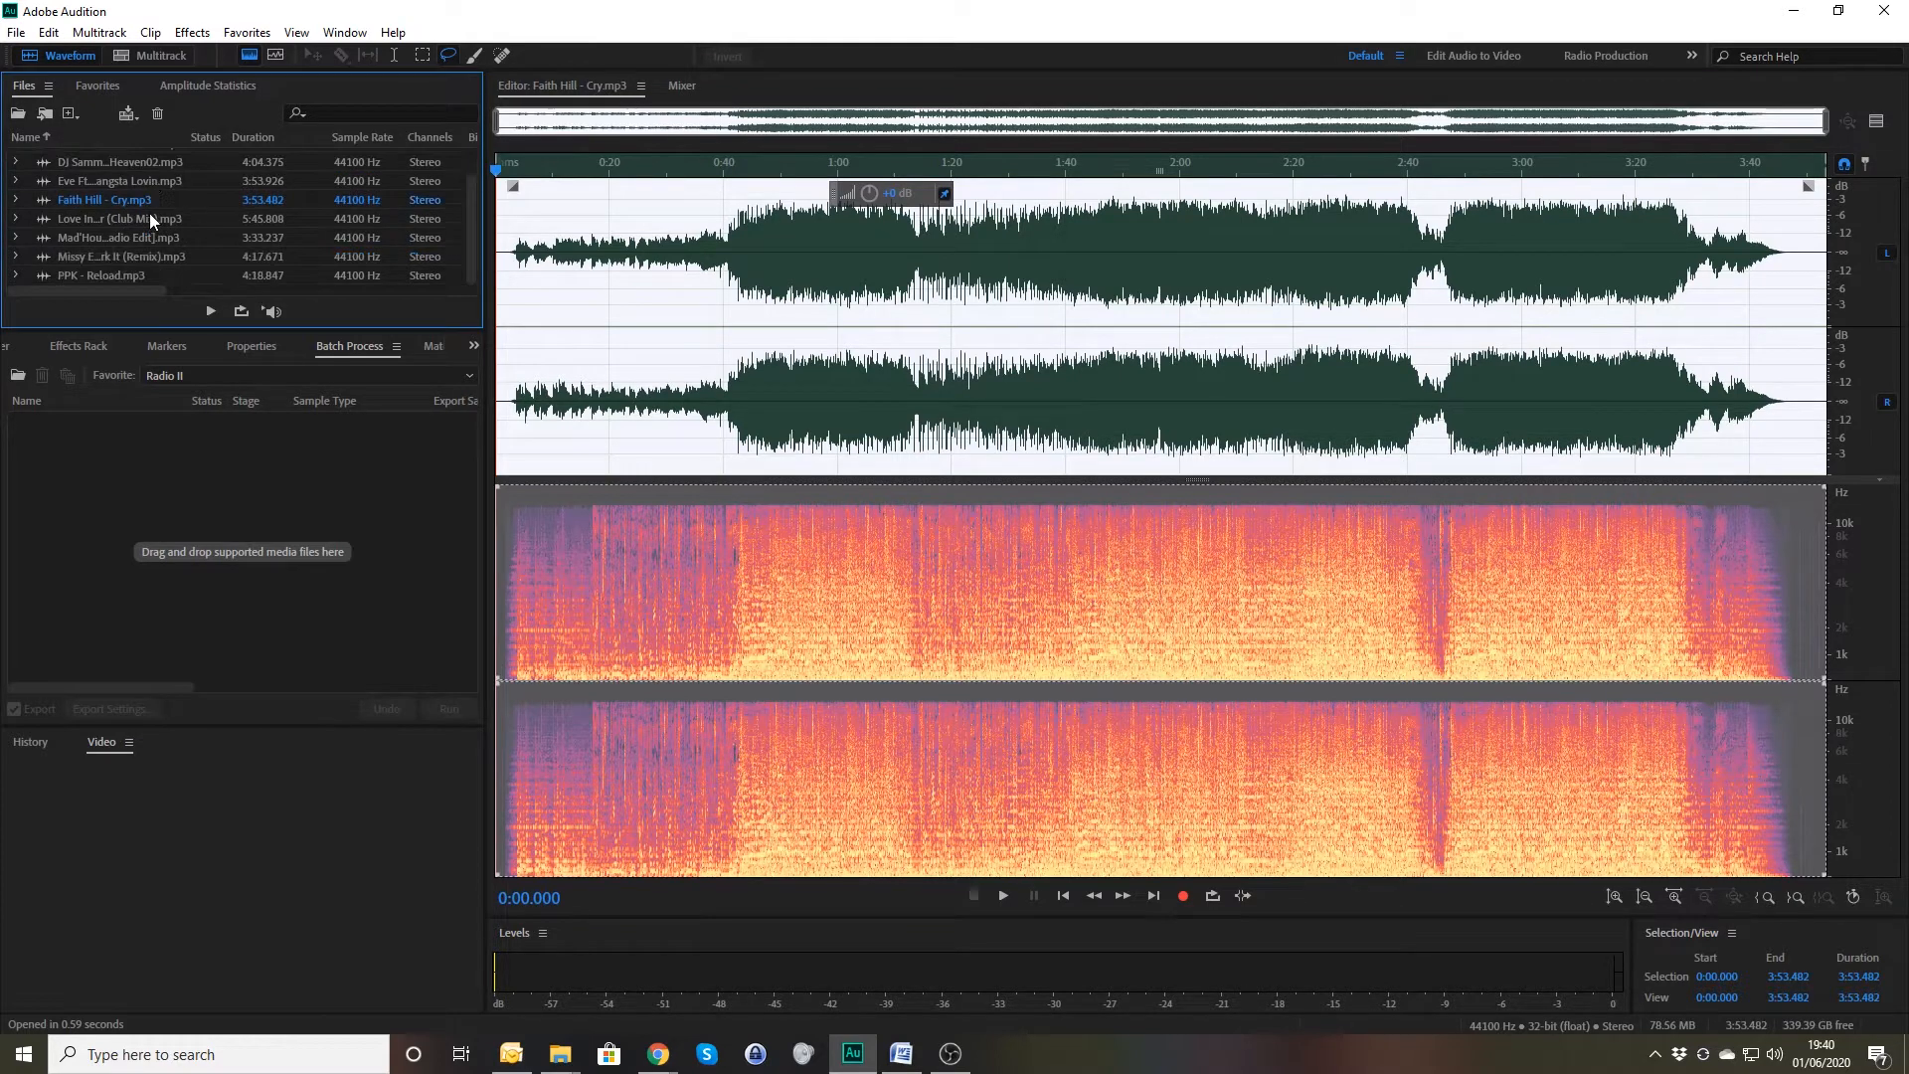
left_click(103, 278, "shift")
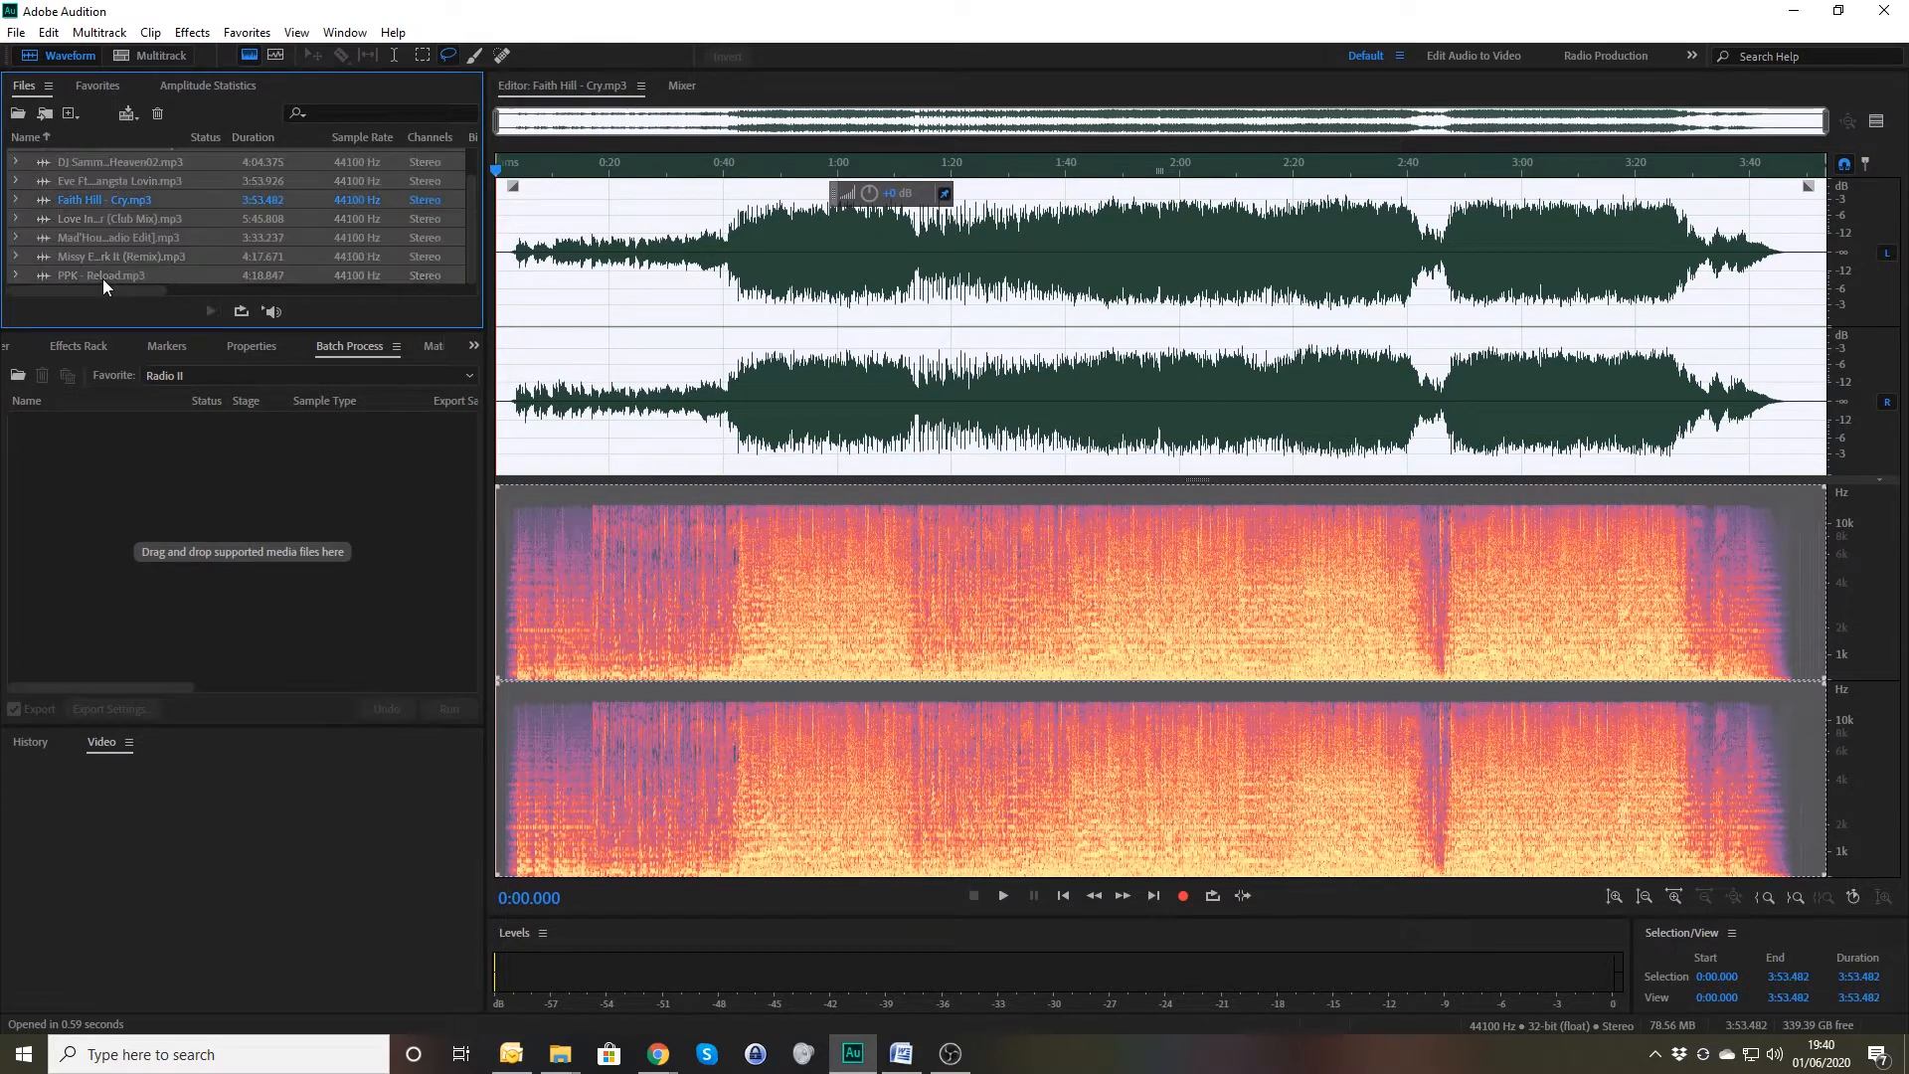
left_click(435, 347)
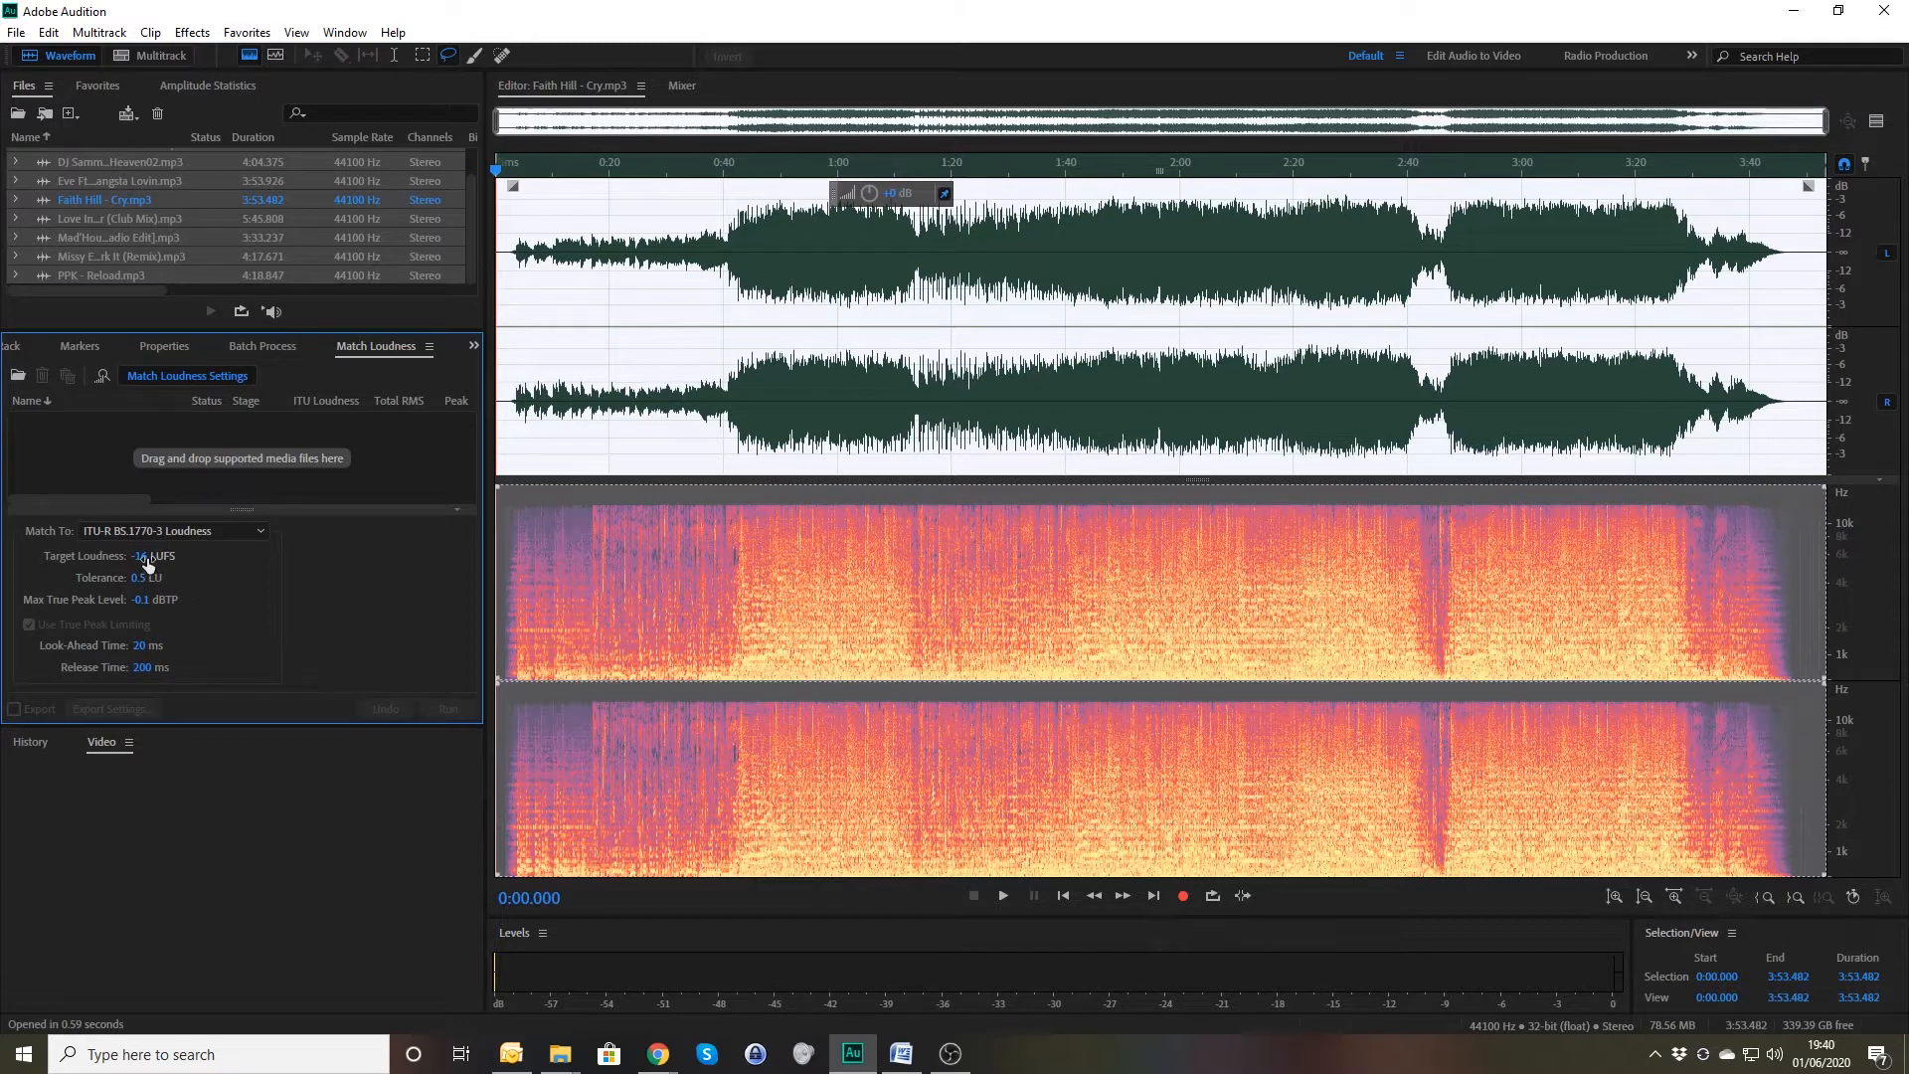
left_click(274, 354)
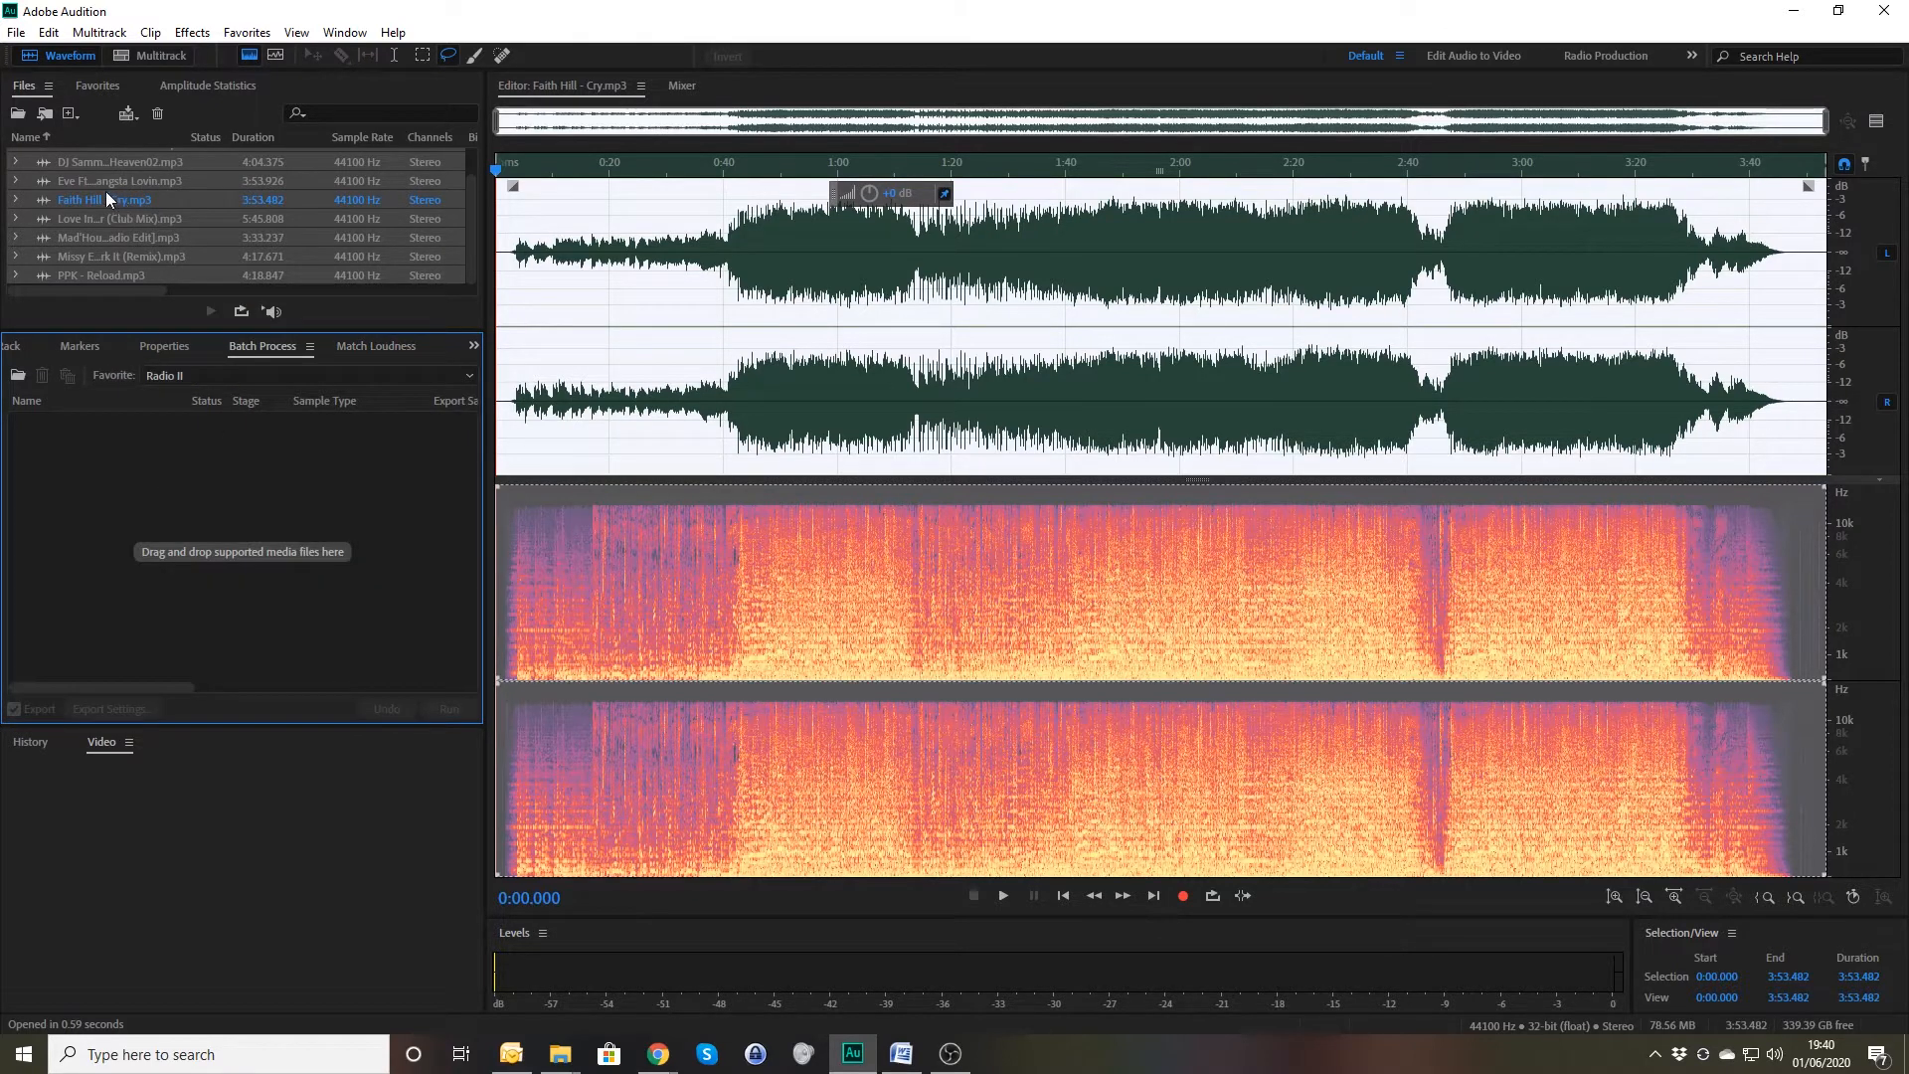
left_click_drag(105, 192, 174, 509)
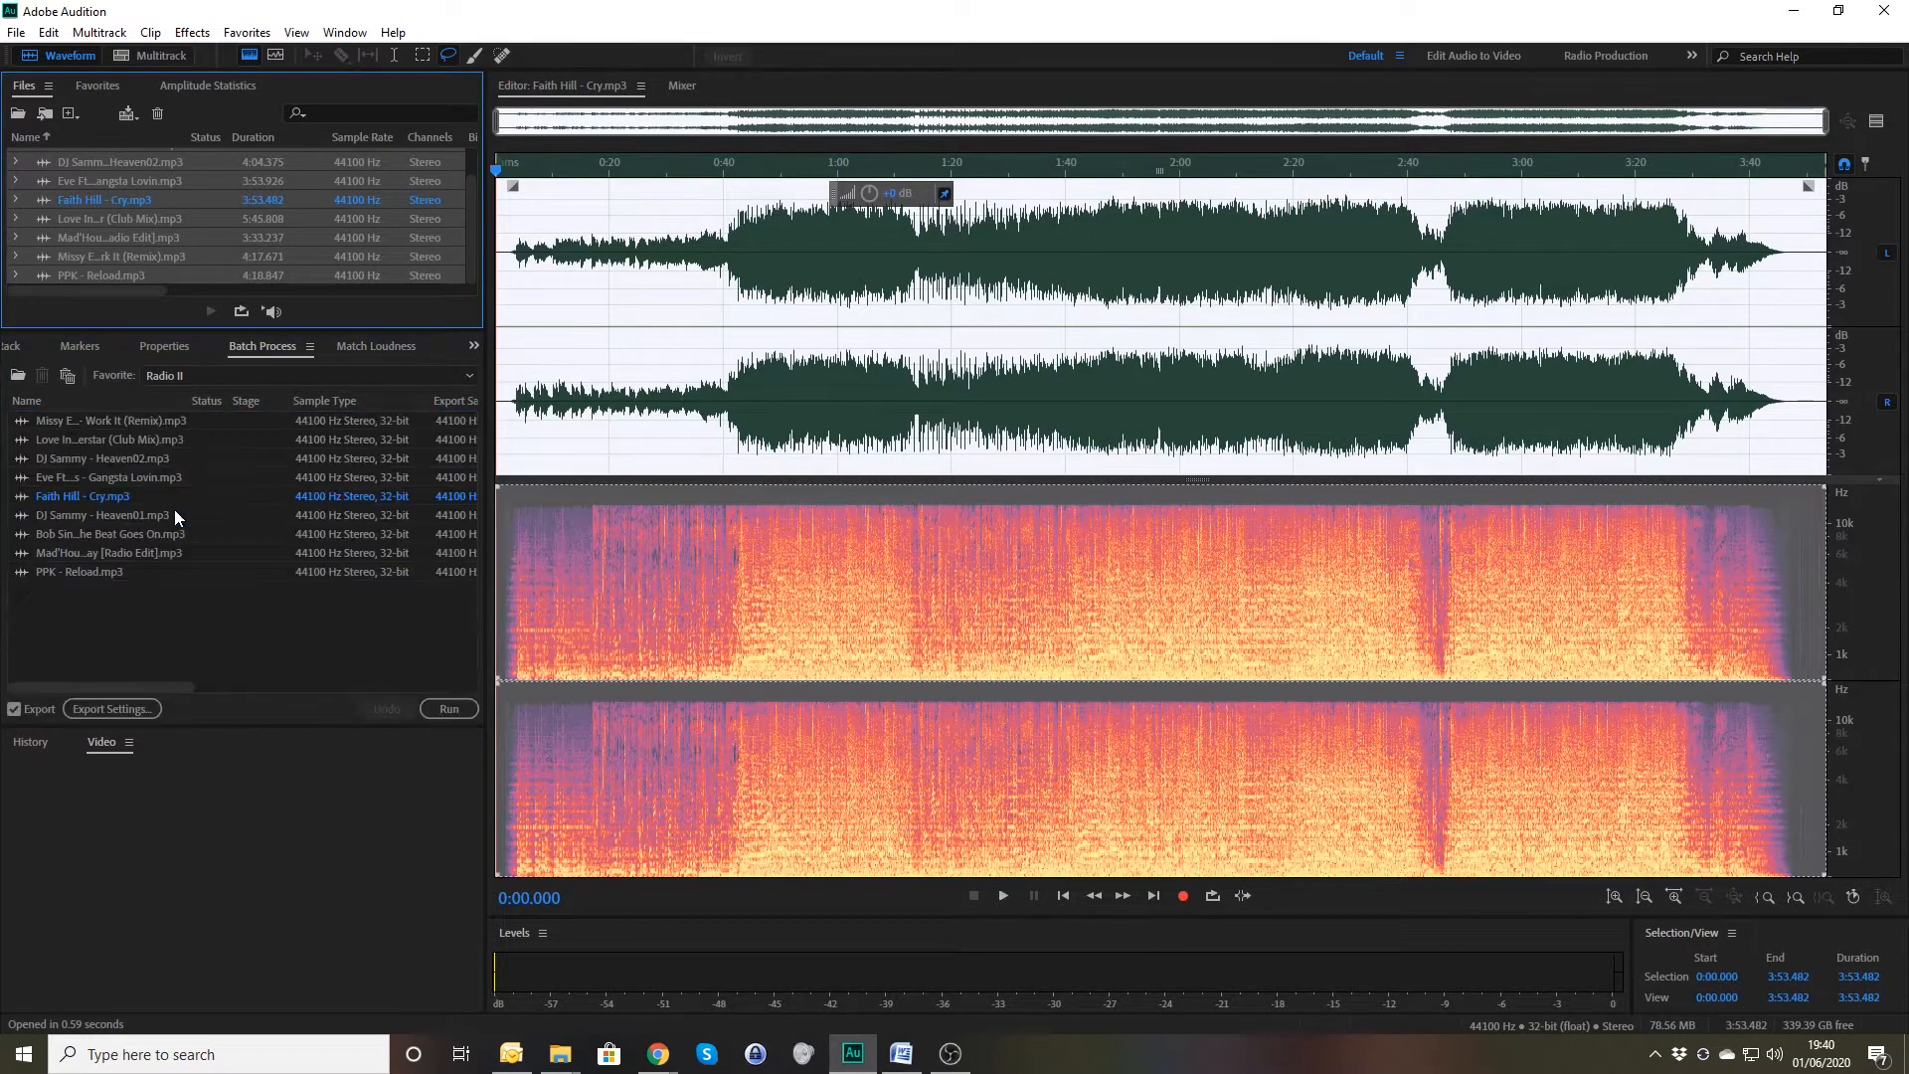
Review the batch export settings, including the output format and sample type conversion options, and leave them without applying changes.
left_click(121, 705)
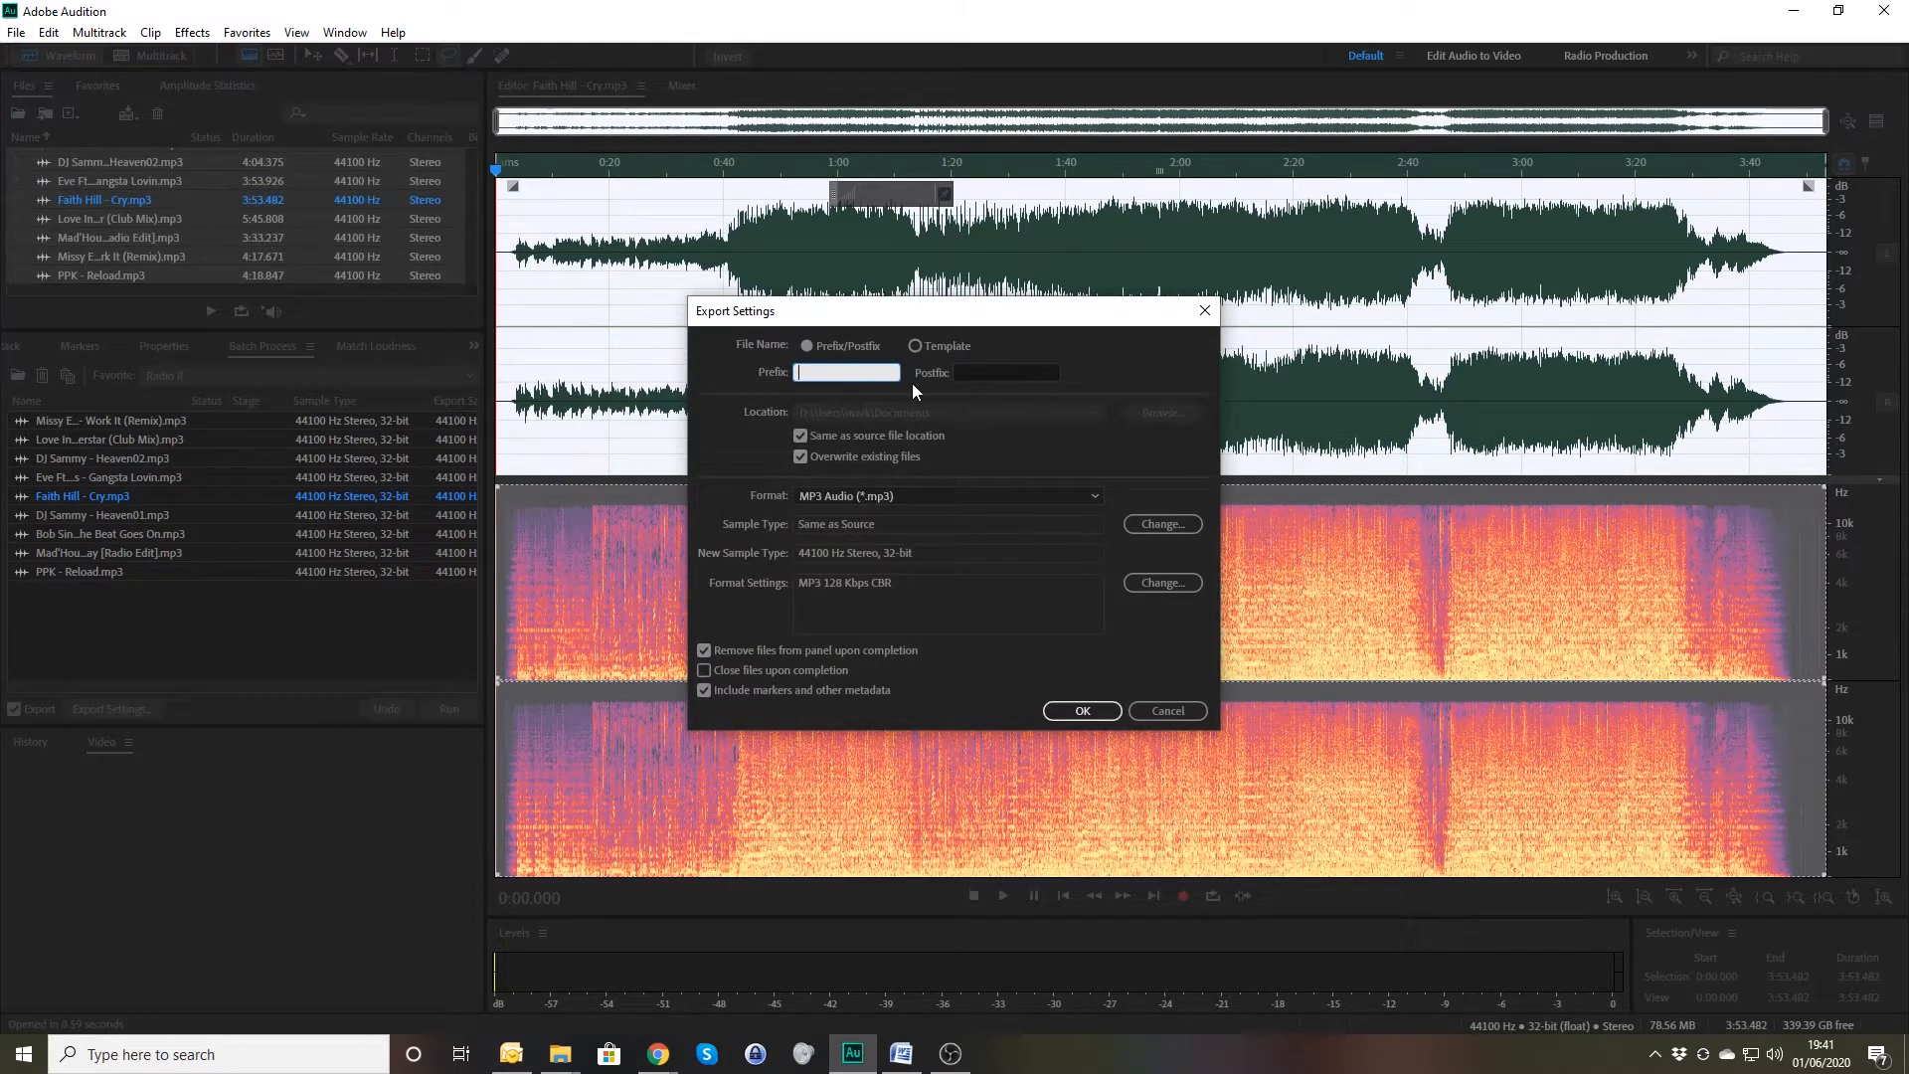
left_click(861, 495)
left_click(861, 493)
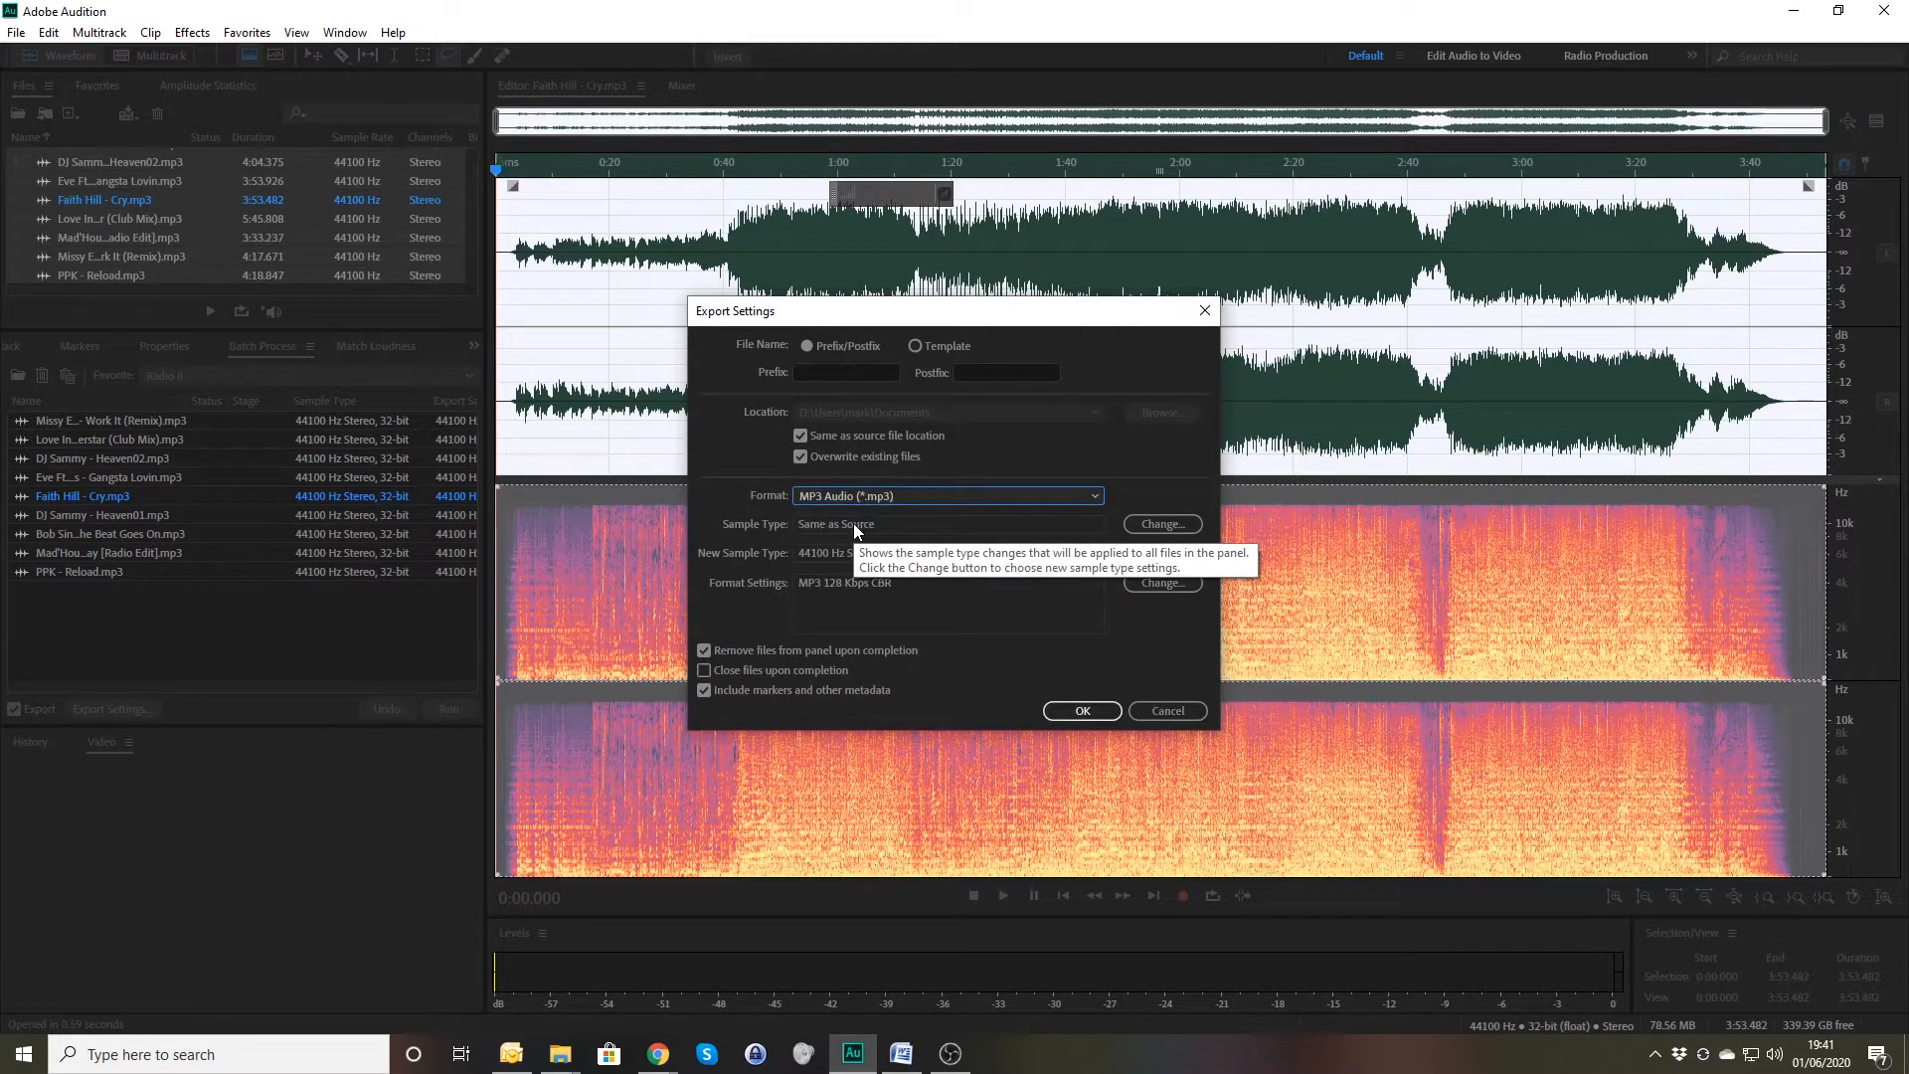
left_click(1163, 524)
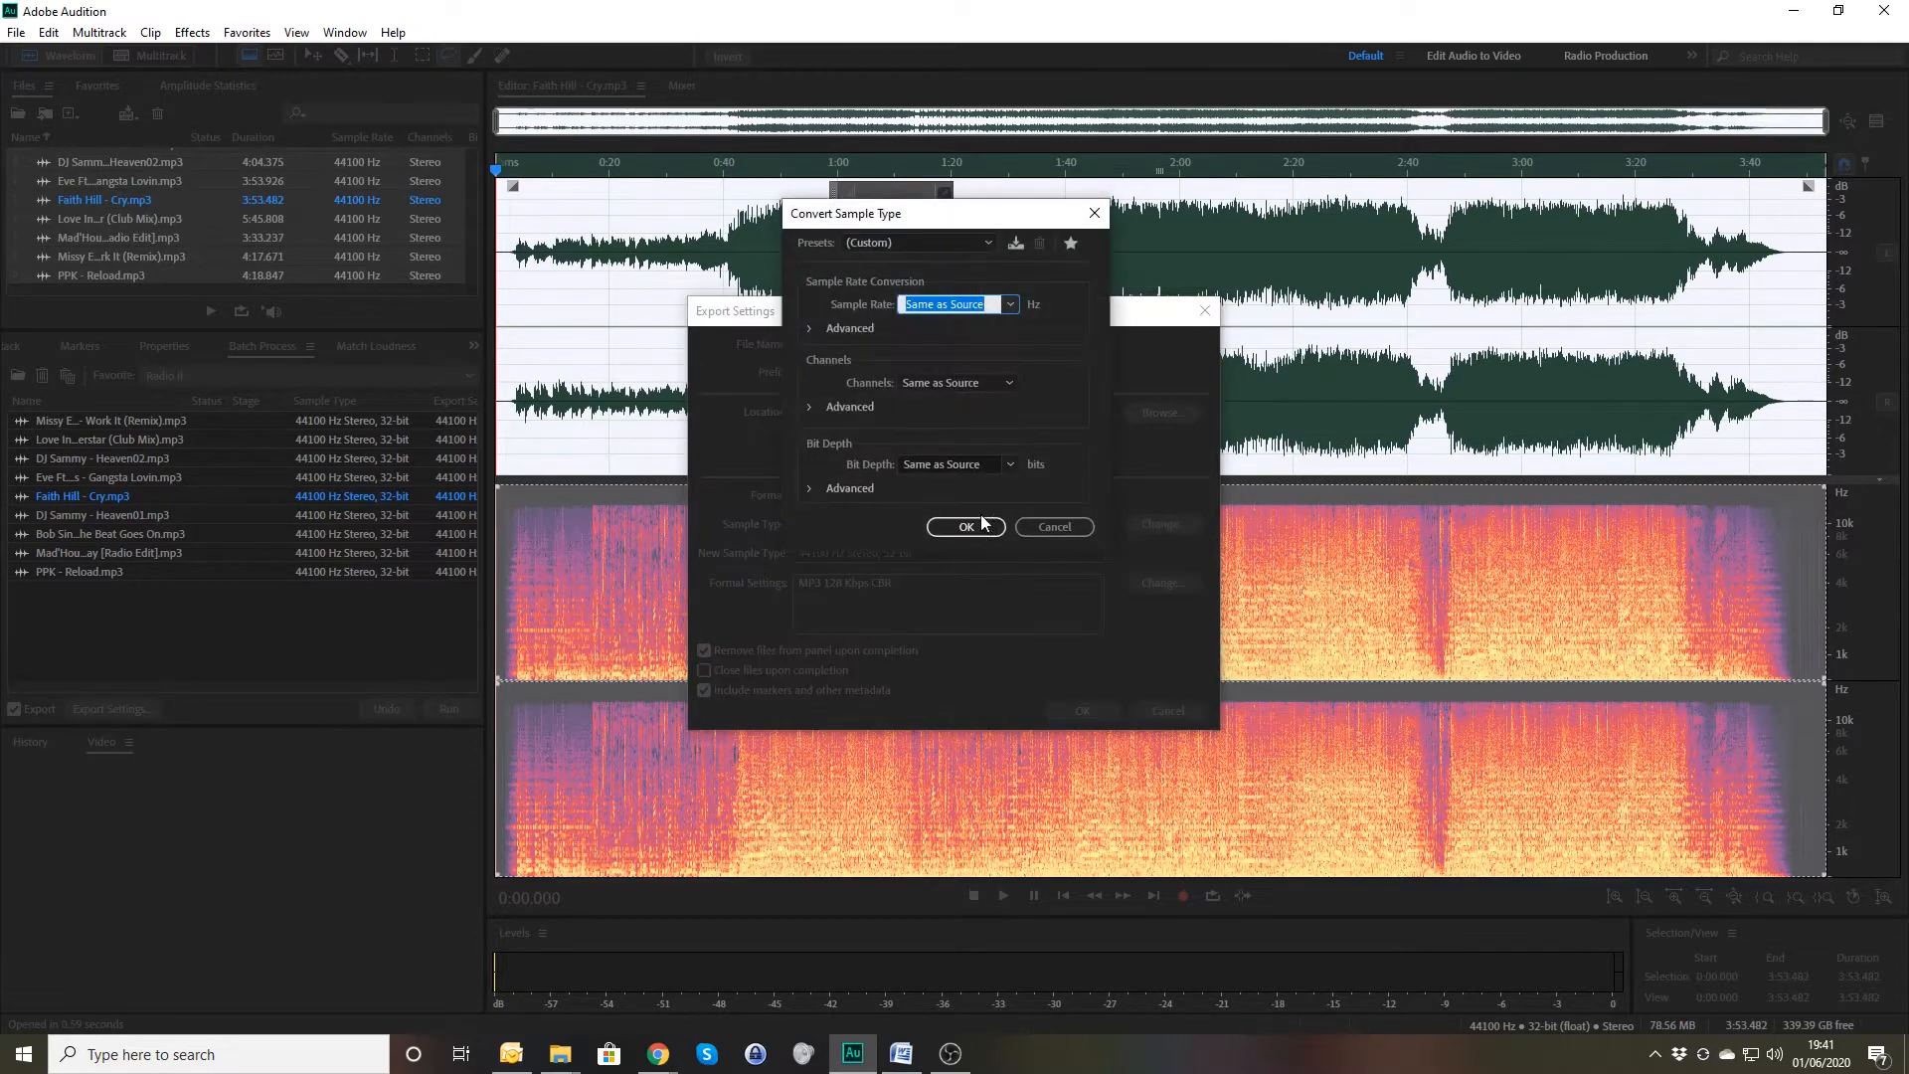
left_click(1052, 527)
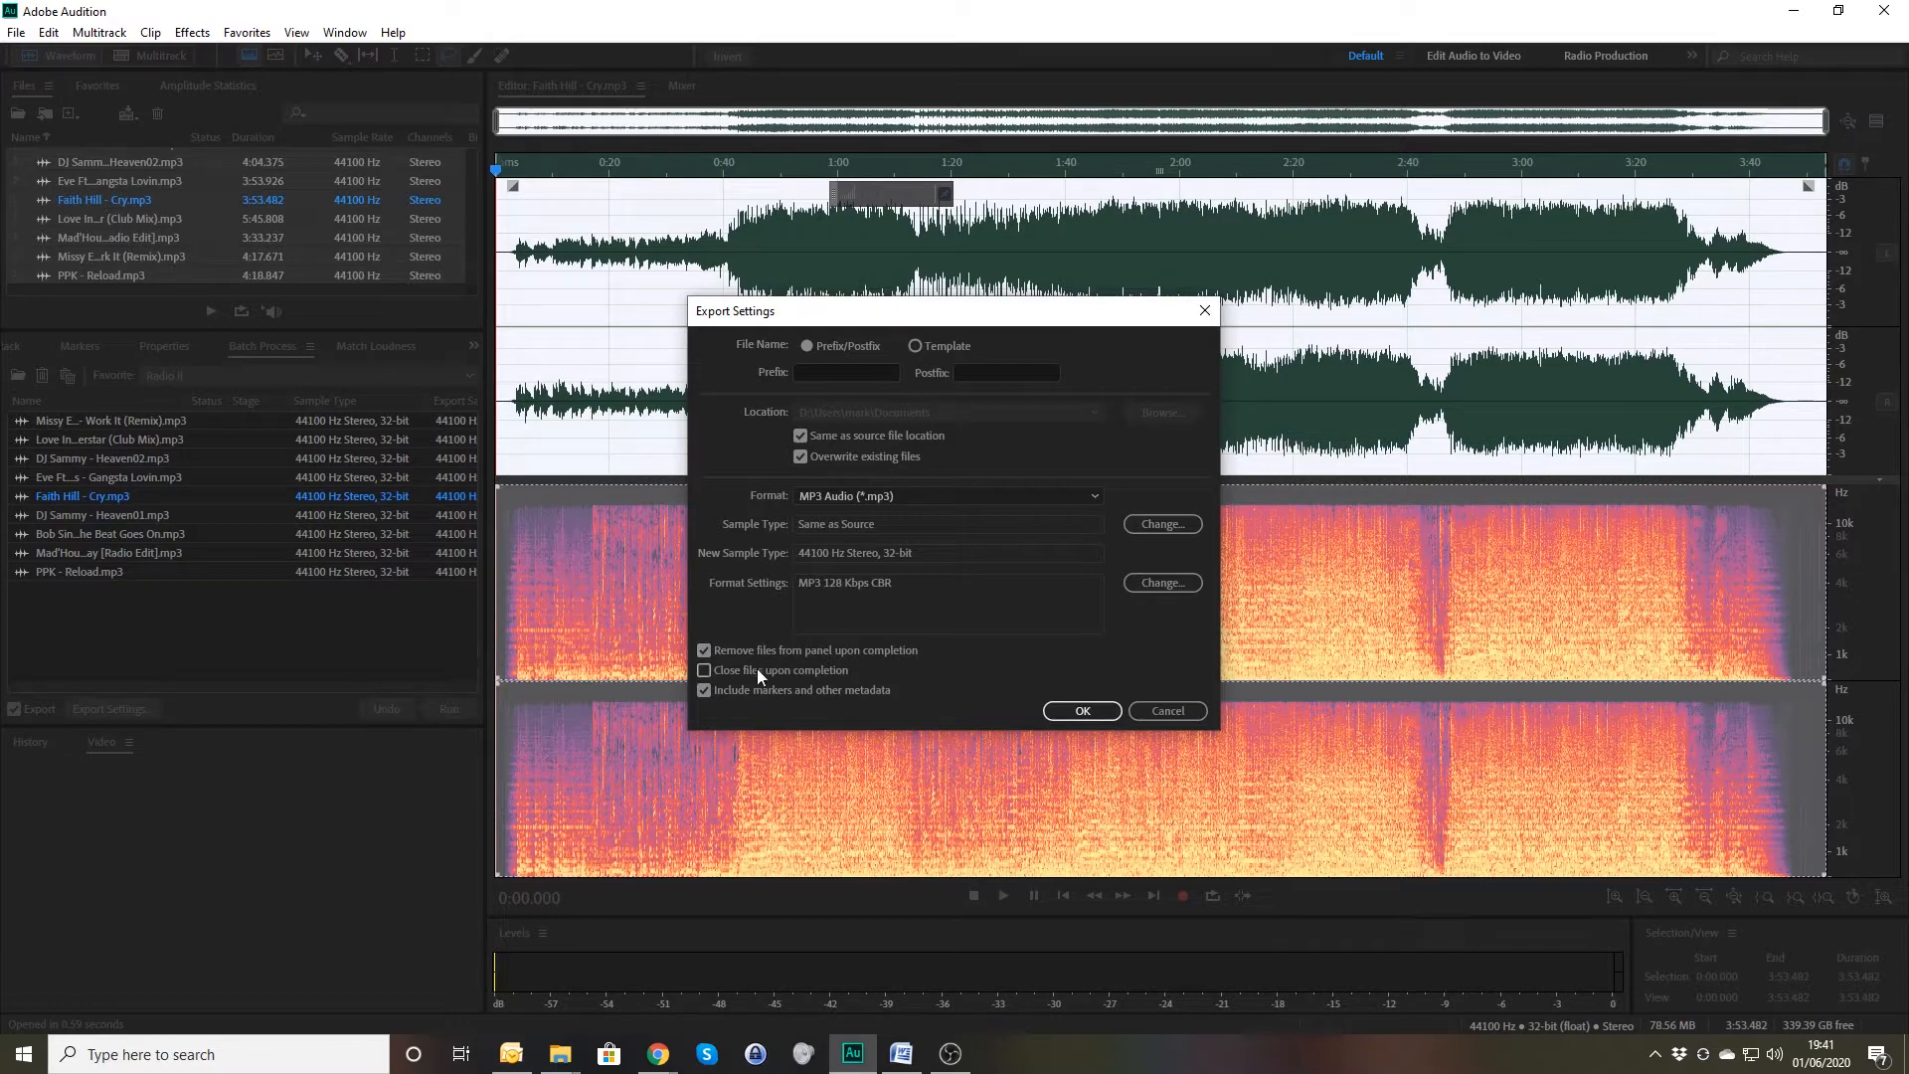
left_click(1168, 709)
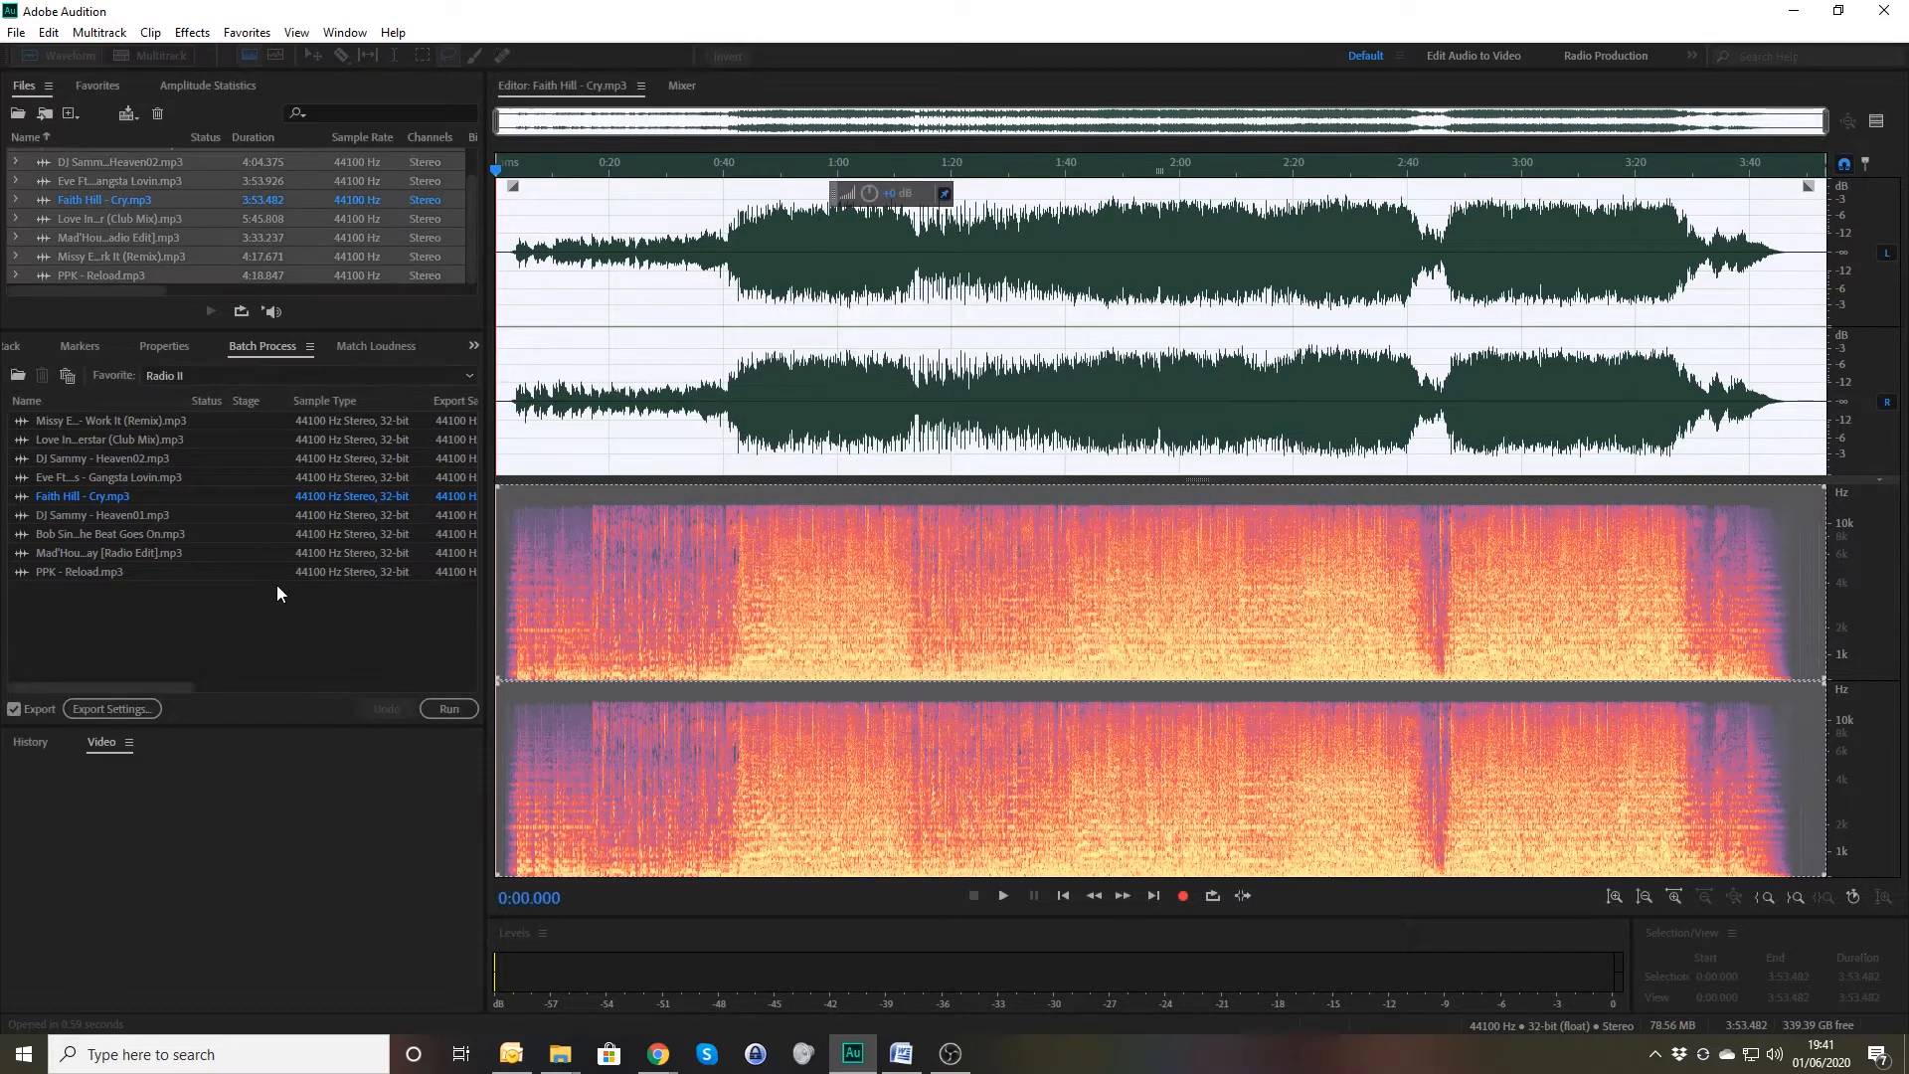
Run the batch process on the listed songs with the Normalize to -0.1 dB favorite.
left_click(424, 378)
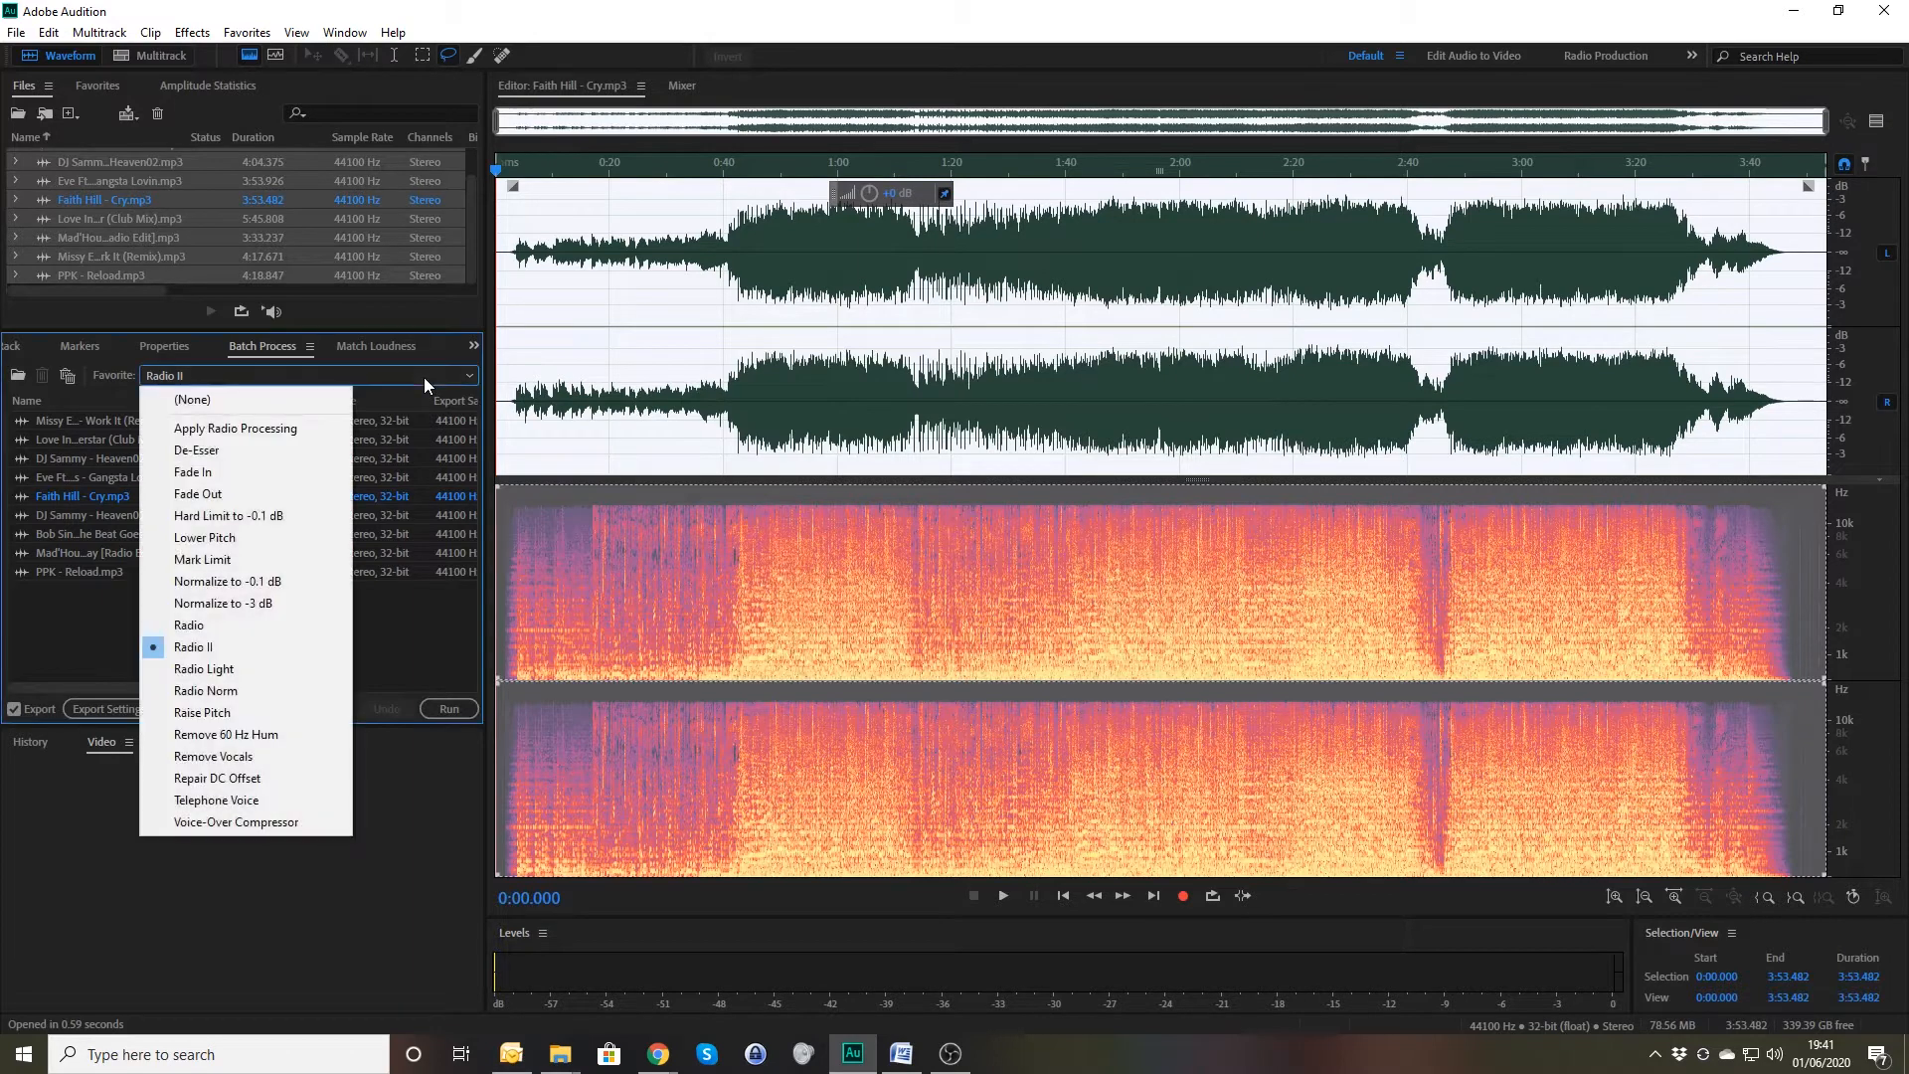
left_click(284, 581)
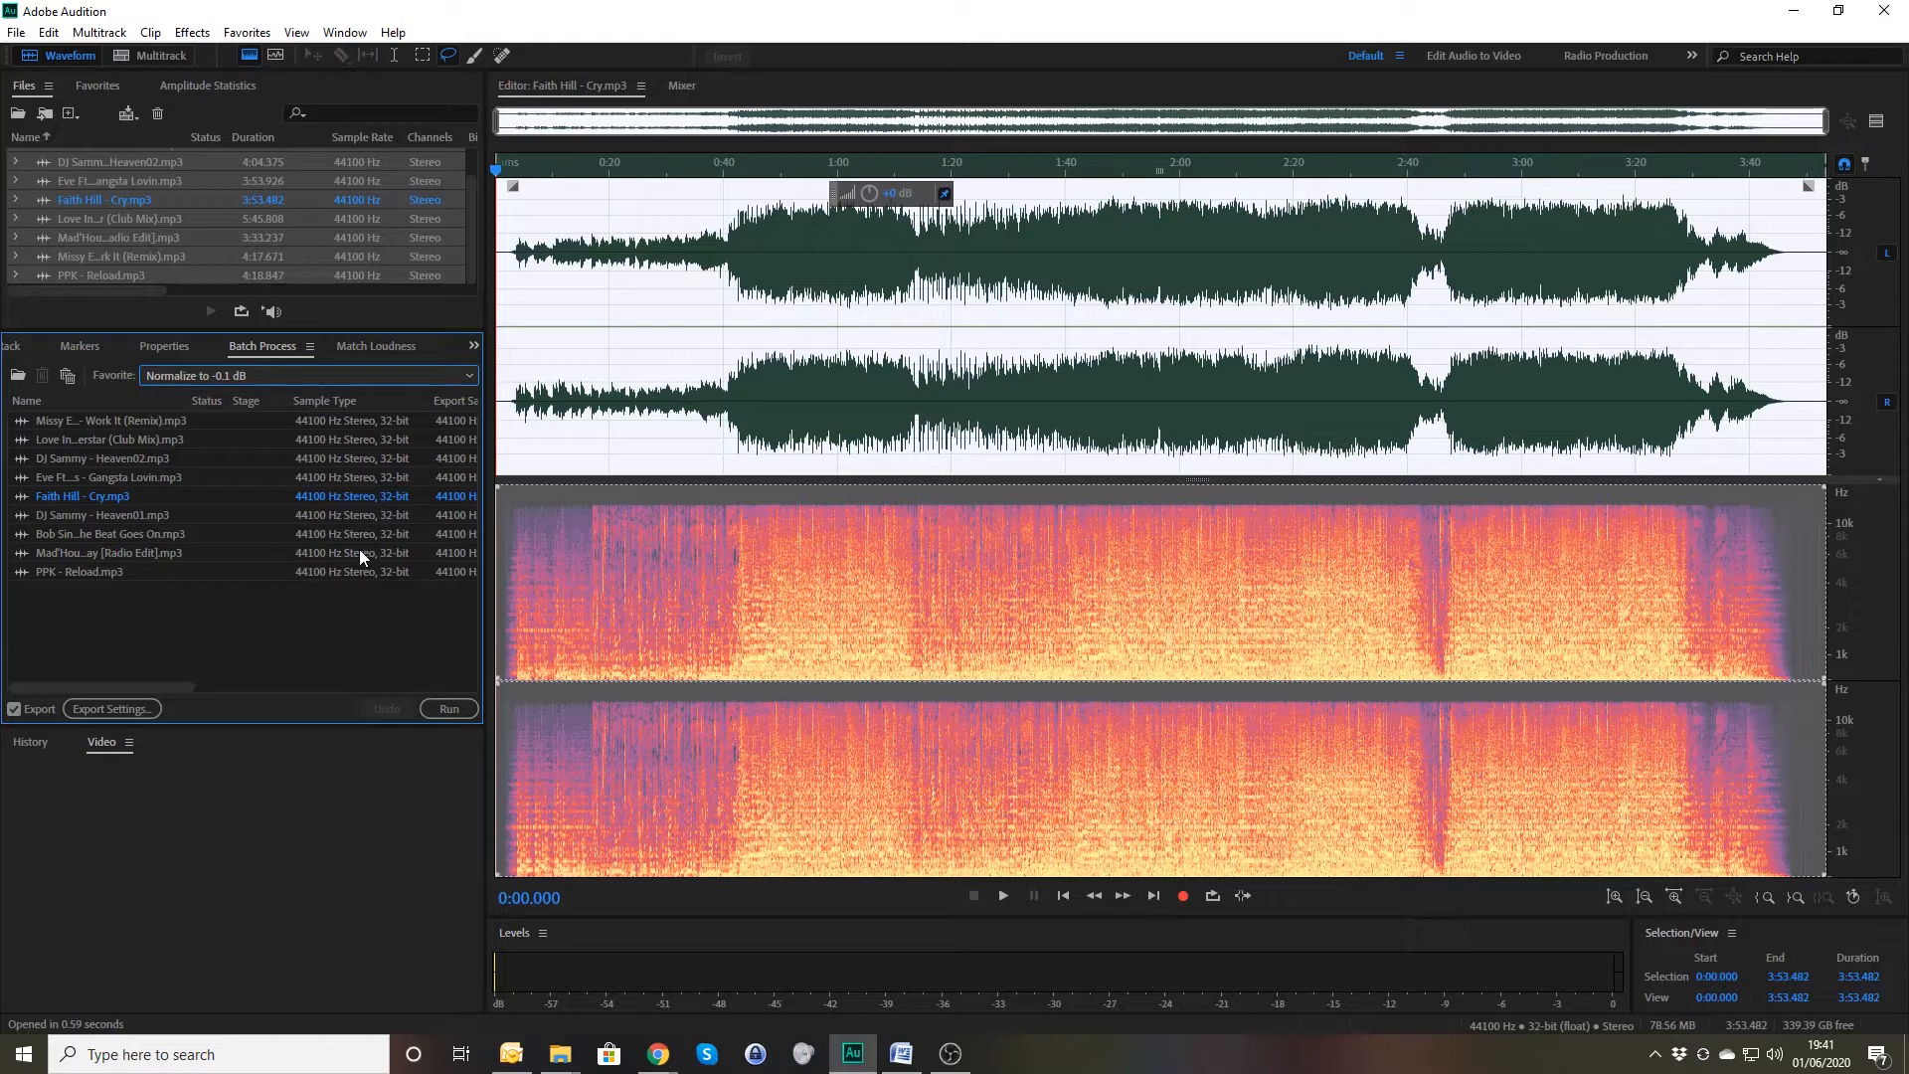
left_click(450, 708)
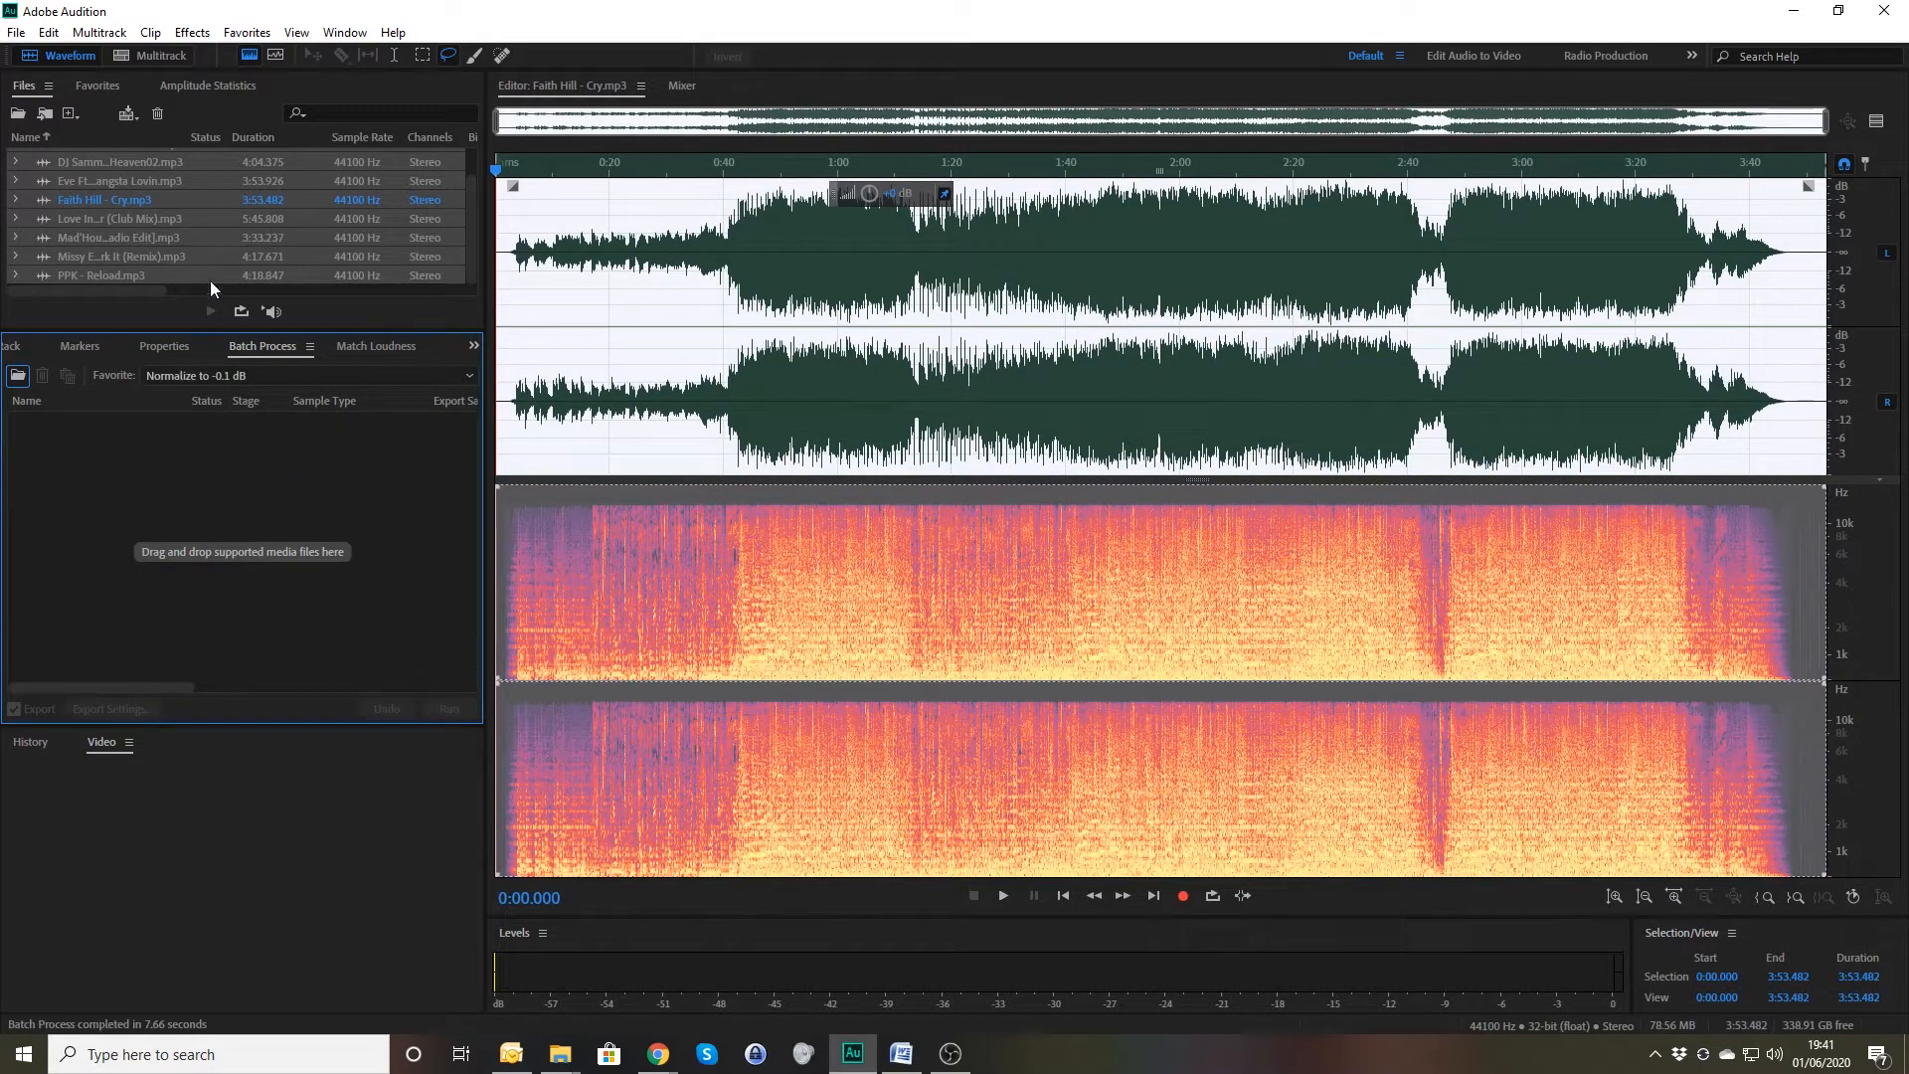
Check the processed waveforms of The Beat Goes On, Heaven01 and Heaven02.
scroll(204, 219, "up", 2)
left_click(152, 156)
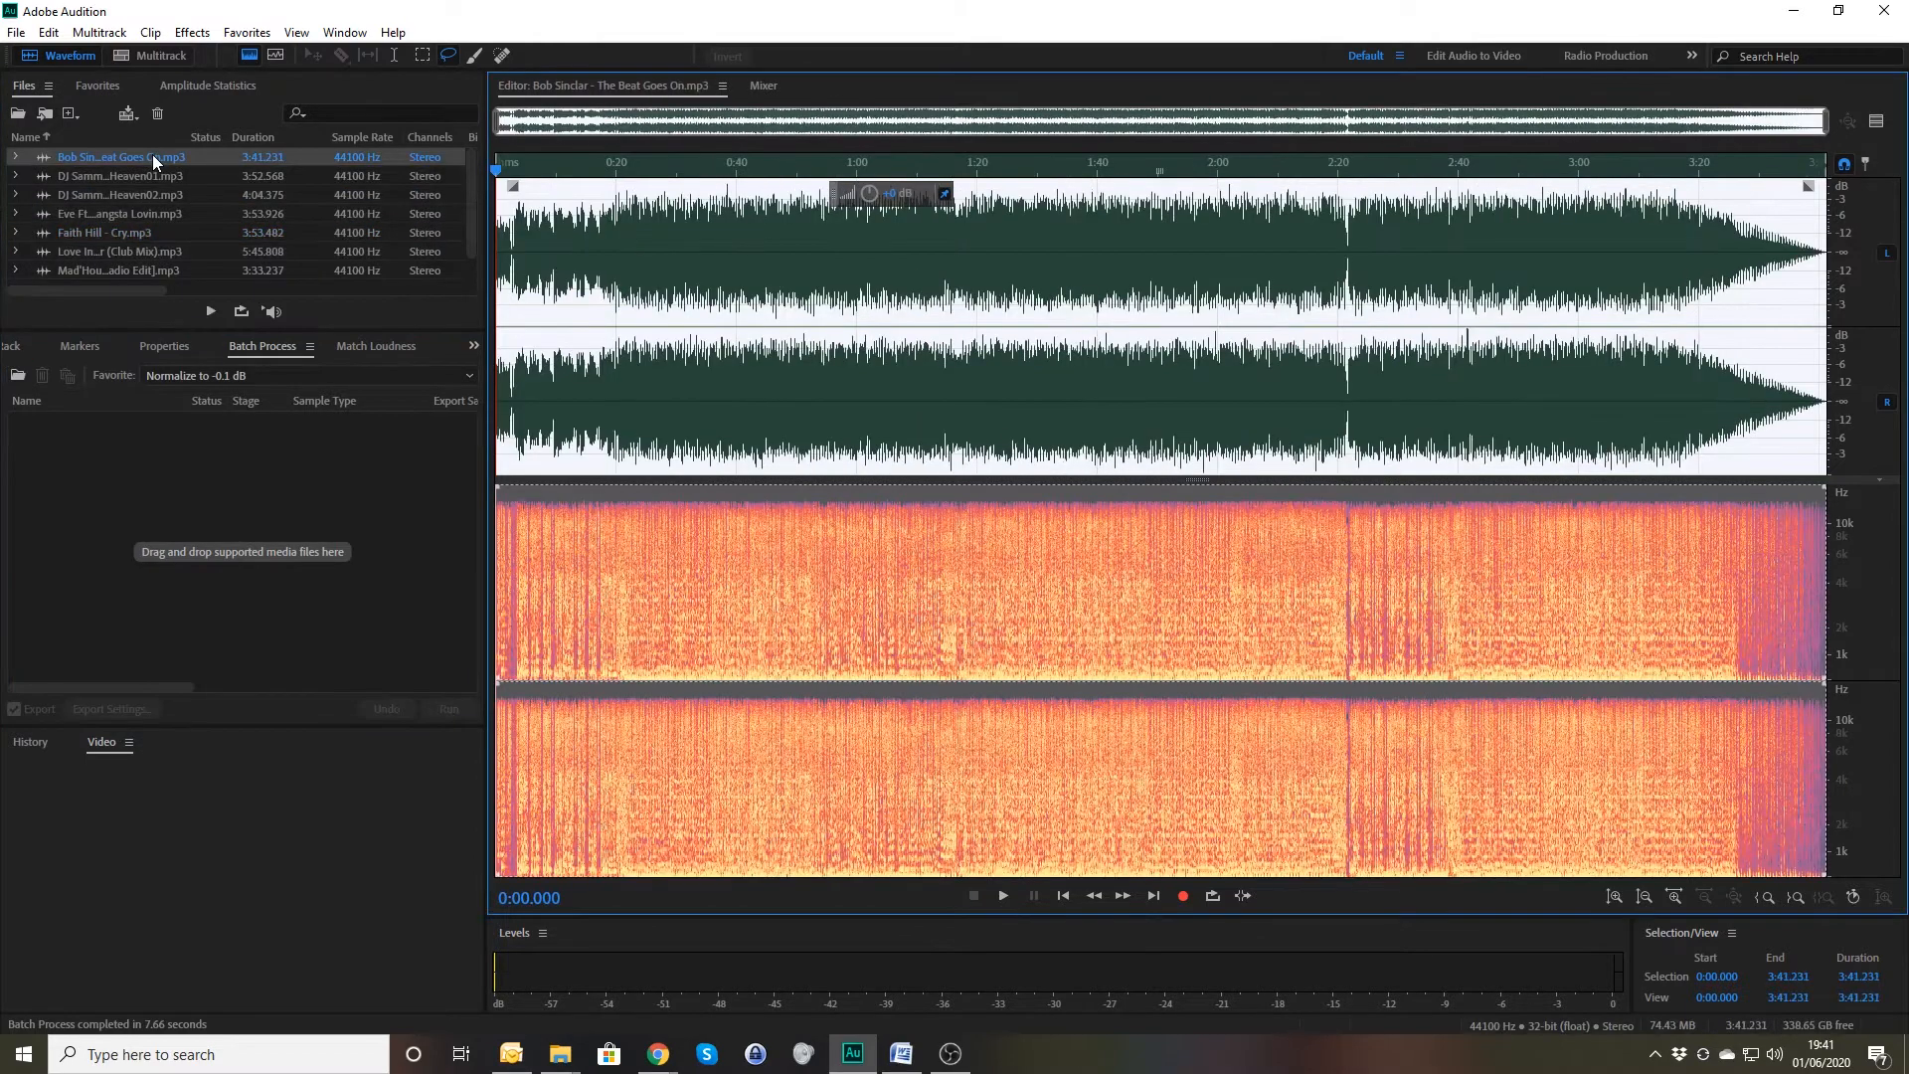
left_click(156, 173)
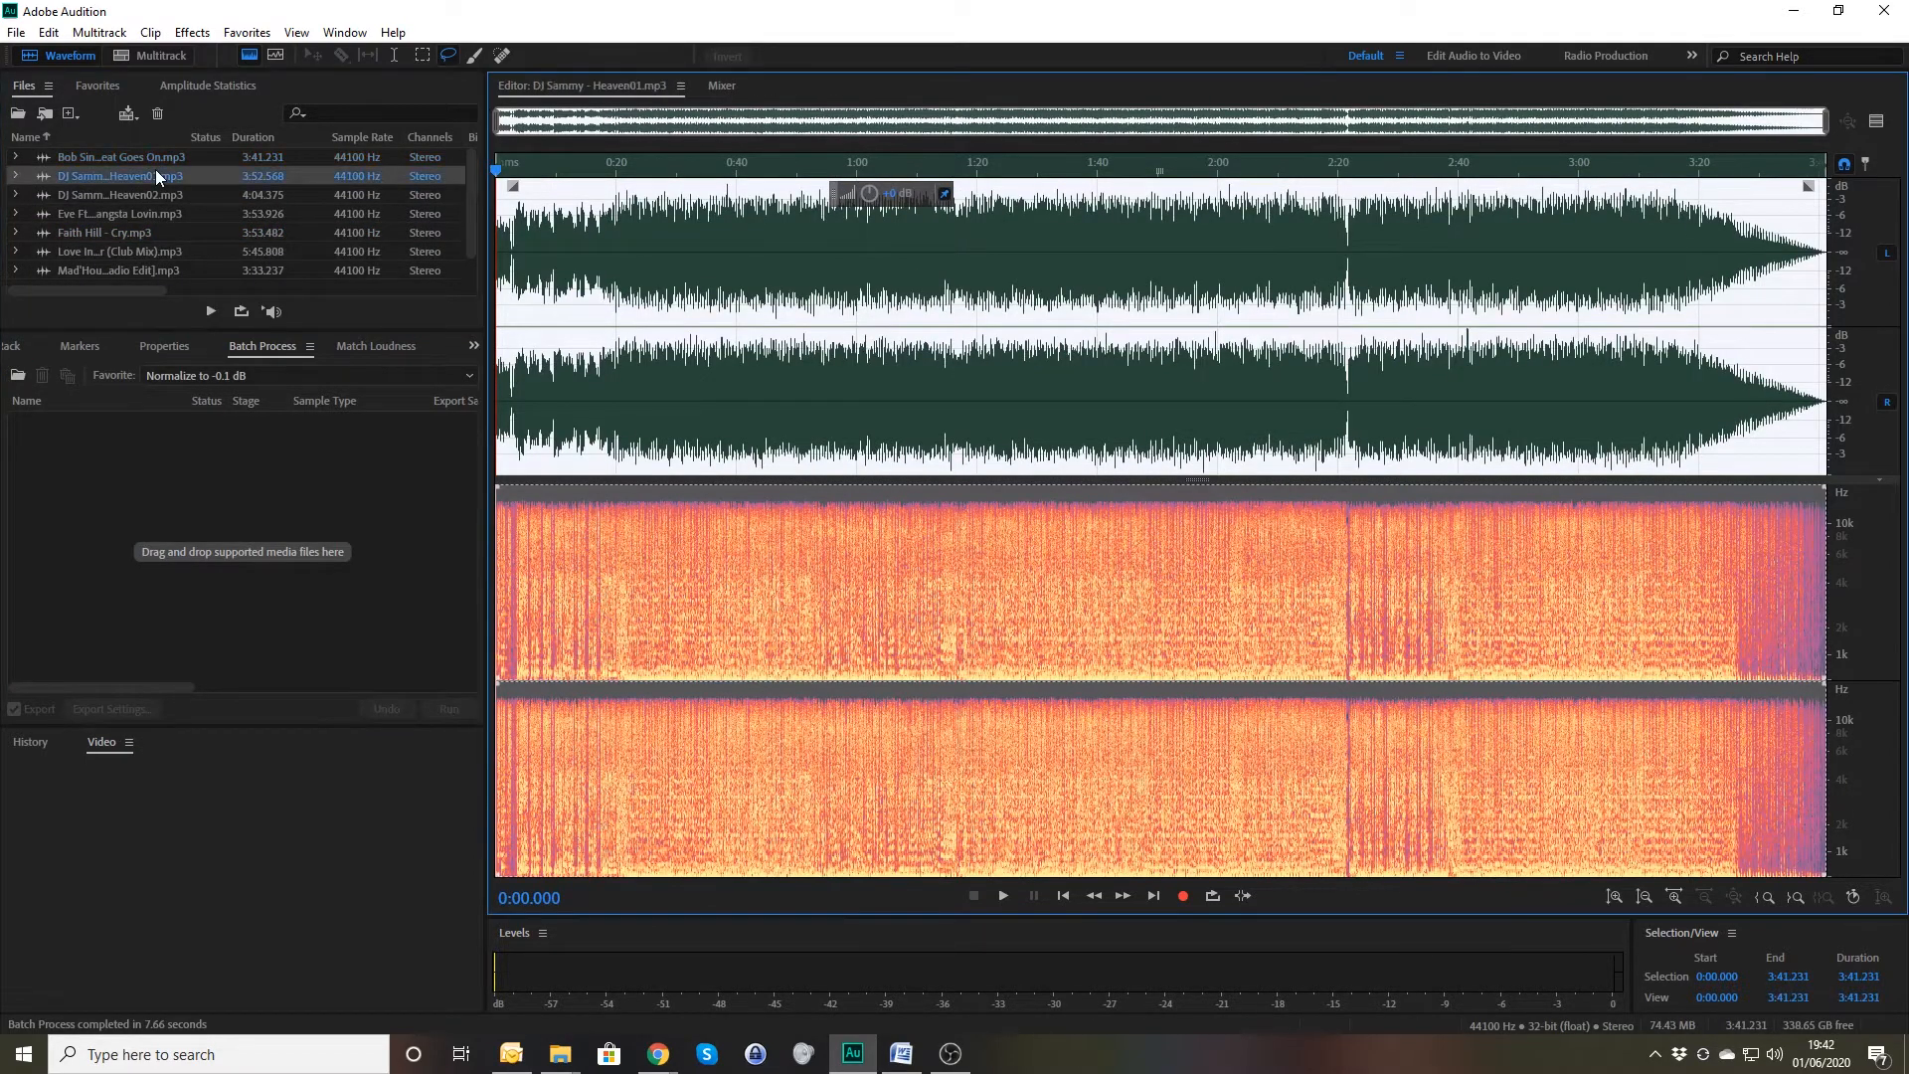
left_click(153, 194)
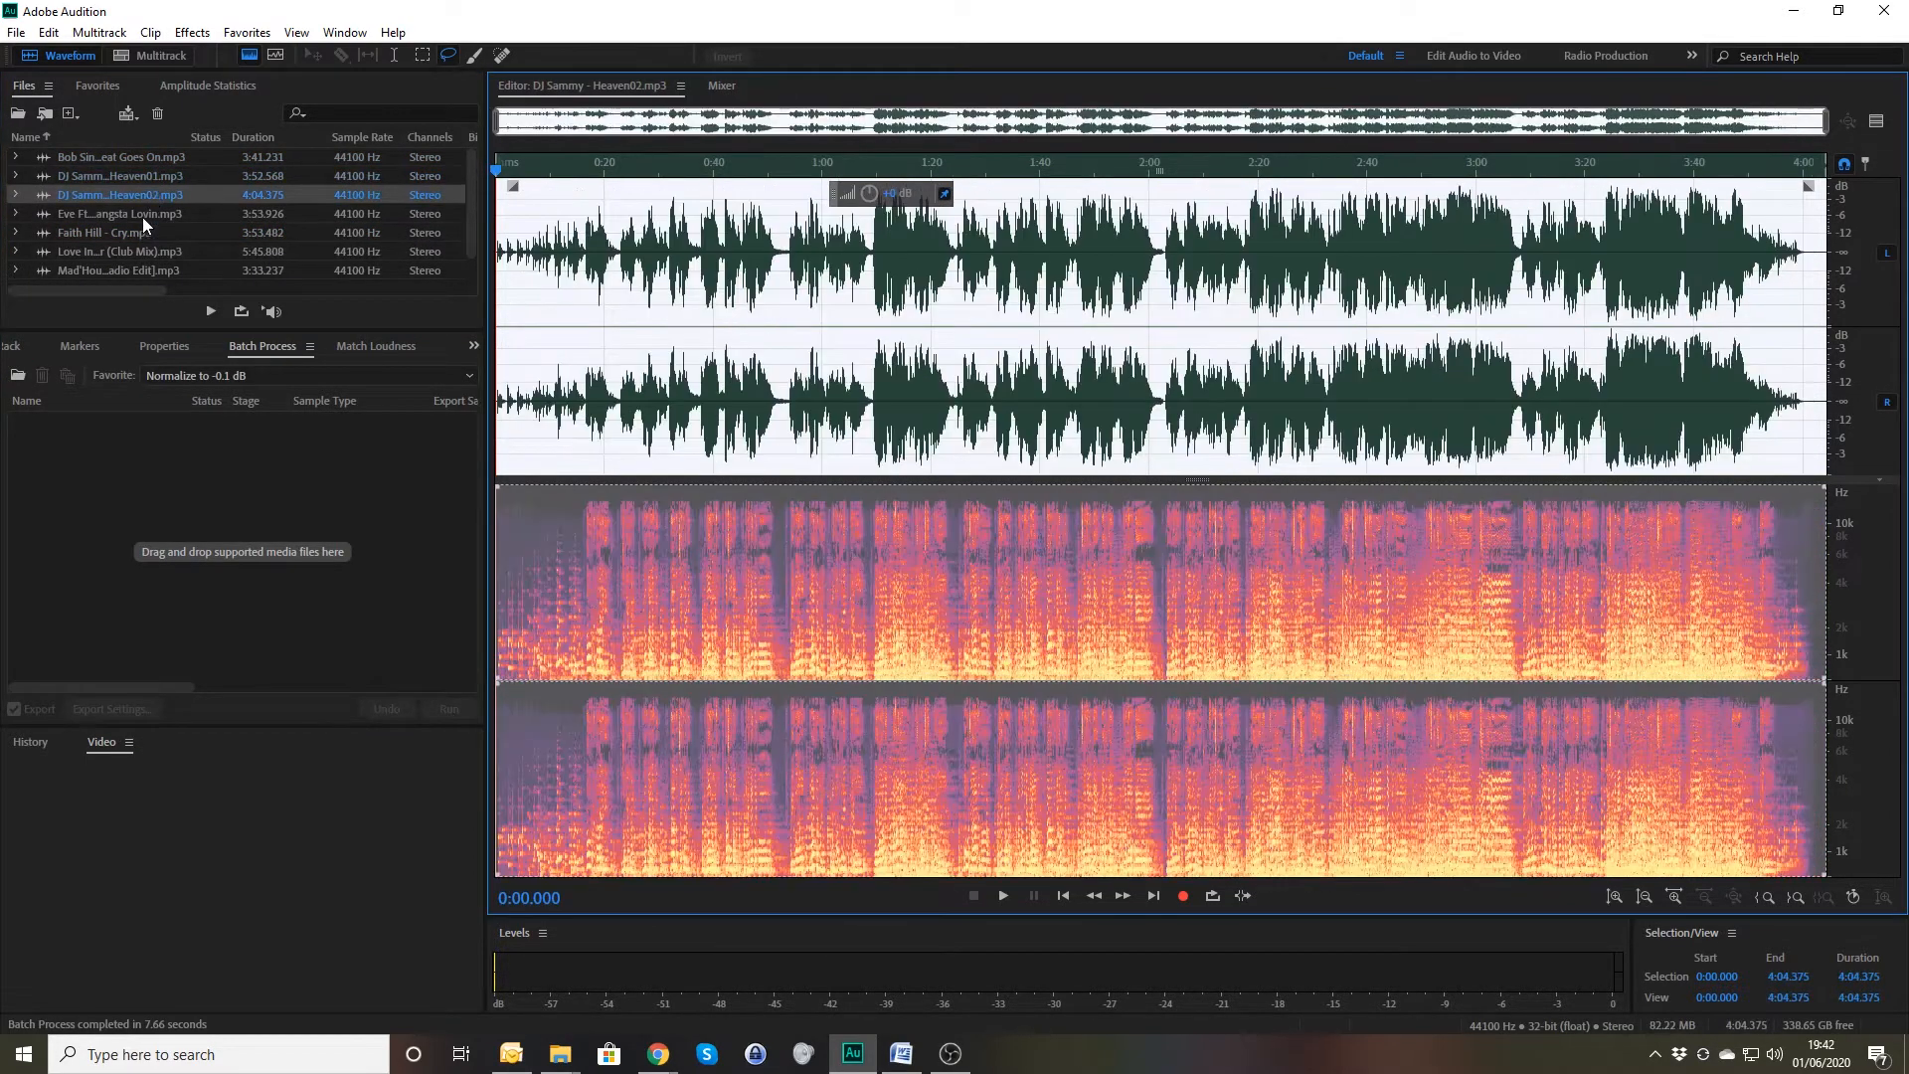
double_click(154, 199)
Add all the songs to the batch process list again and run it with the Normalize to -3 dB favorite.
left_click(147, 202)
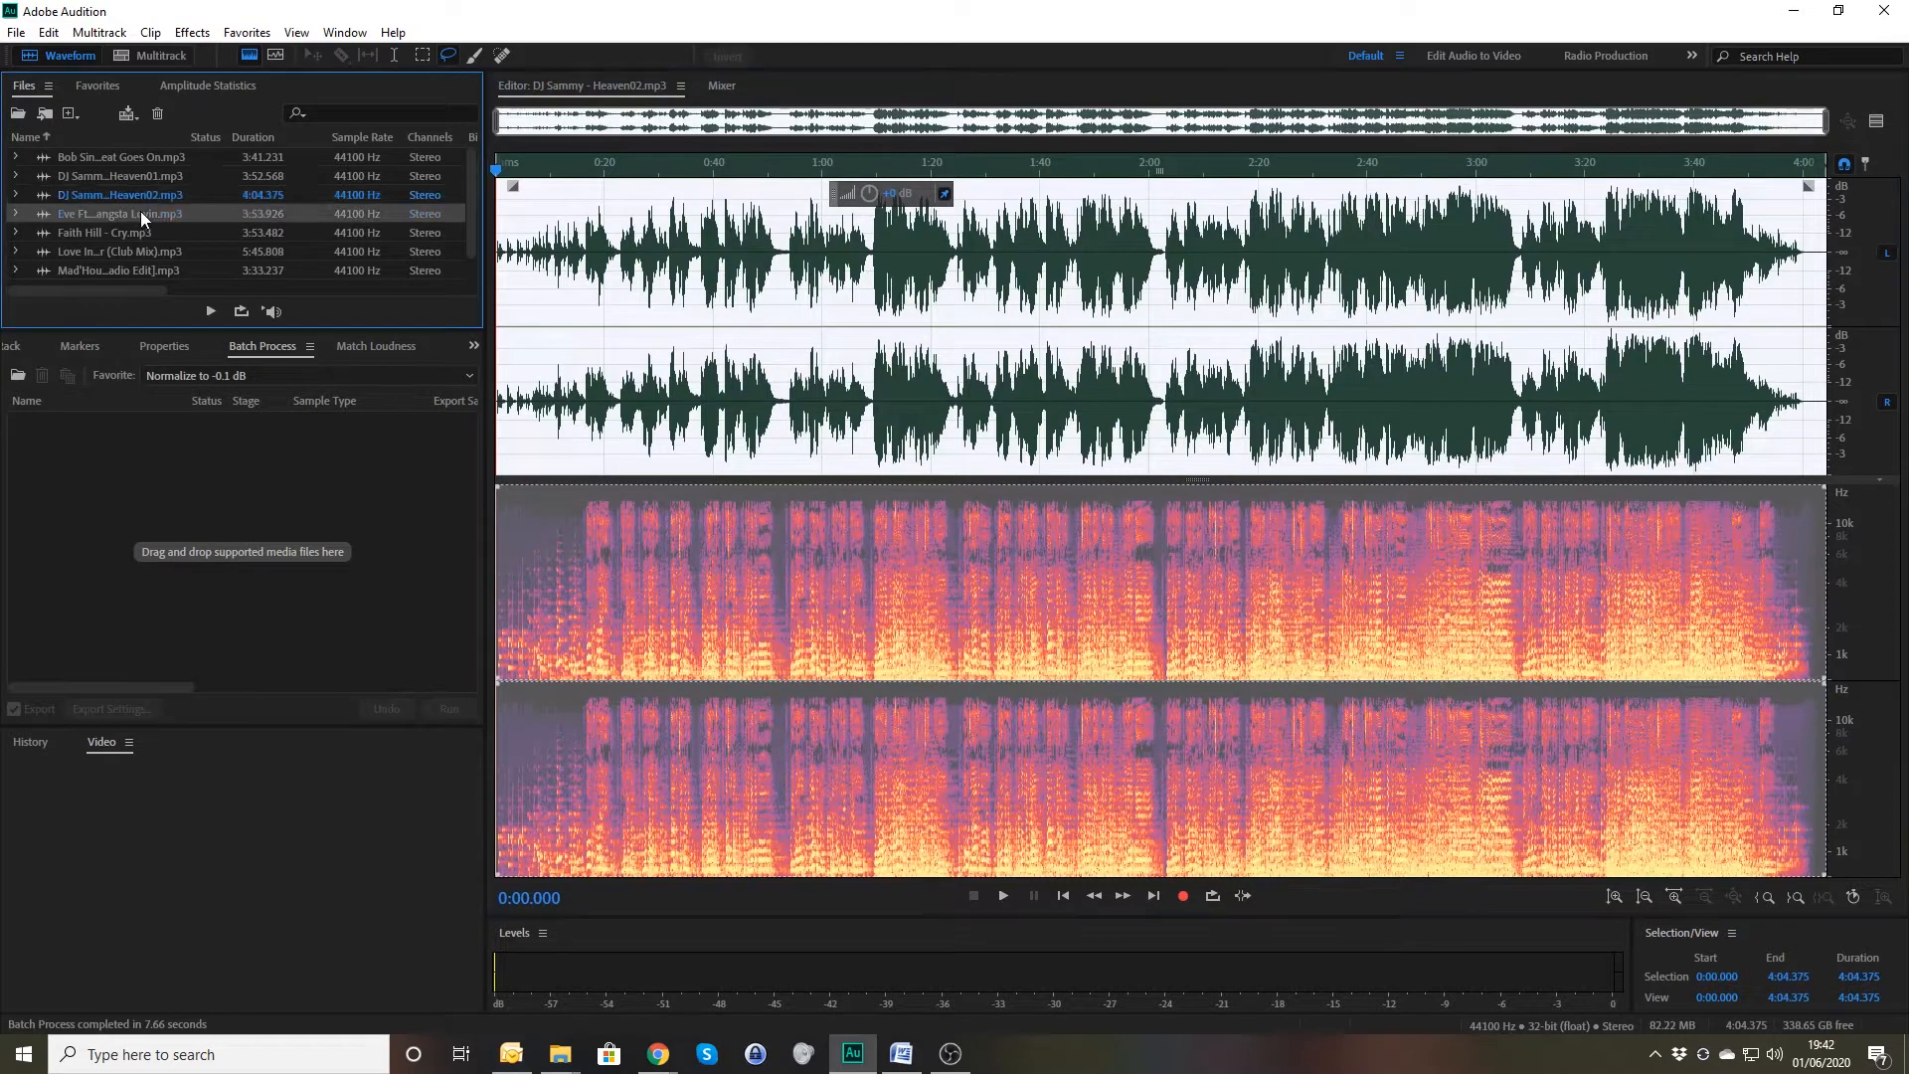
key("ctrl+a")
left_click_drag(133, 205, 184, 517)
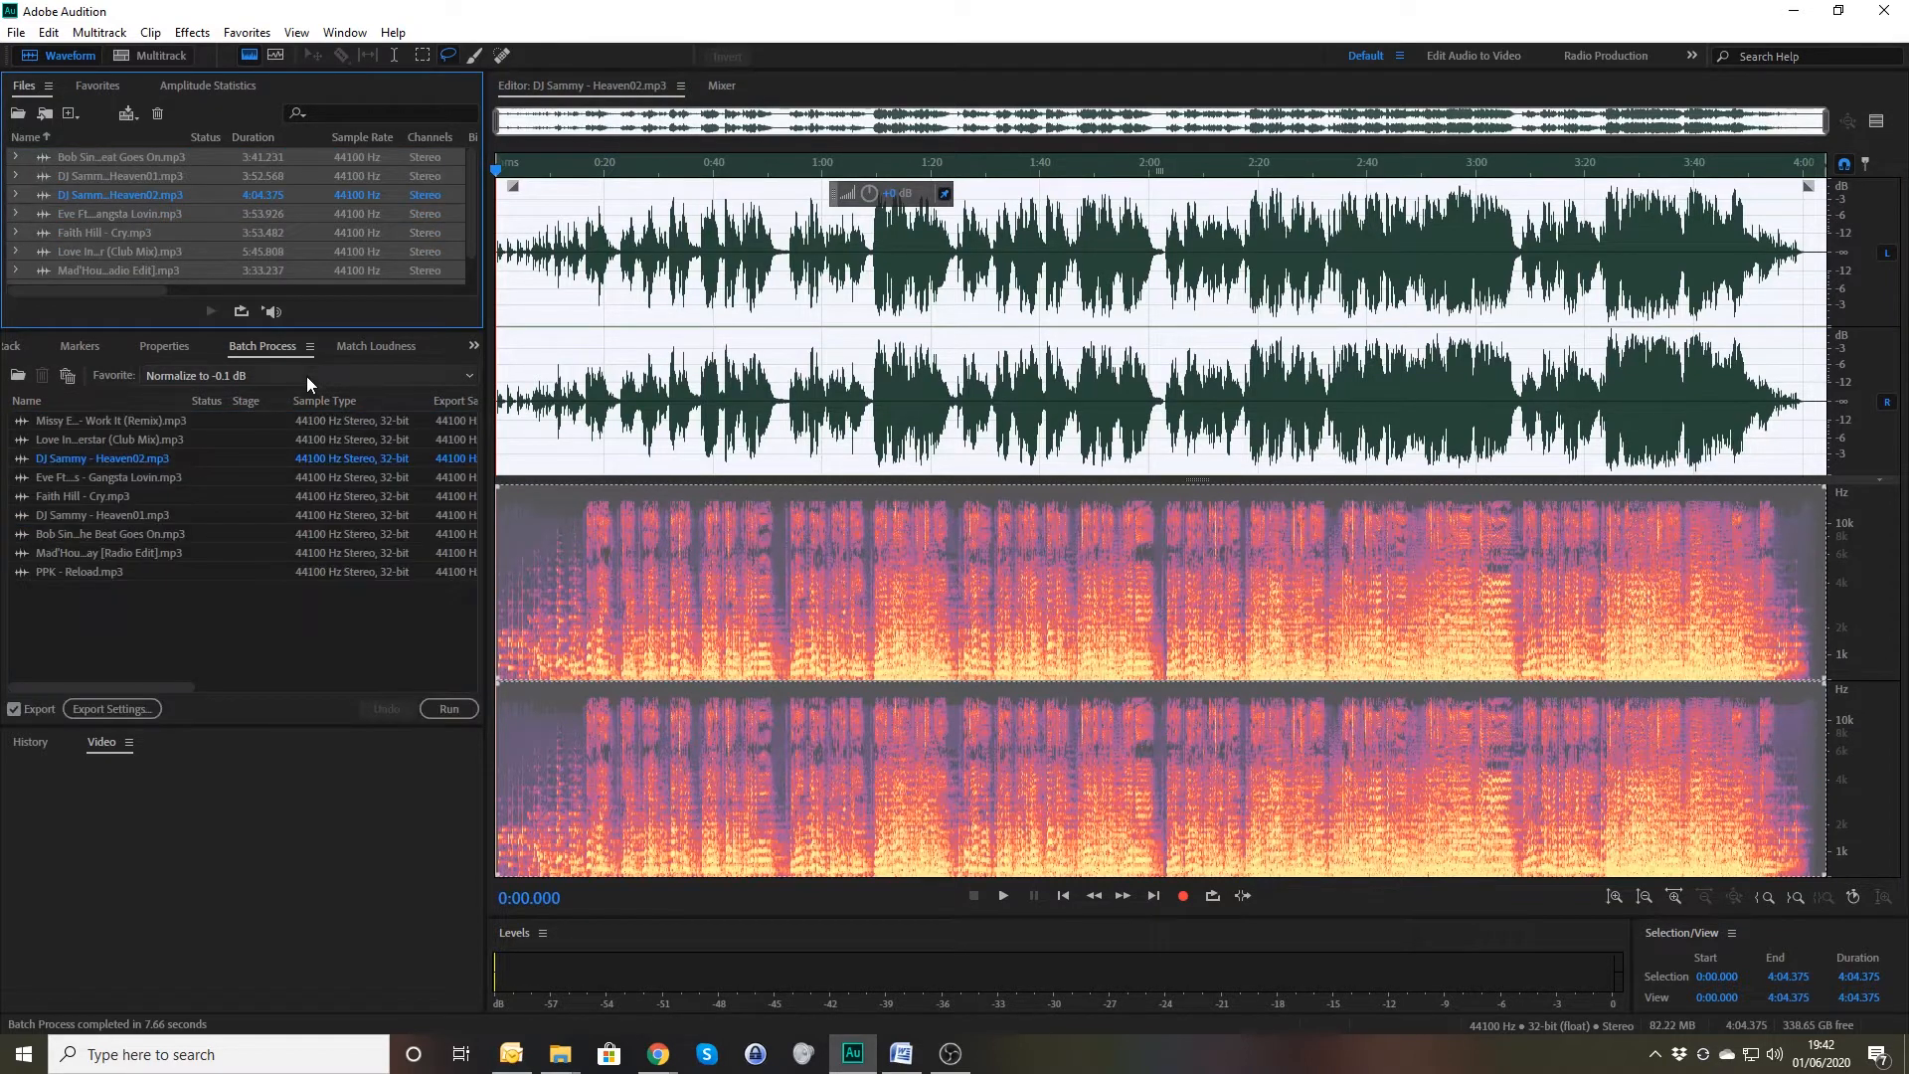
left_click(307, 376)
left_click(270, 603)
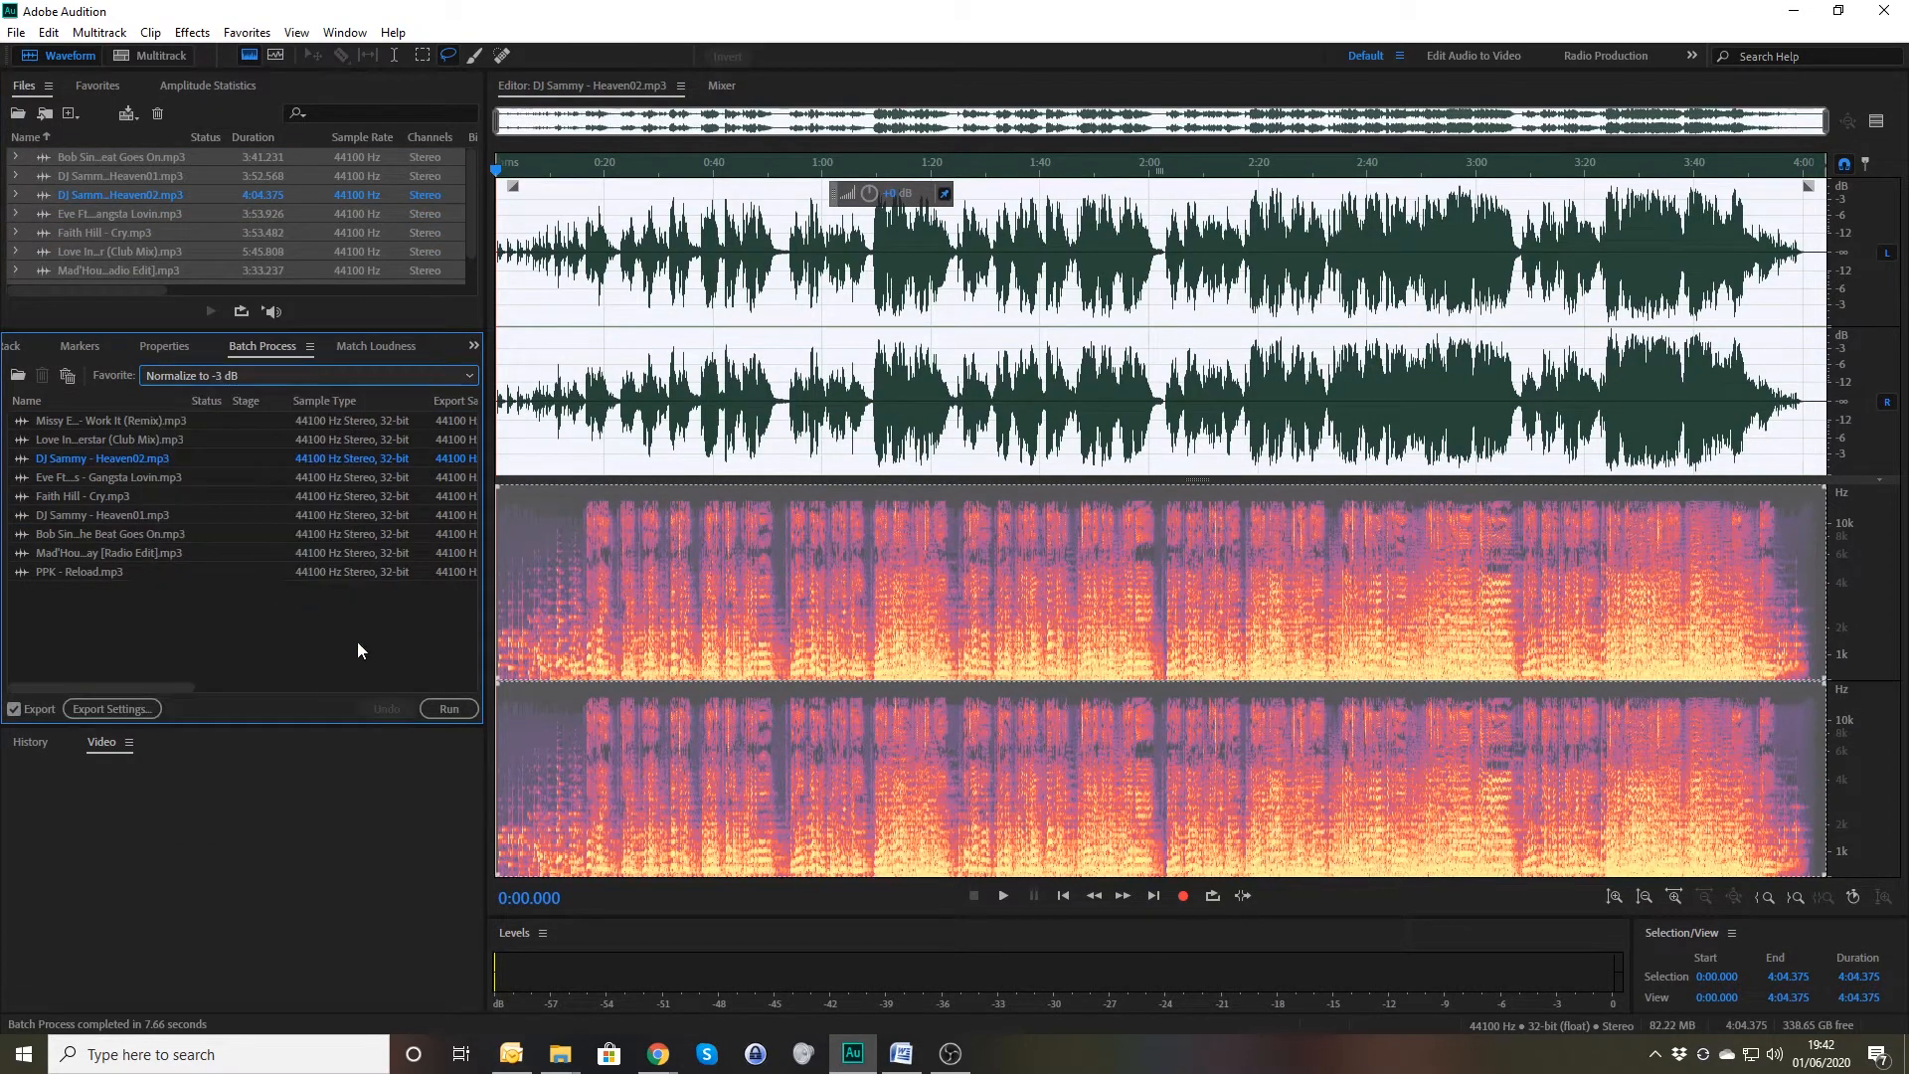
left_click(439, 708)
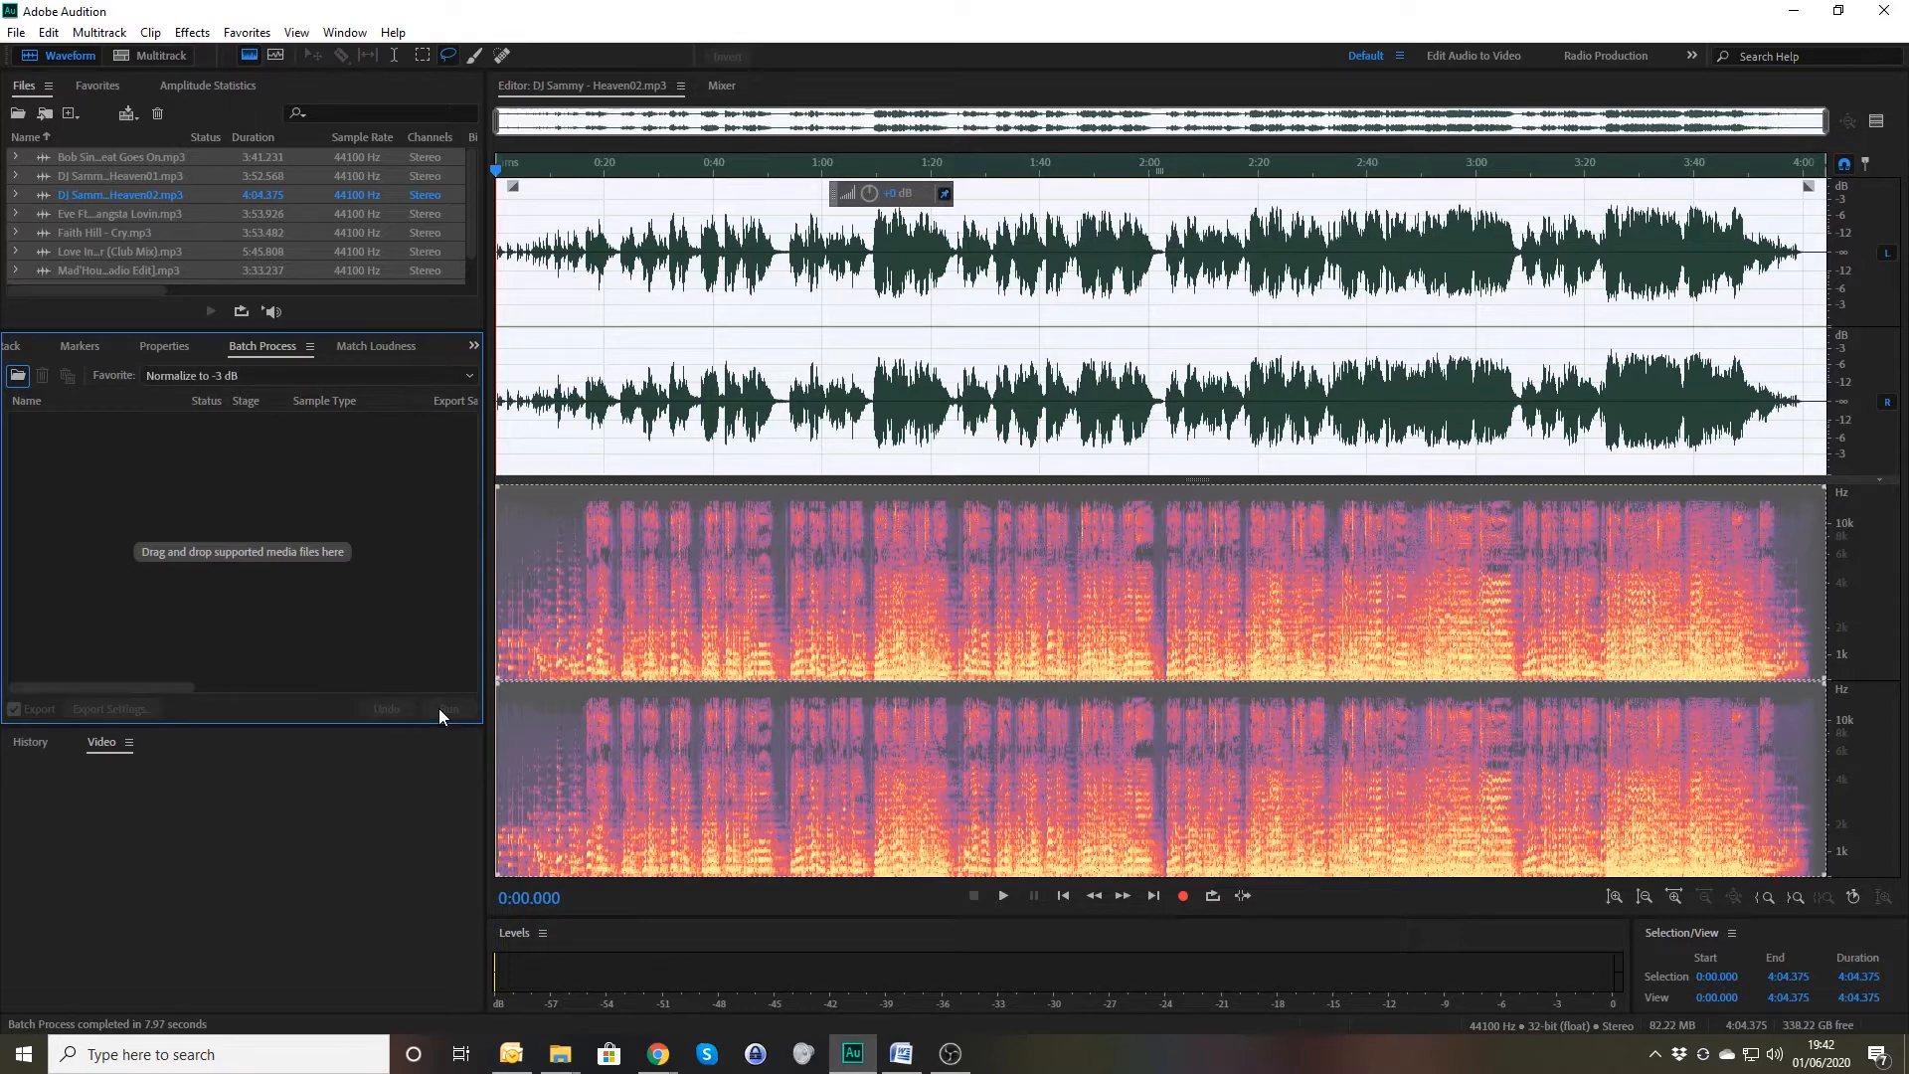
Inspect the waveforms of The Beat Goes On, Heaven02 and Gangsta Lovin after the second batch run.
left_click(156, 157)
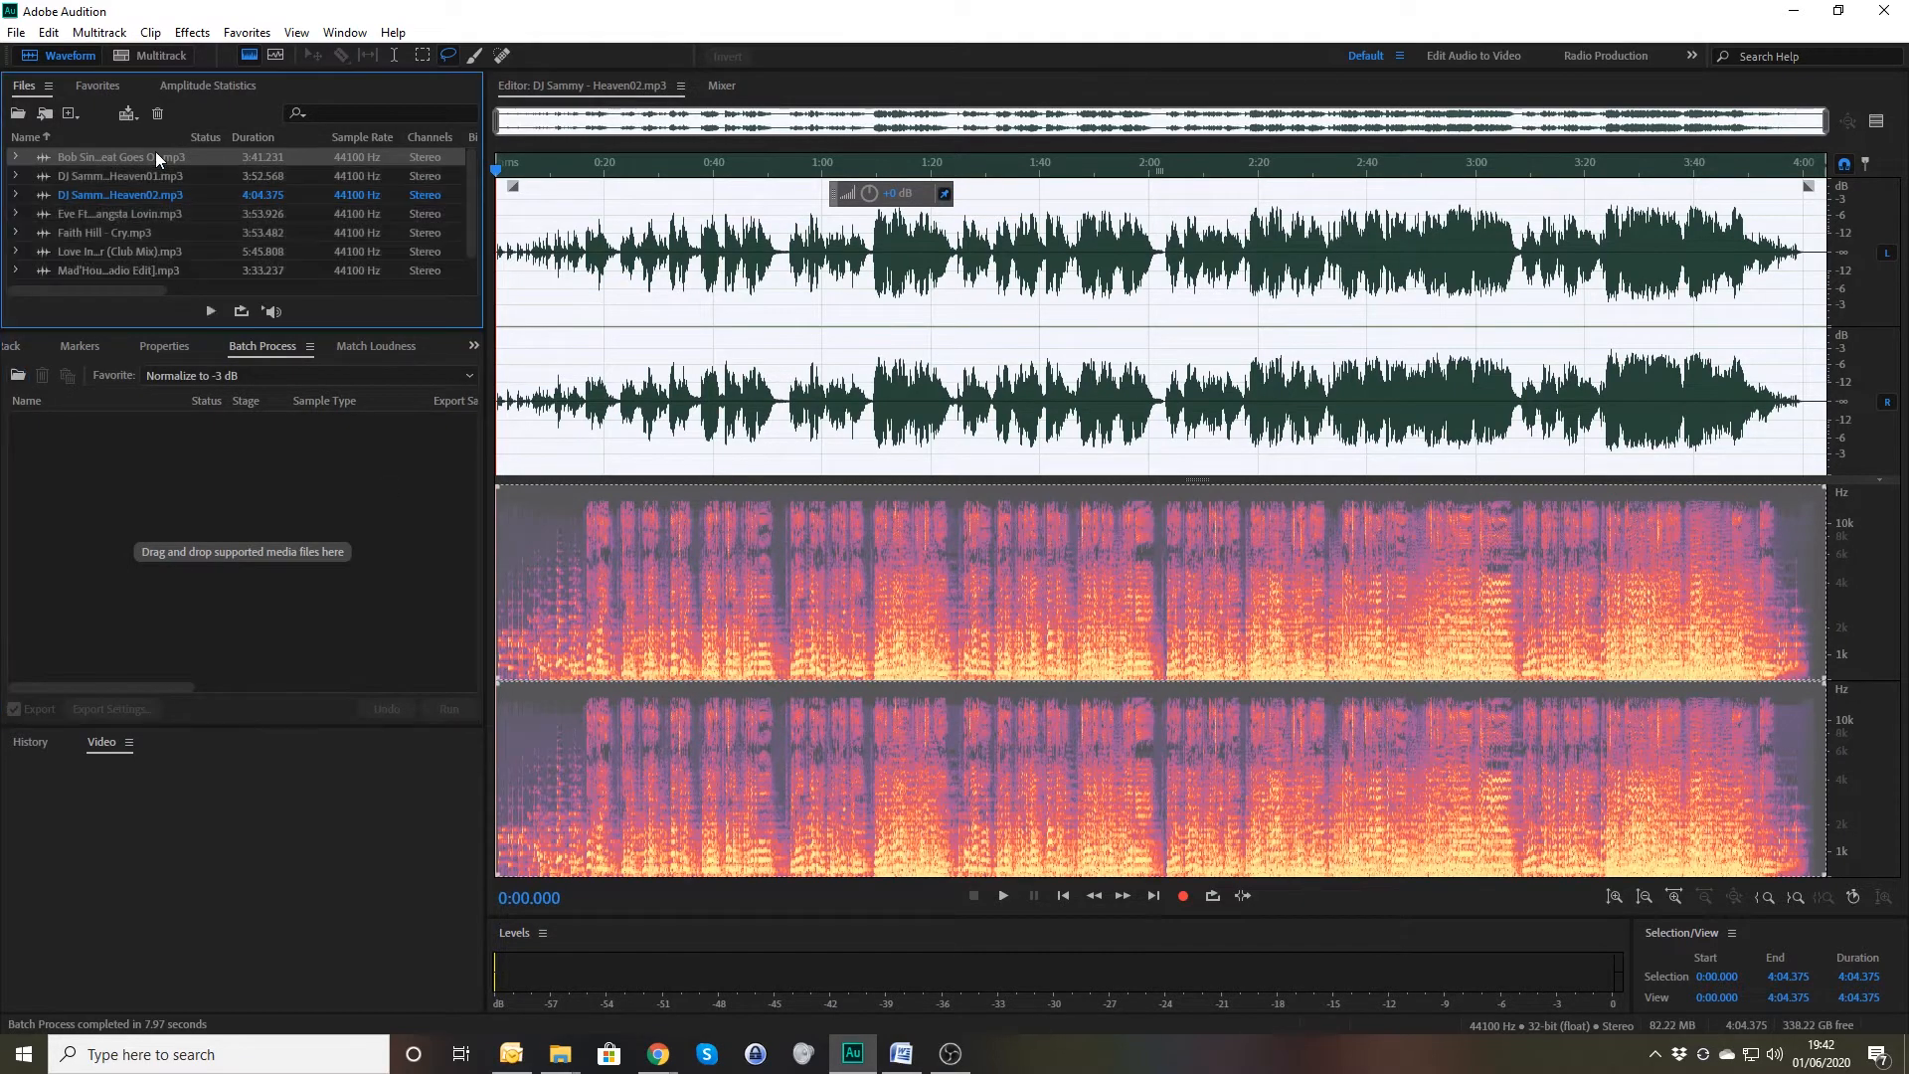
double_click(156, 157)
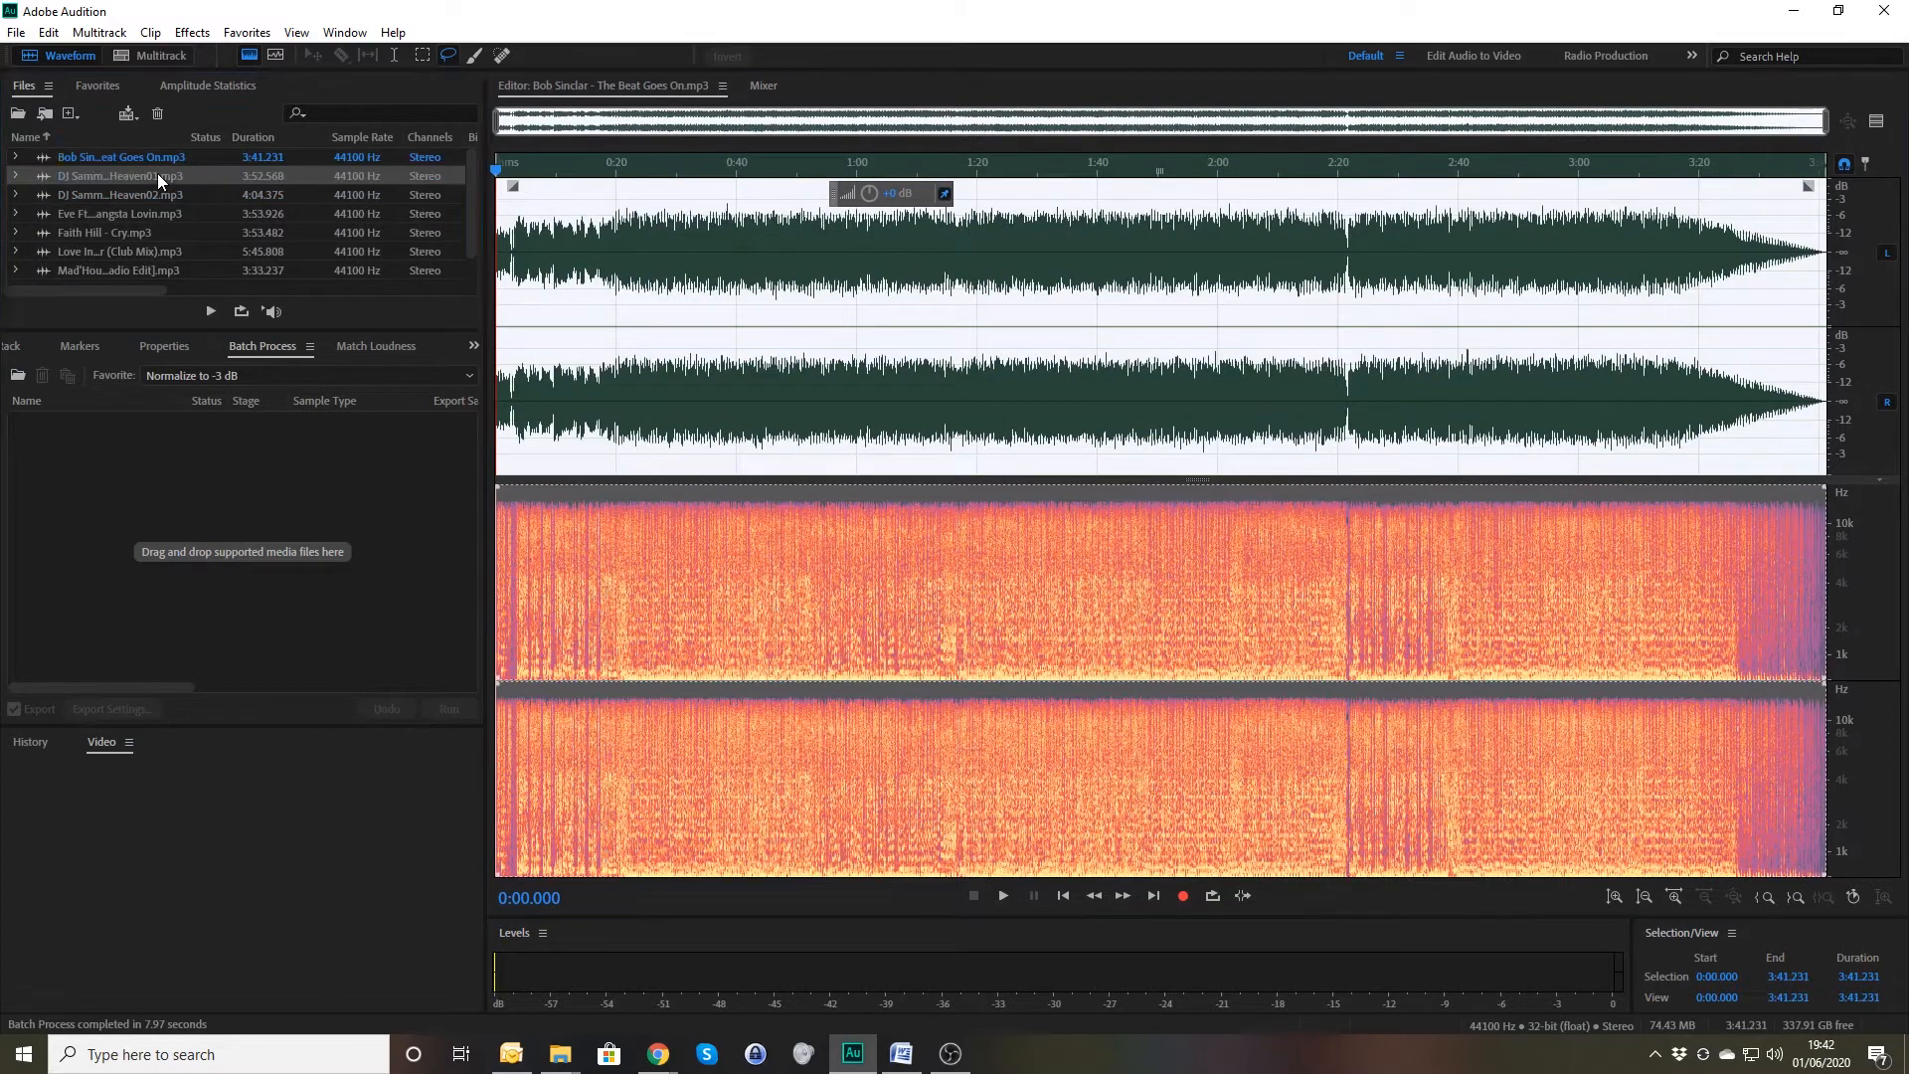
double_click(157, 198)
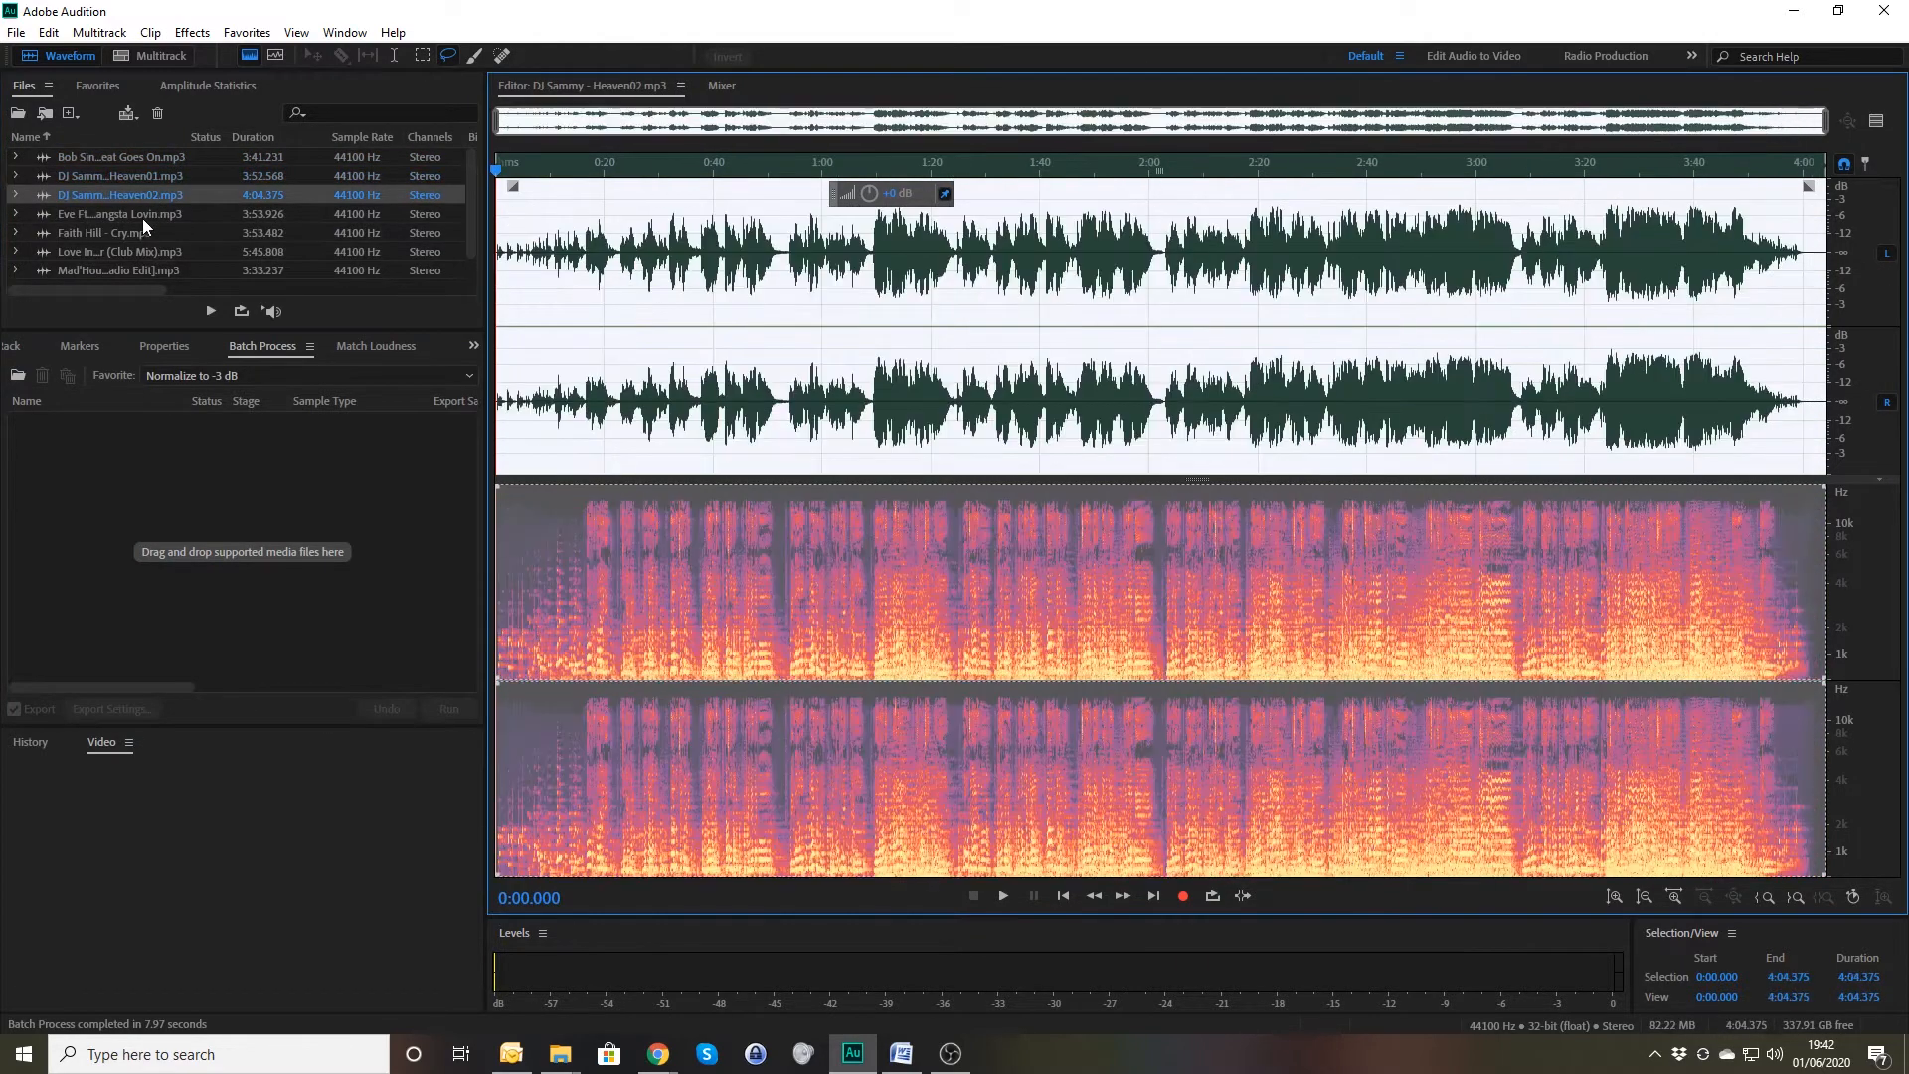
double_click(141, 216)
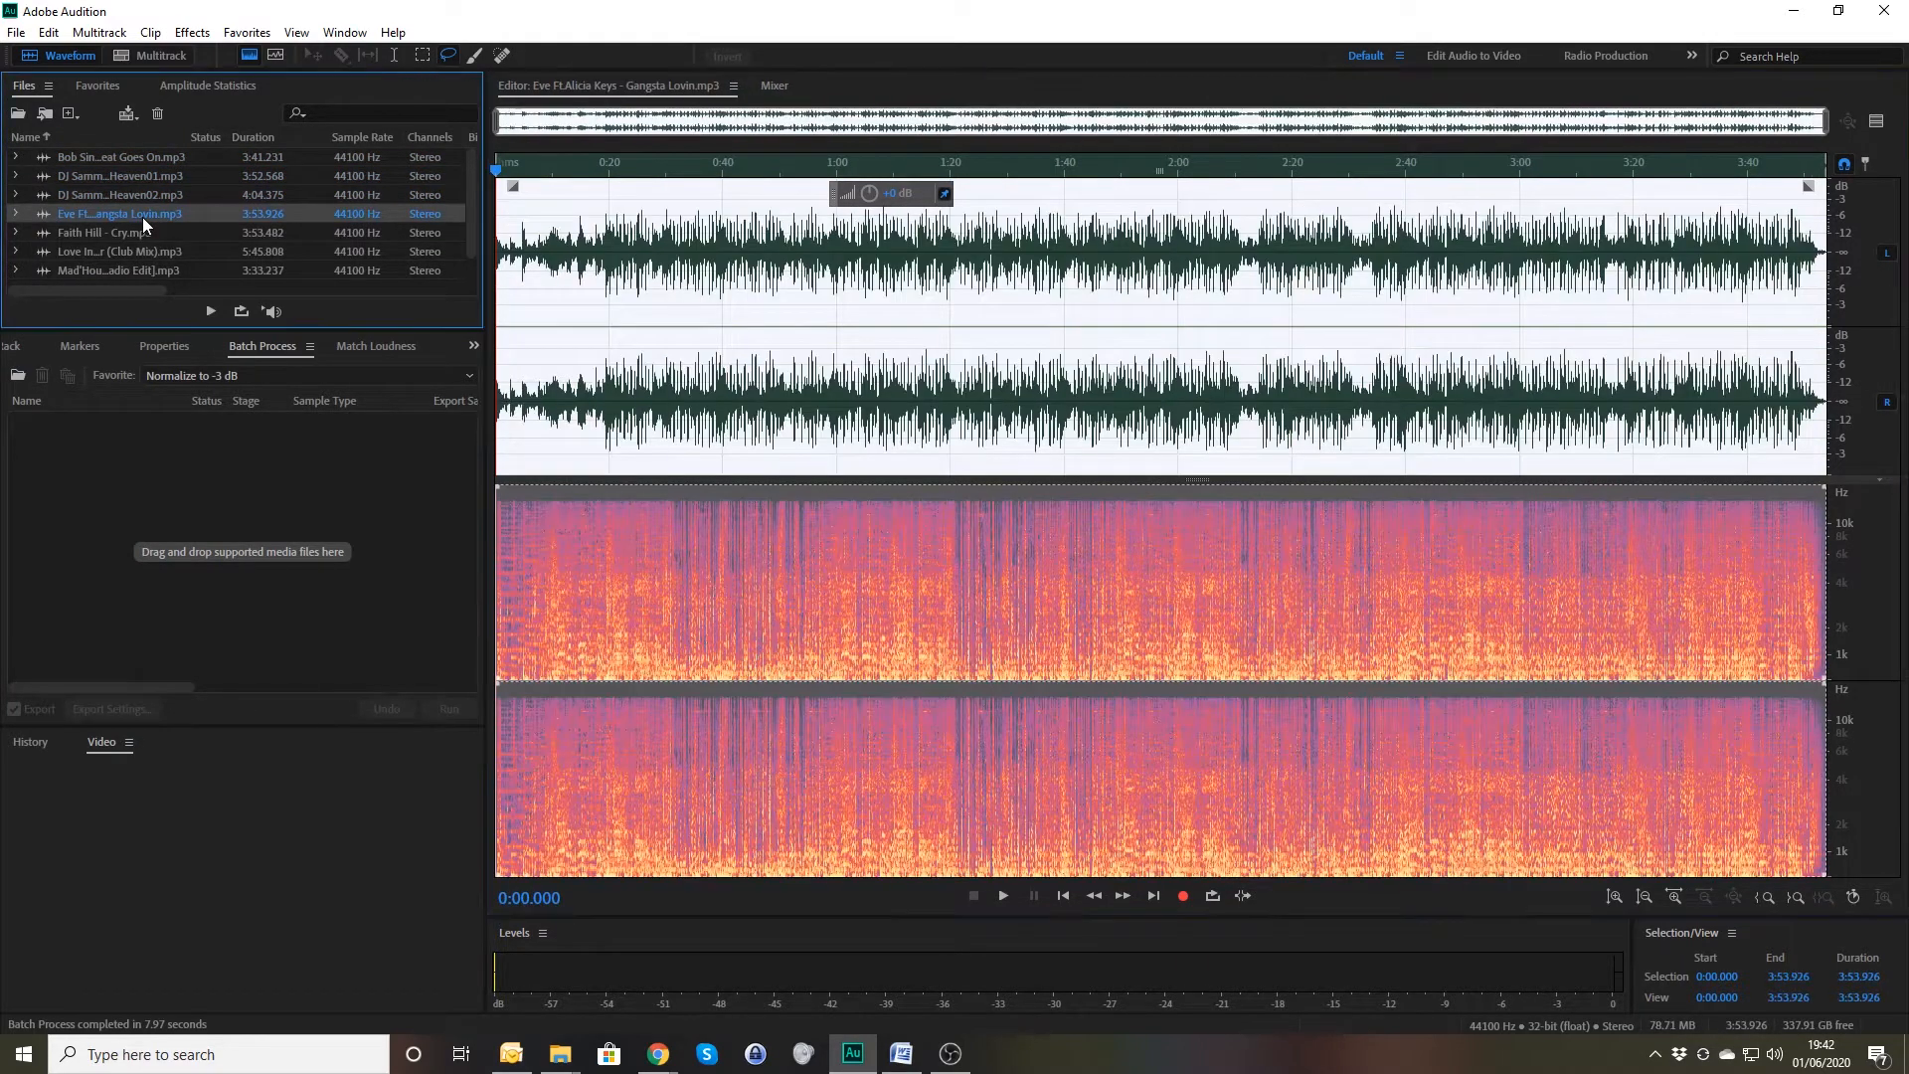
Replace all songs in the file list with Run Wexham Raw.wav and Sam And George.wav, and open Run Wexham Raw.wav in the editor.
key("ctrl+a")
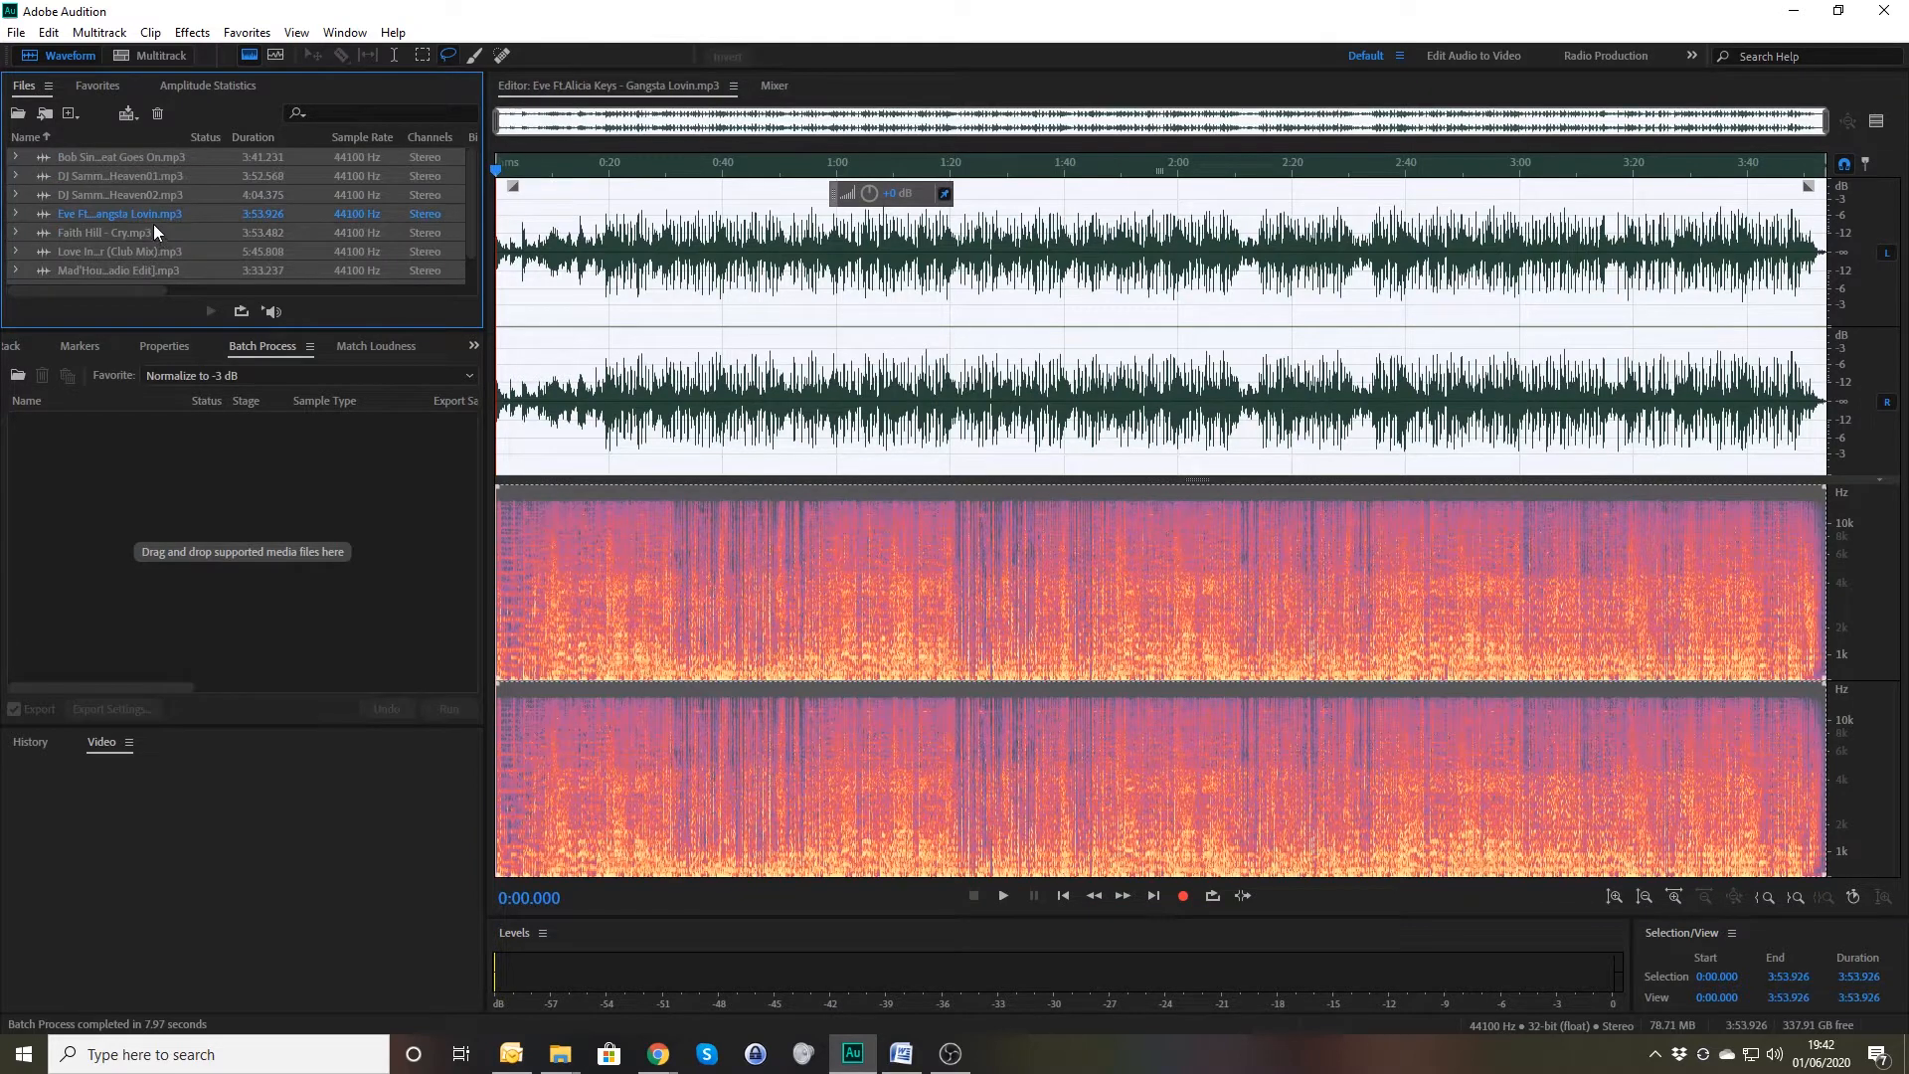
key("Delete")
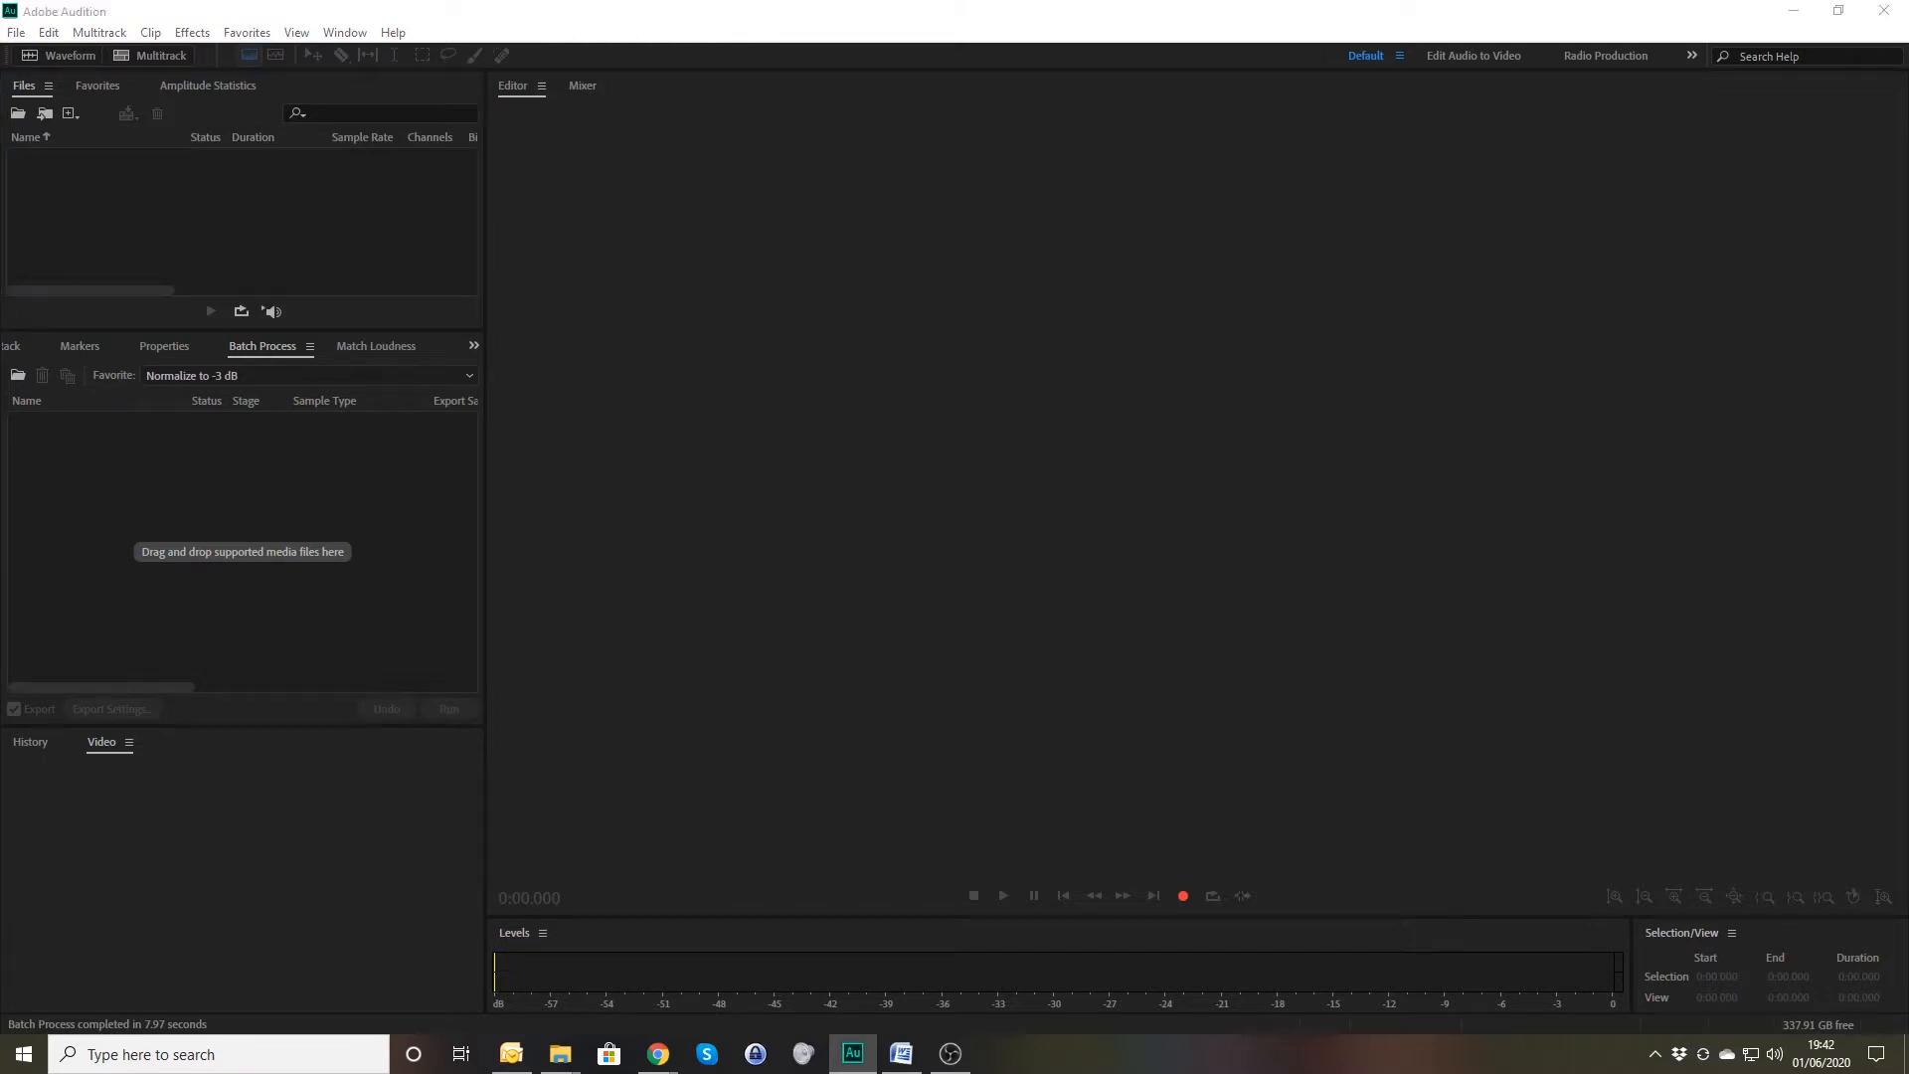
key("alt+Tab")
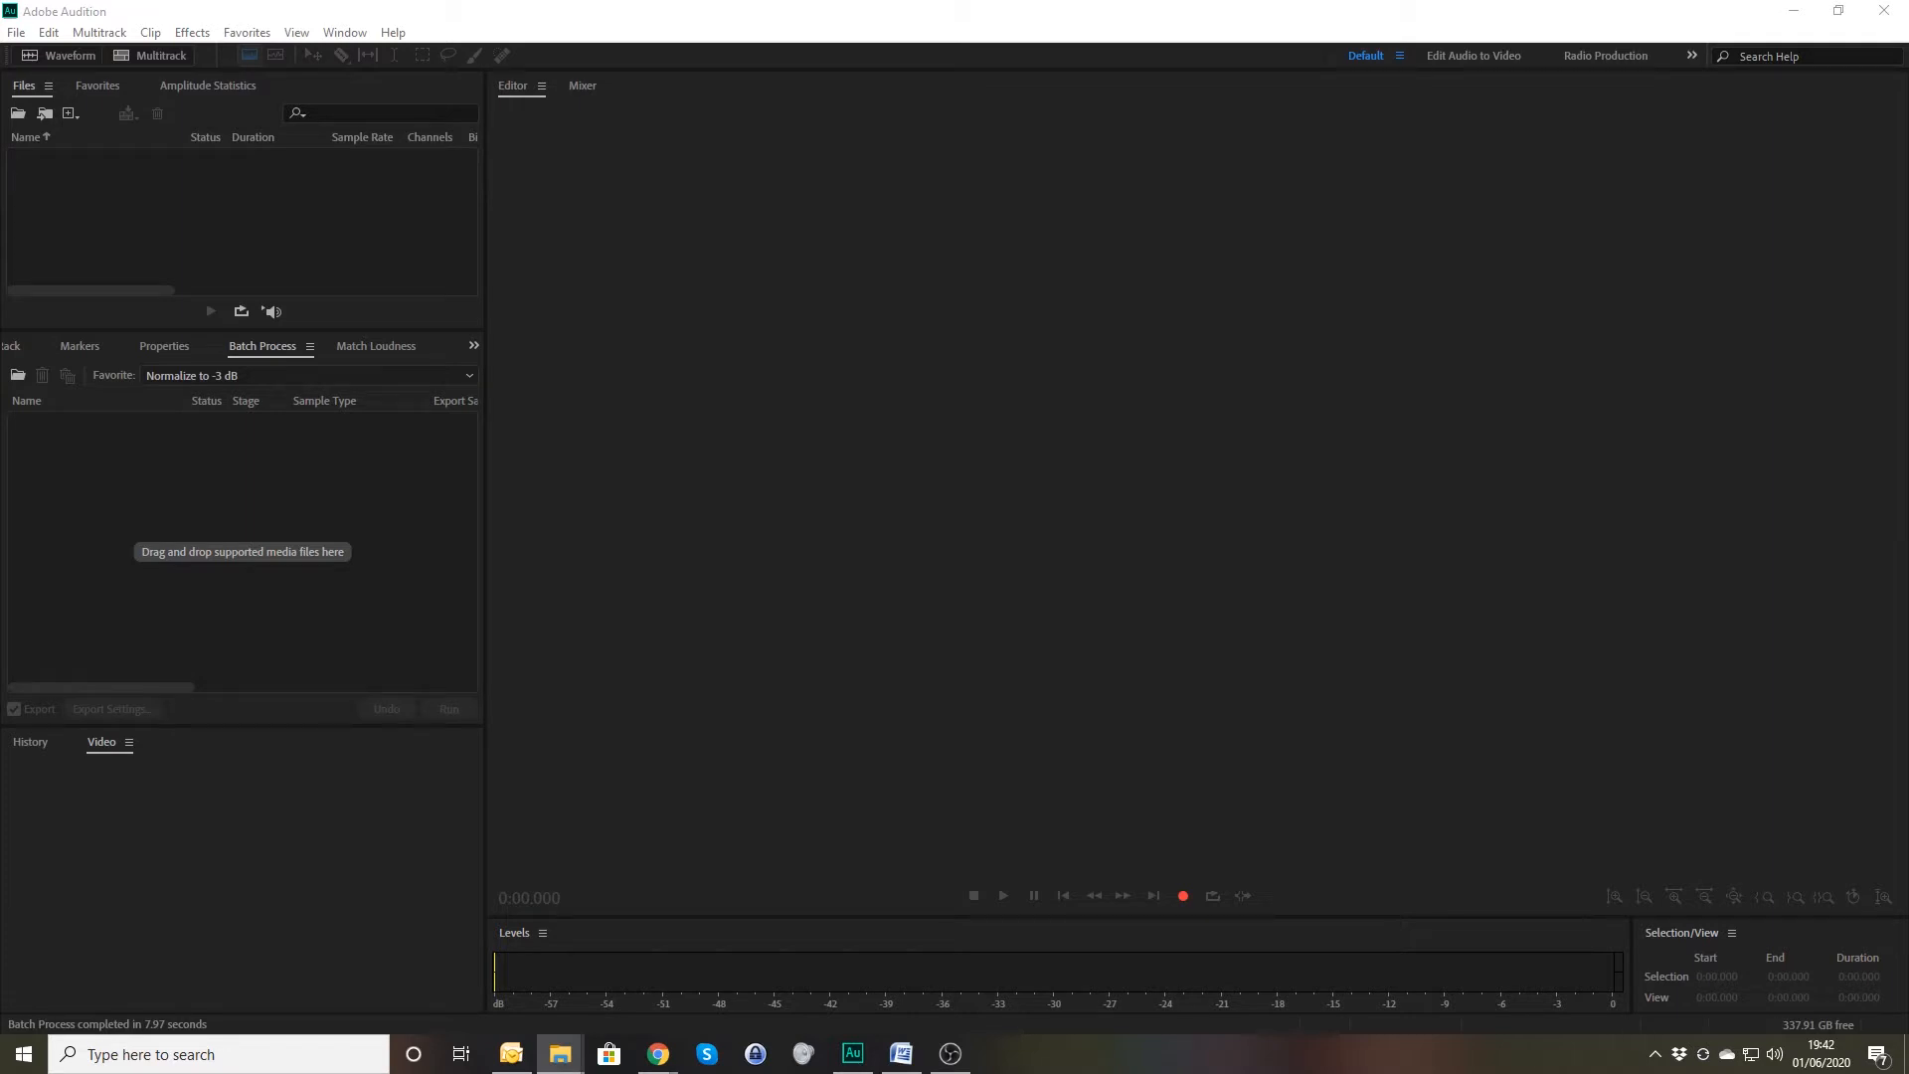
left_click_drag(1259, 630, 185, 283)
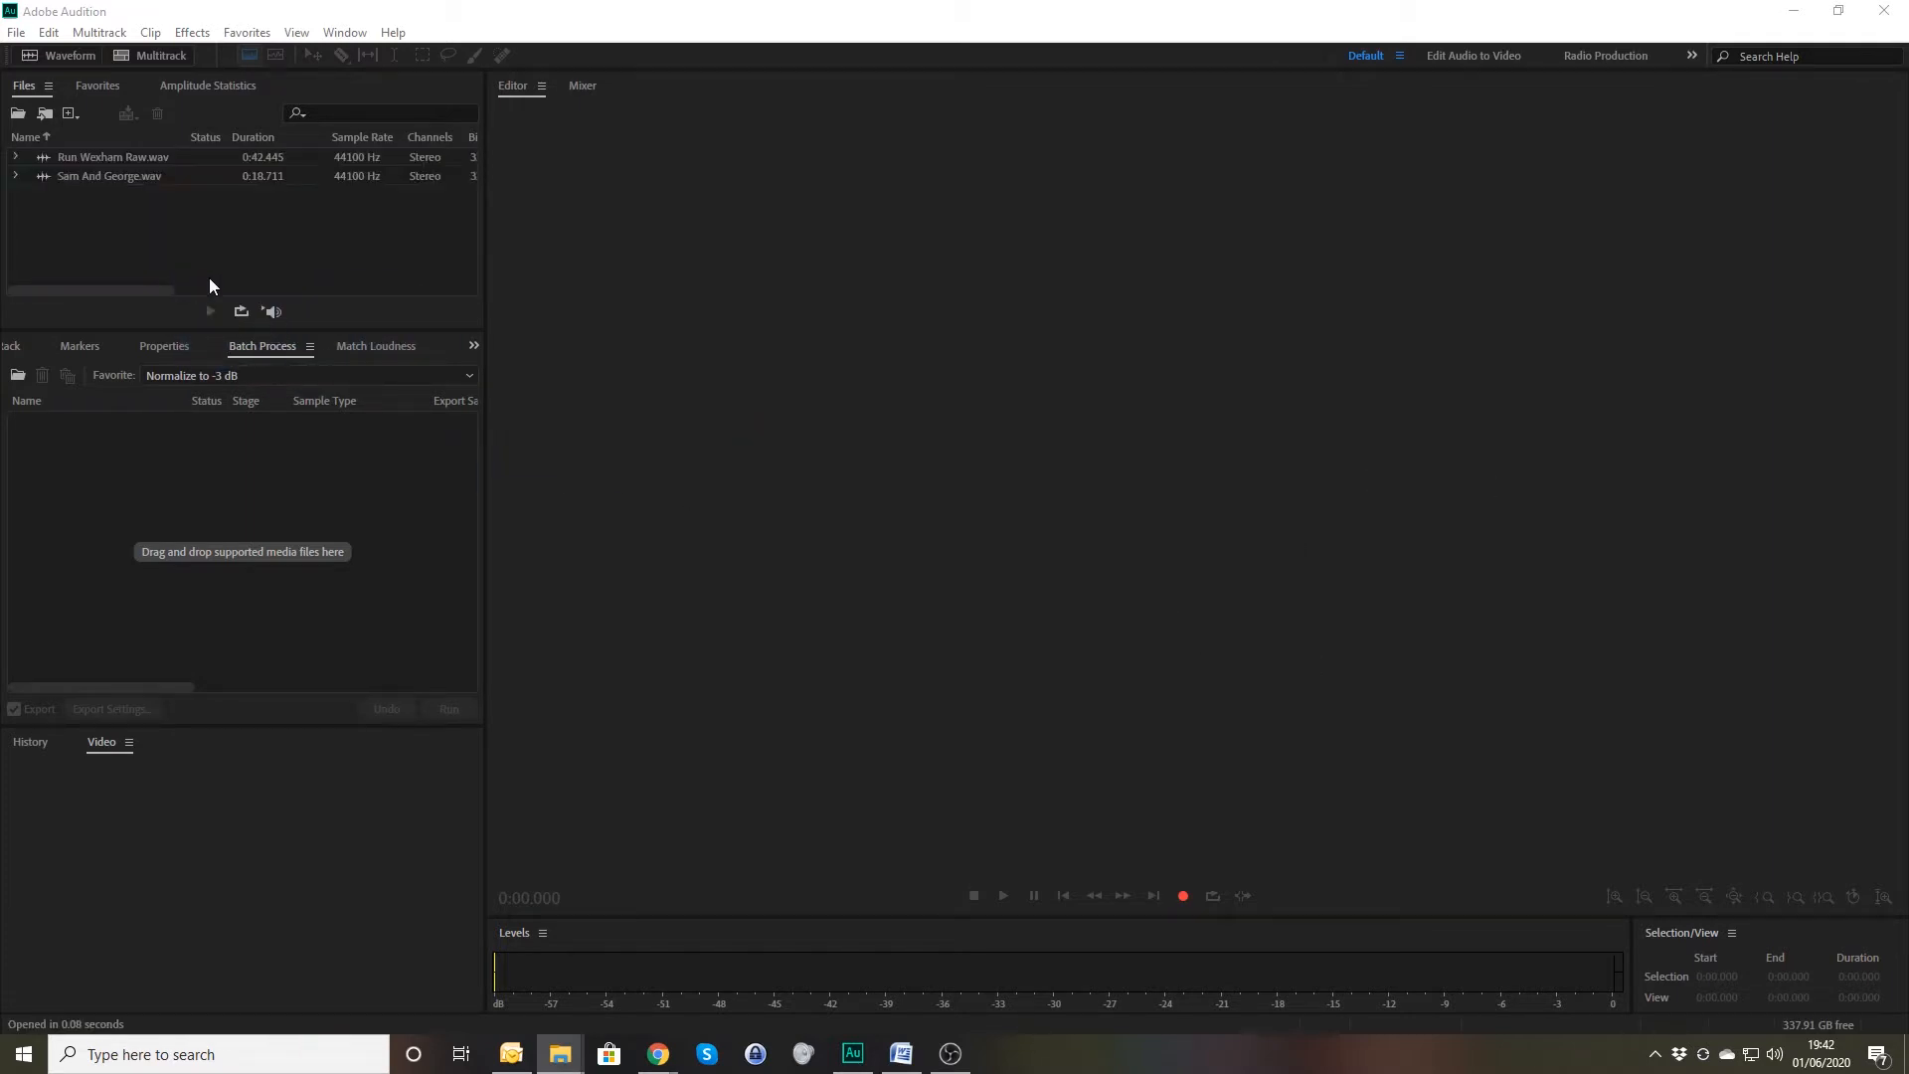
double_click(116, 163)
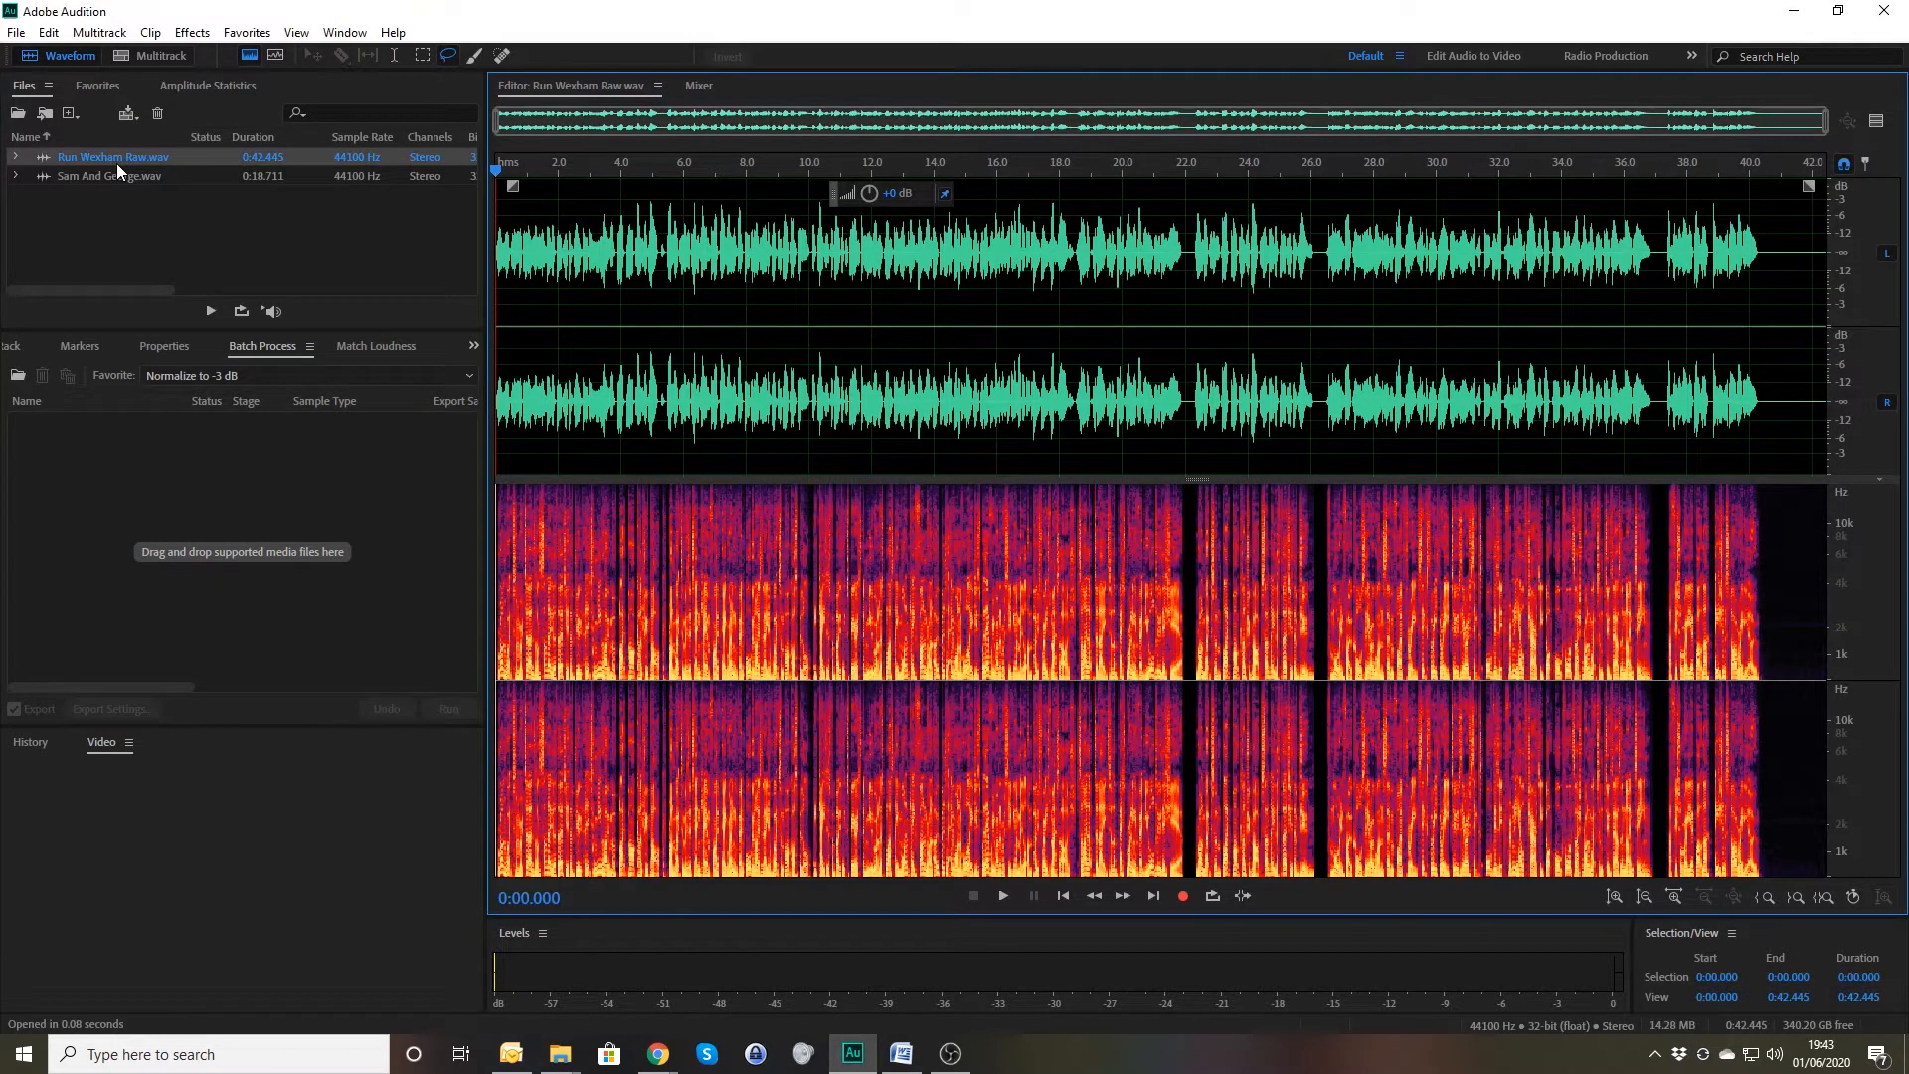
Listen to the opening seconds of Run Wexham Raw.wav, and open Sam And George.wav and play it from about 1 second.
left_click(532, 178)
key("space")
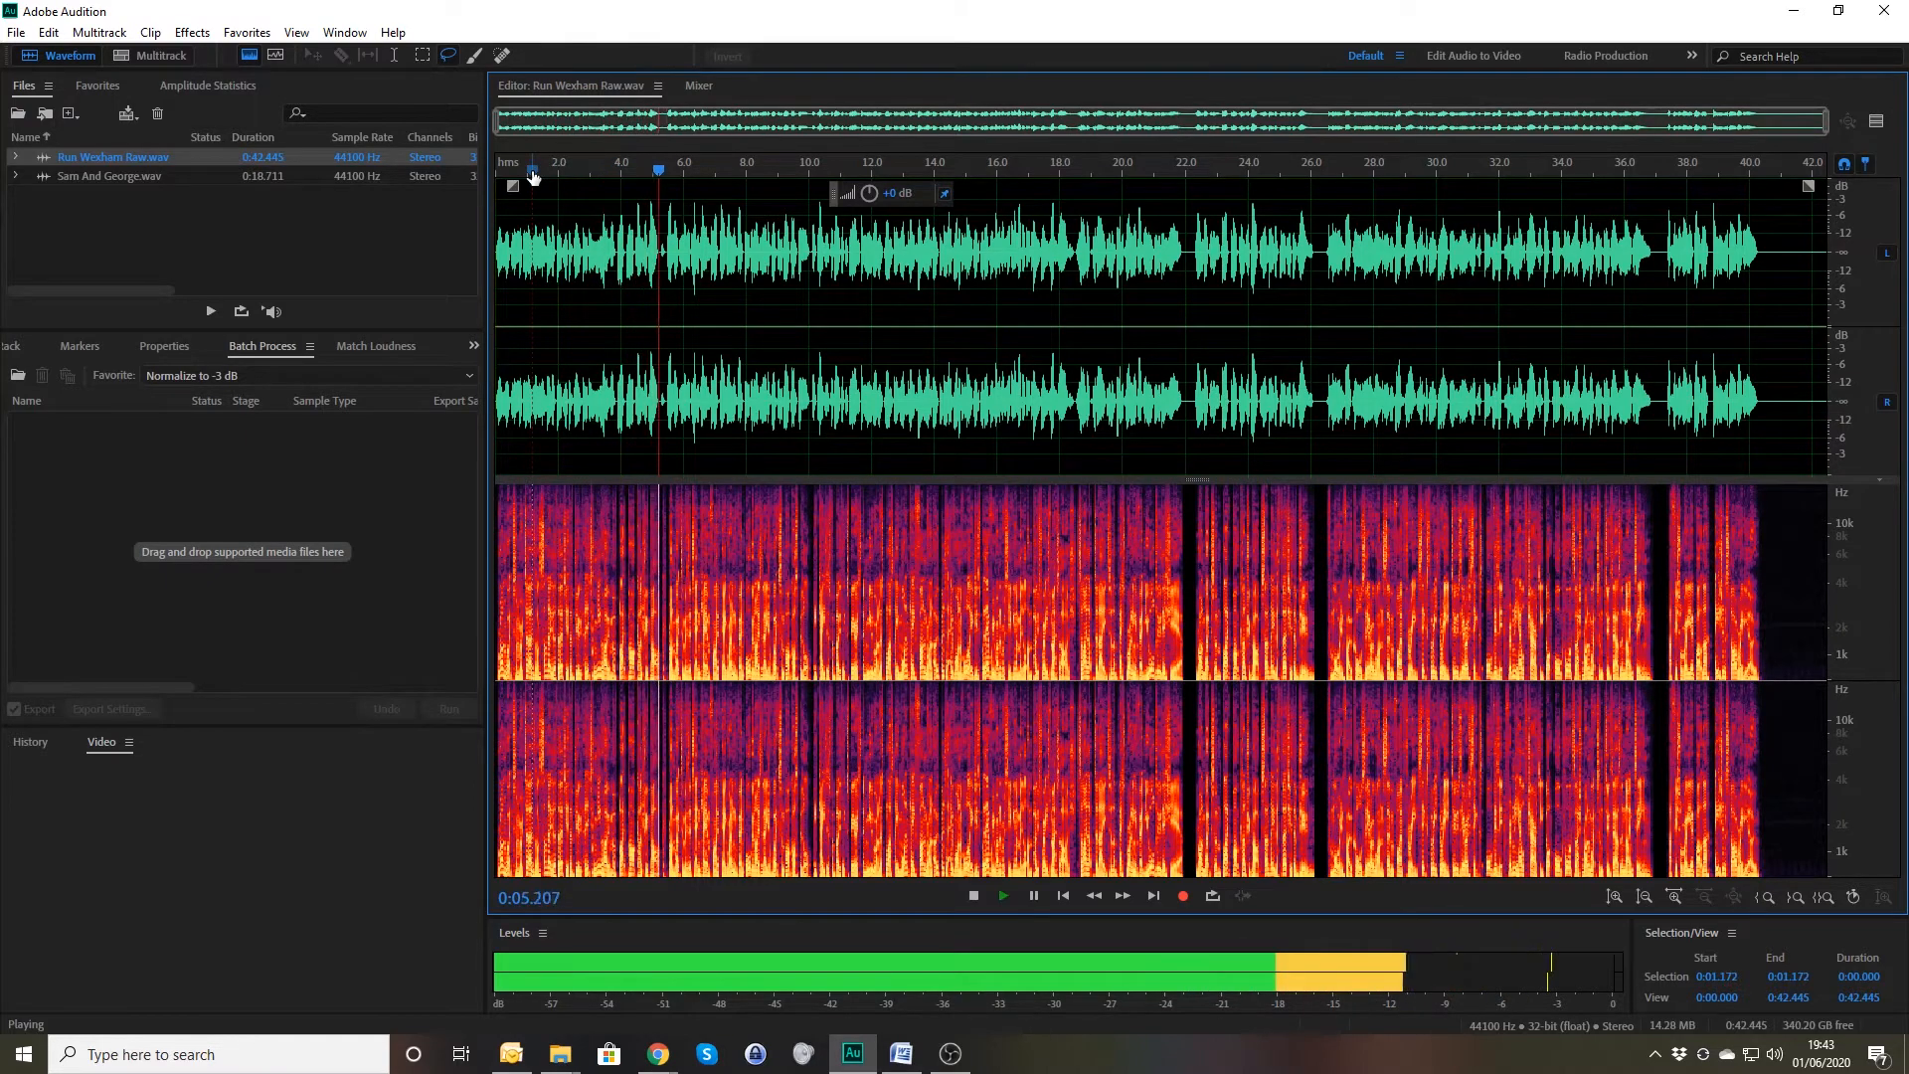
key("space")
double_click(109, 179)
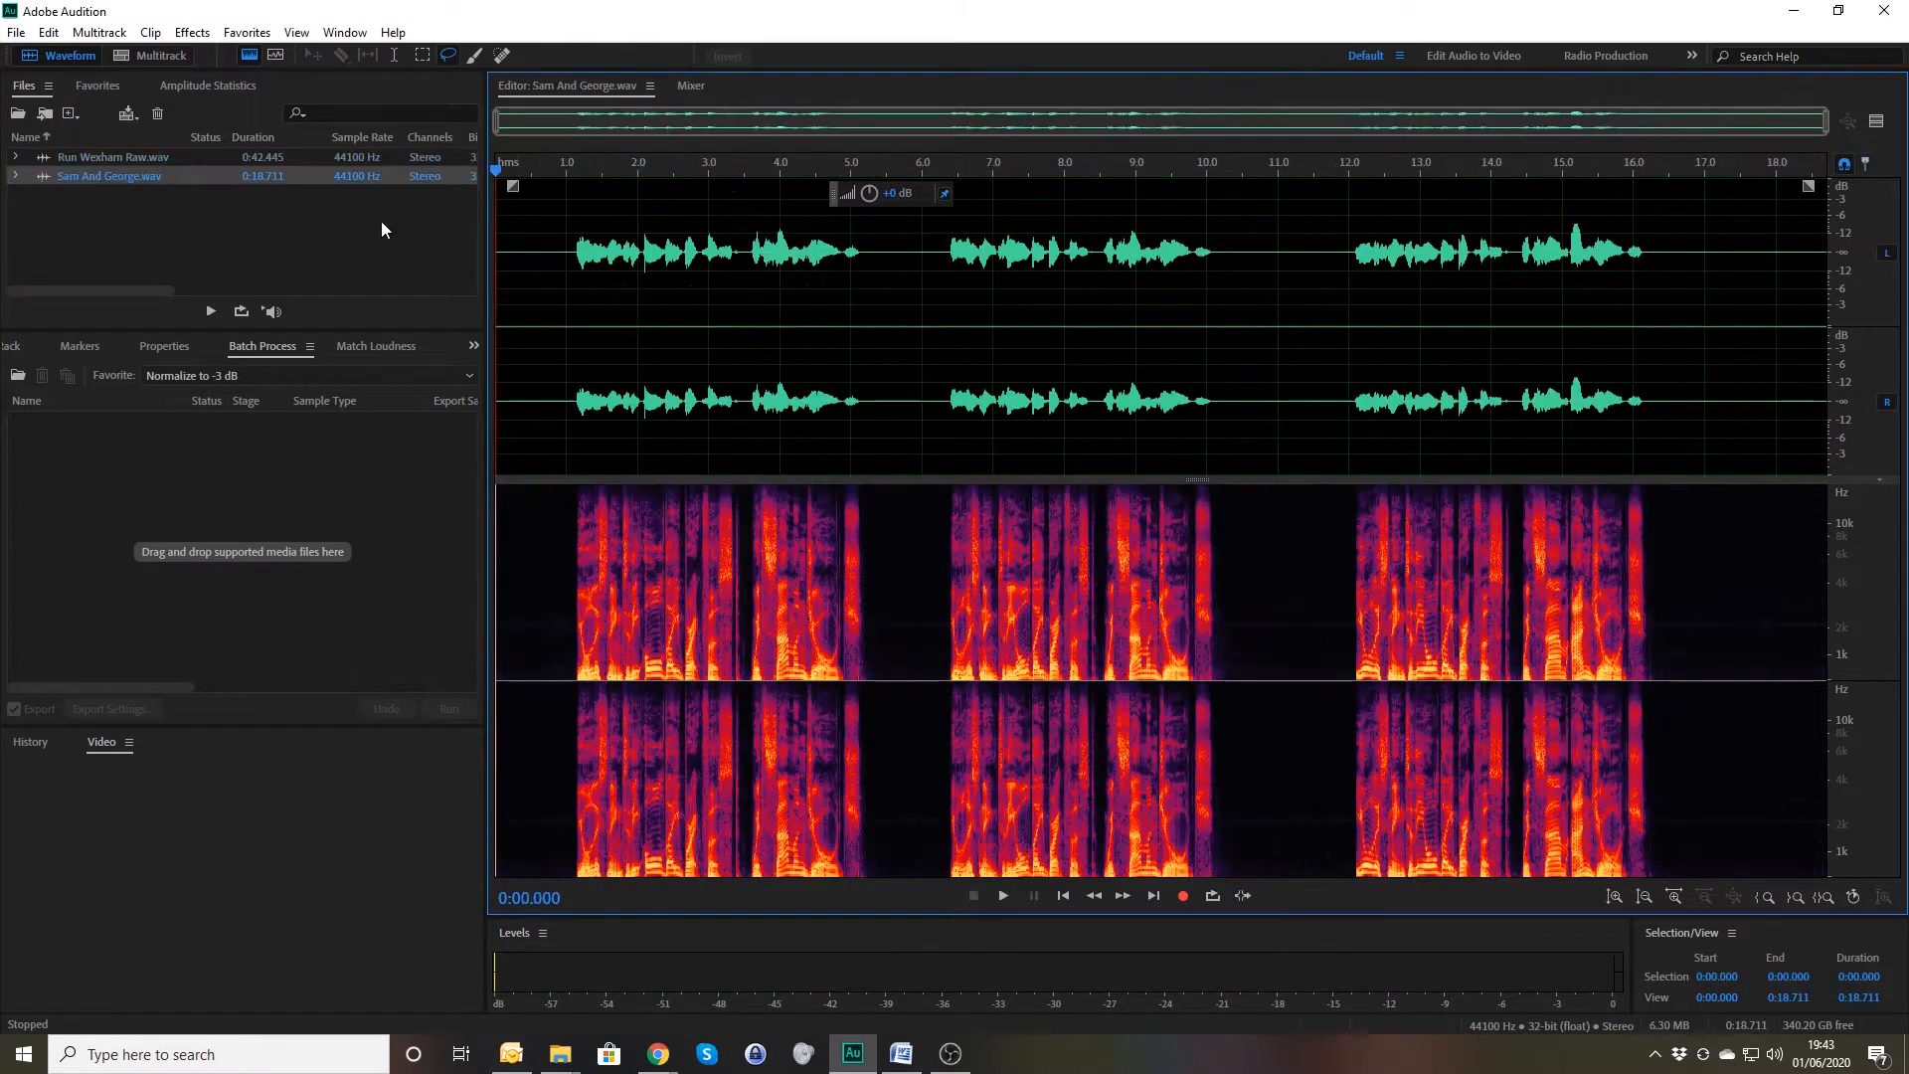
left_click(566, 261)
key("space")
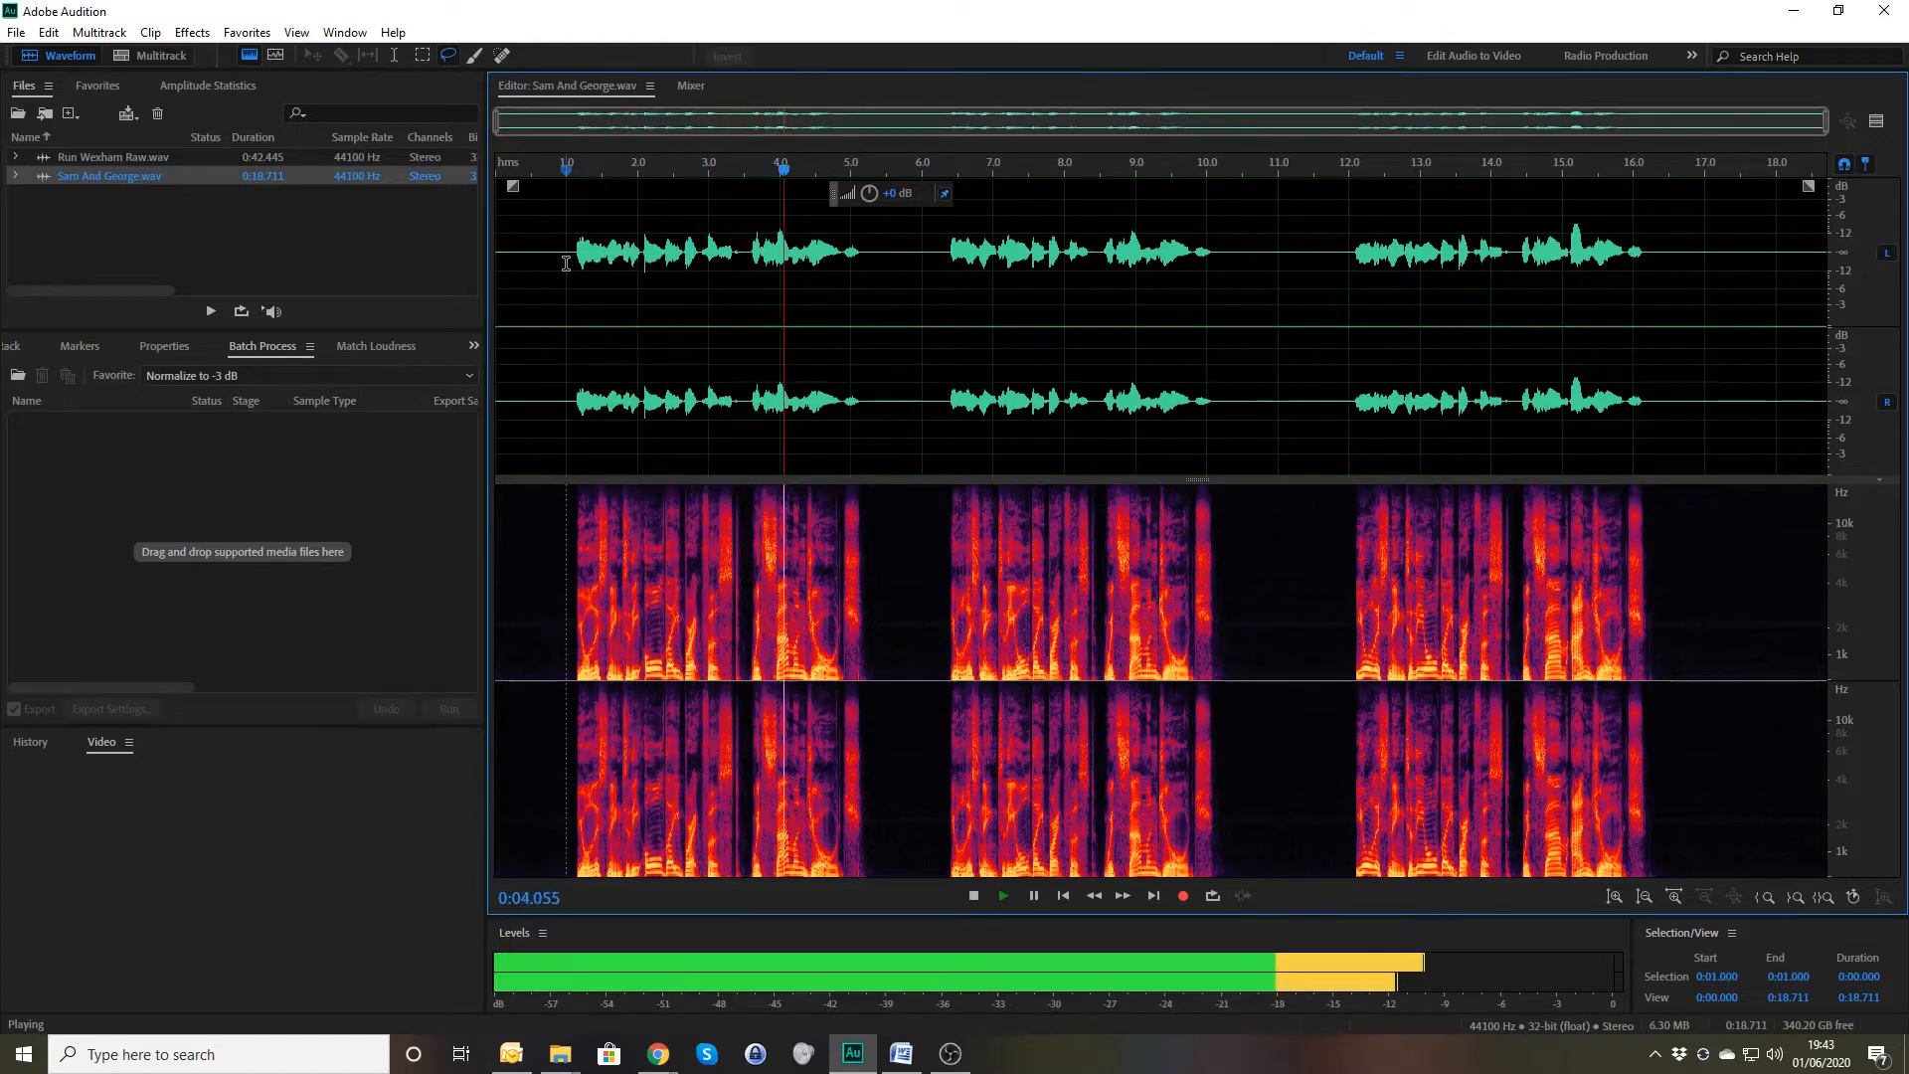
key("space")
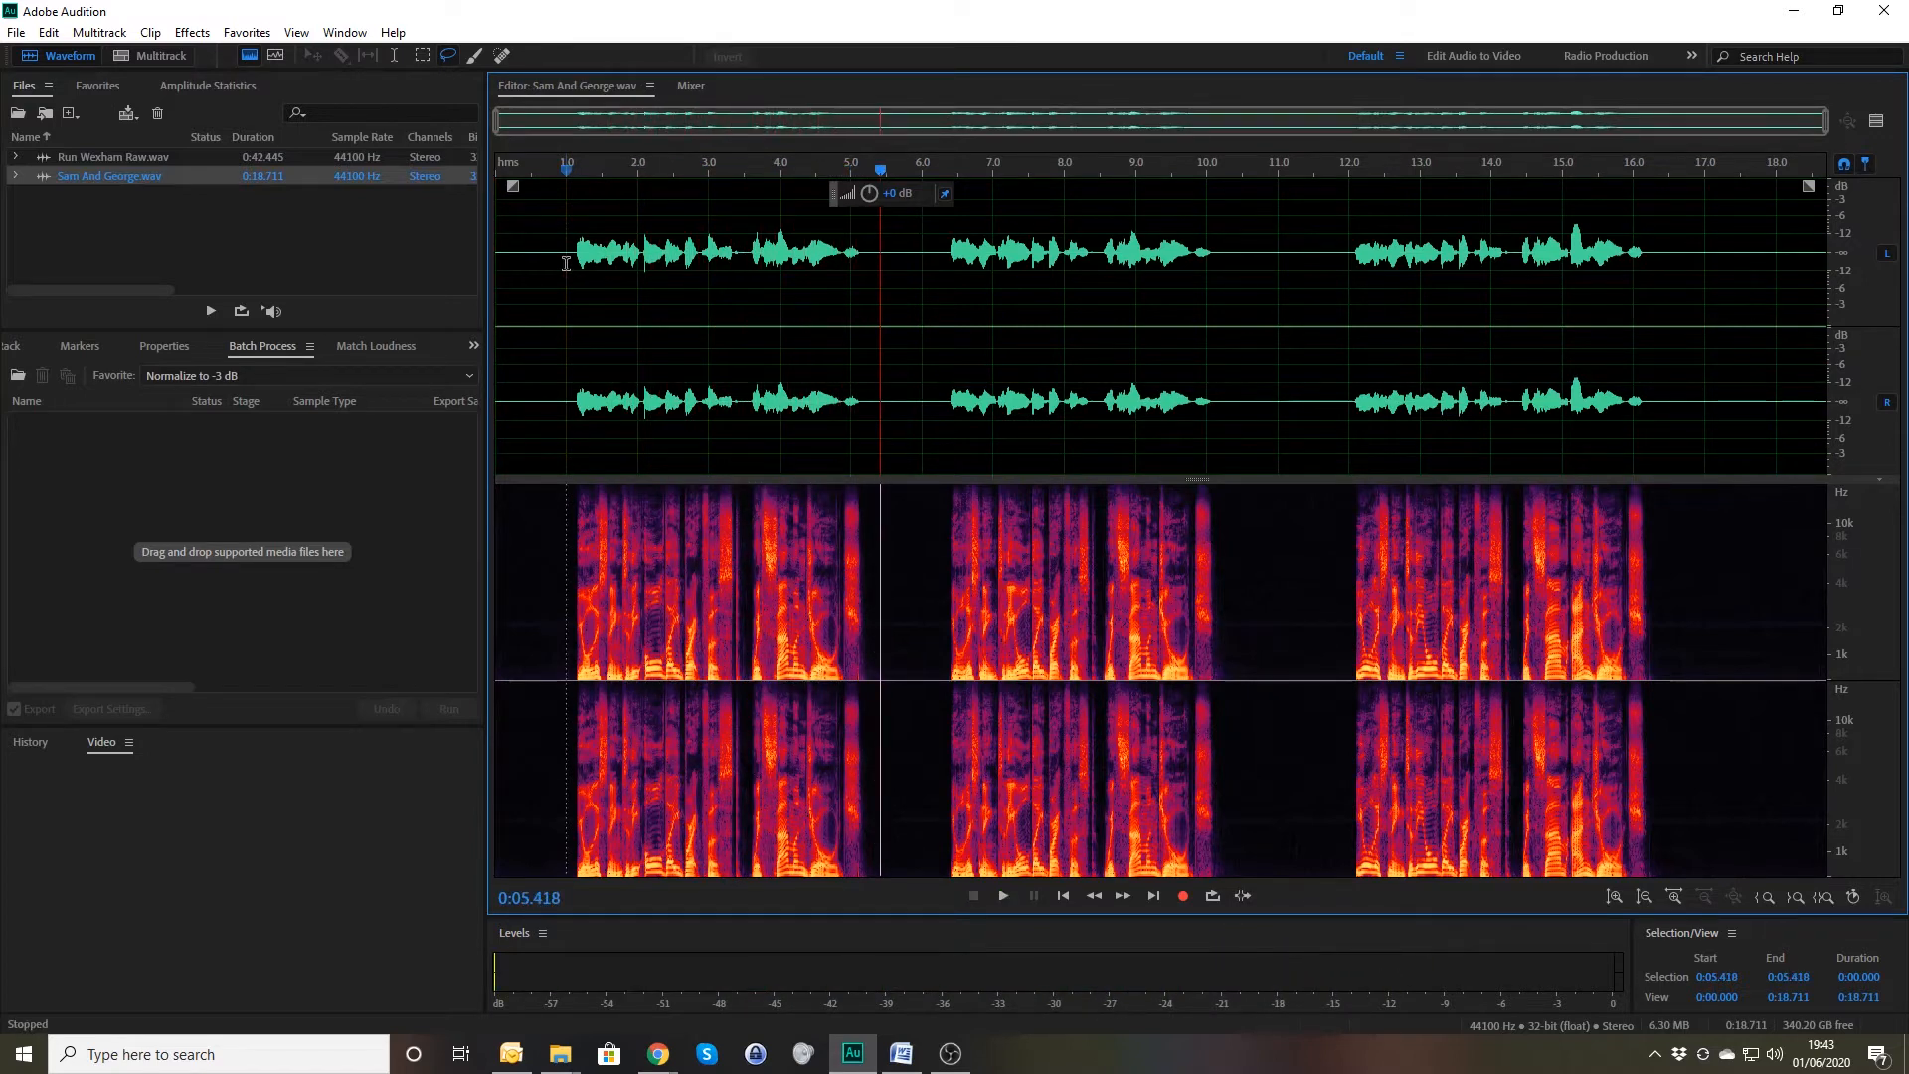
left_click(111, 169)
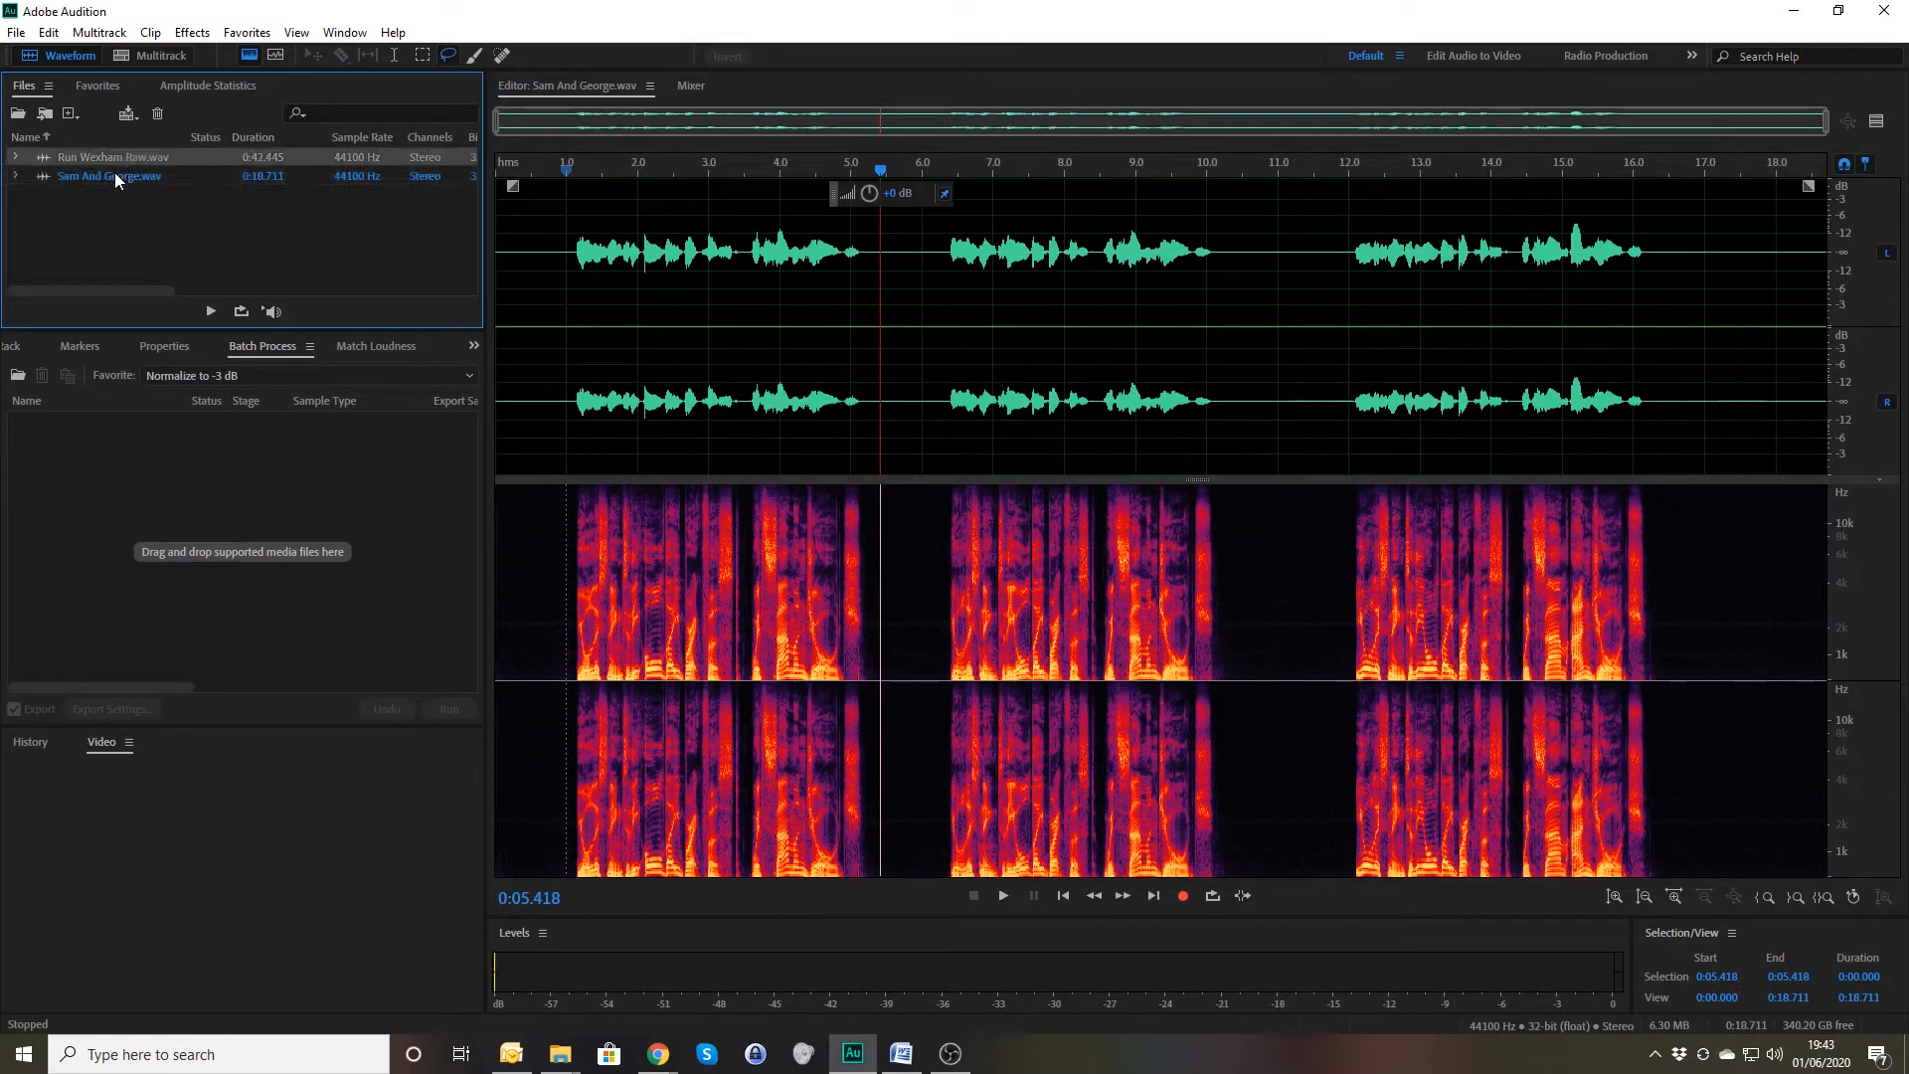
left_click(115, 176, "shift")
left_click_drag(116, 176, 207, 447)
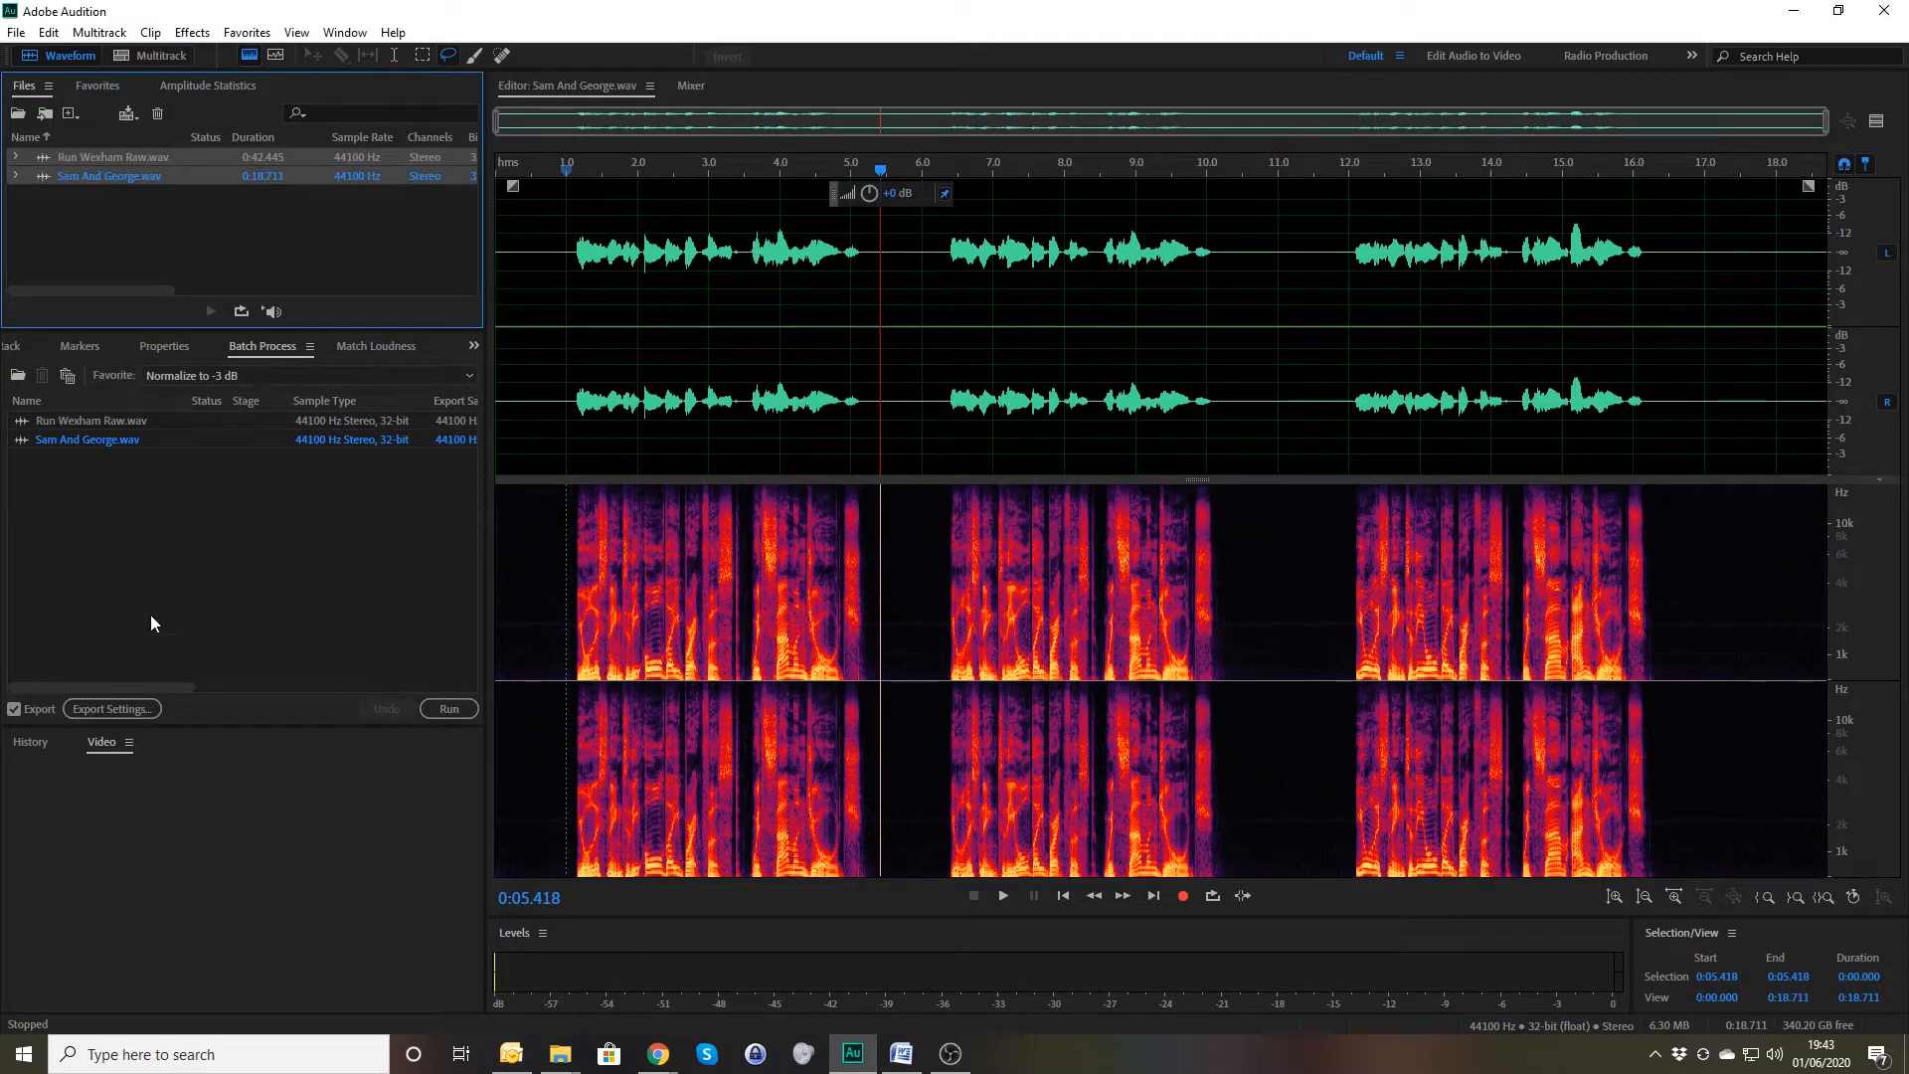
left_click(106, 438)
left_click(108, 421, "shift")
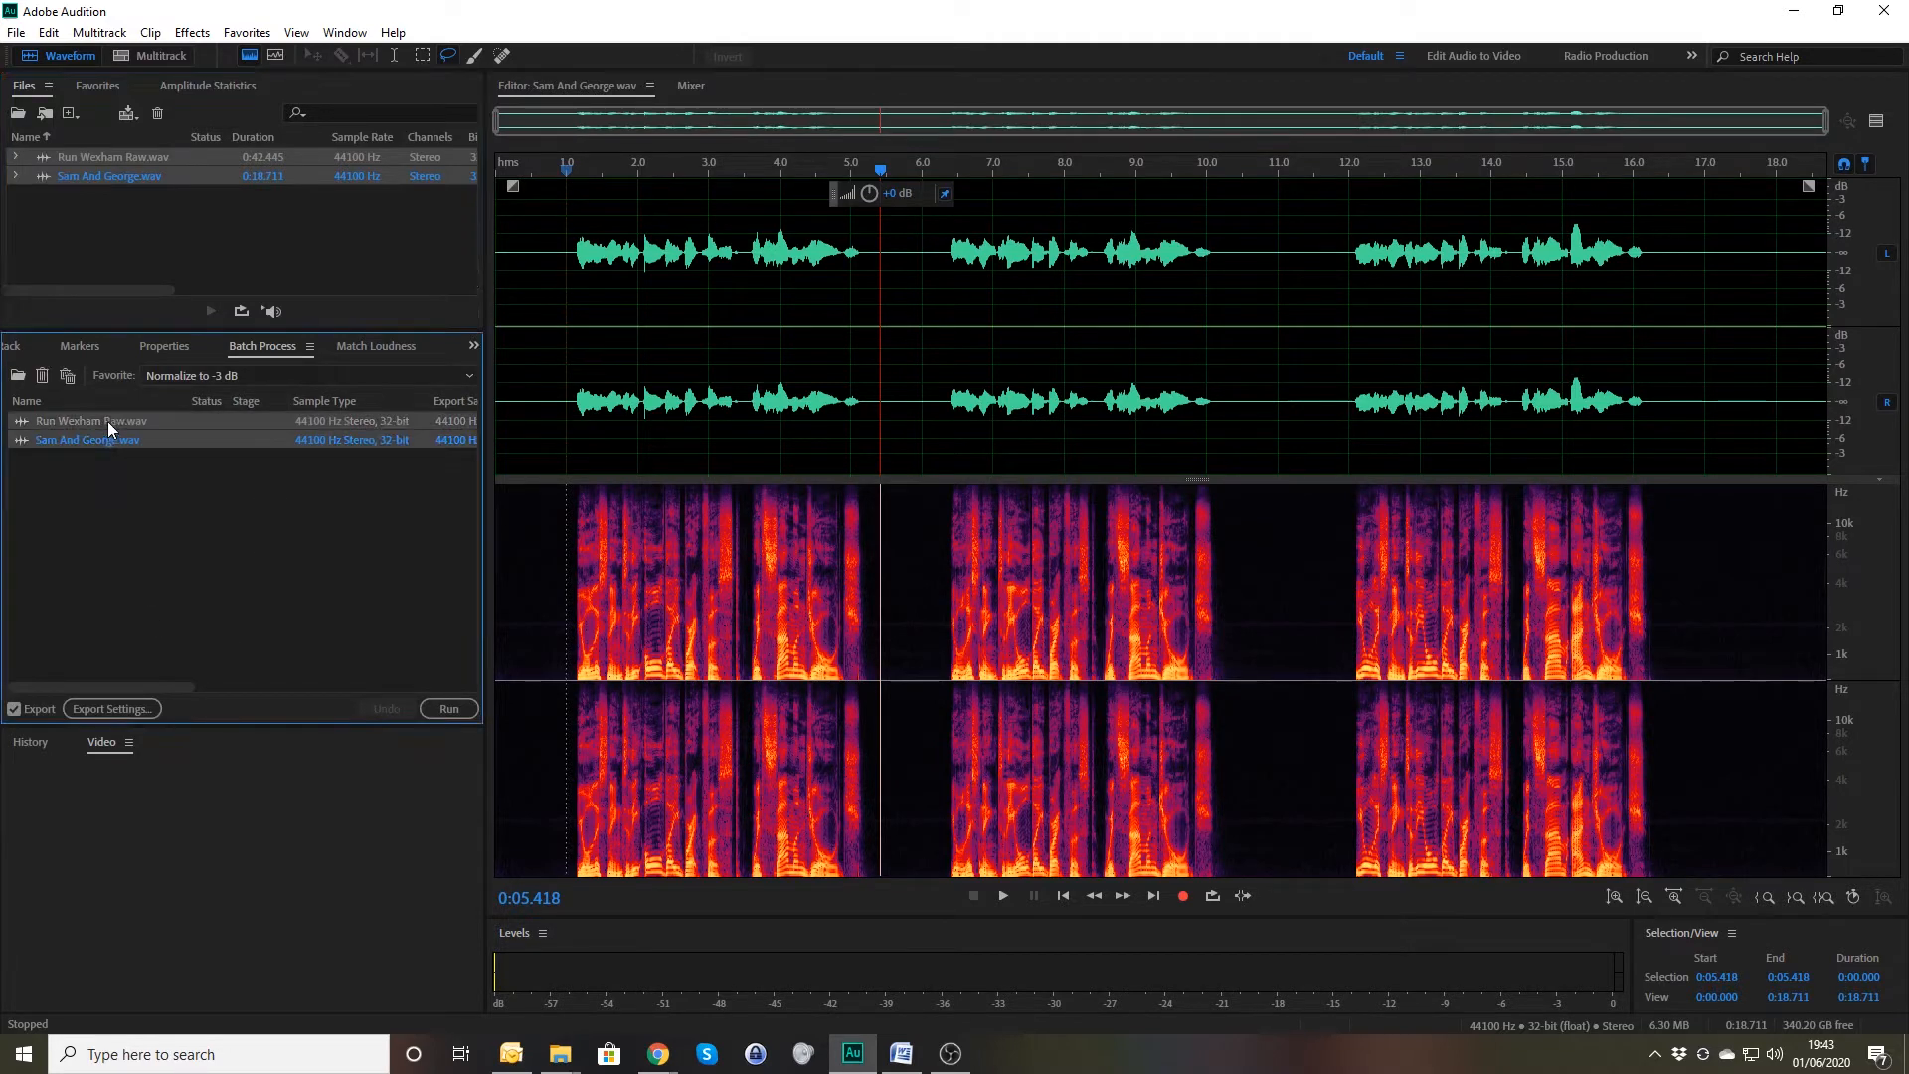
key("Delete")
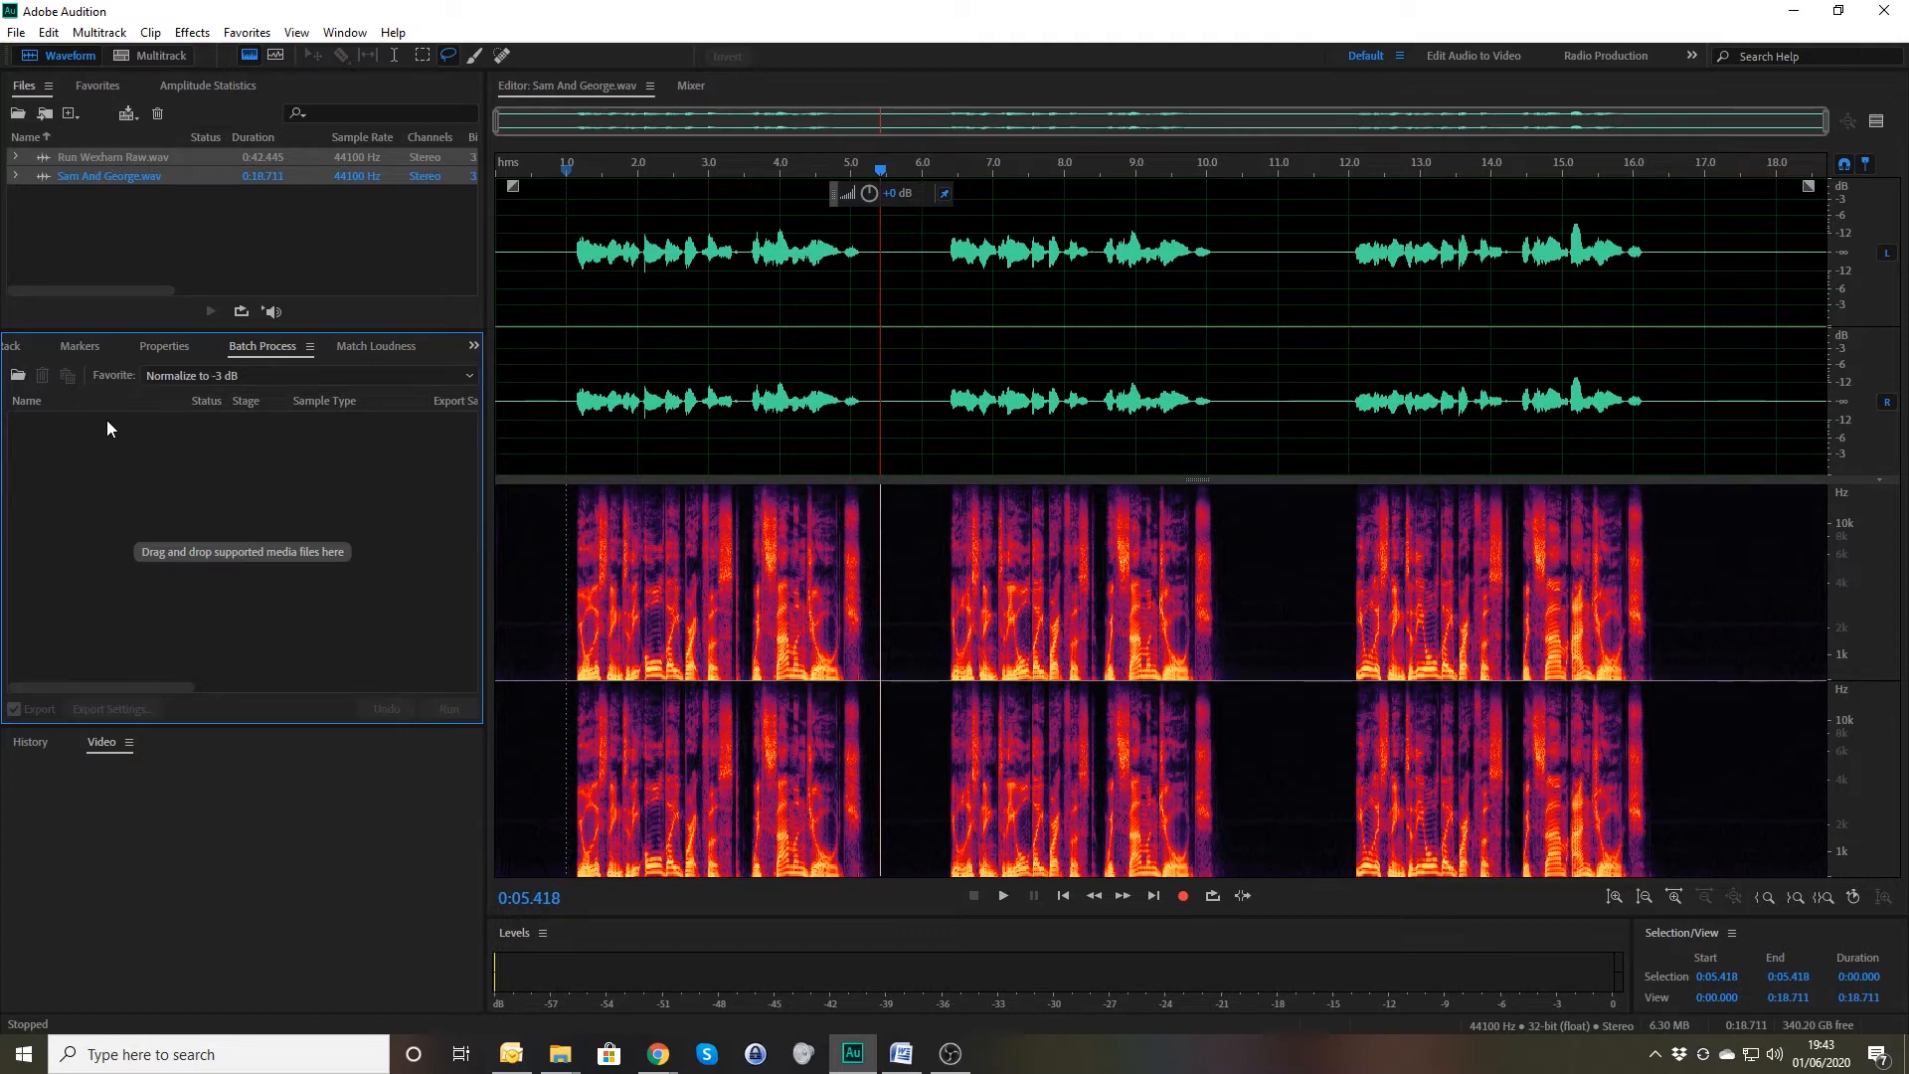
Open Run Wexham Raw.wav in the waveform editor and start recording a new favorite.
double_click(94, 163)
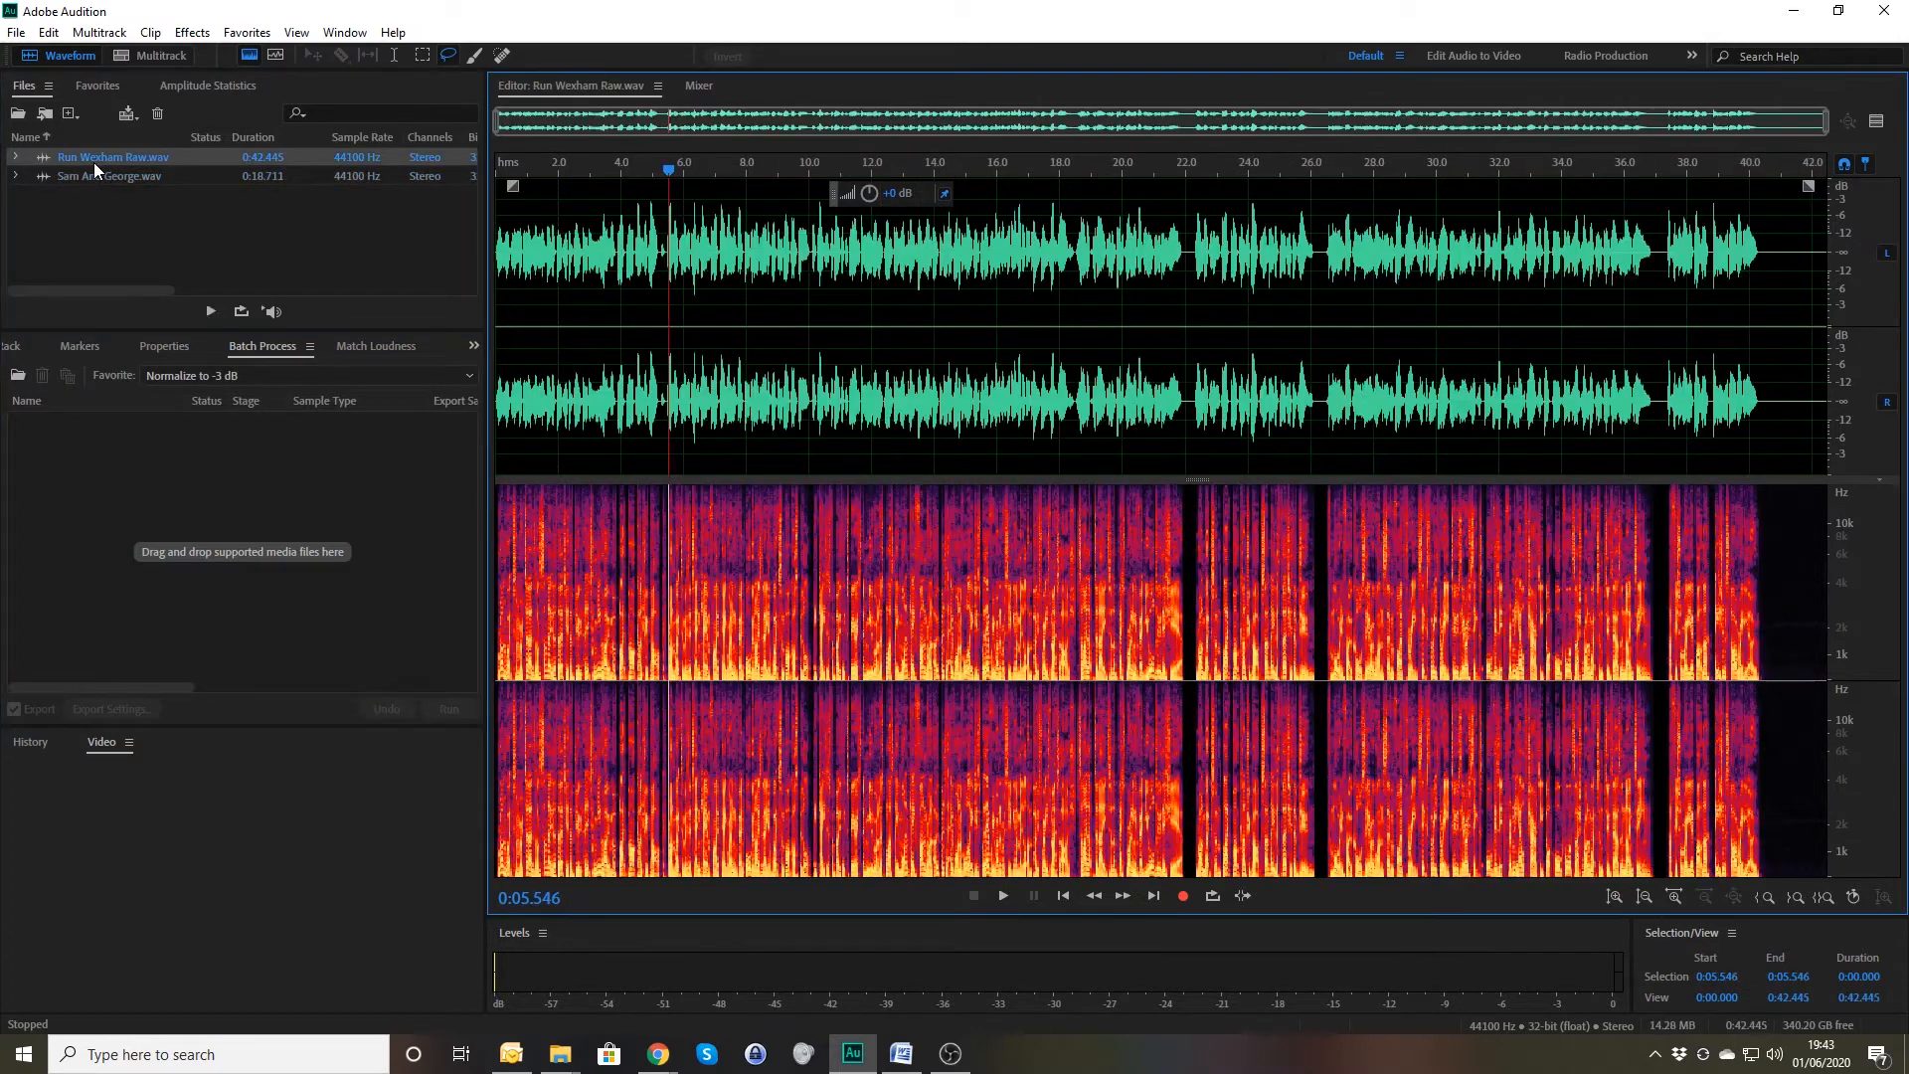
left_click(265, 32)
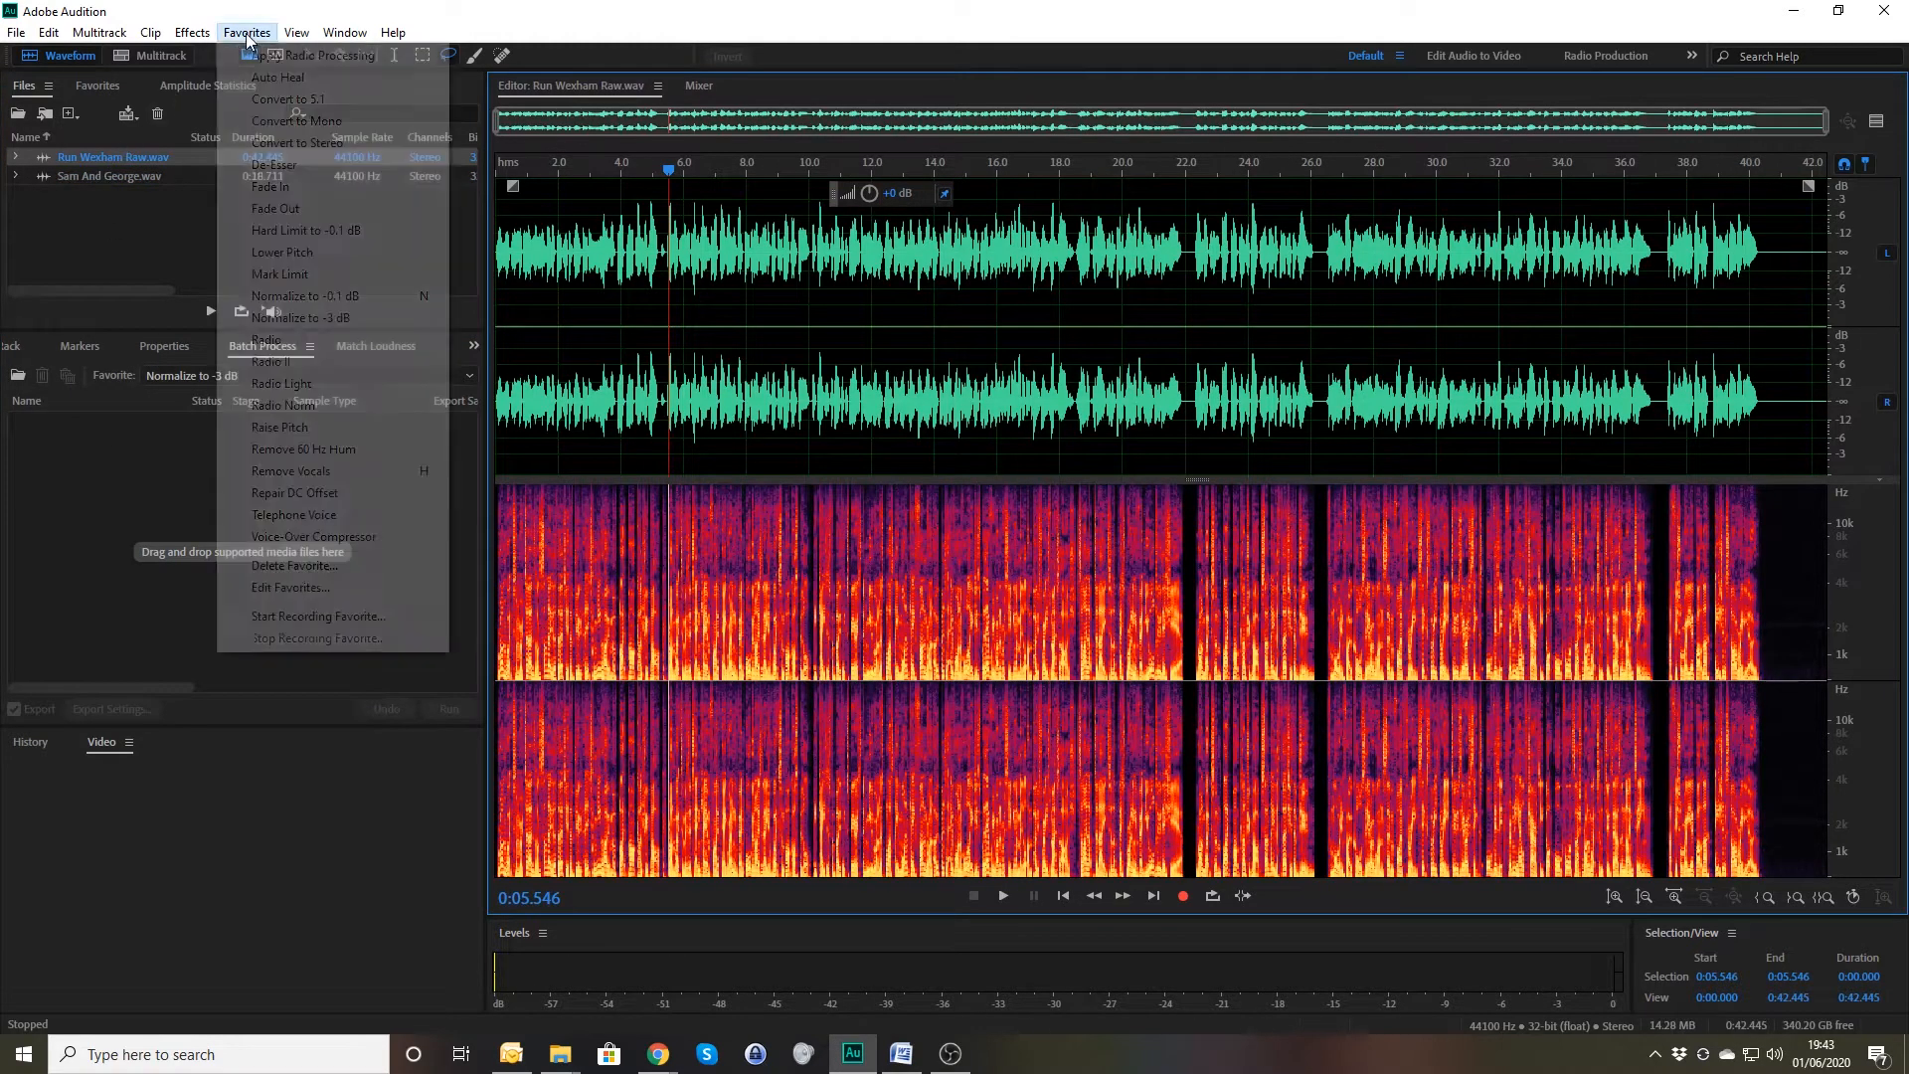
left_click(314, 617)
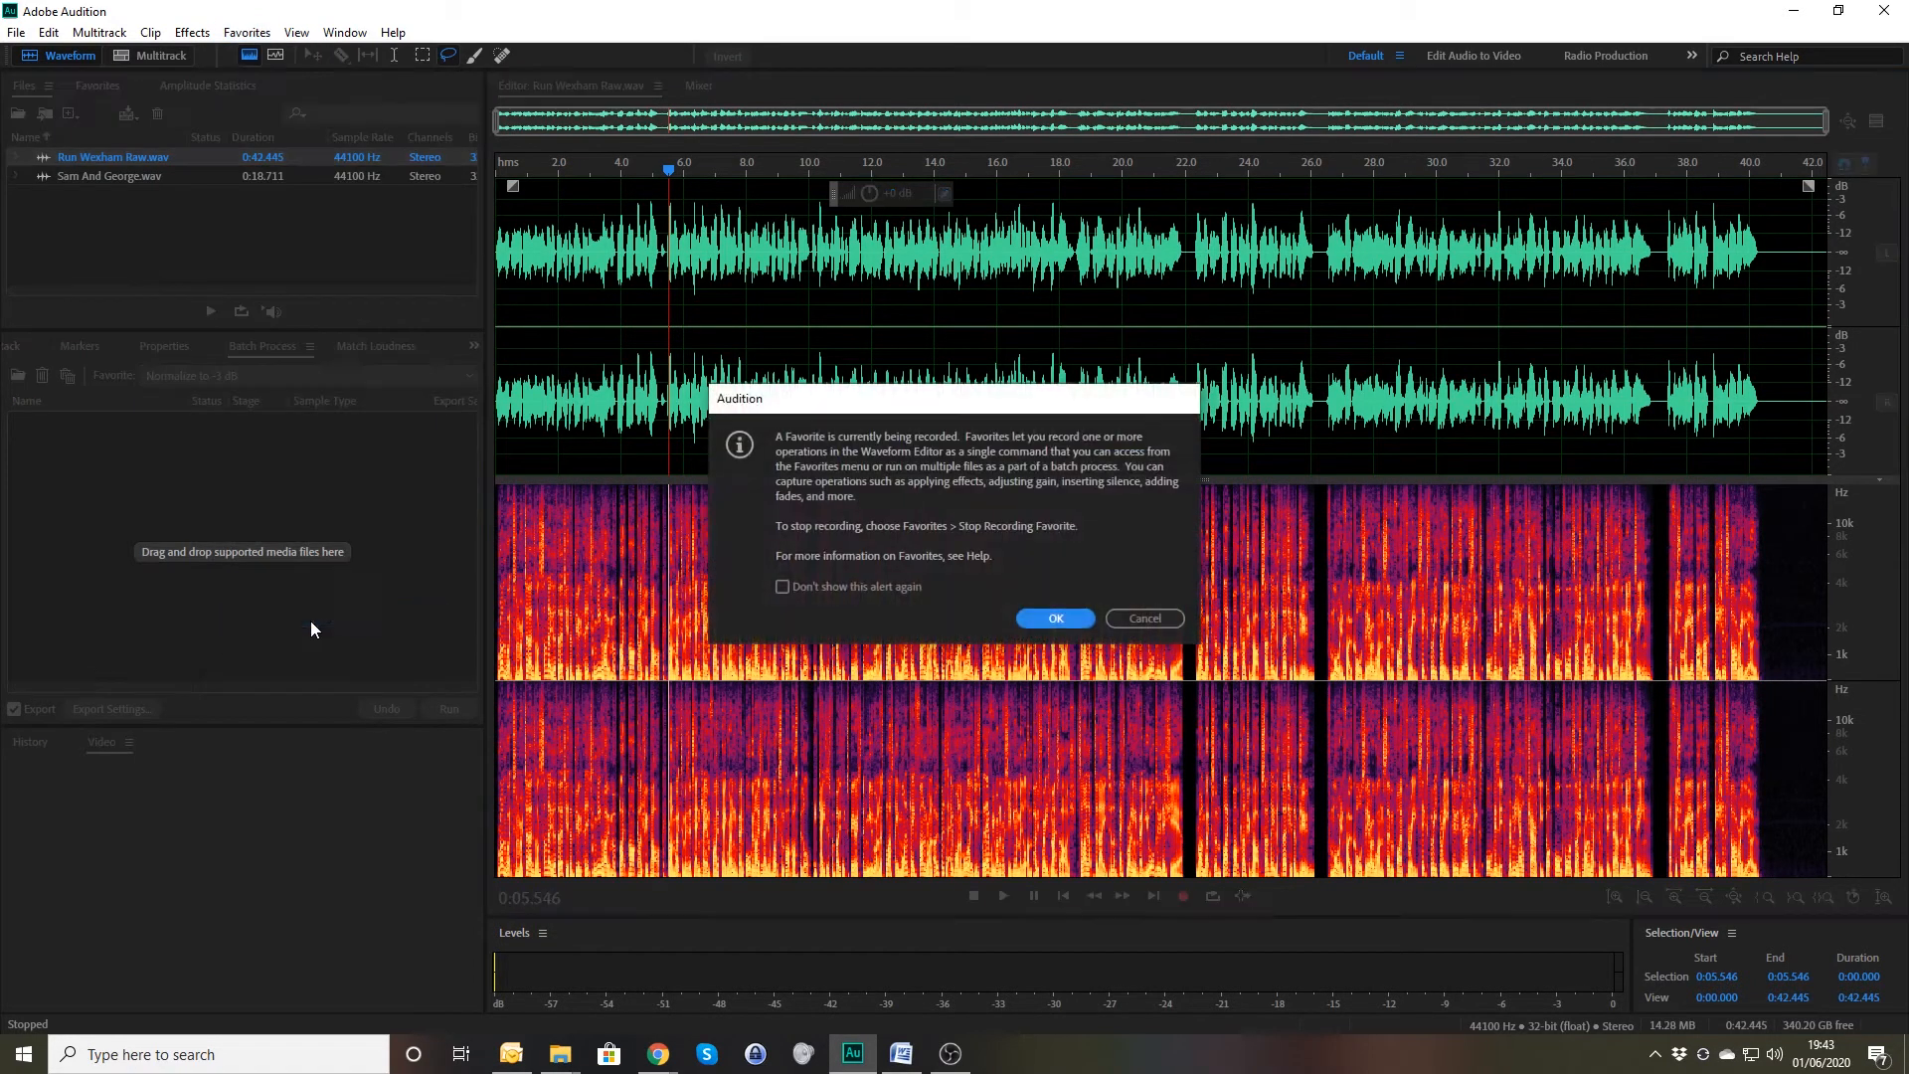
left_click(1054, 618)
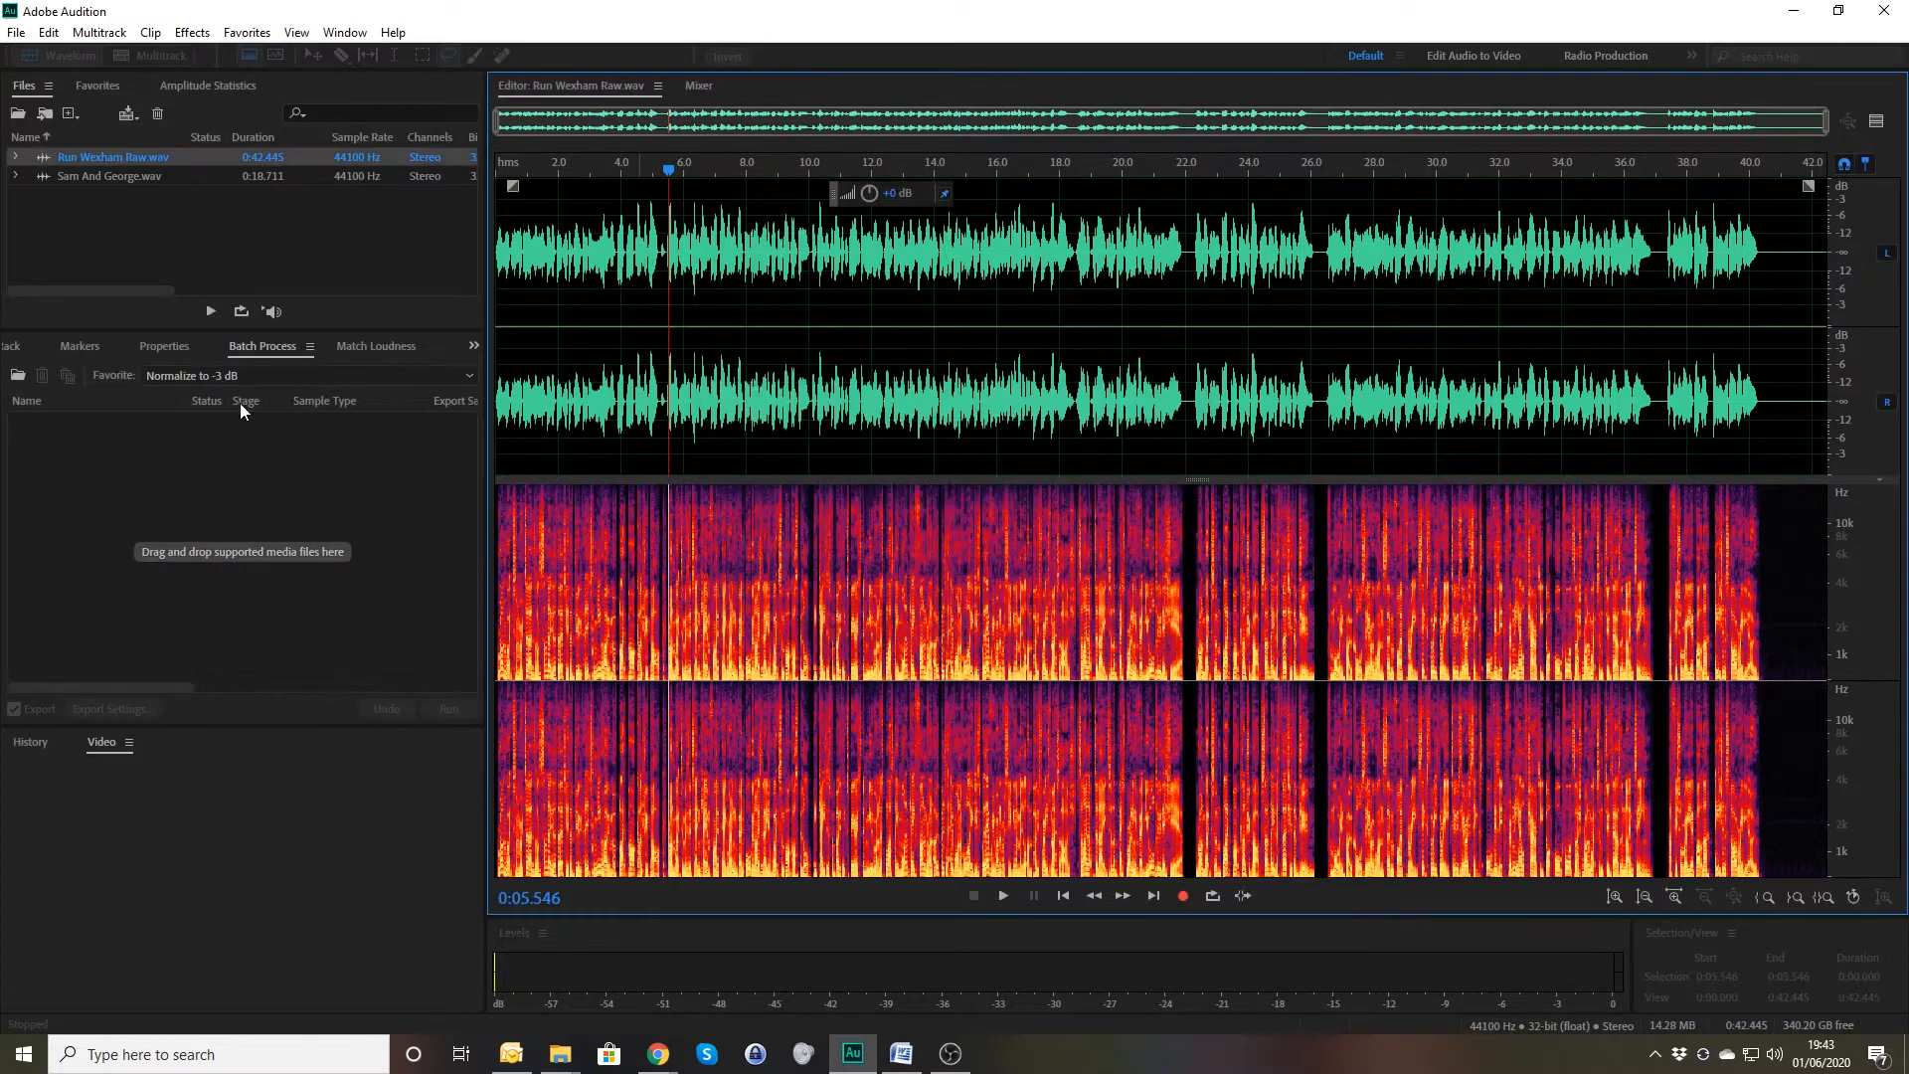
Show the Effects Rack and apply the Normalize to -0.1 dB favorite to Run Wexham Raw.wav.
left_click(13, 348)
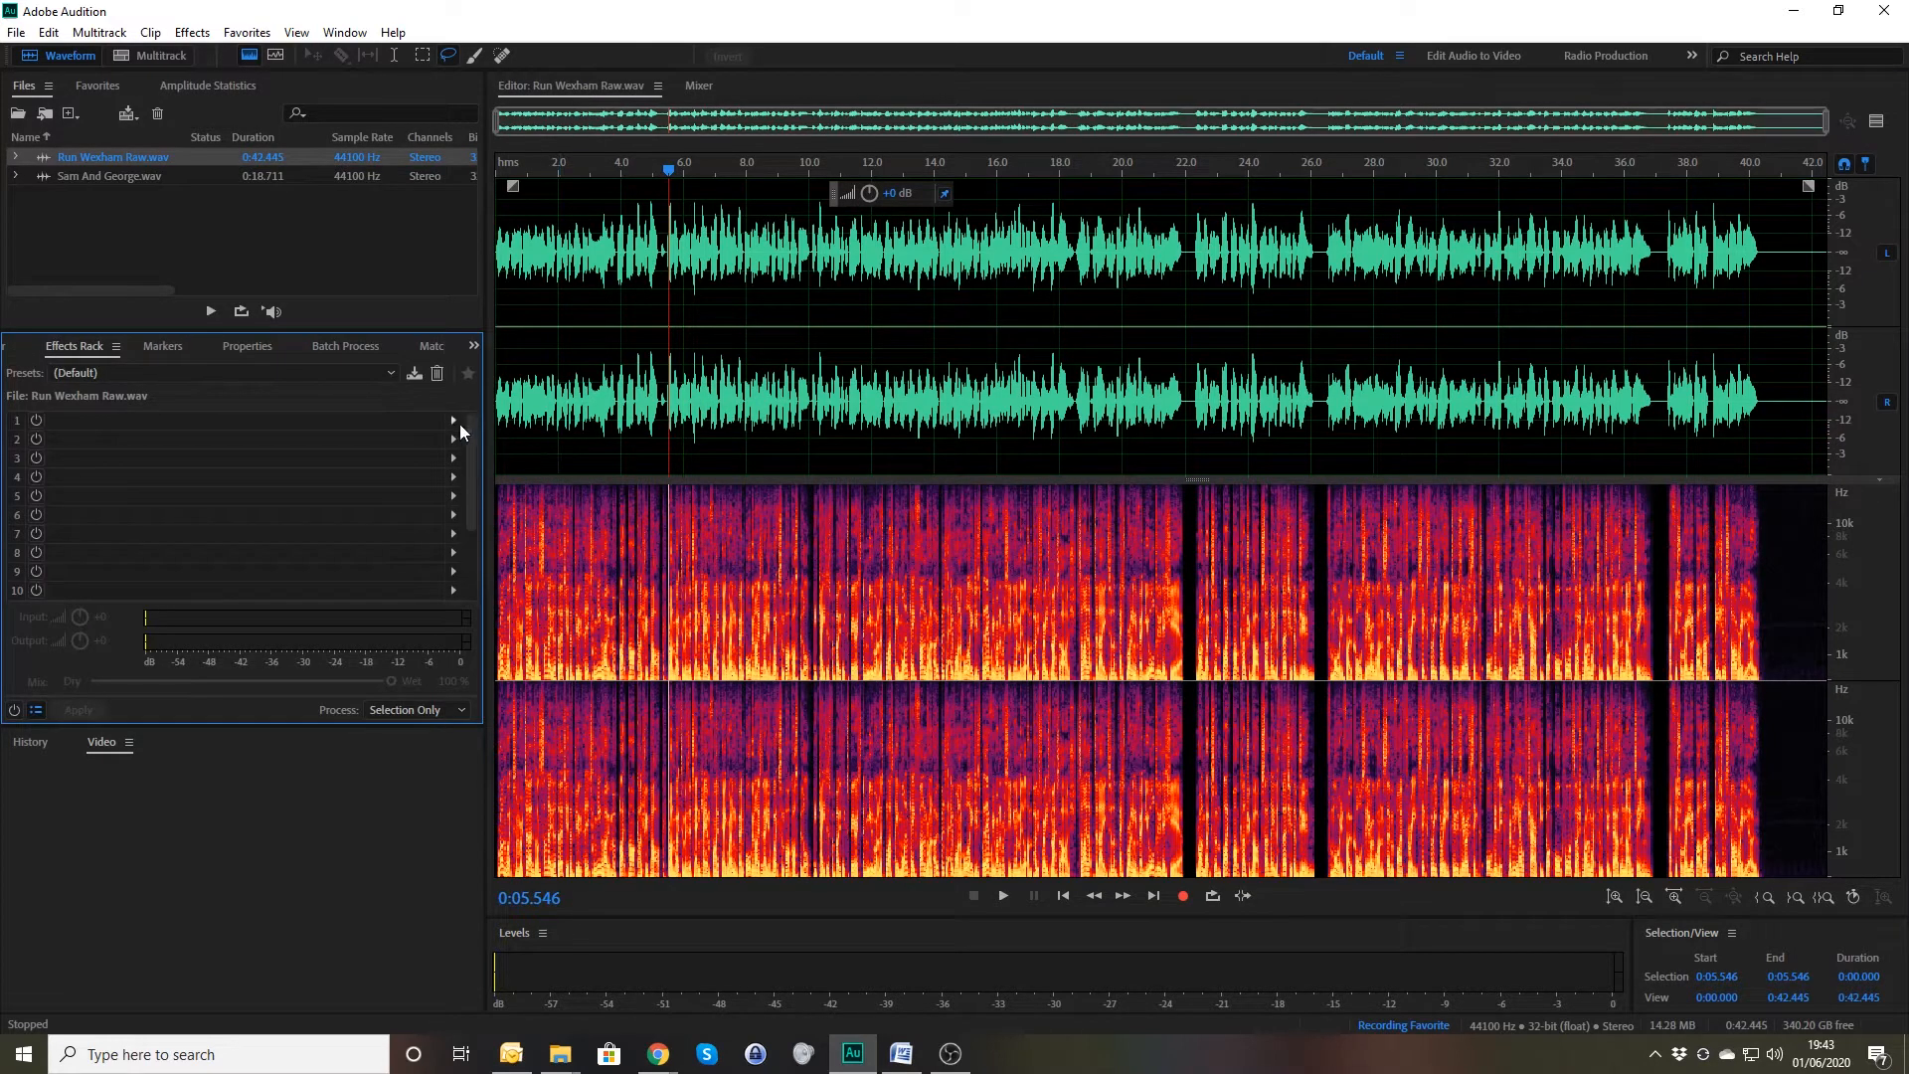
left_click(453, 420)
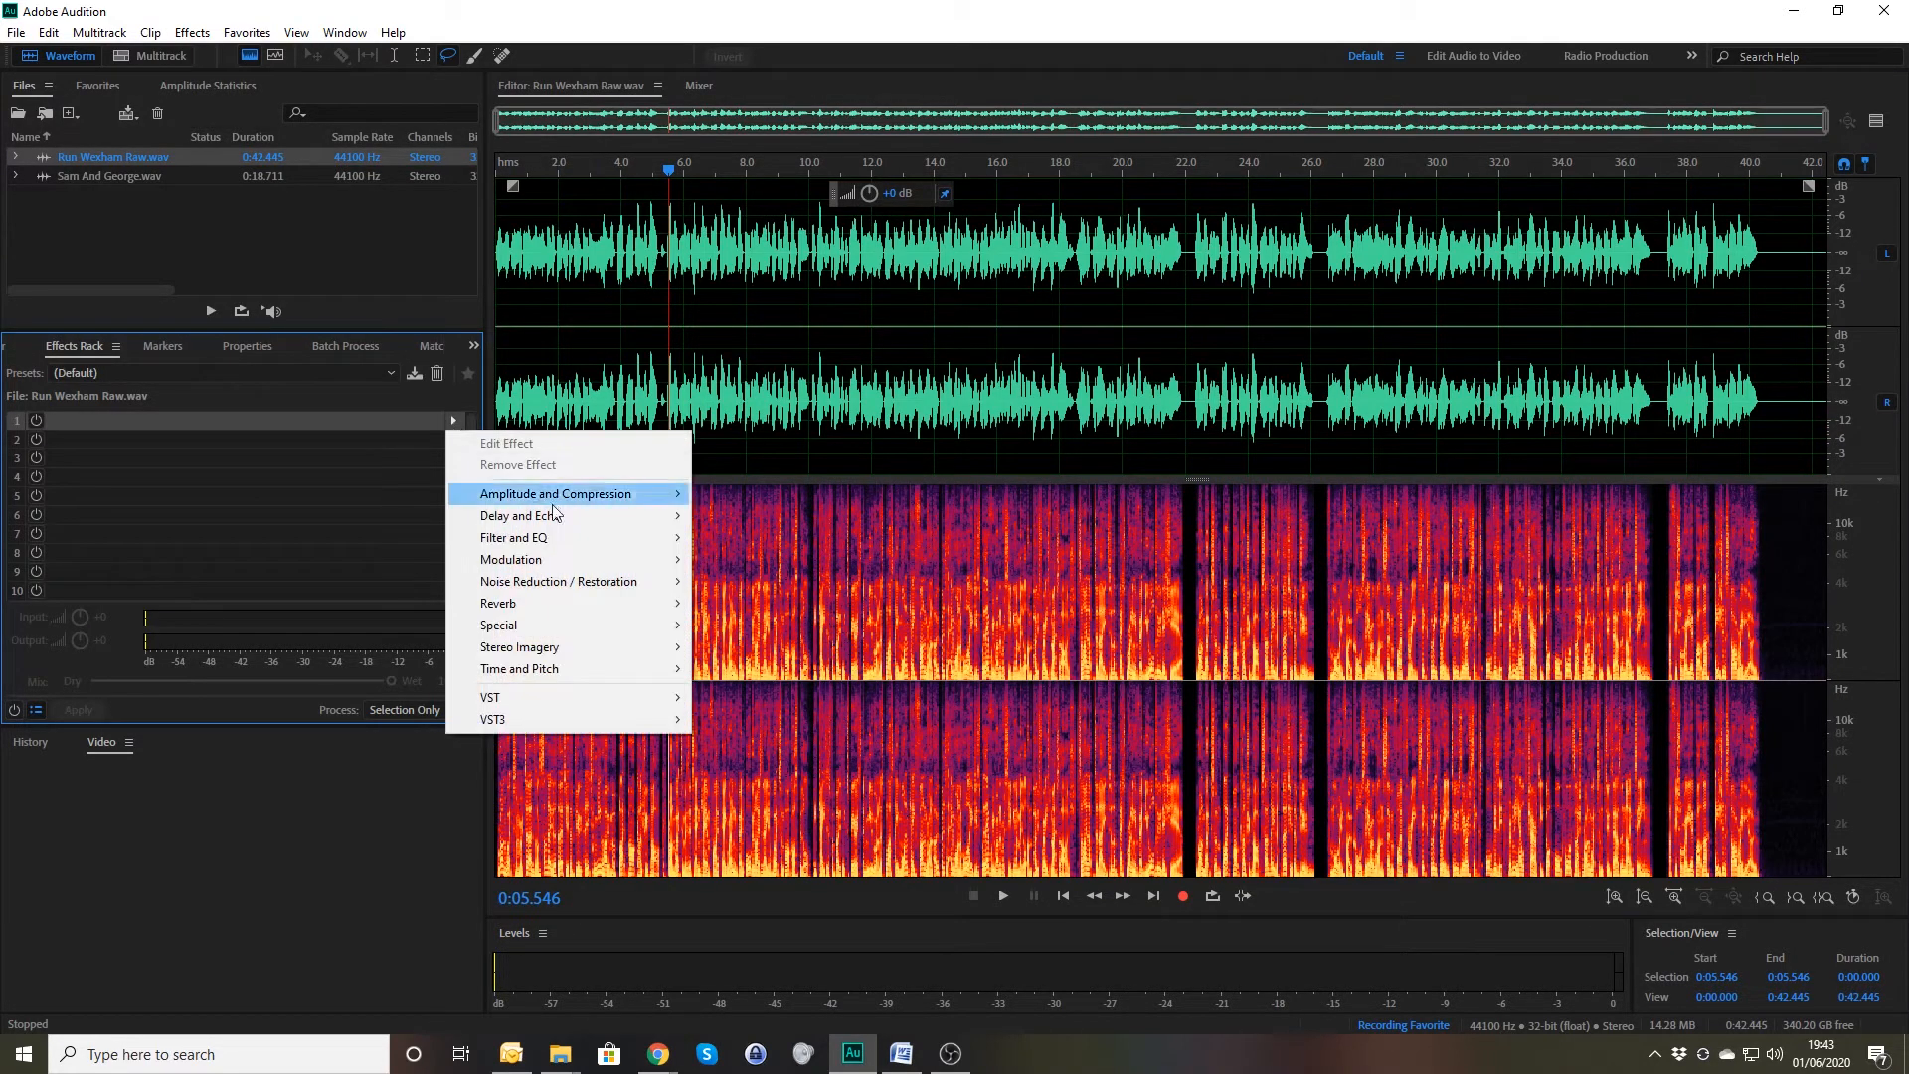
mouse_move(556, 496)
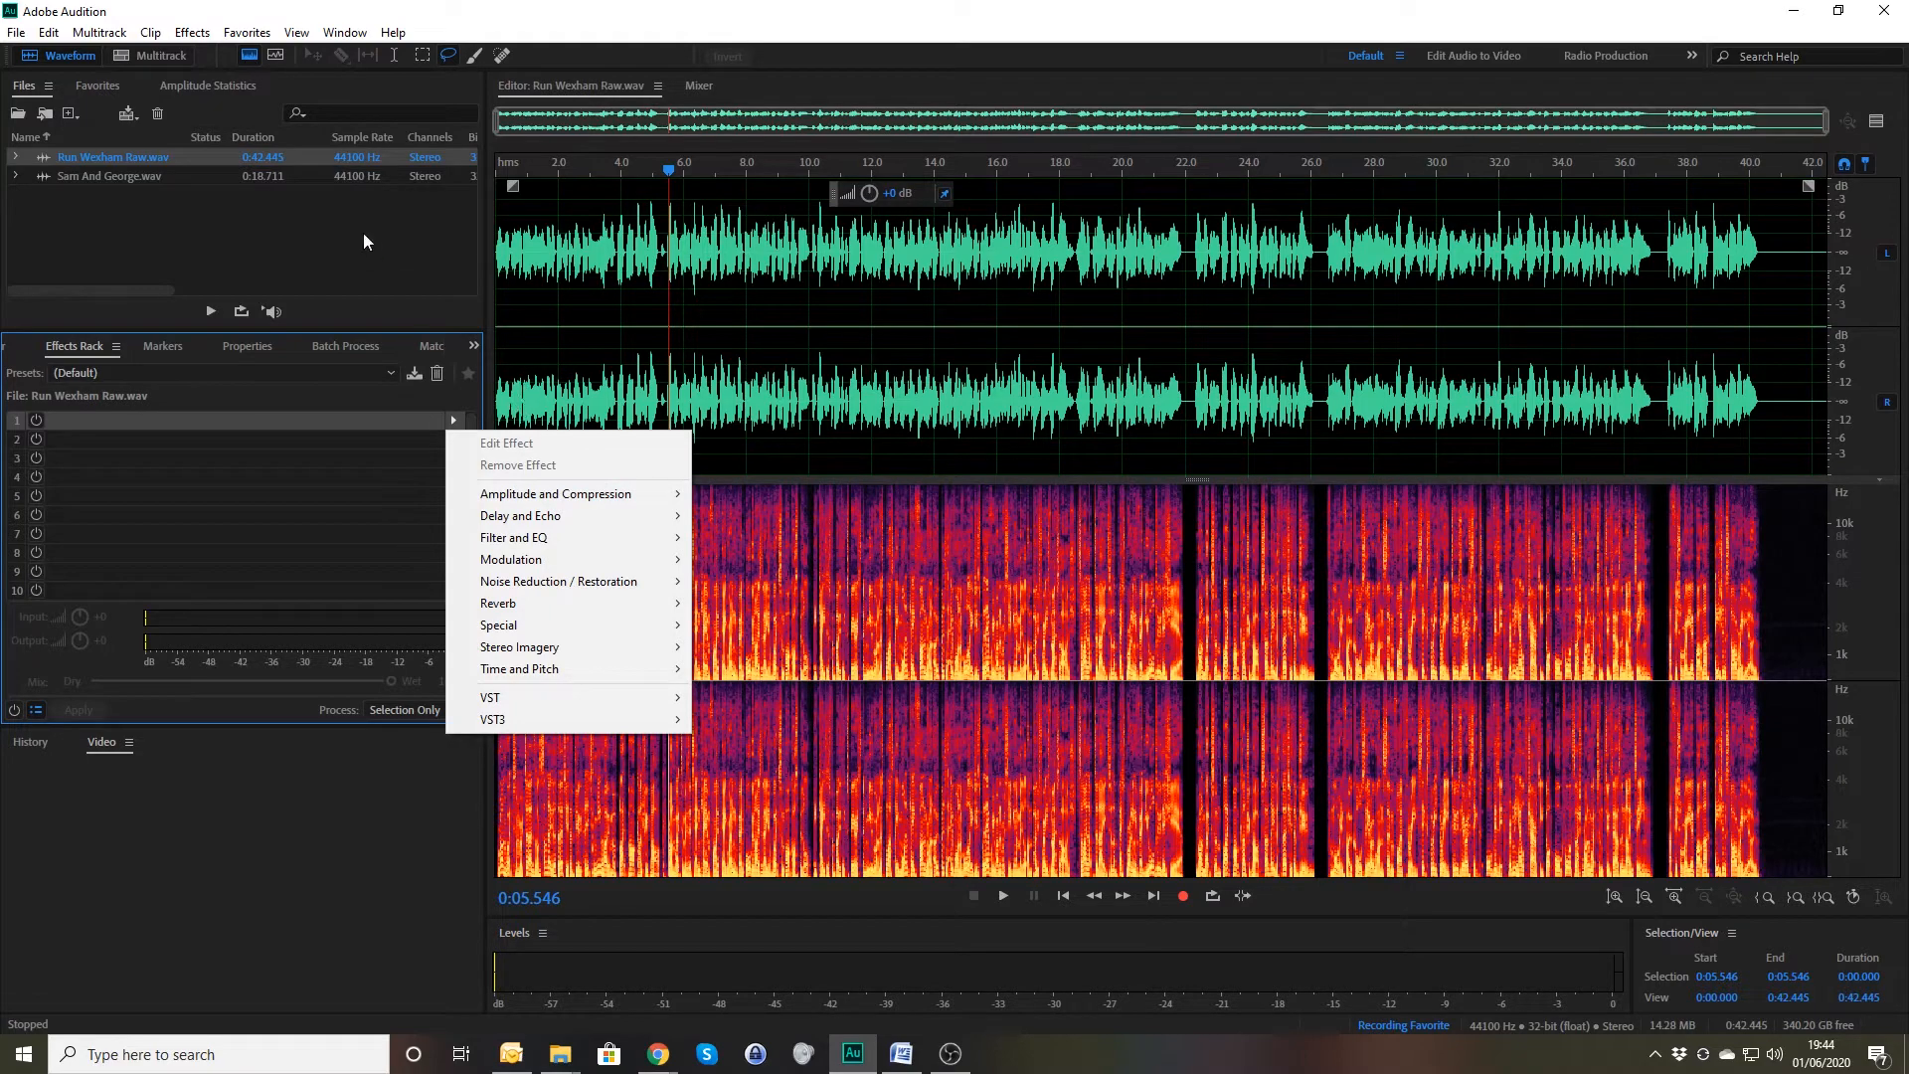
left_click(246, 32)
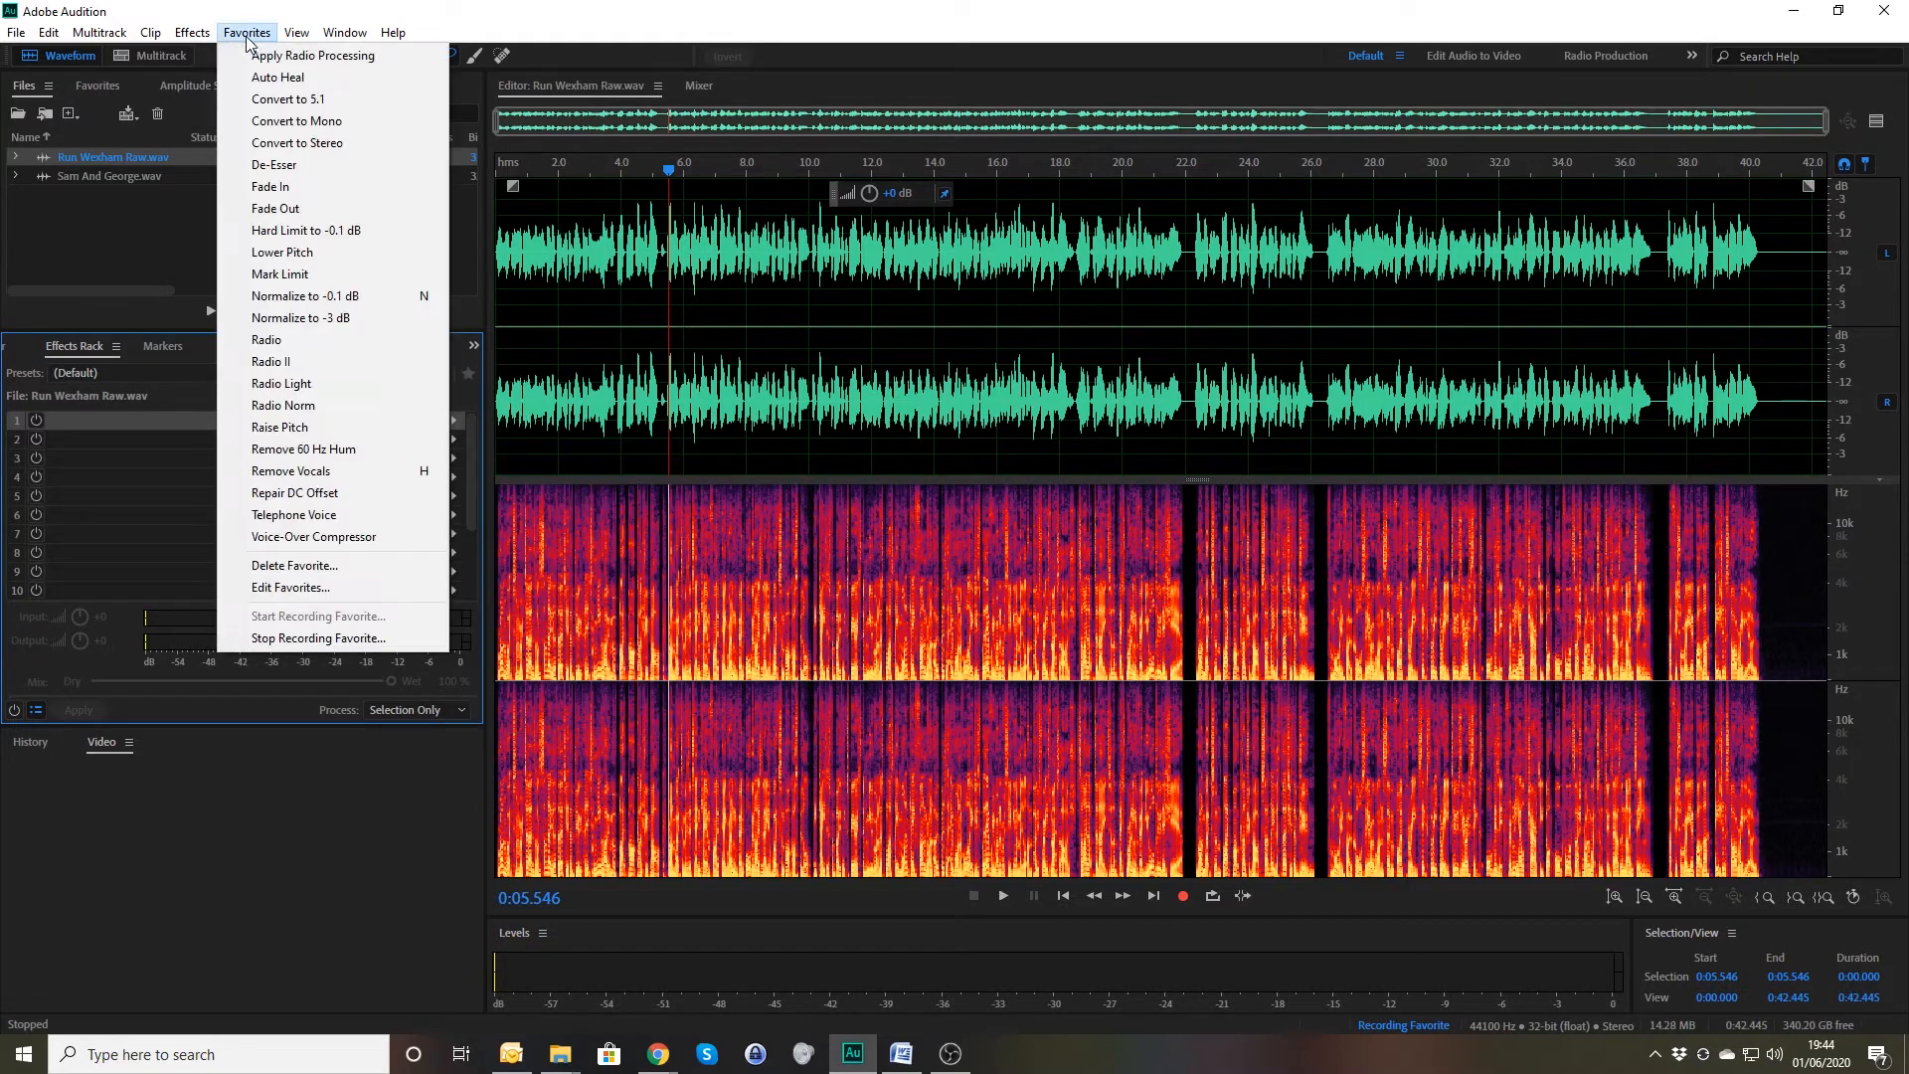
left_click(332, 298)
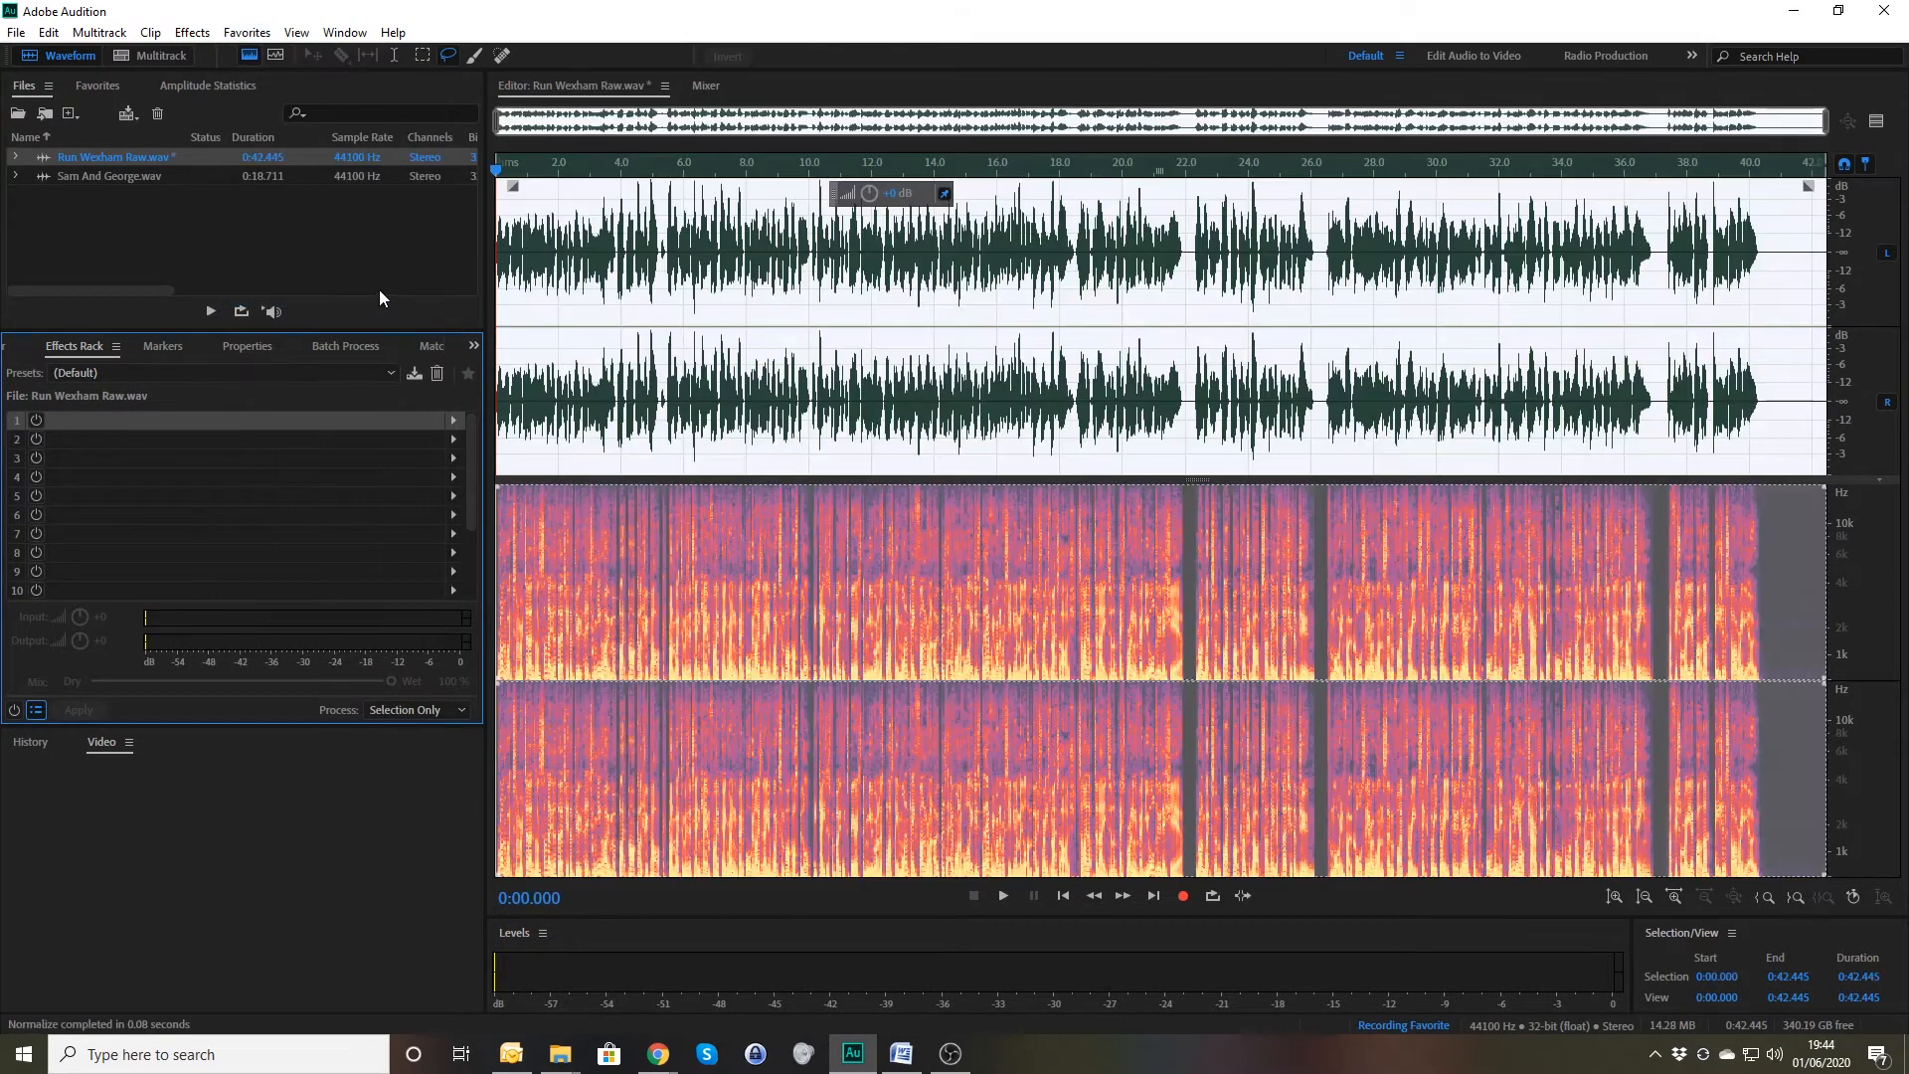
Add a Parametric Equalizer to rack slot 1 with the Mark preset and switch off its high-pass band.
left_click(454, 421)
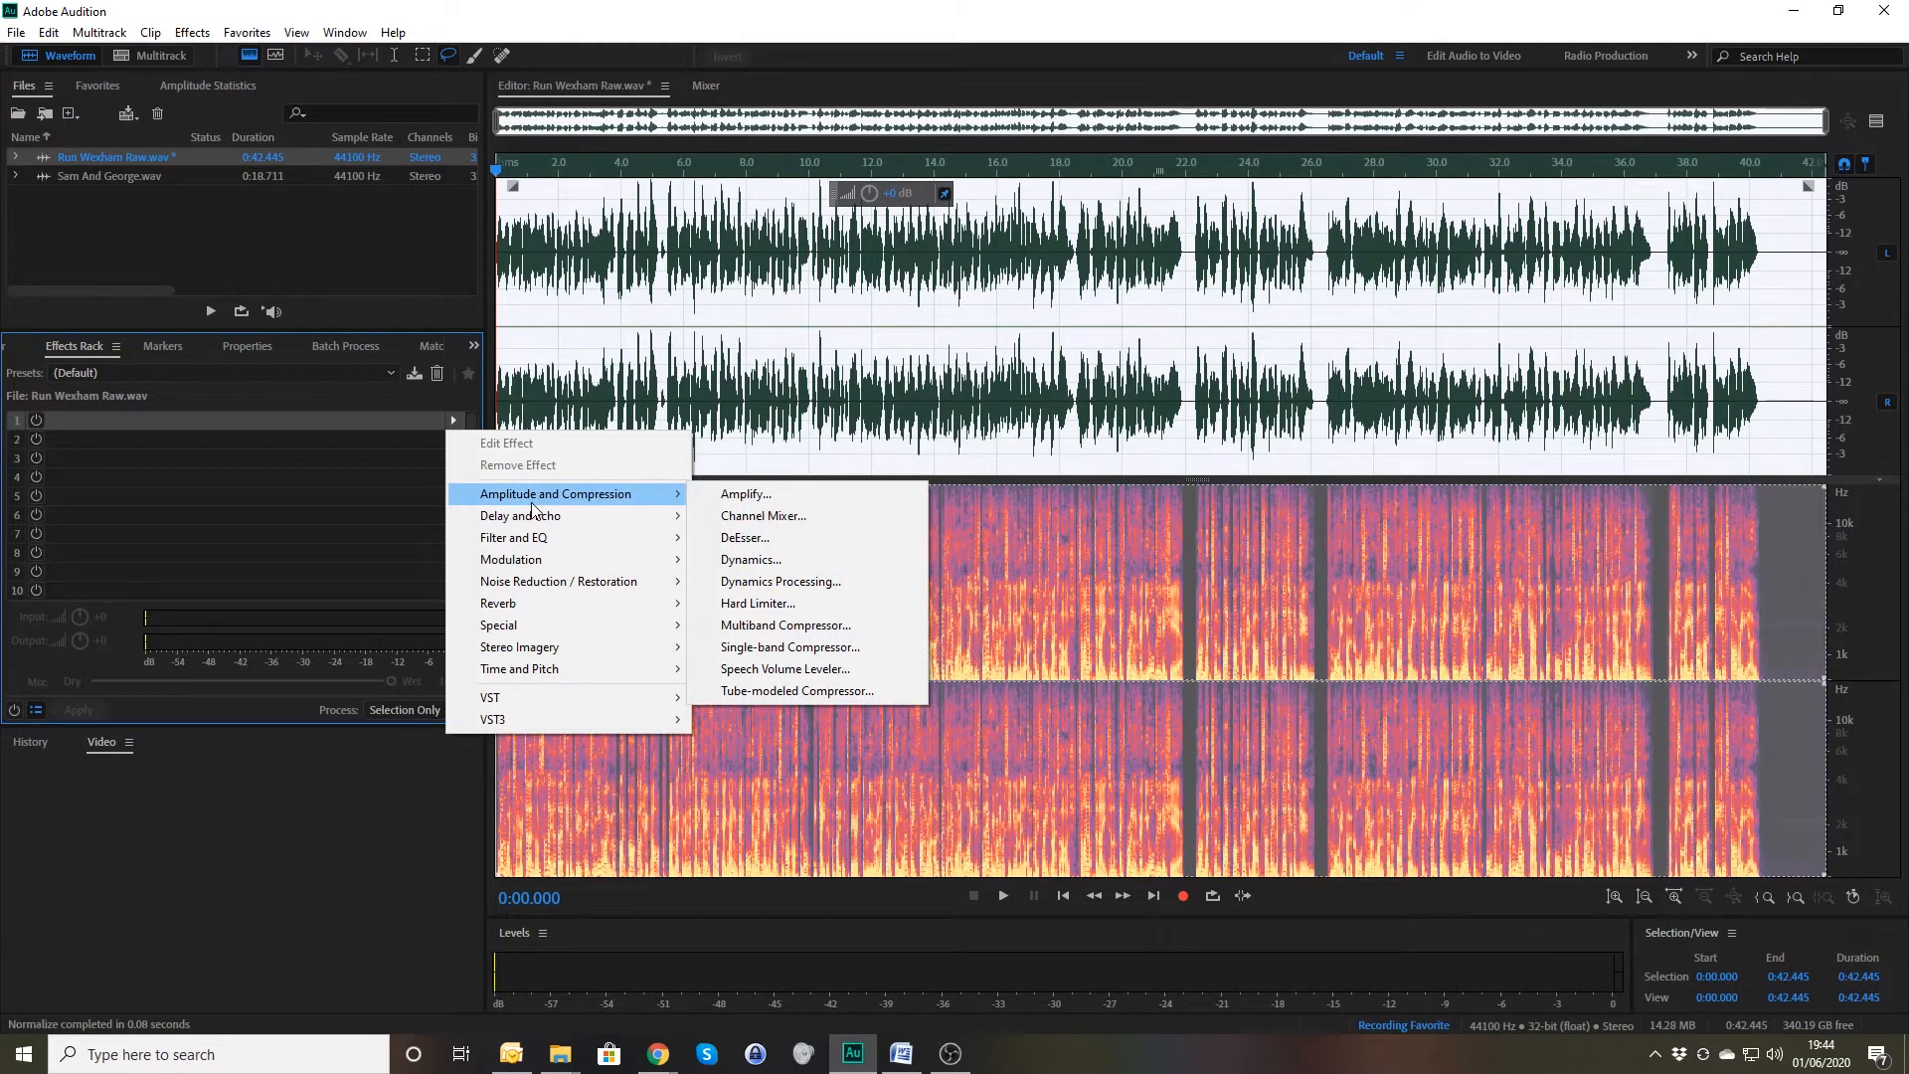
mouse_move(532, 537)
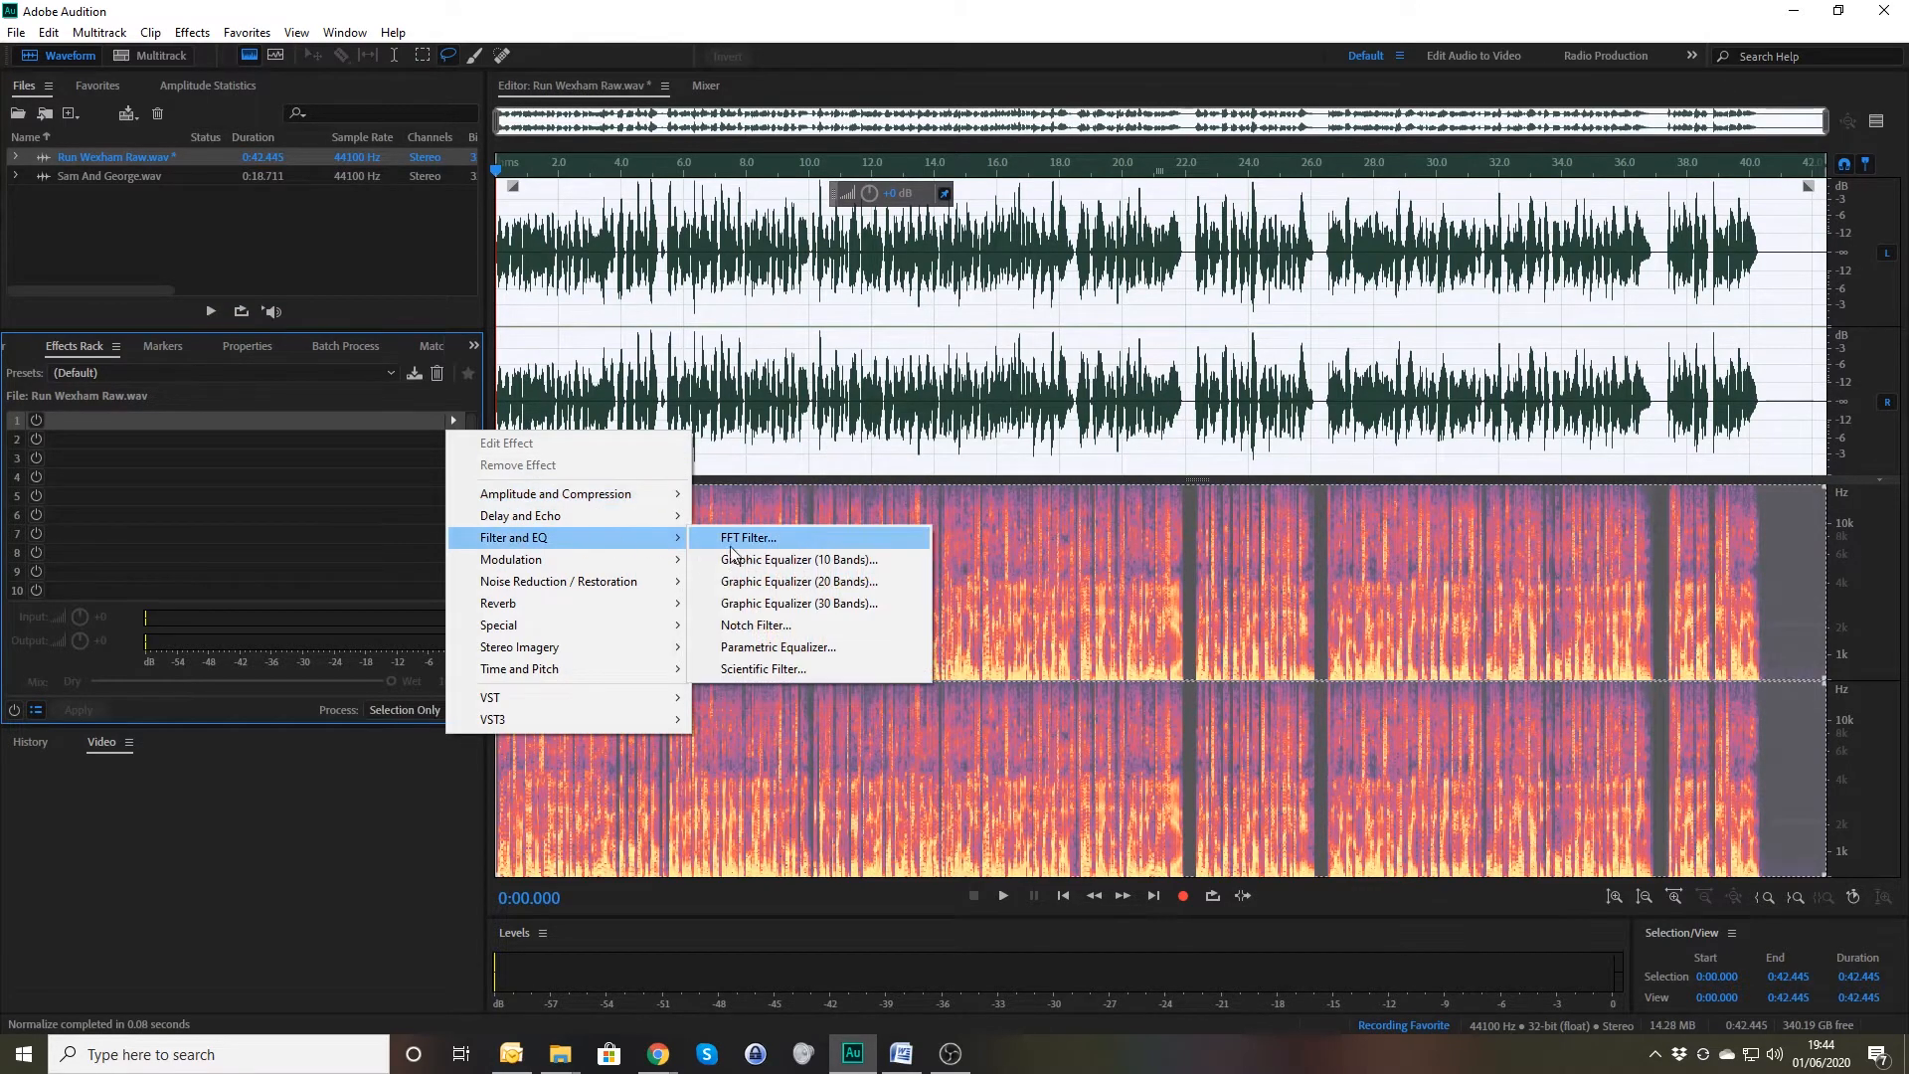
left_click(764, 647)
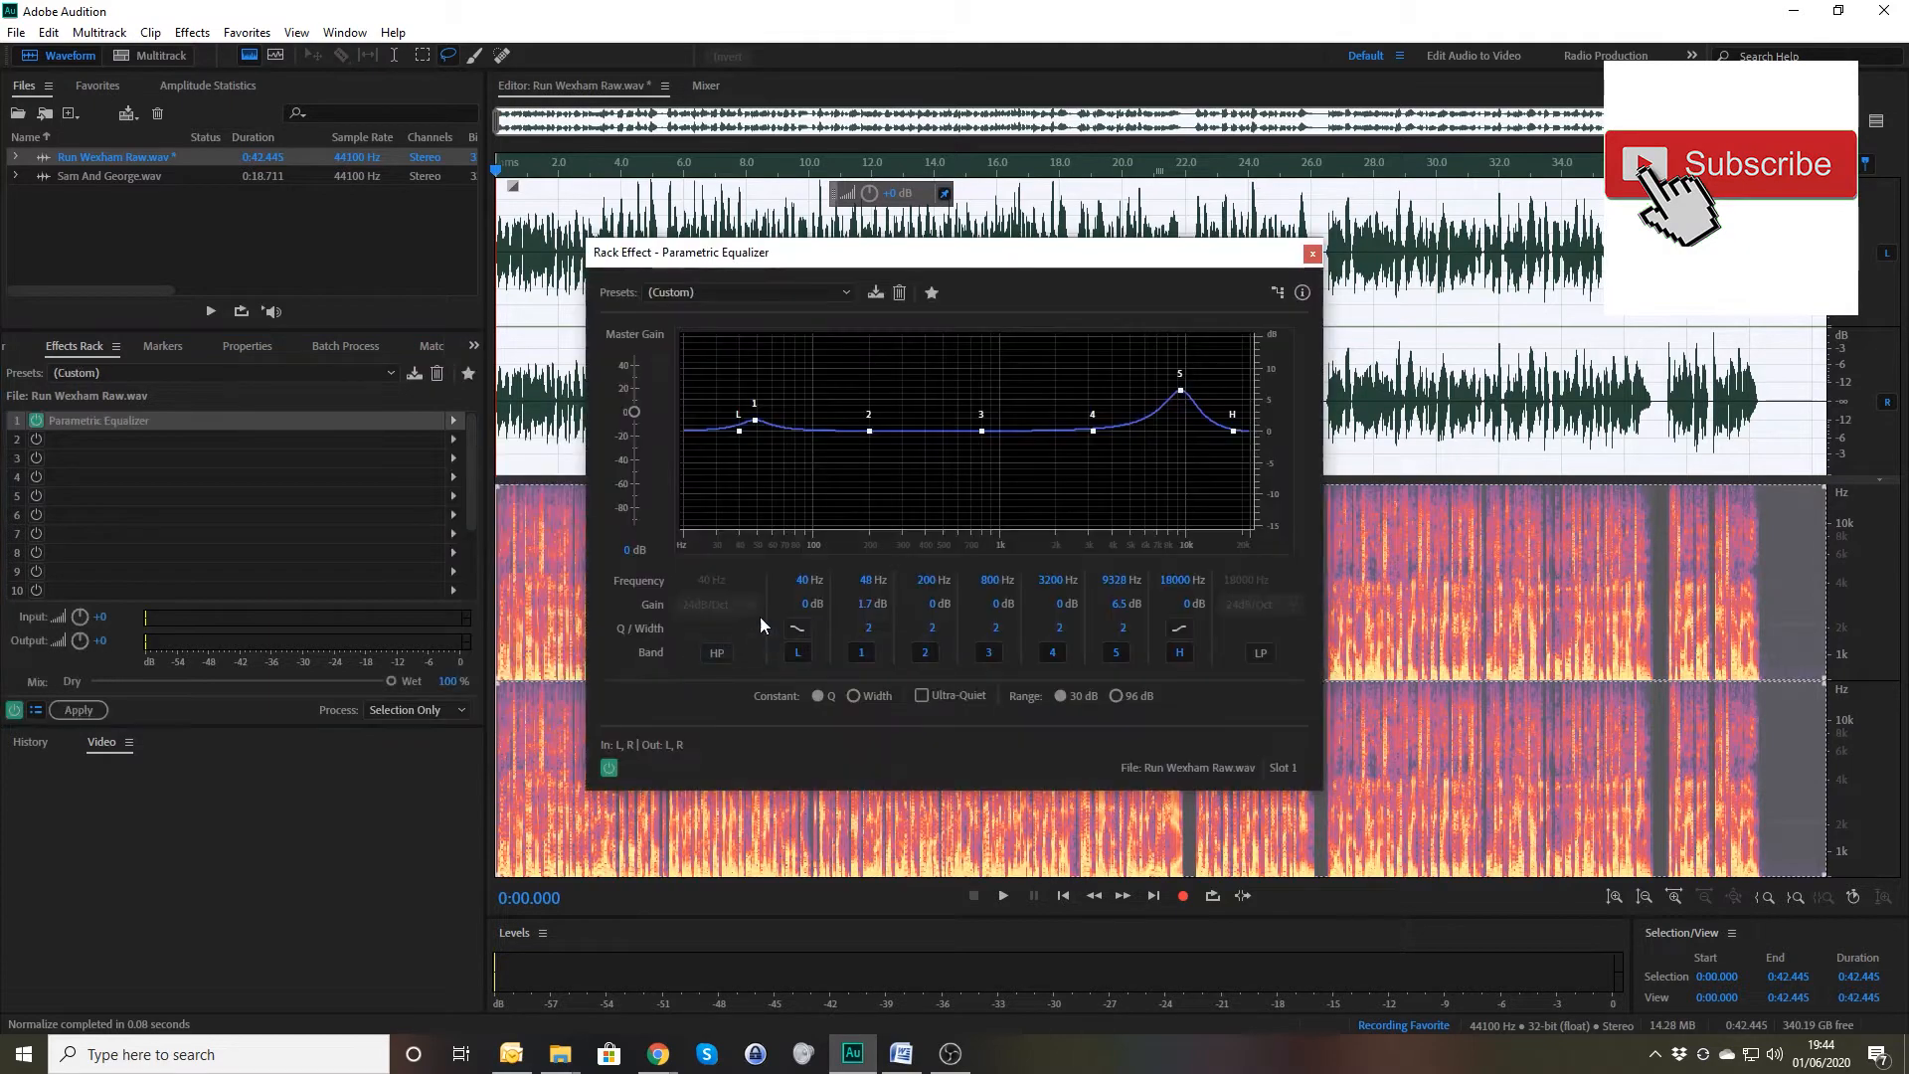
left_click(827, 294)
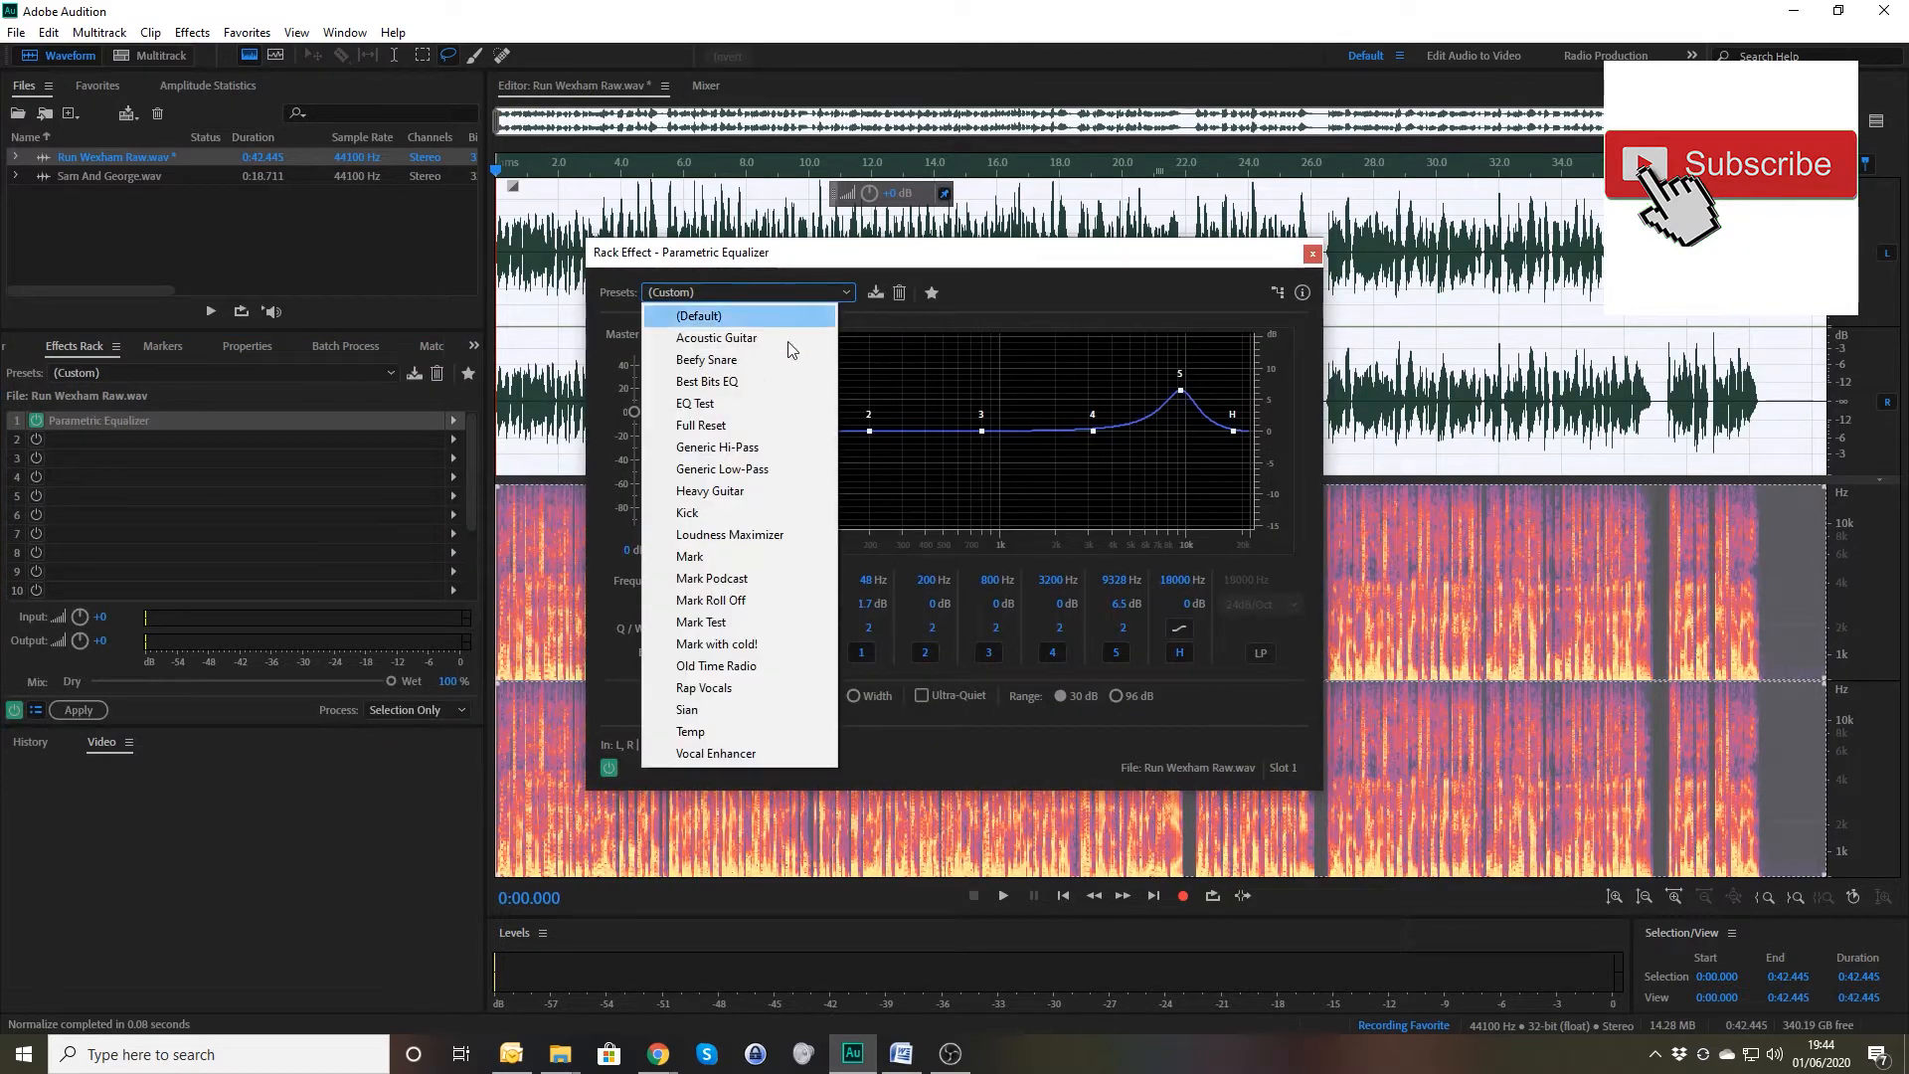
left_click(698, 561)
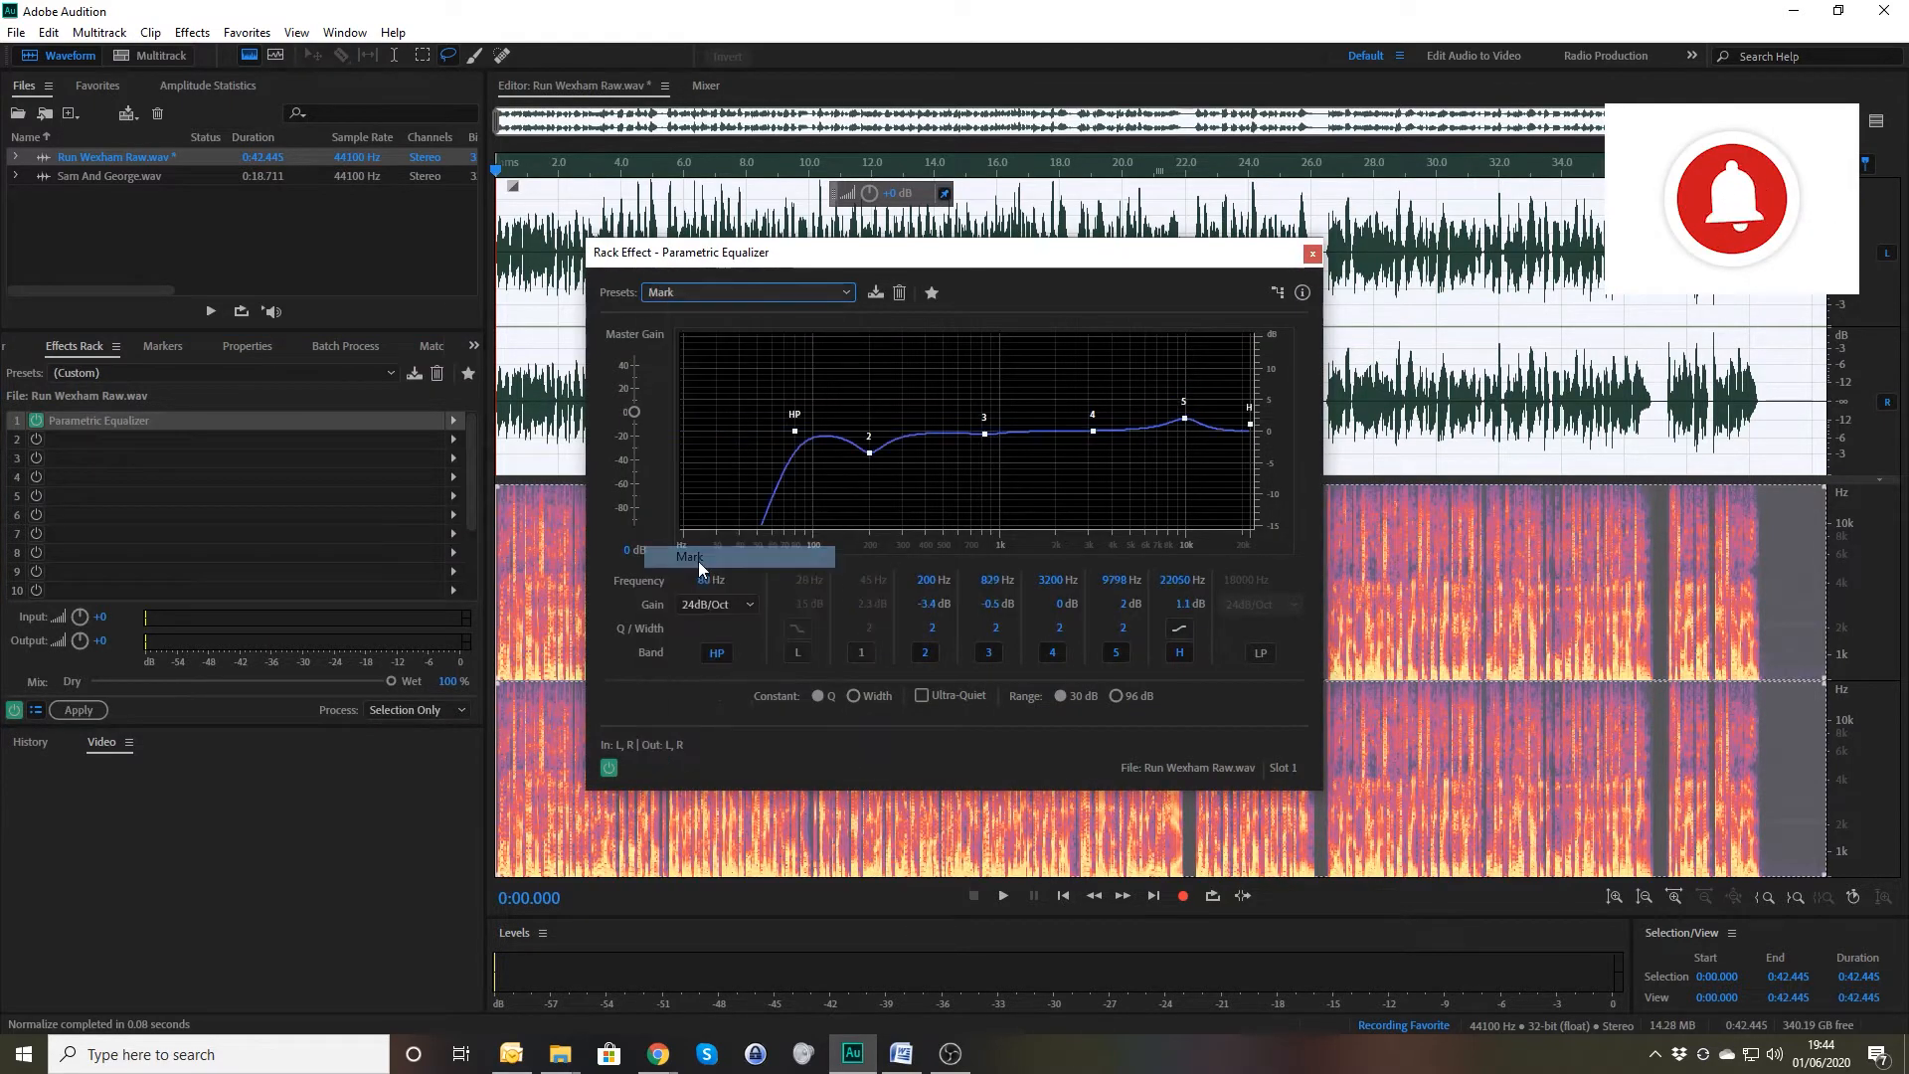
left_click(706, 643)
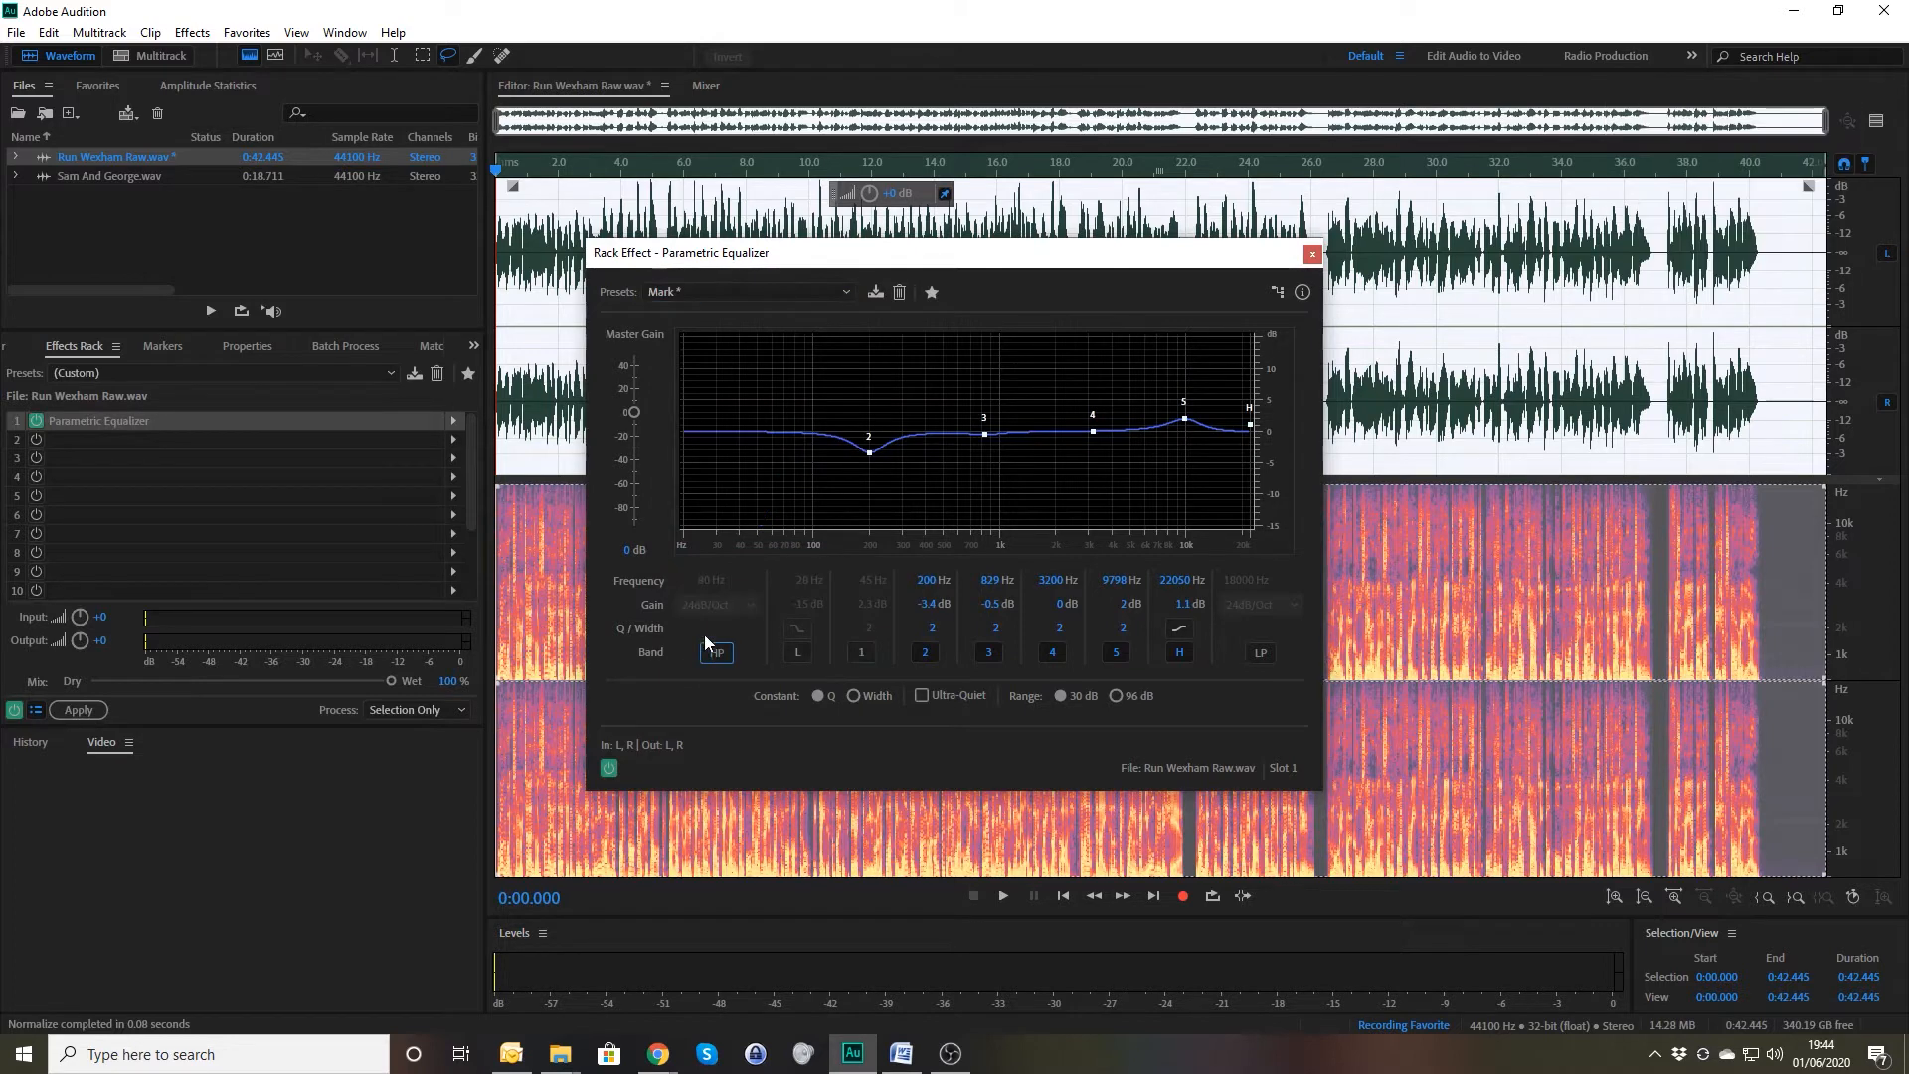
left_click(1312, 255)
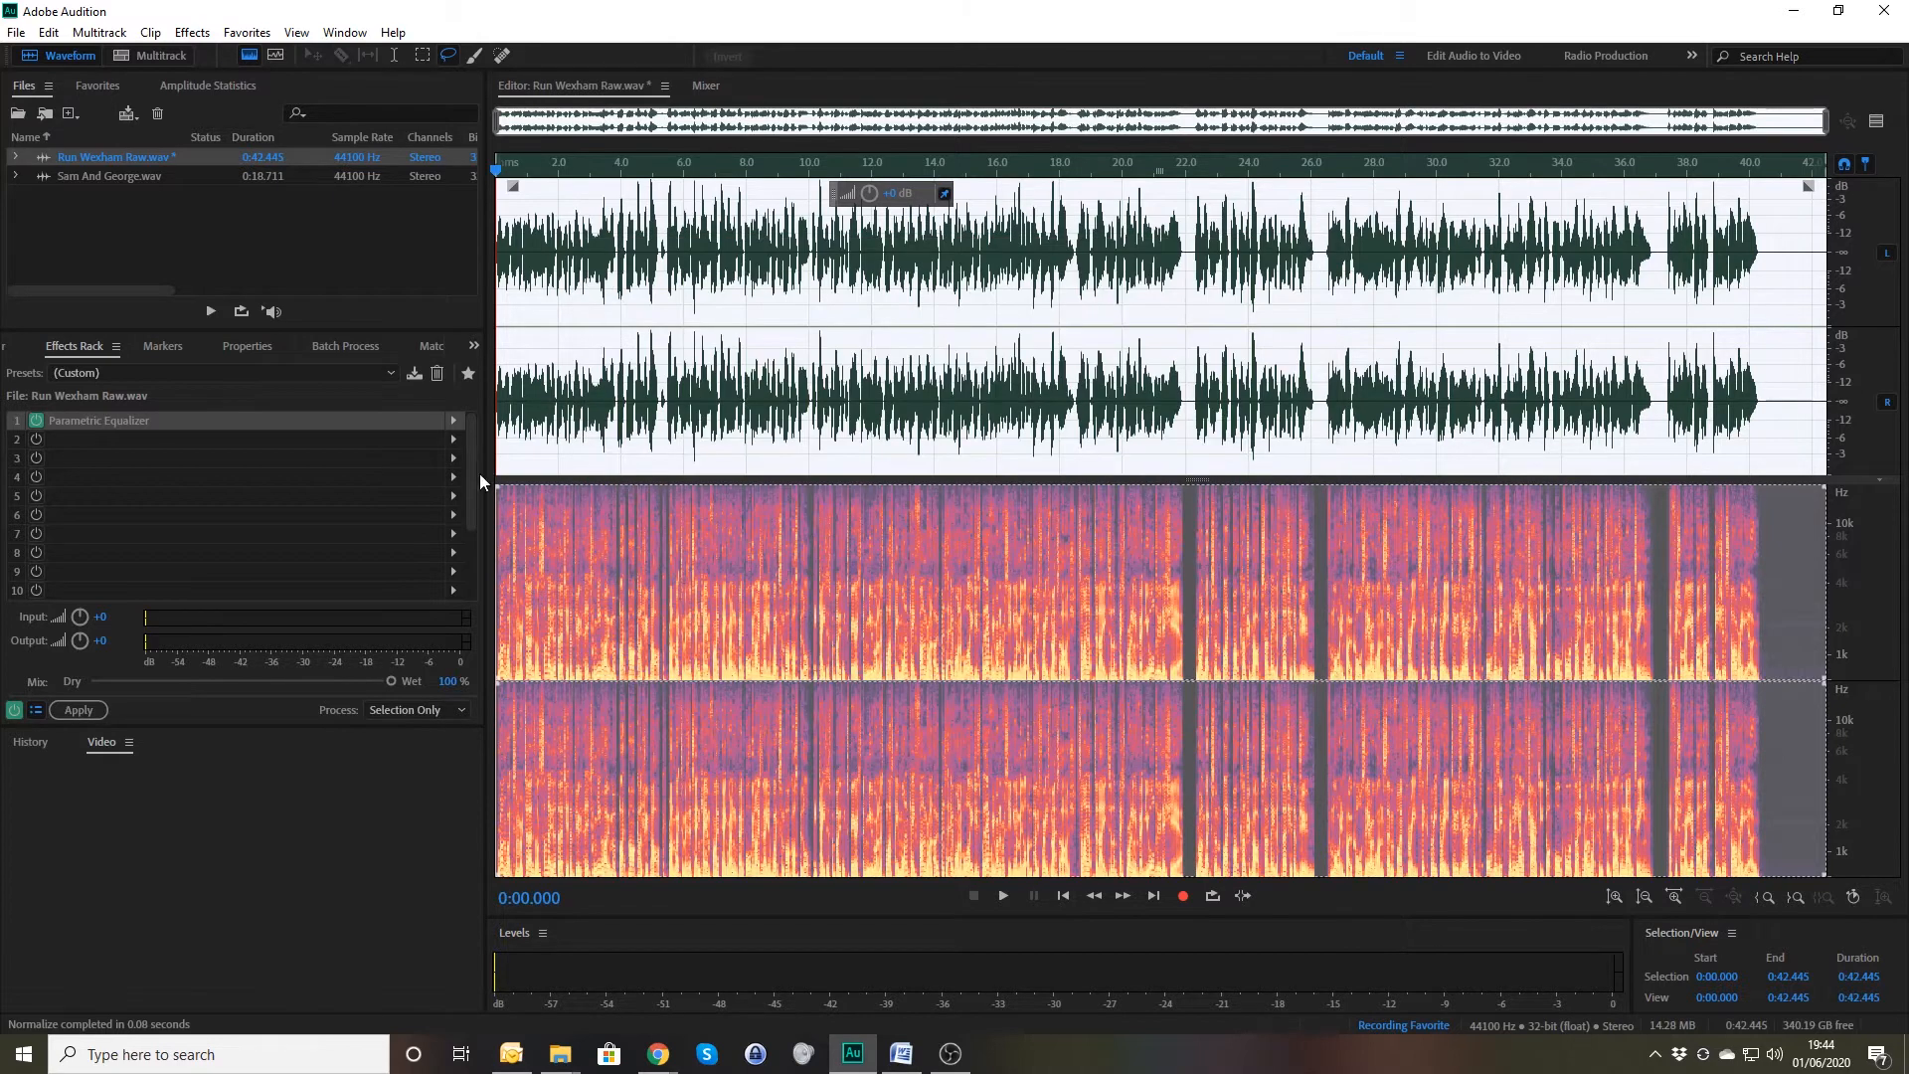
Add a Chorus effect with its default preset to slot 2 of the Effects Rack.
left_click(453, 442)
mouse_move(533, 605)
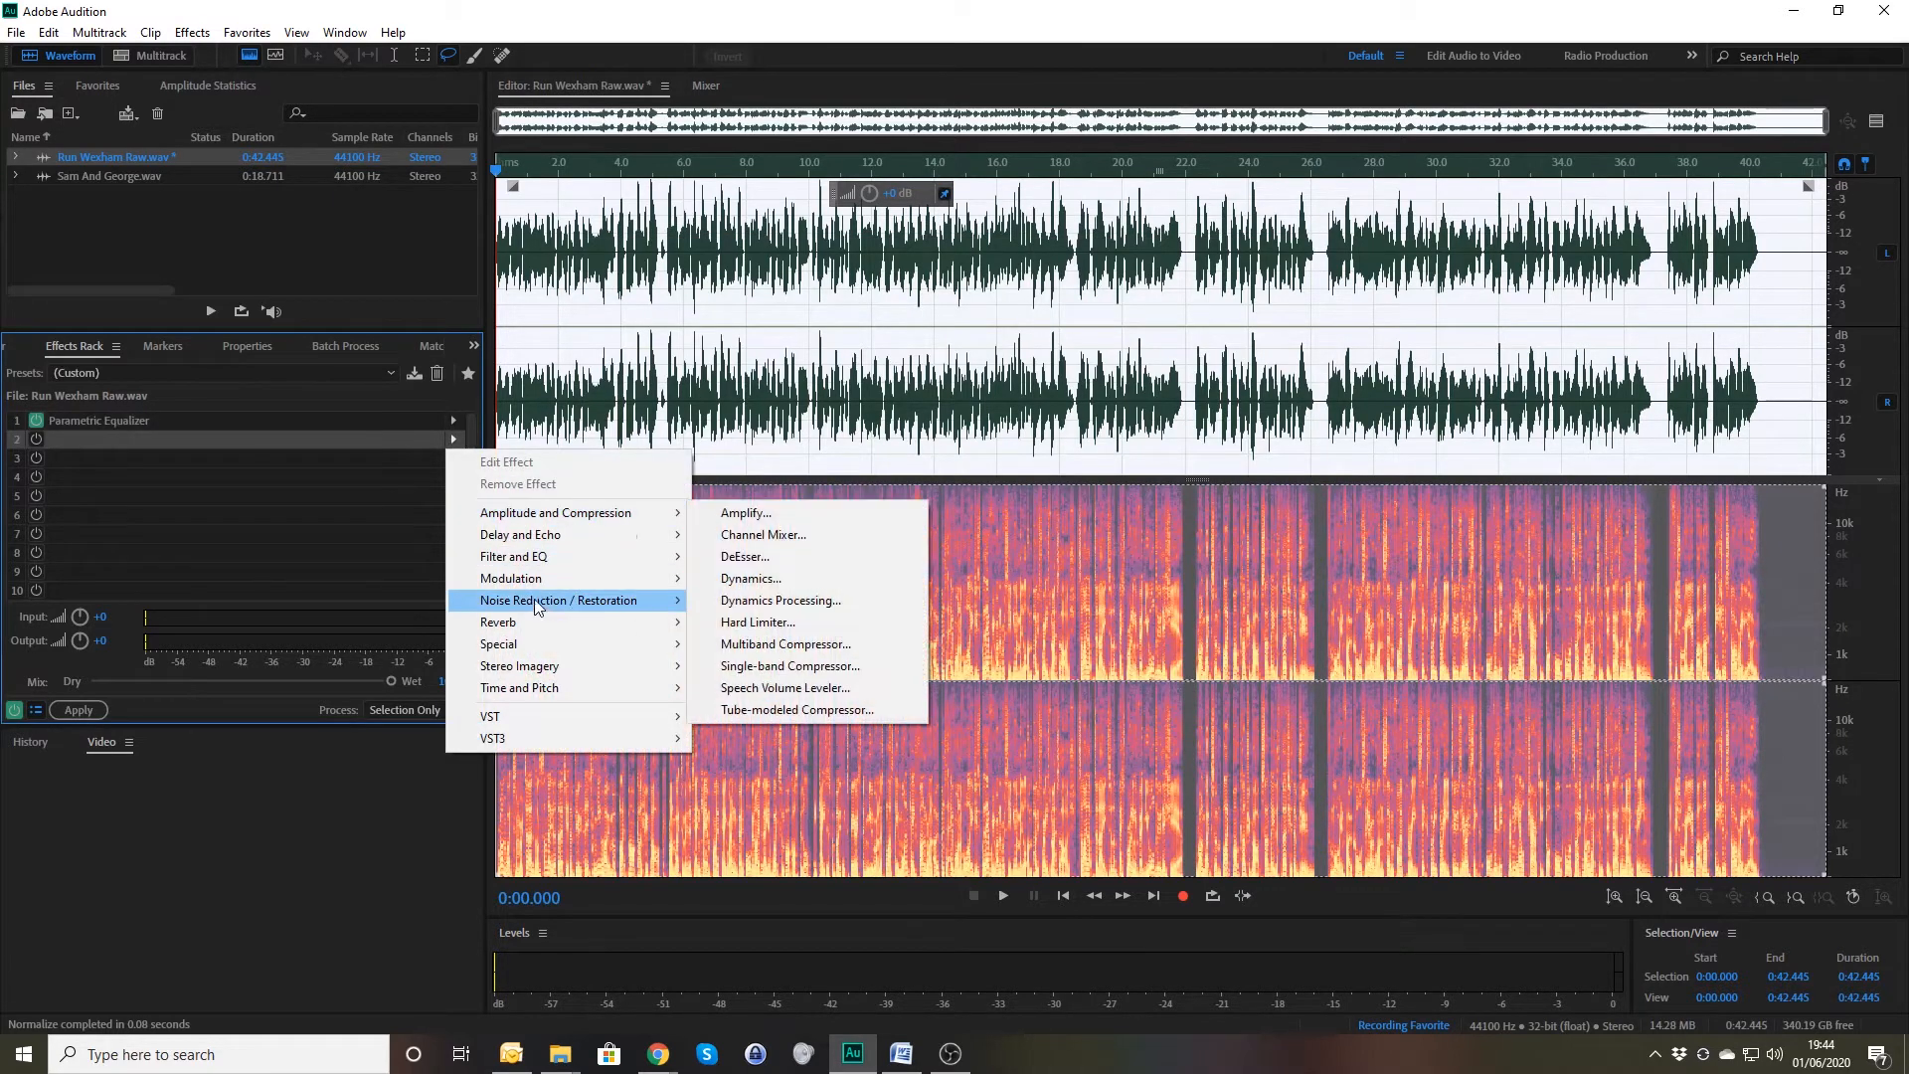
mouse_move(630, 579)
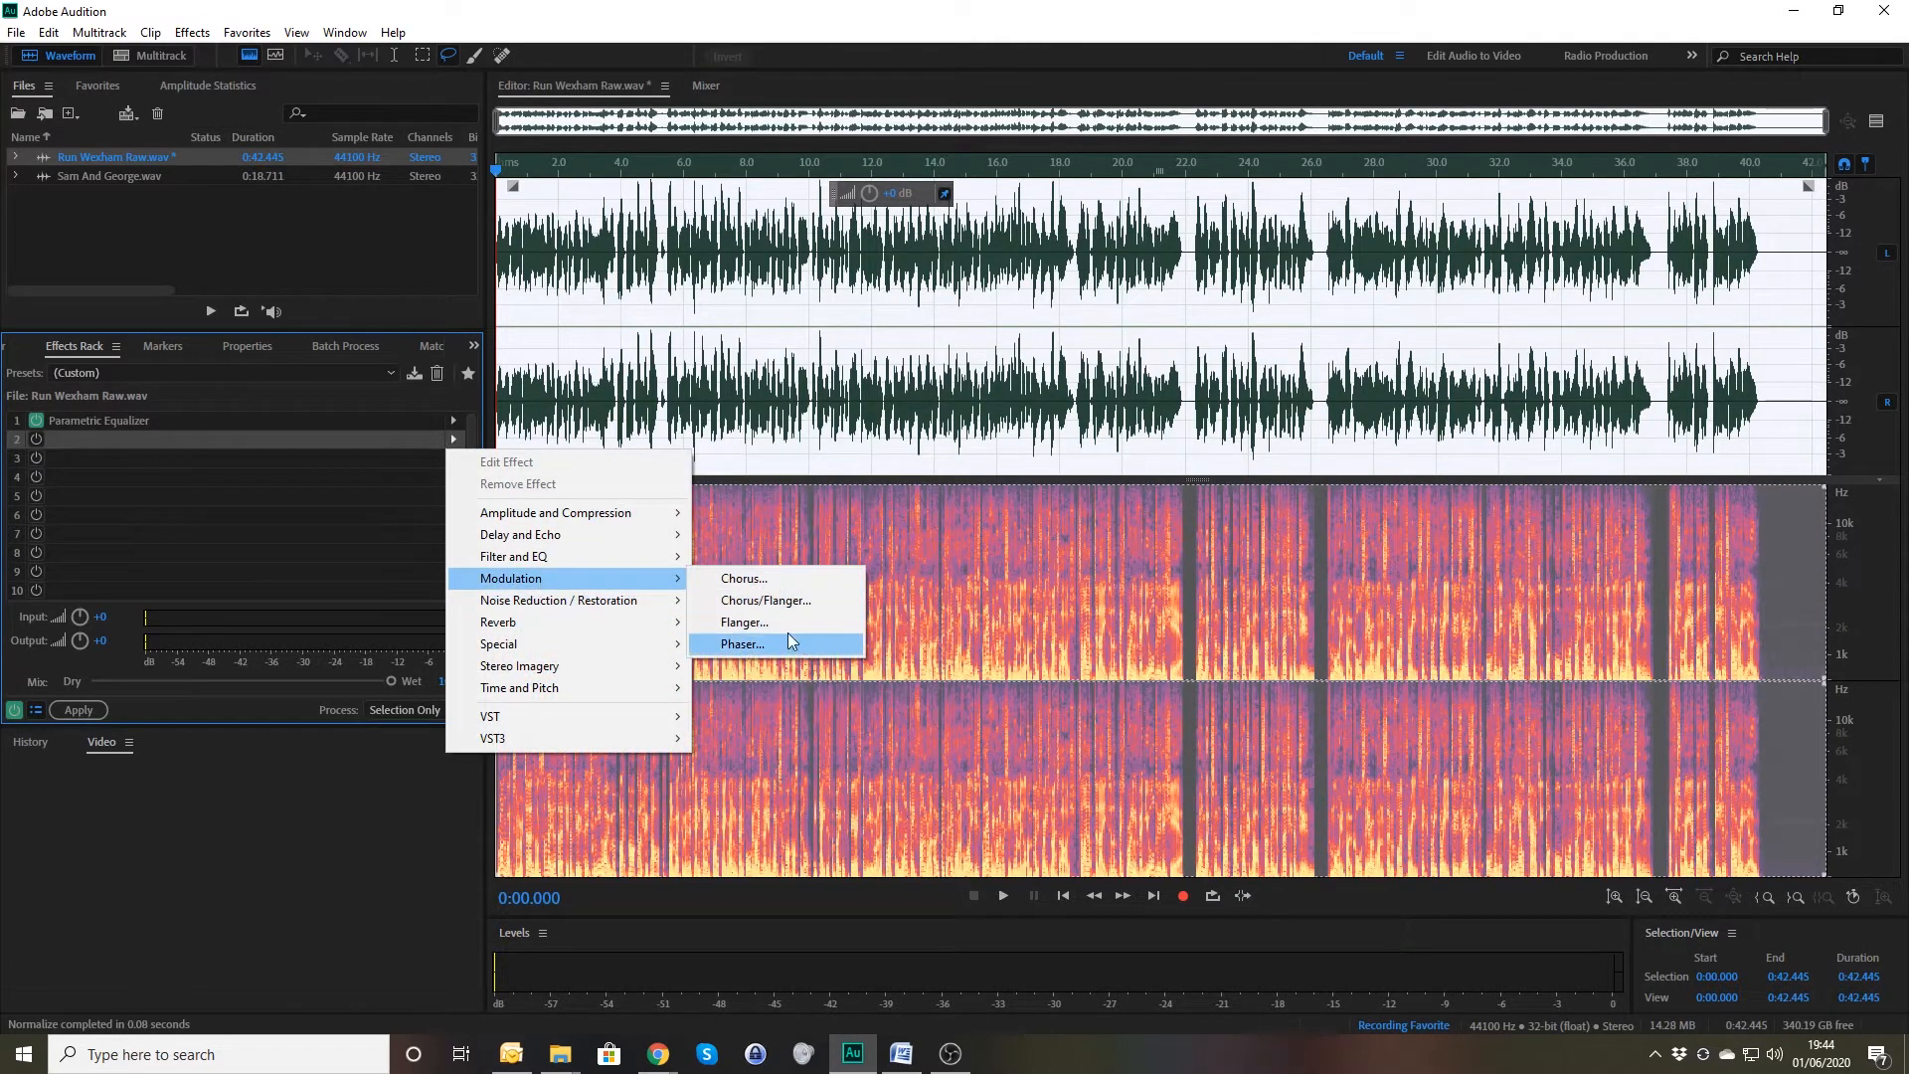
left_click(770, 579)
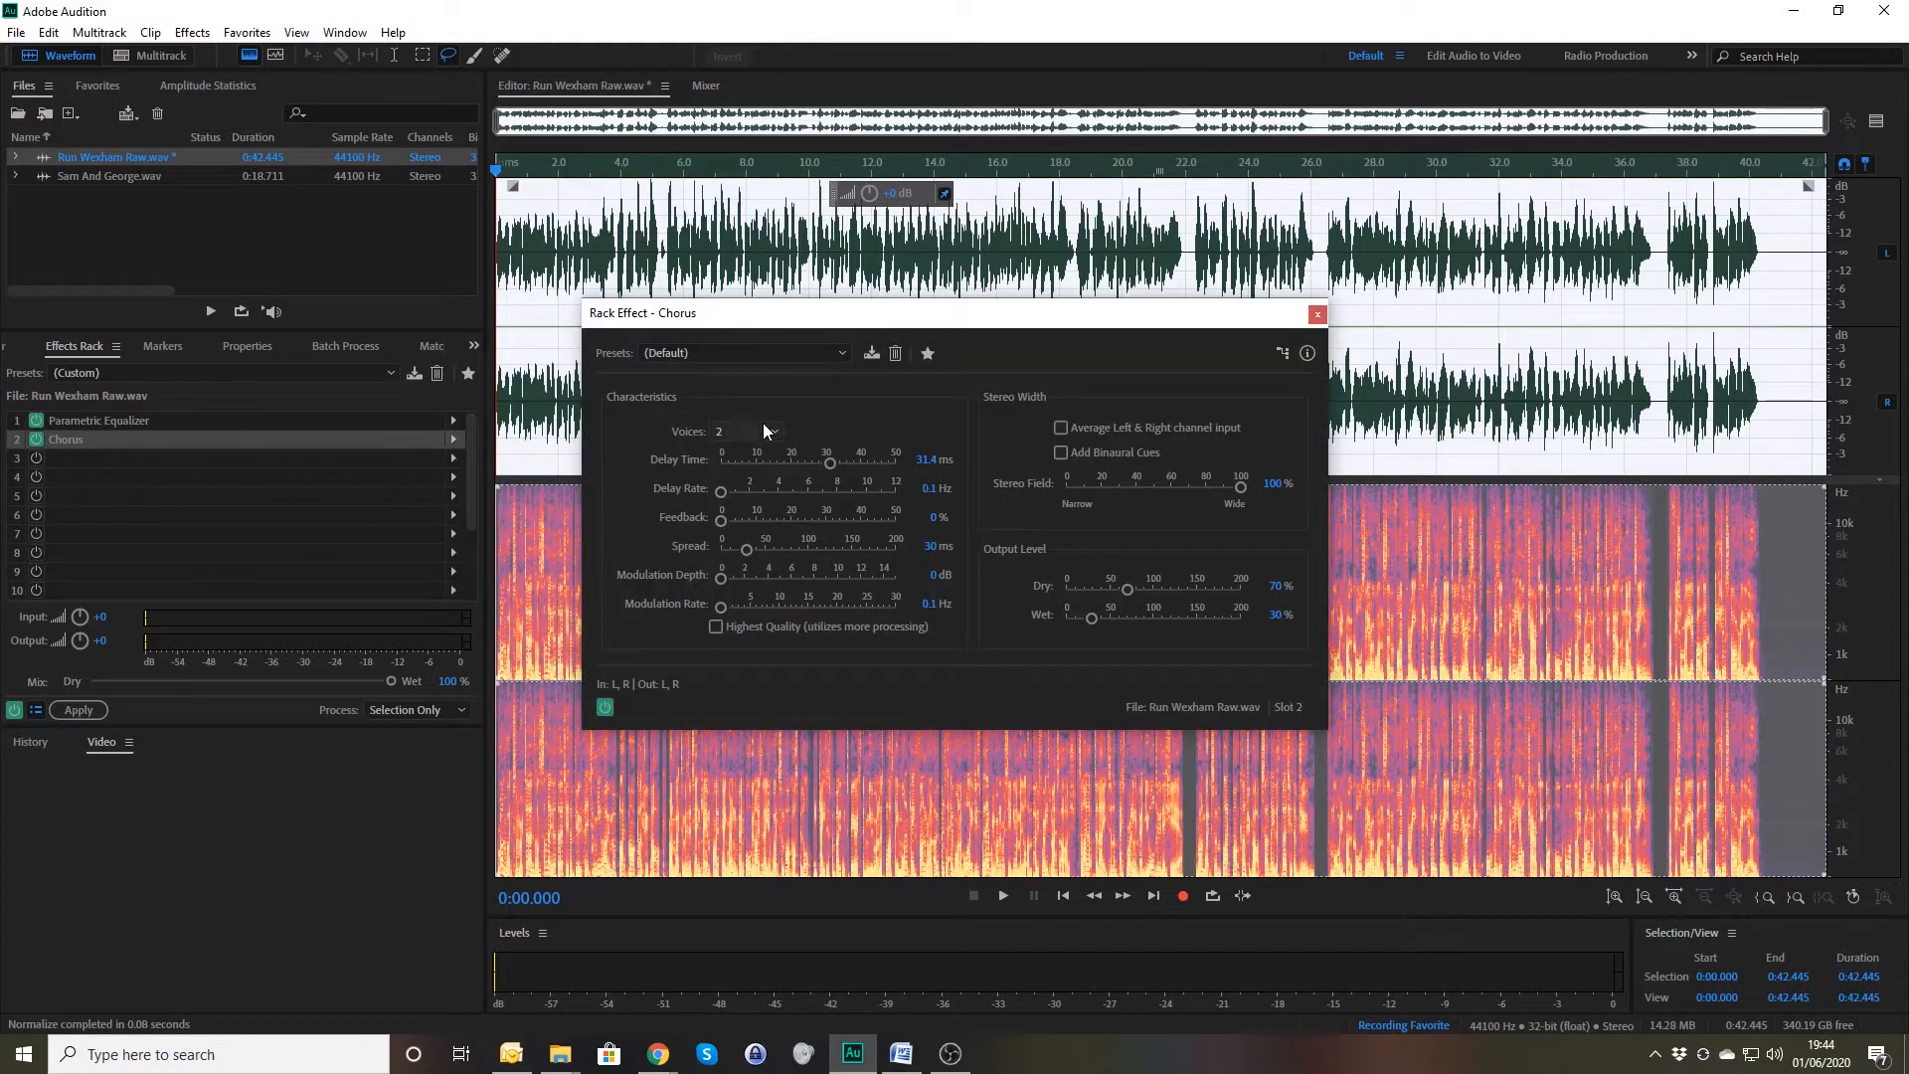
left_click(1317, 314)
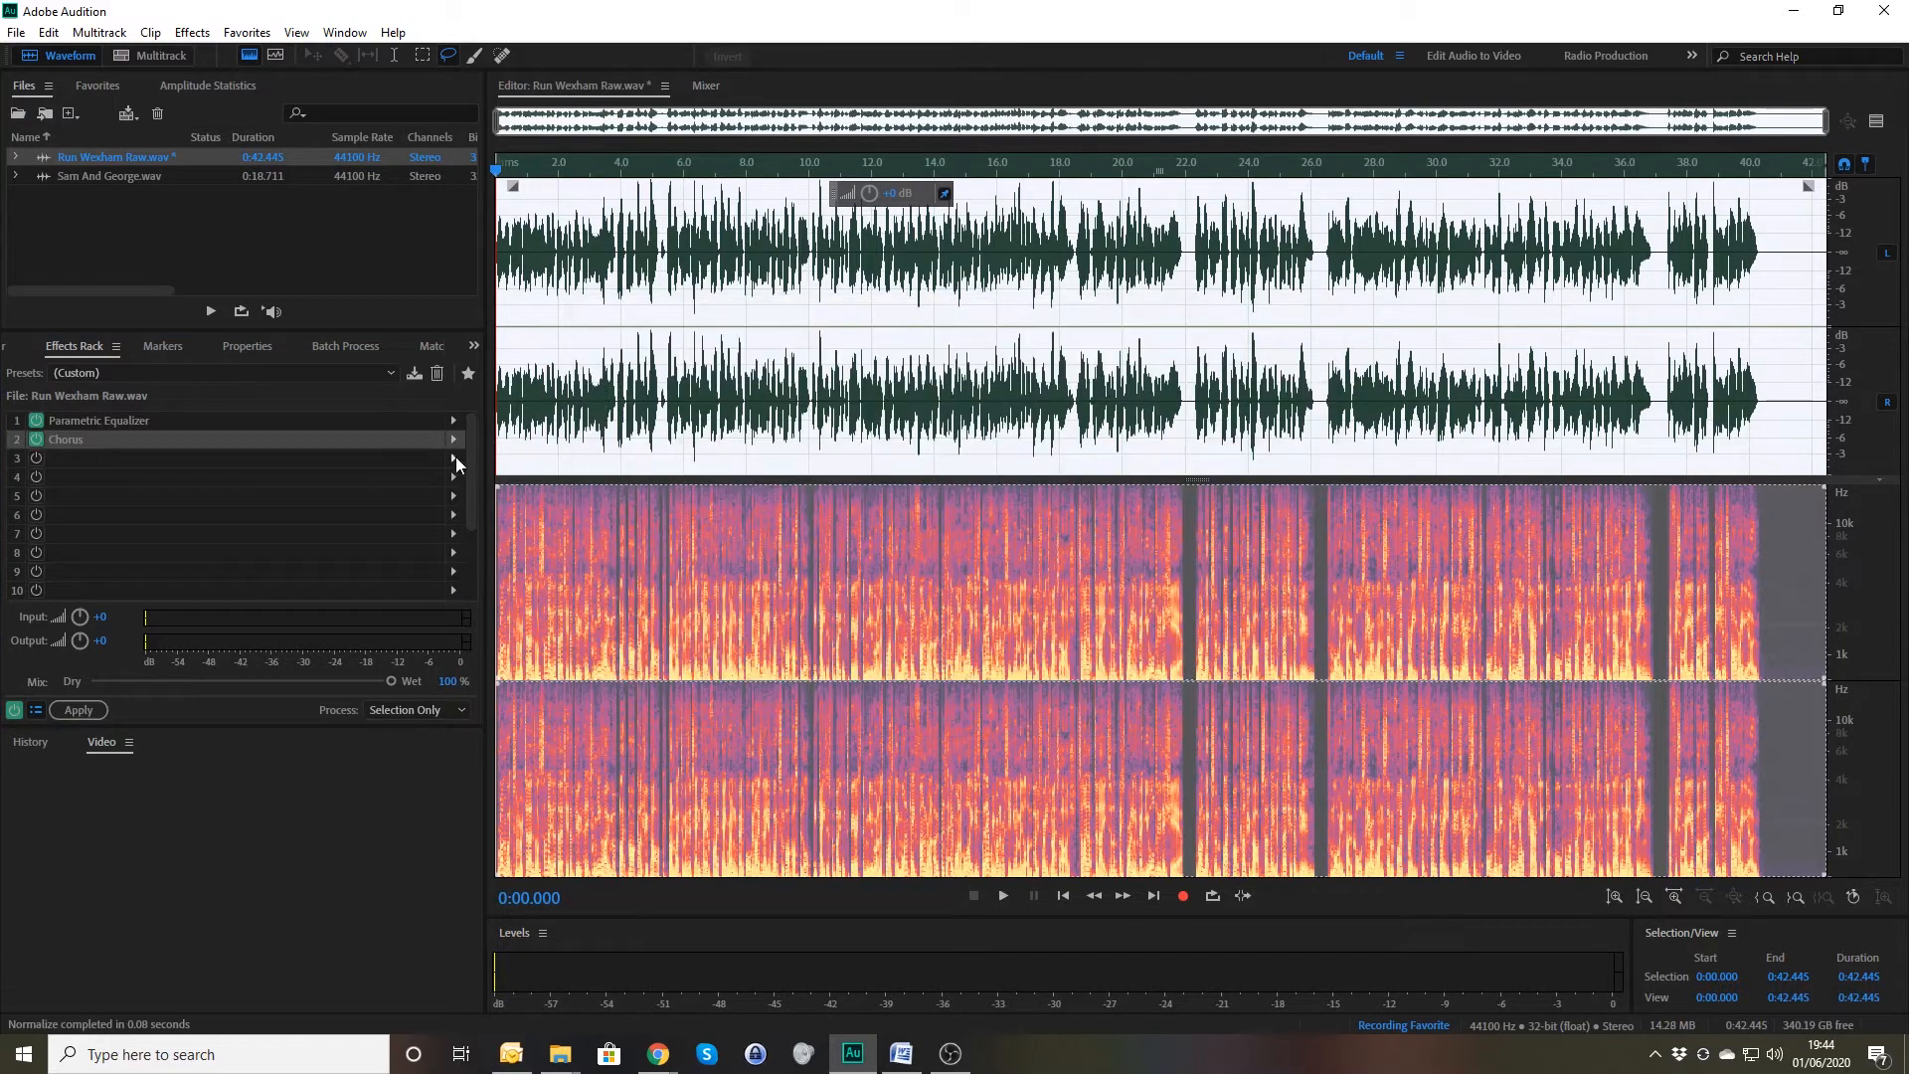
Add Studio Reverb to slot 3 of the Effects Rack and set its wet output level to 20%.
left_click(453, 458)
mouse_move(557, 532)
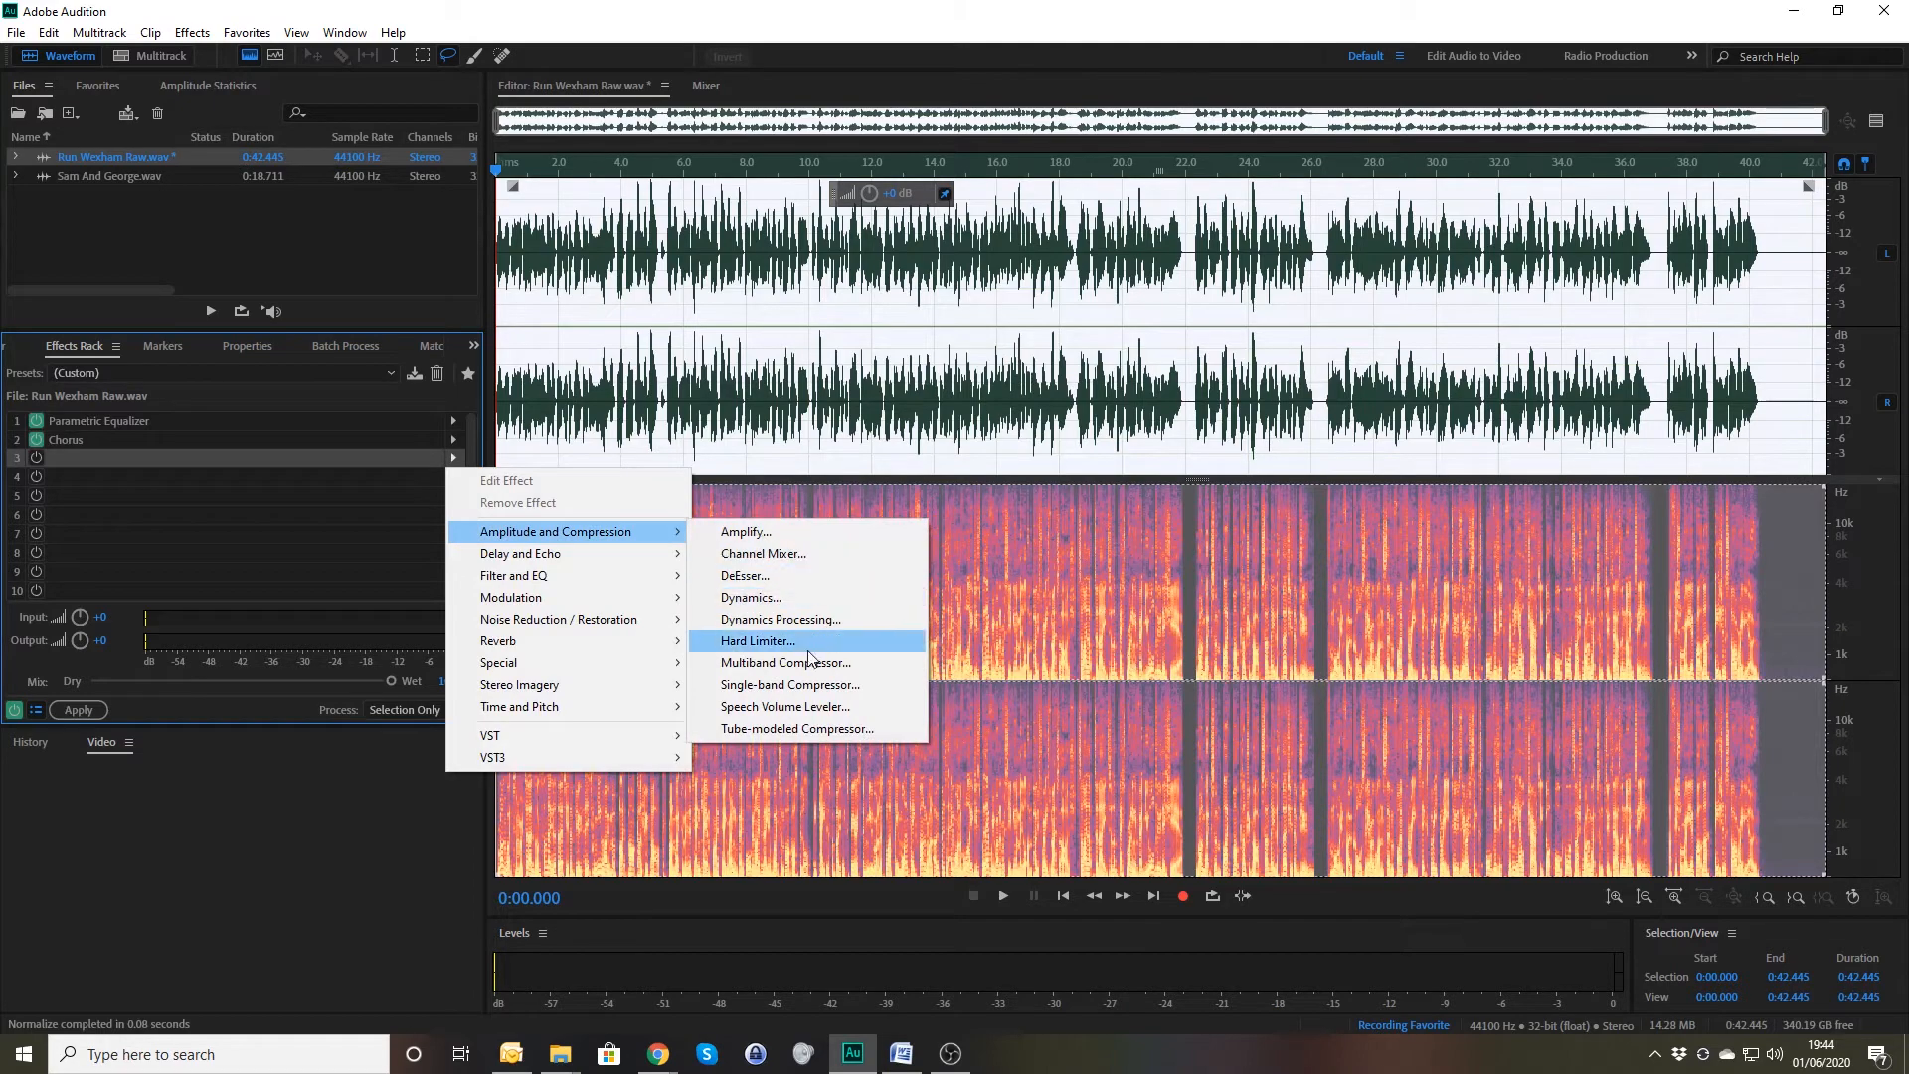
mouse_move(622, 637)
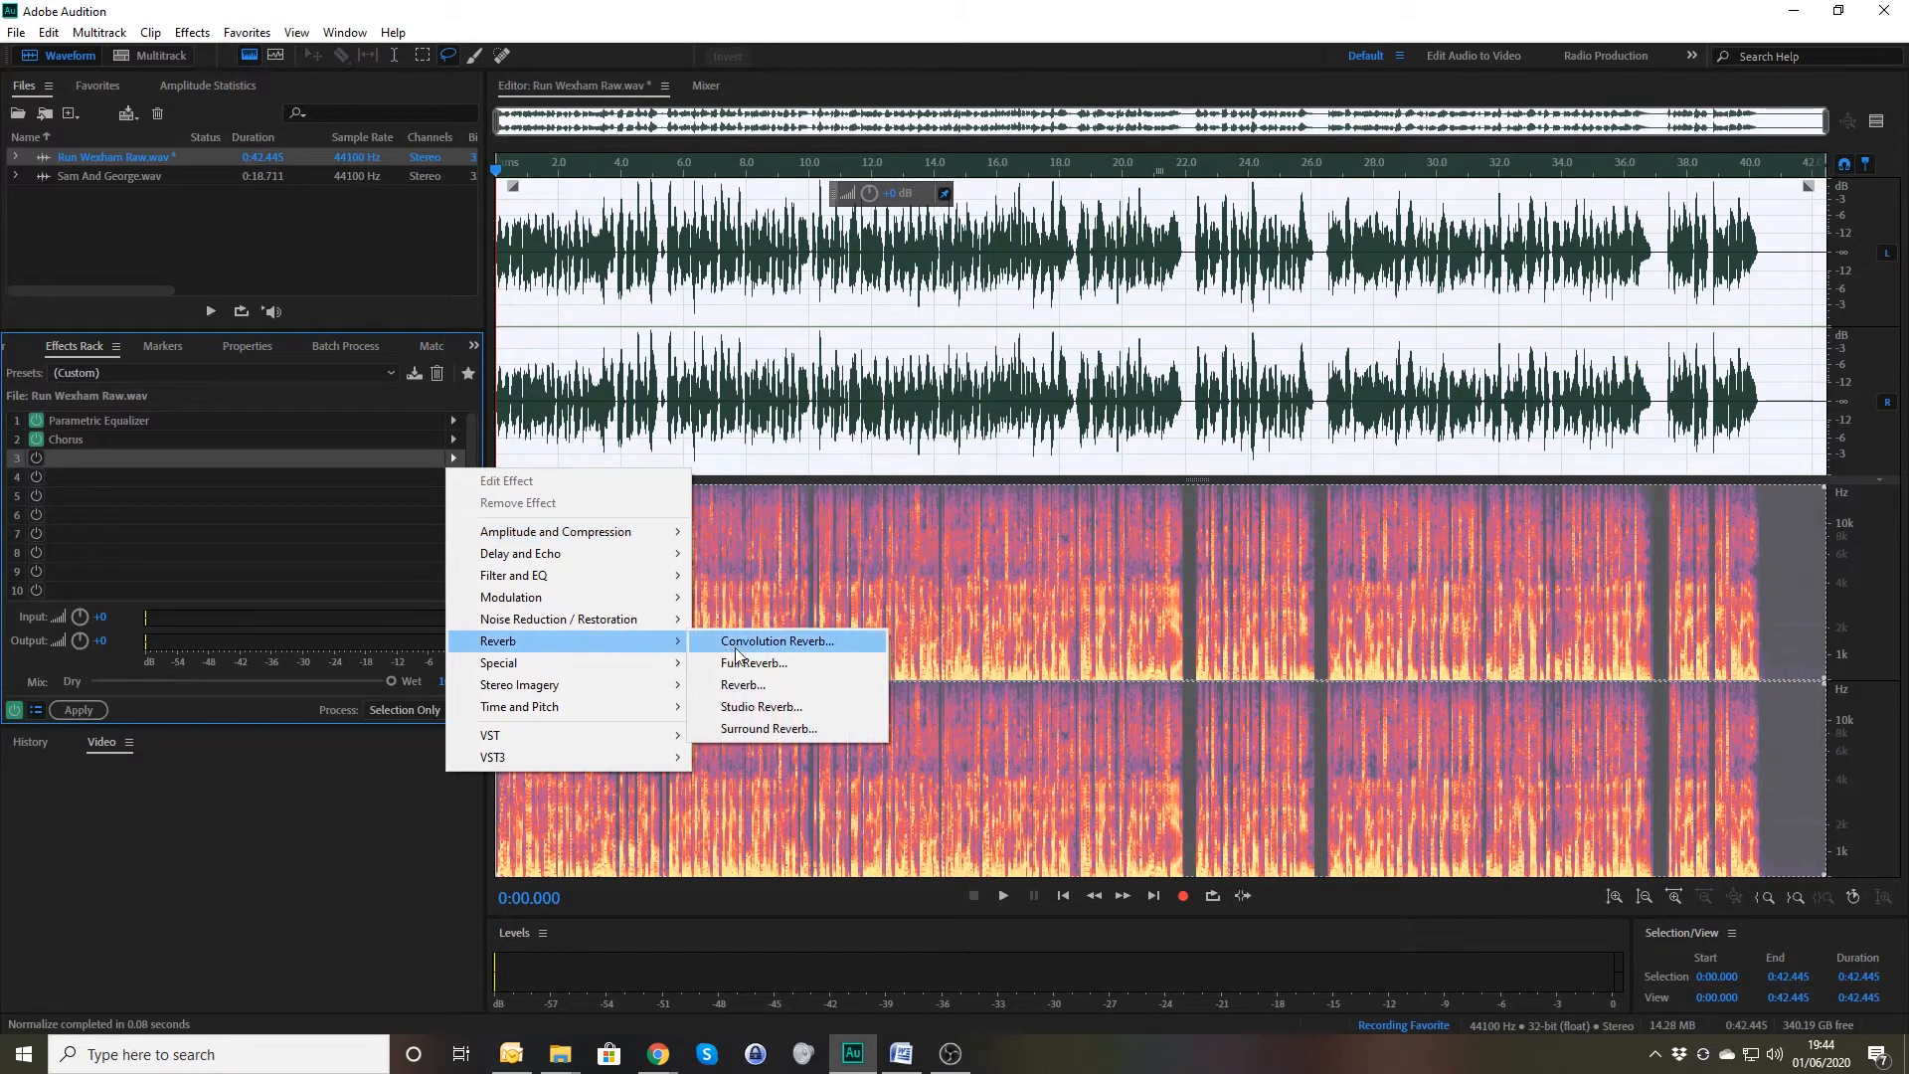
left_click(755, 708)
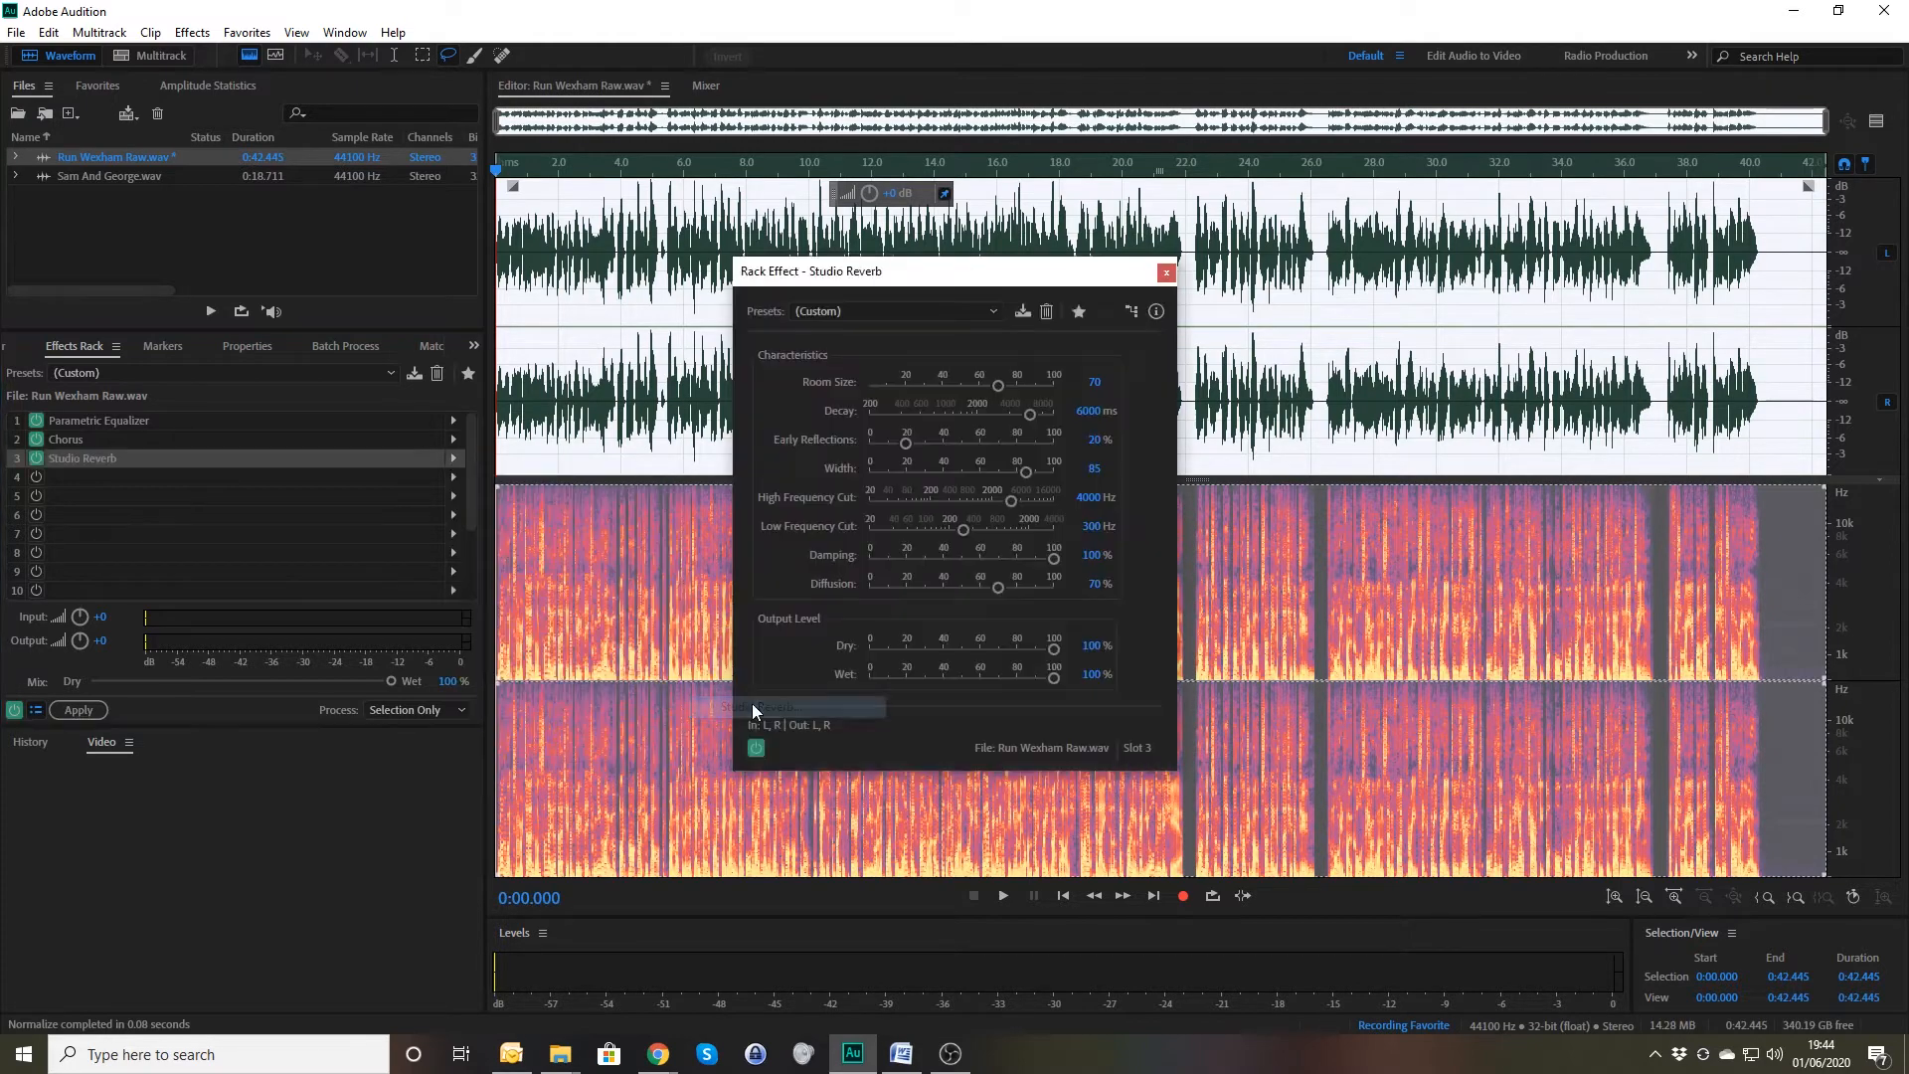
left_click(1091, 676)
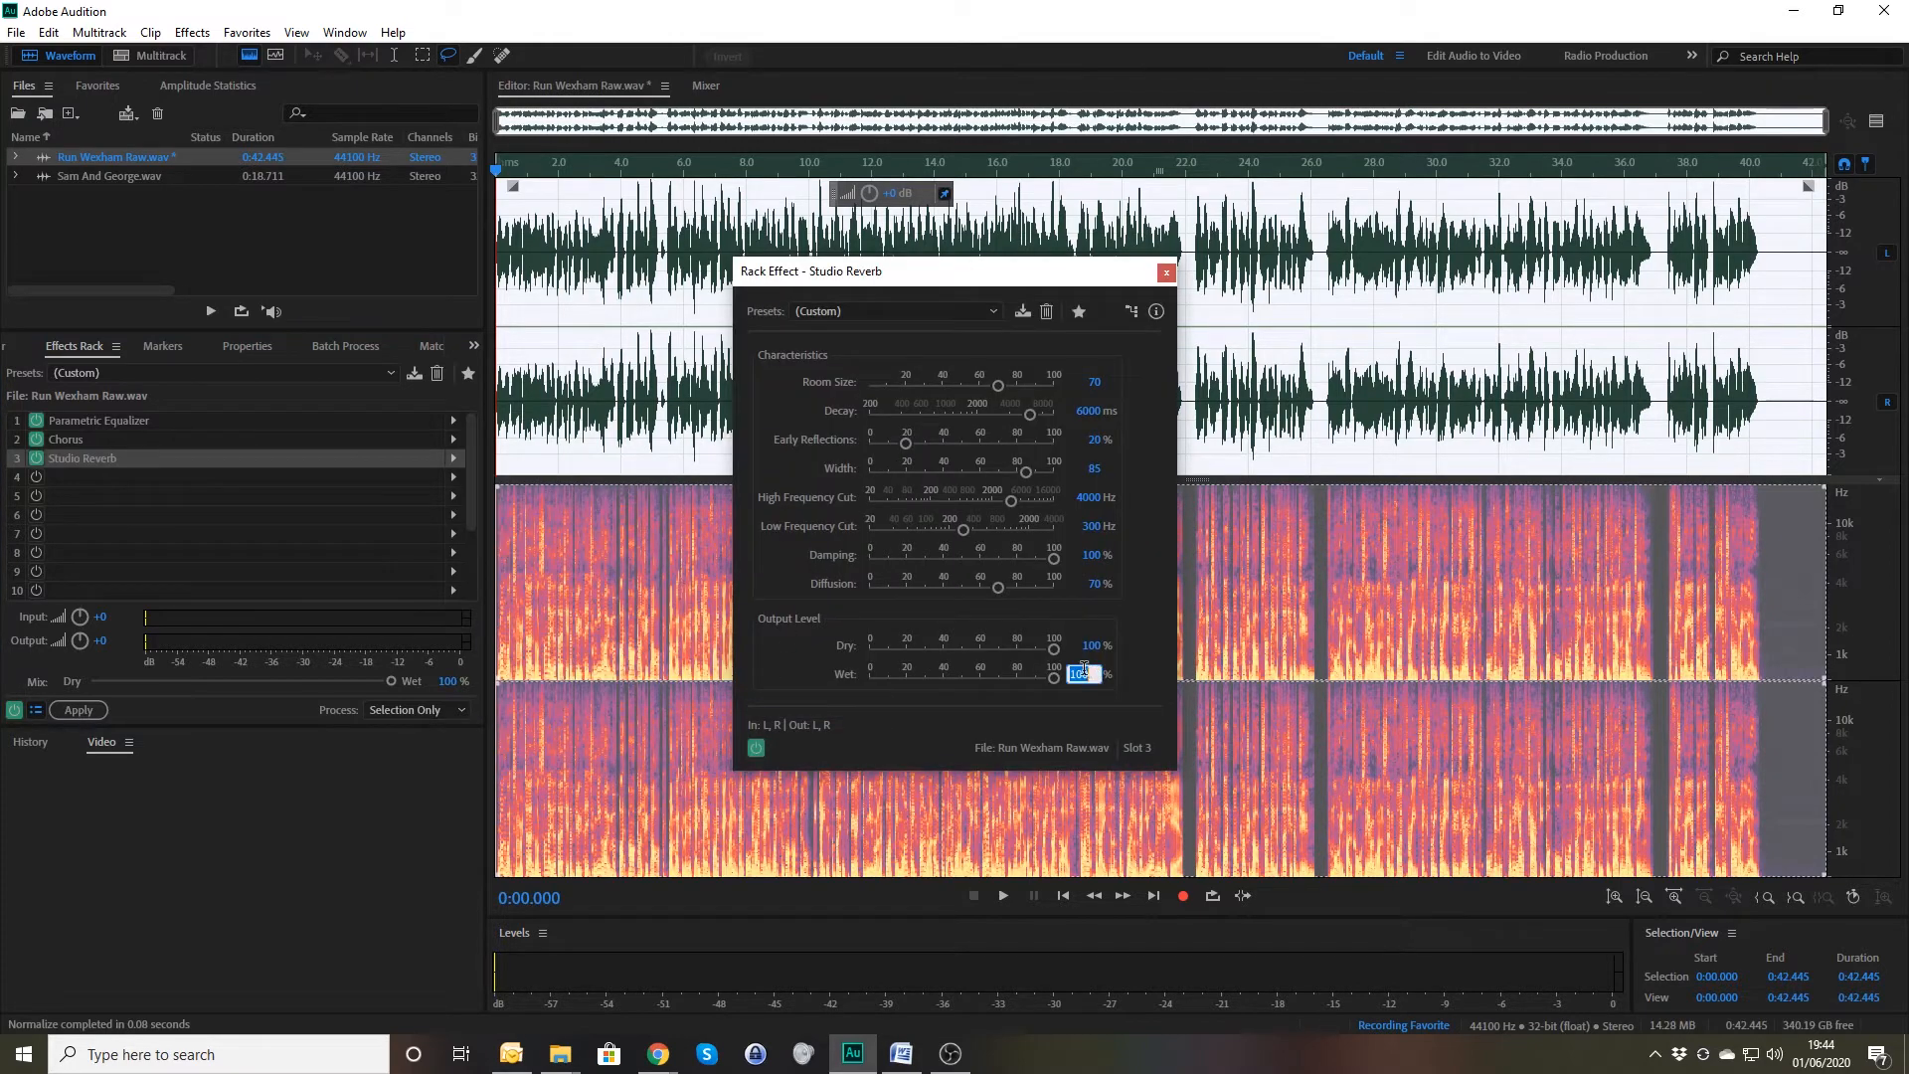
type("20")
key("Return")
left_click(1166, 272)
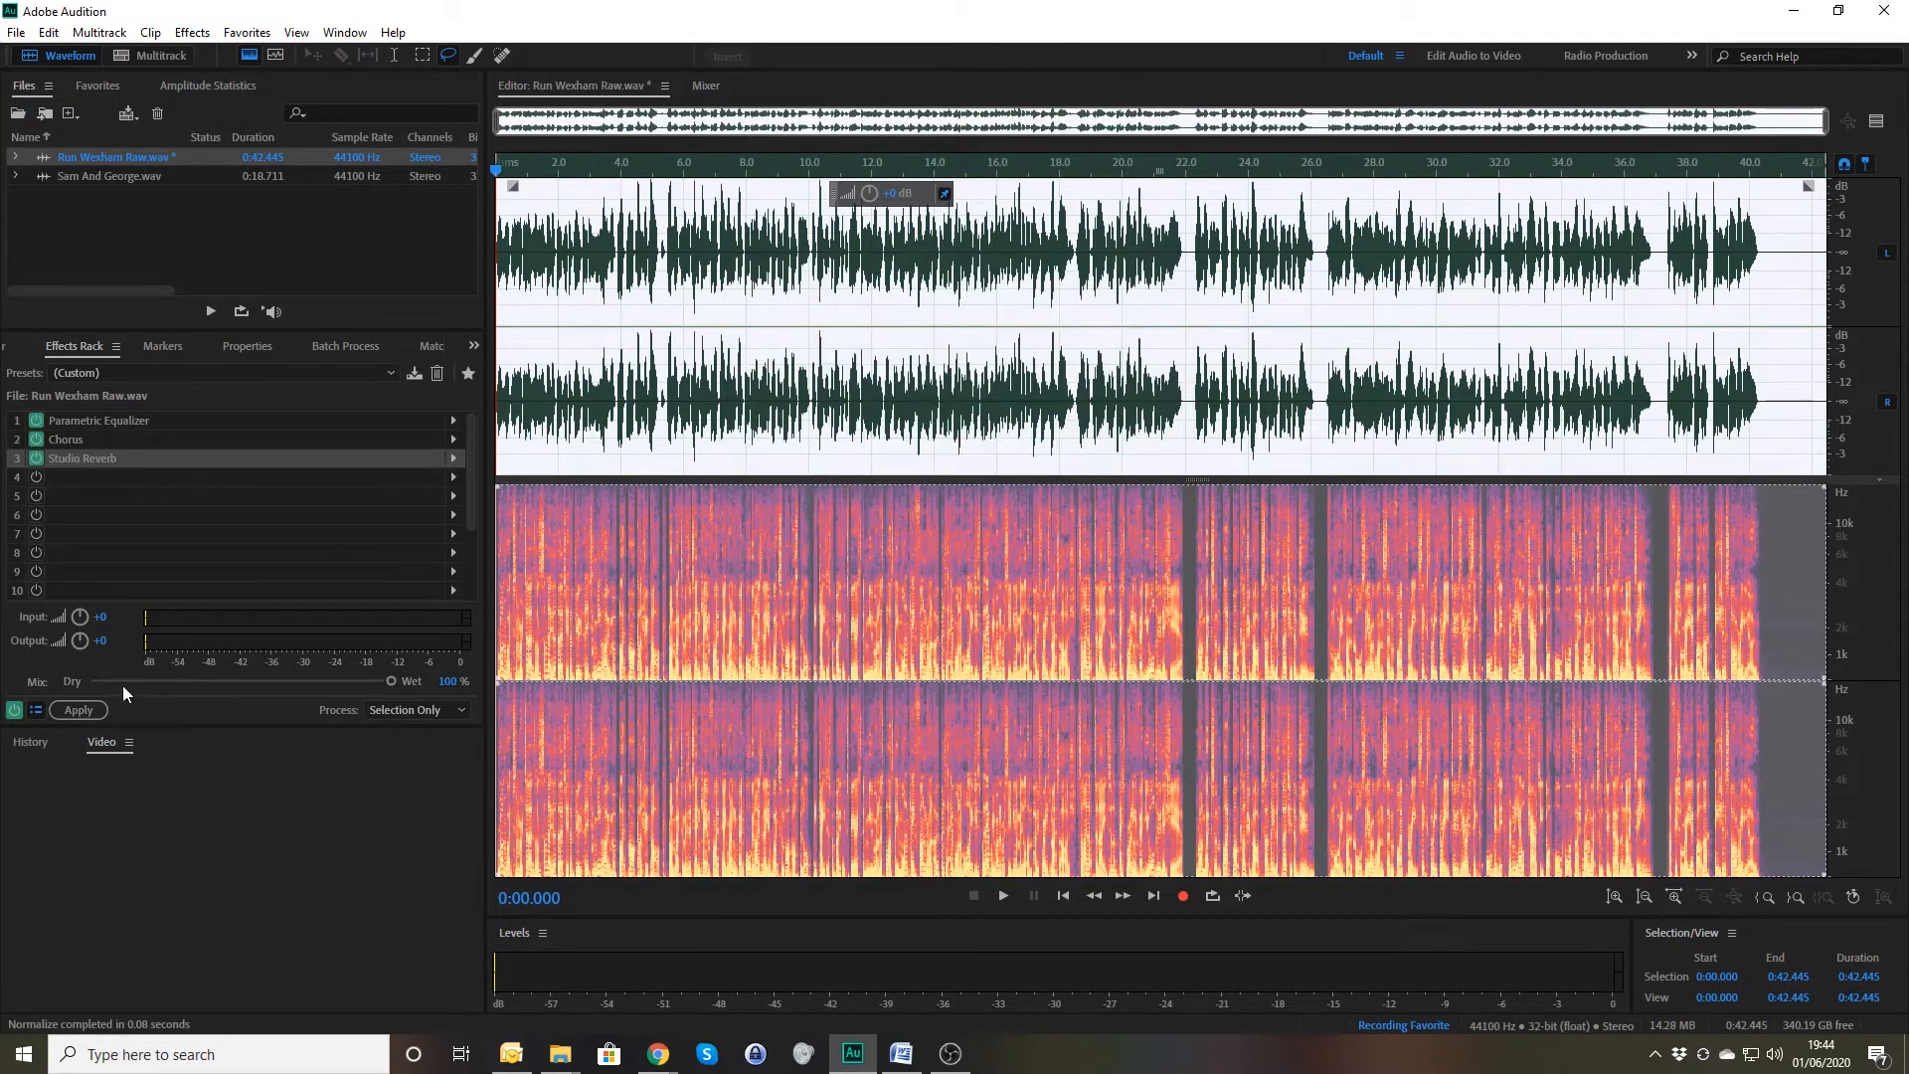
Apply the Effects Rack to Run Wexham Raw.wav, stop recording the favorite and save it as "Test Favourite".
left_click(76, 709)
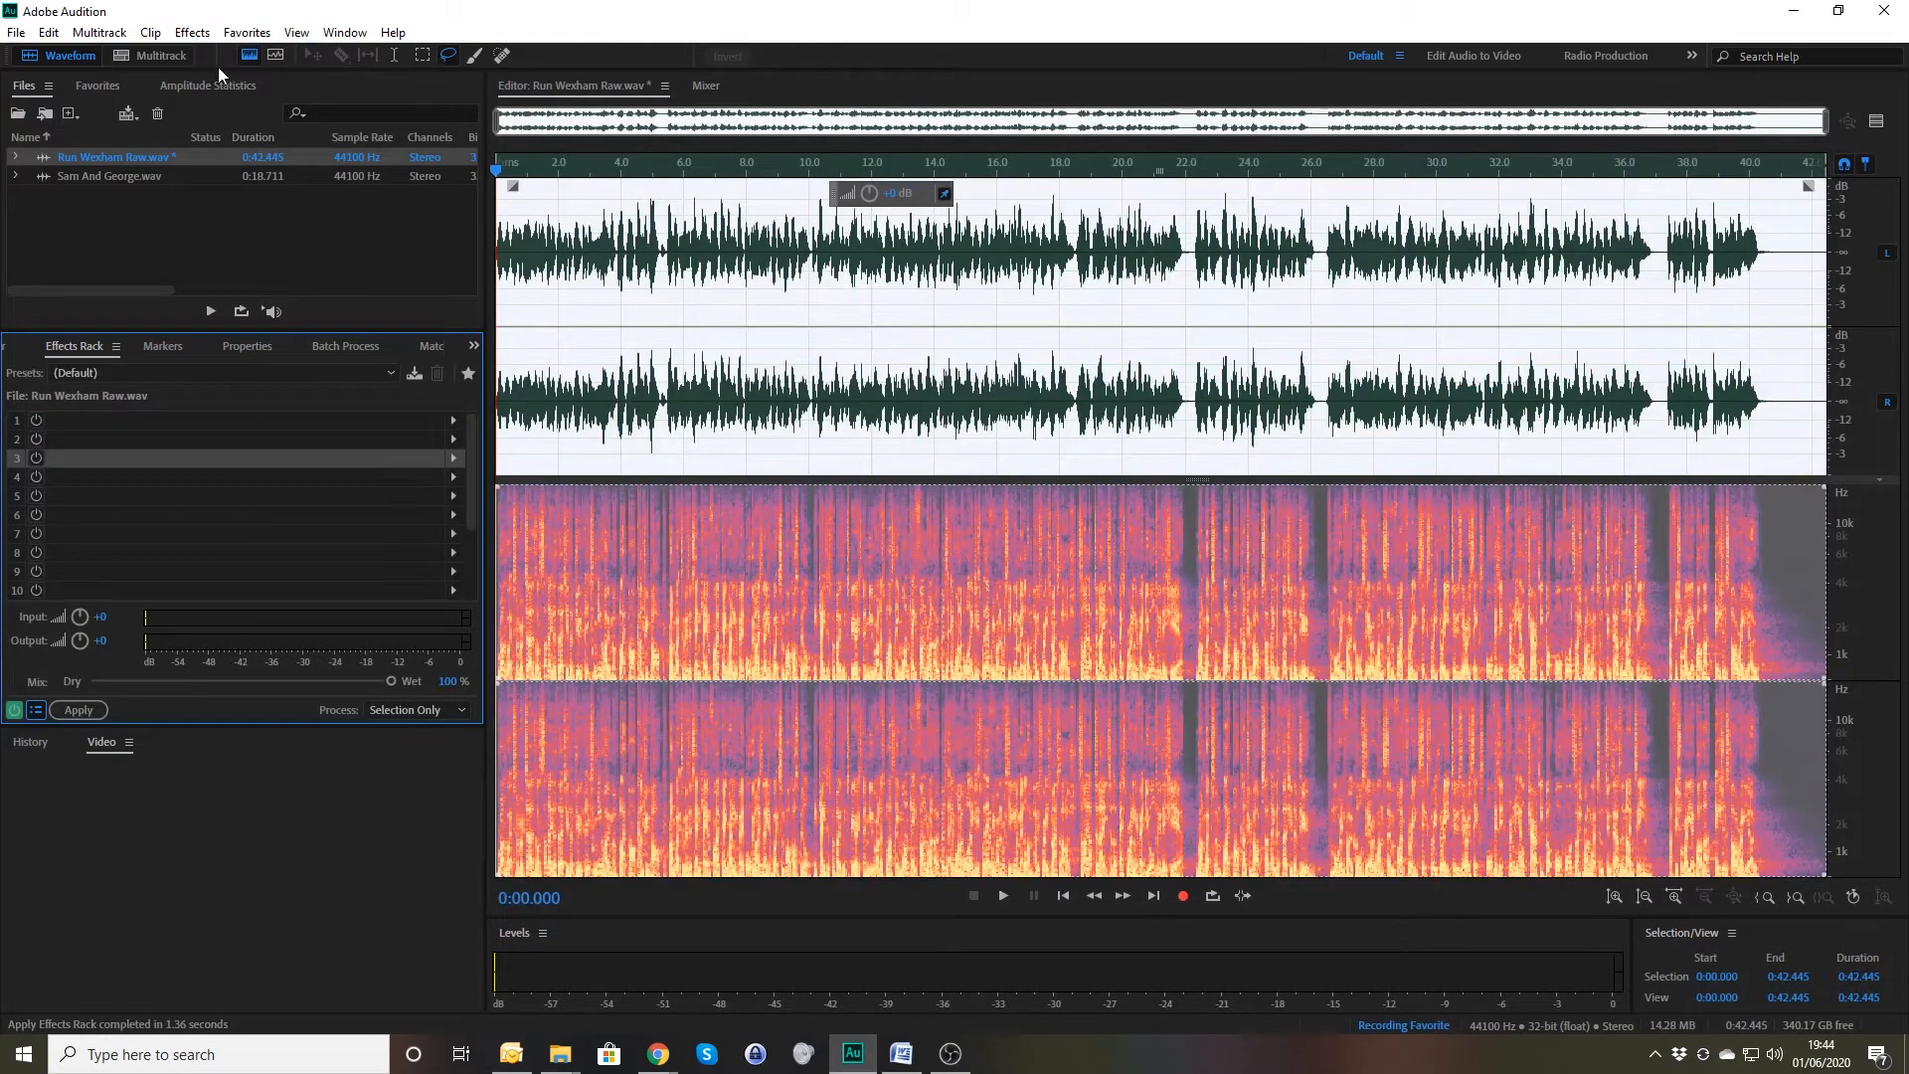
left_click(247, 32)
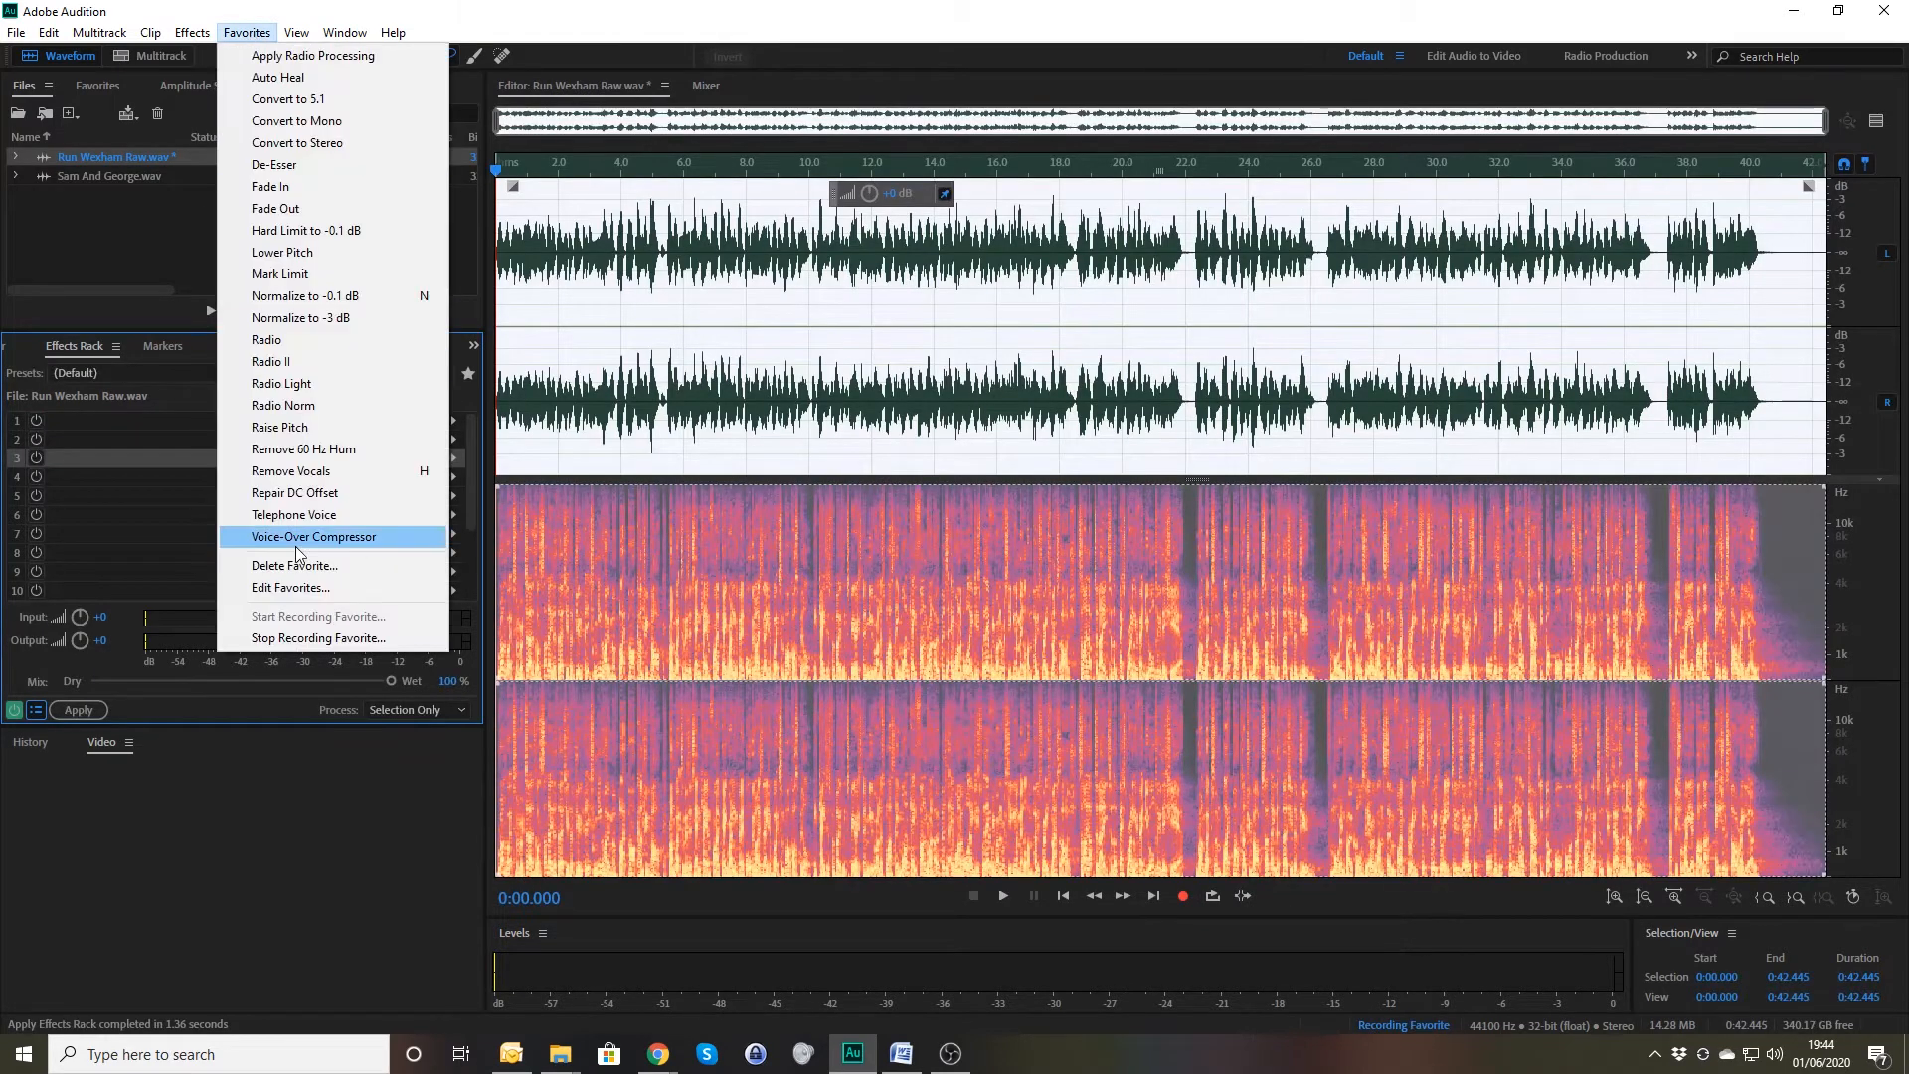
left_click(307, 636)
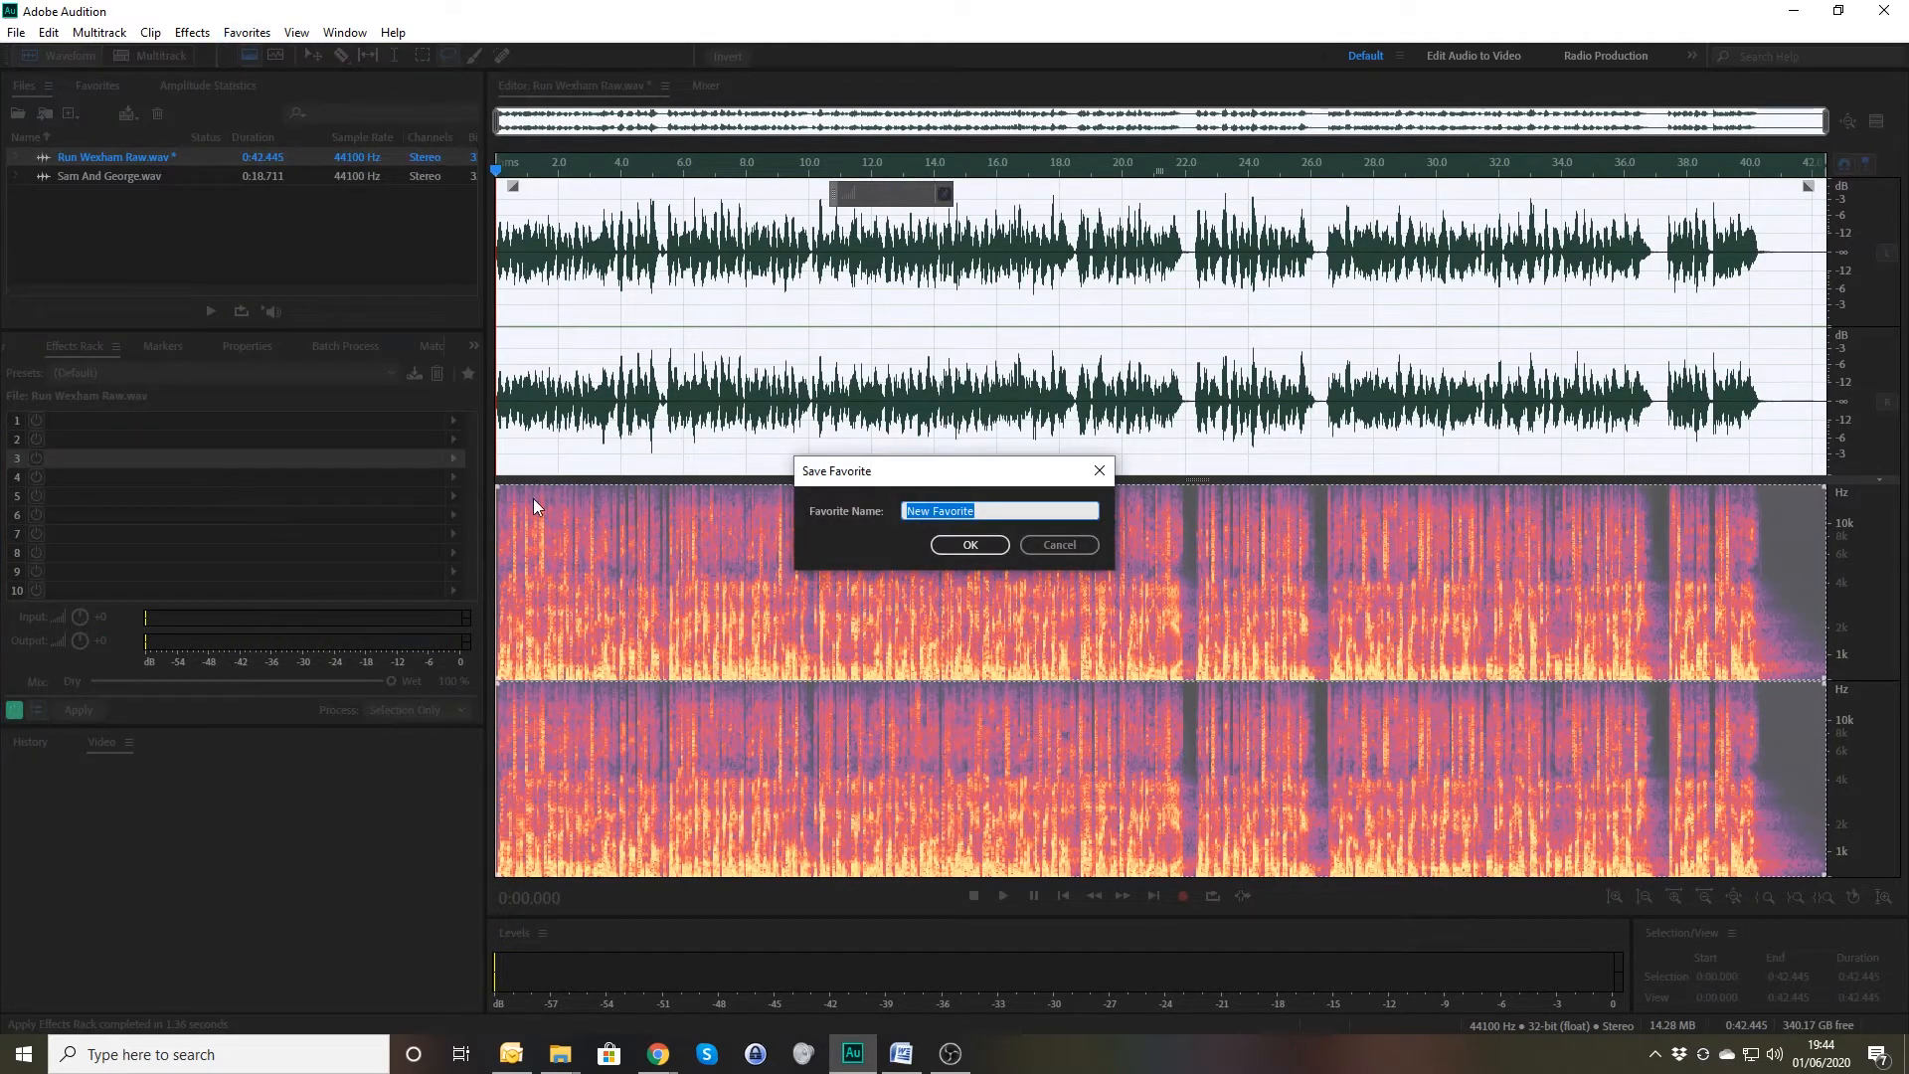
type("Test Favourite")
key("Return")
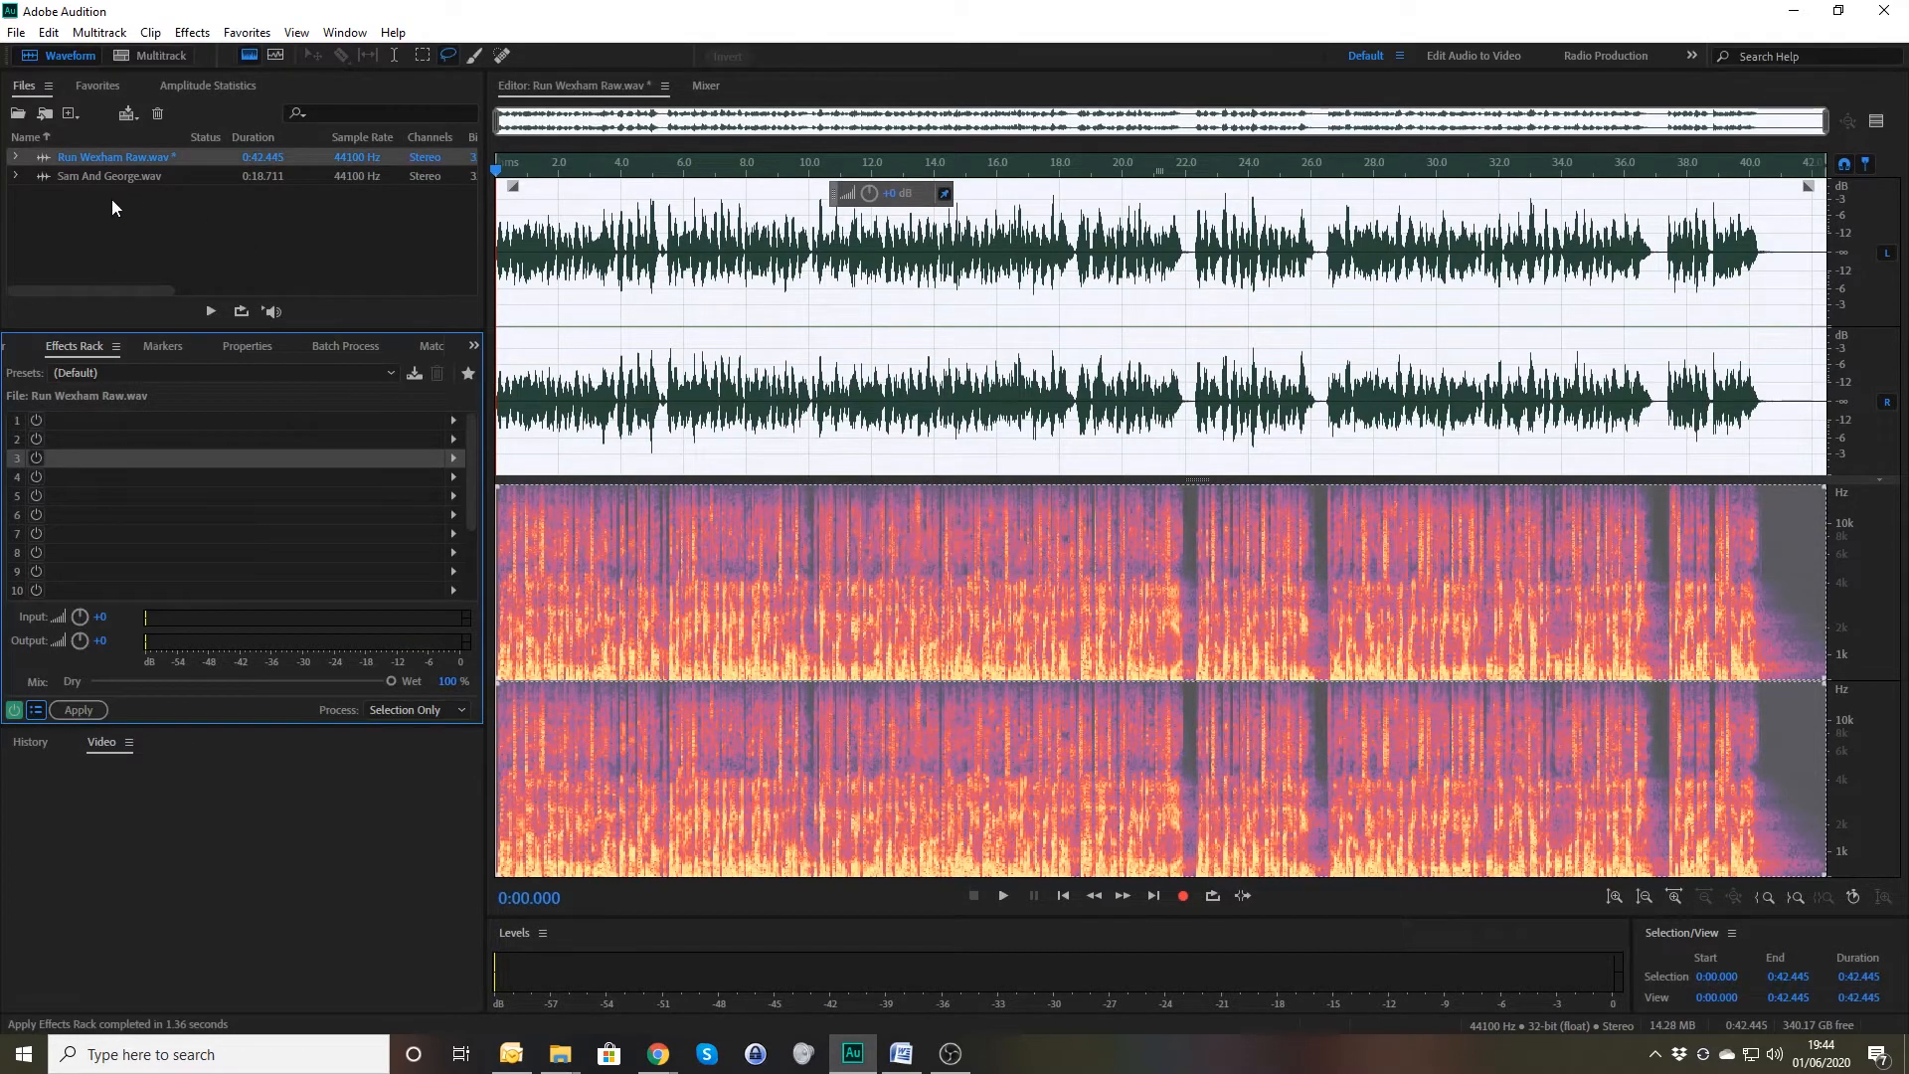
Play a short passage of the processed Run Wexham Raw.wav from about 5 seconds in.
left_click(652, 314)
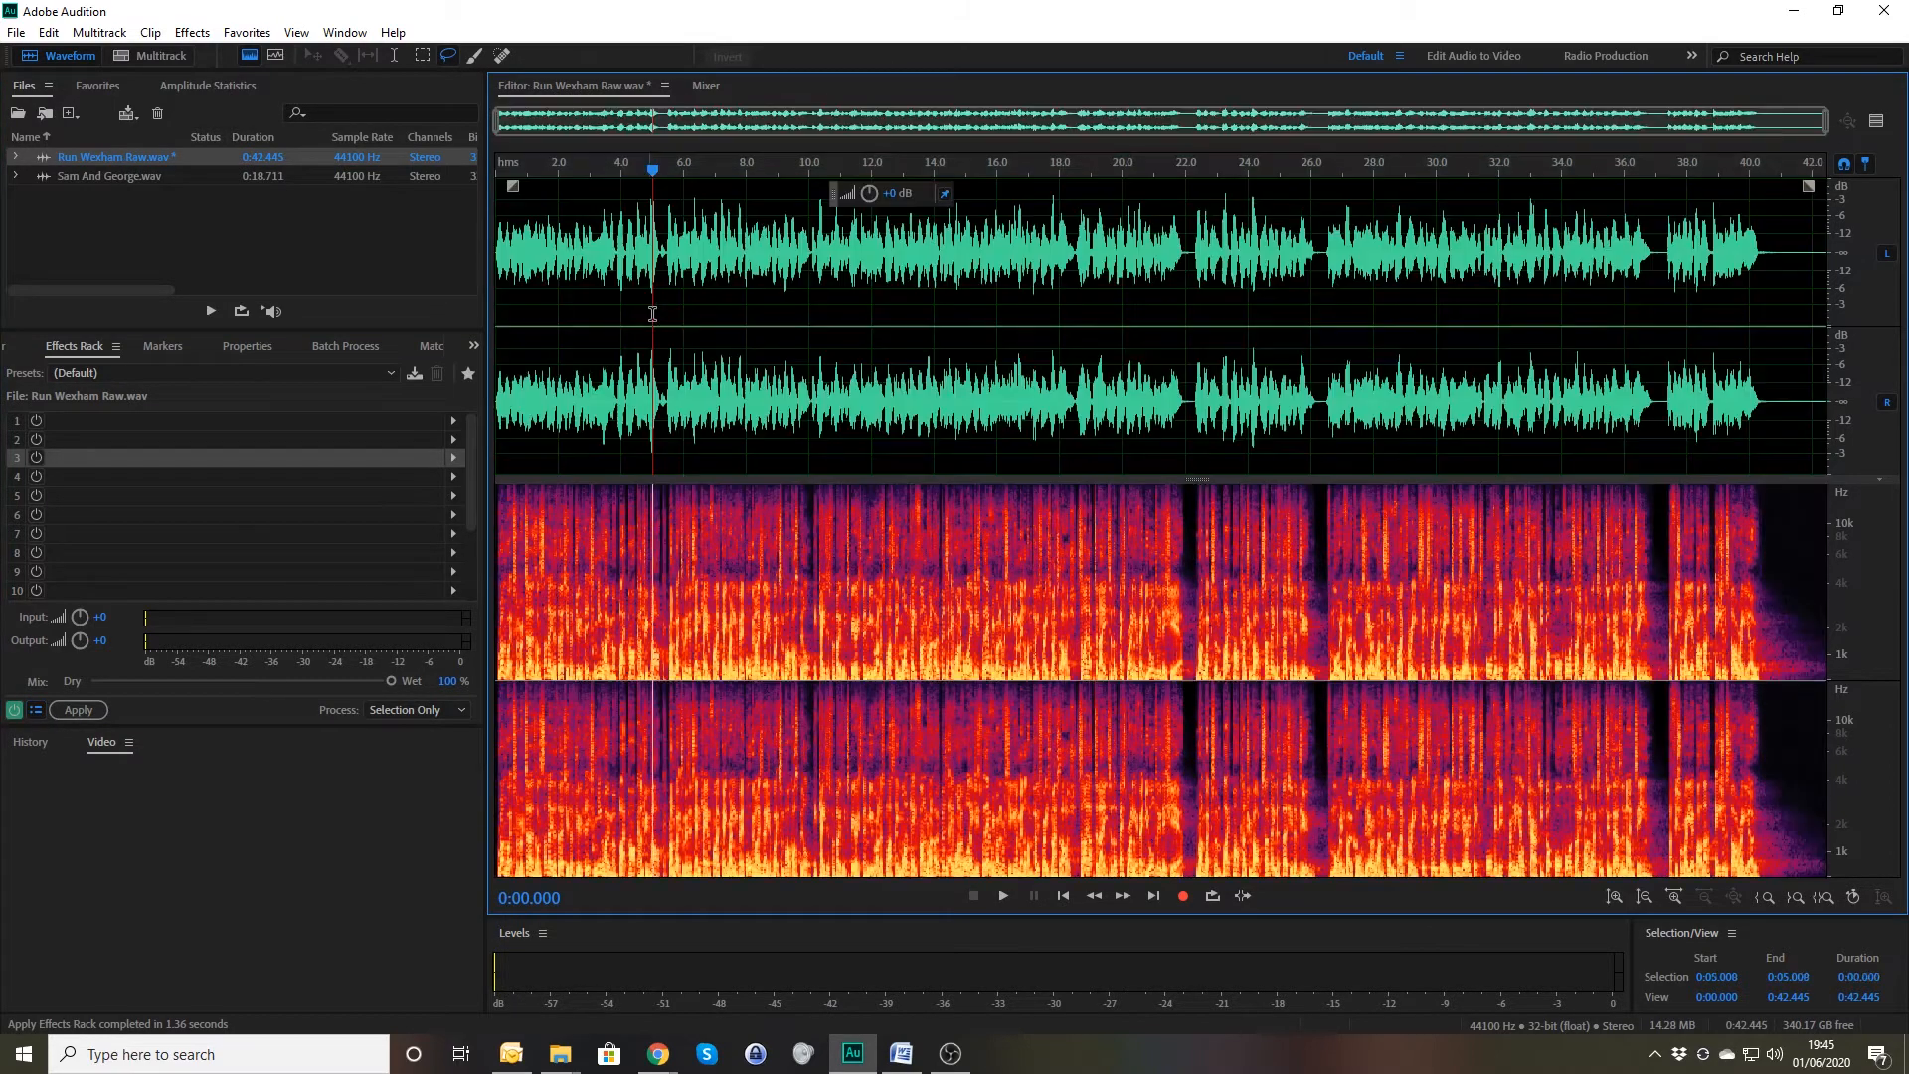
key("space")
key("space")
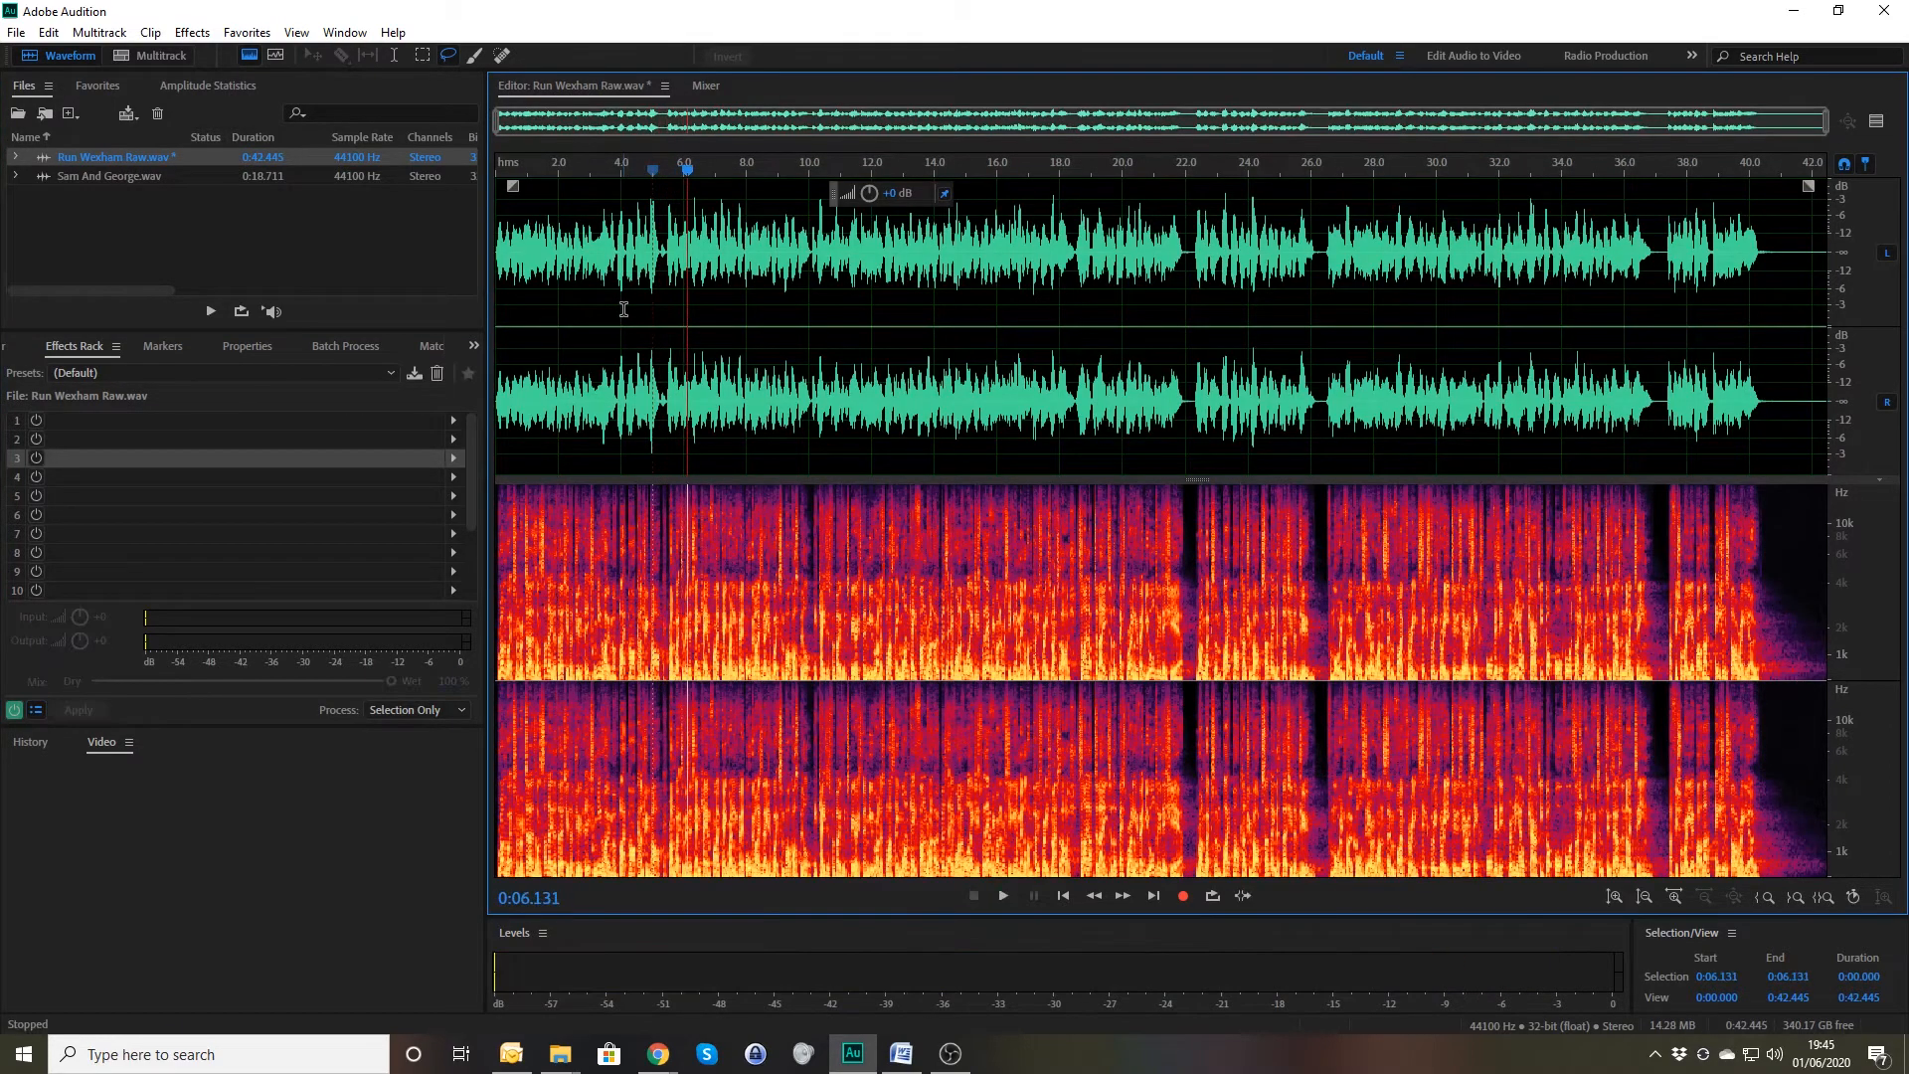
Undo all the processing on Run Wexham Raw.wav to restore the raw recording.
key("ctrl+z")
key("ctrl+z")
key("ctrl+z")
key("ctrl+z")
key("ctrl+z")
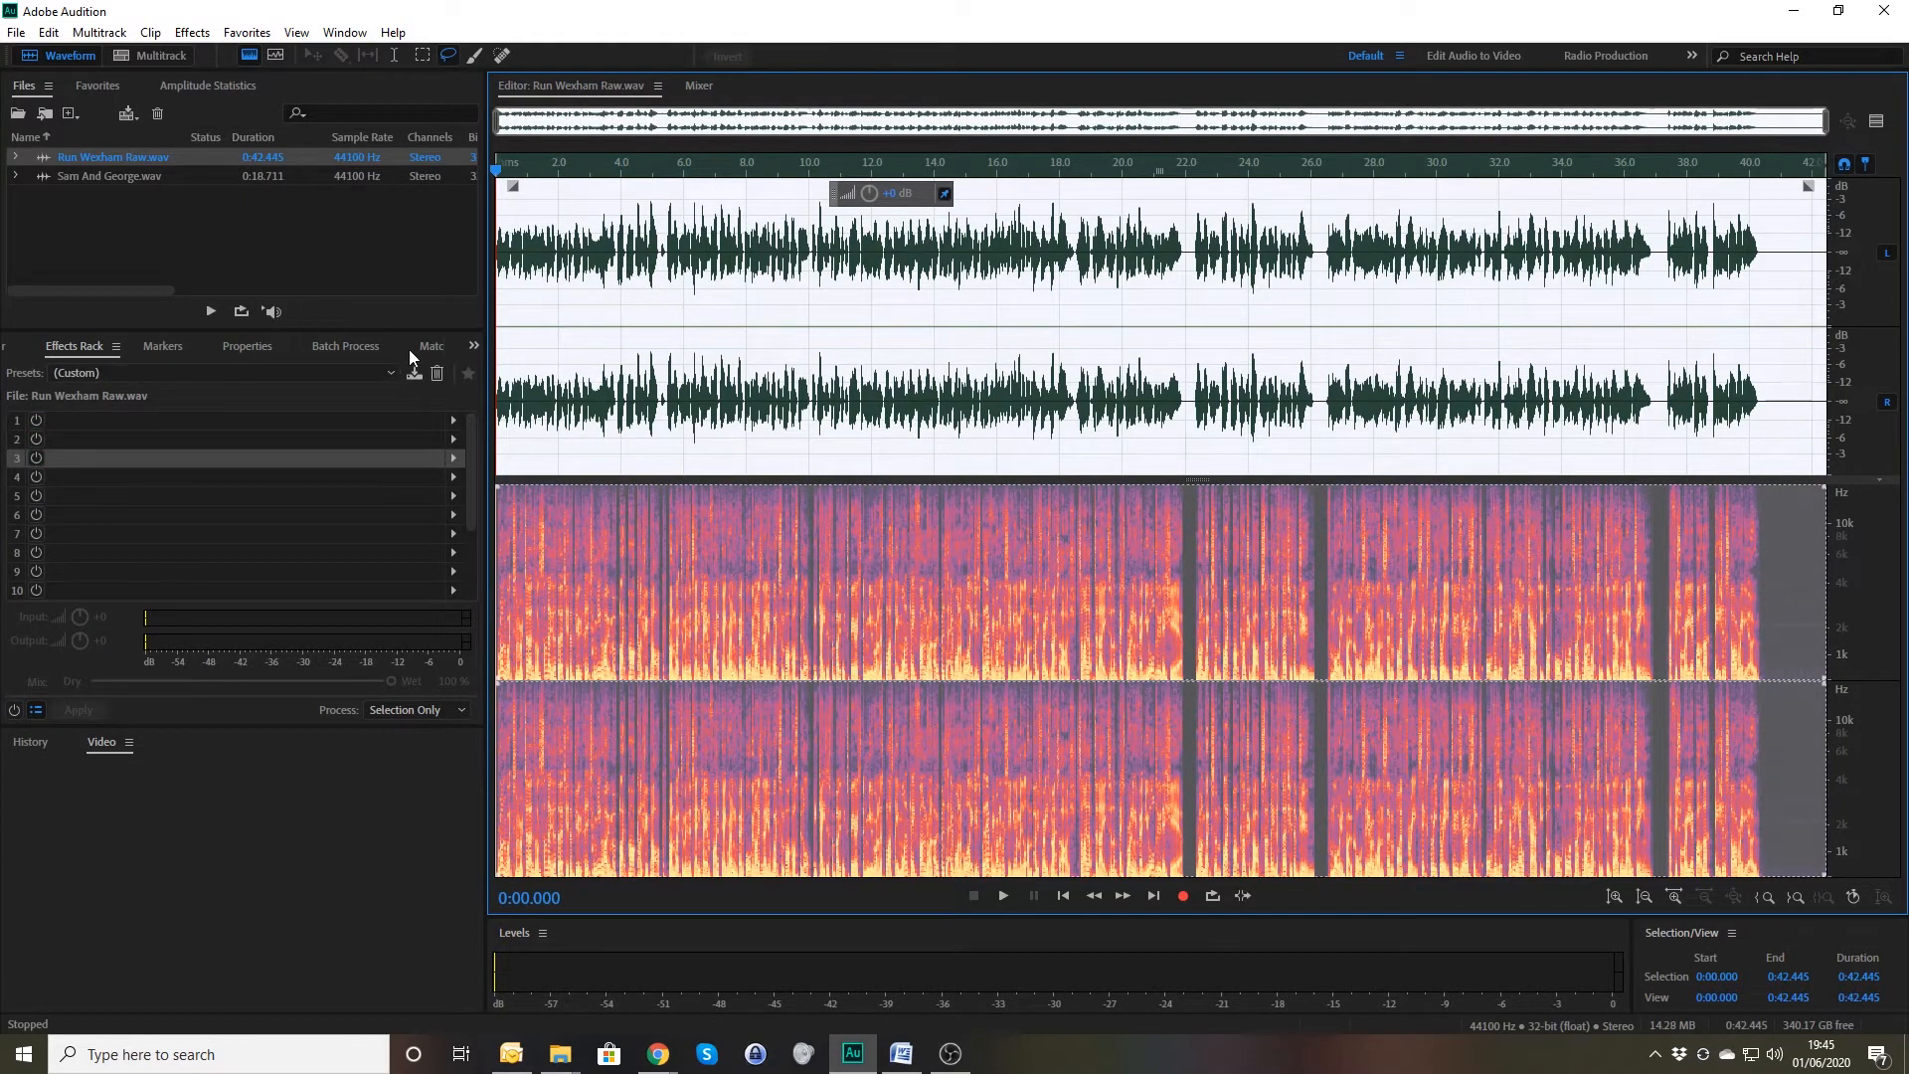
Batch process Run Wexham Raw.wav and Sam And George.wav with the Test Favourite favorite.
left_click(344, 346)
left_click(81, 181, "shift")
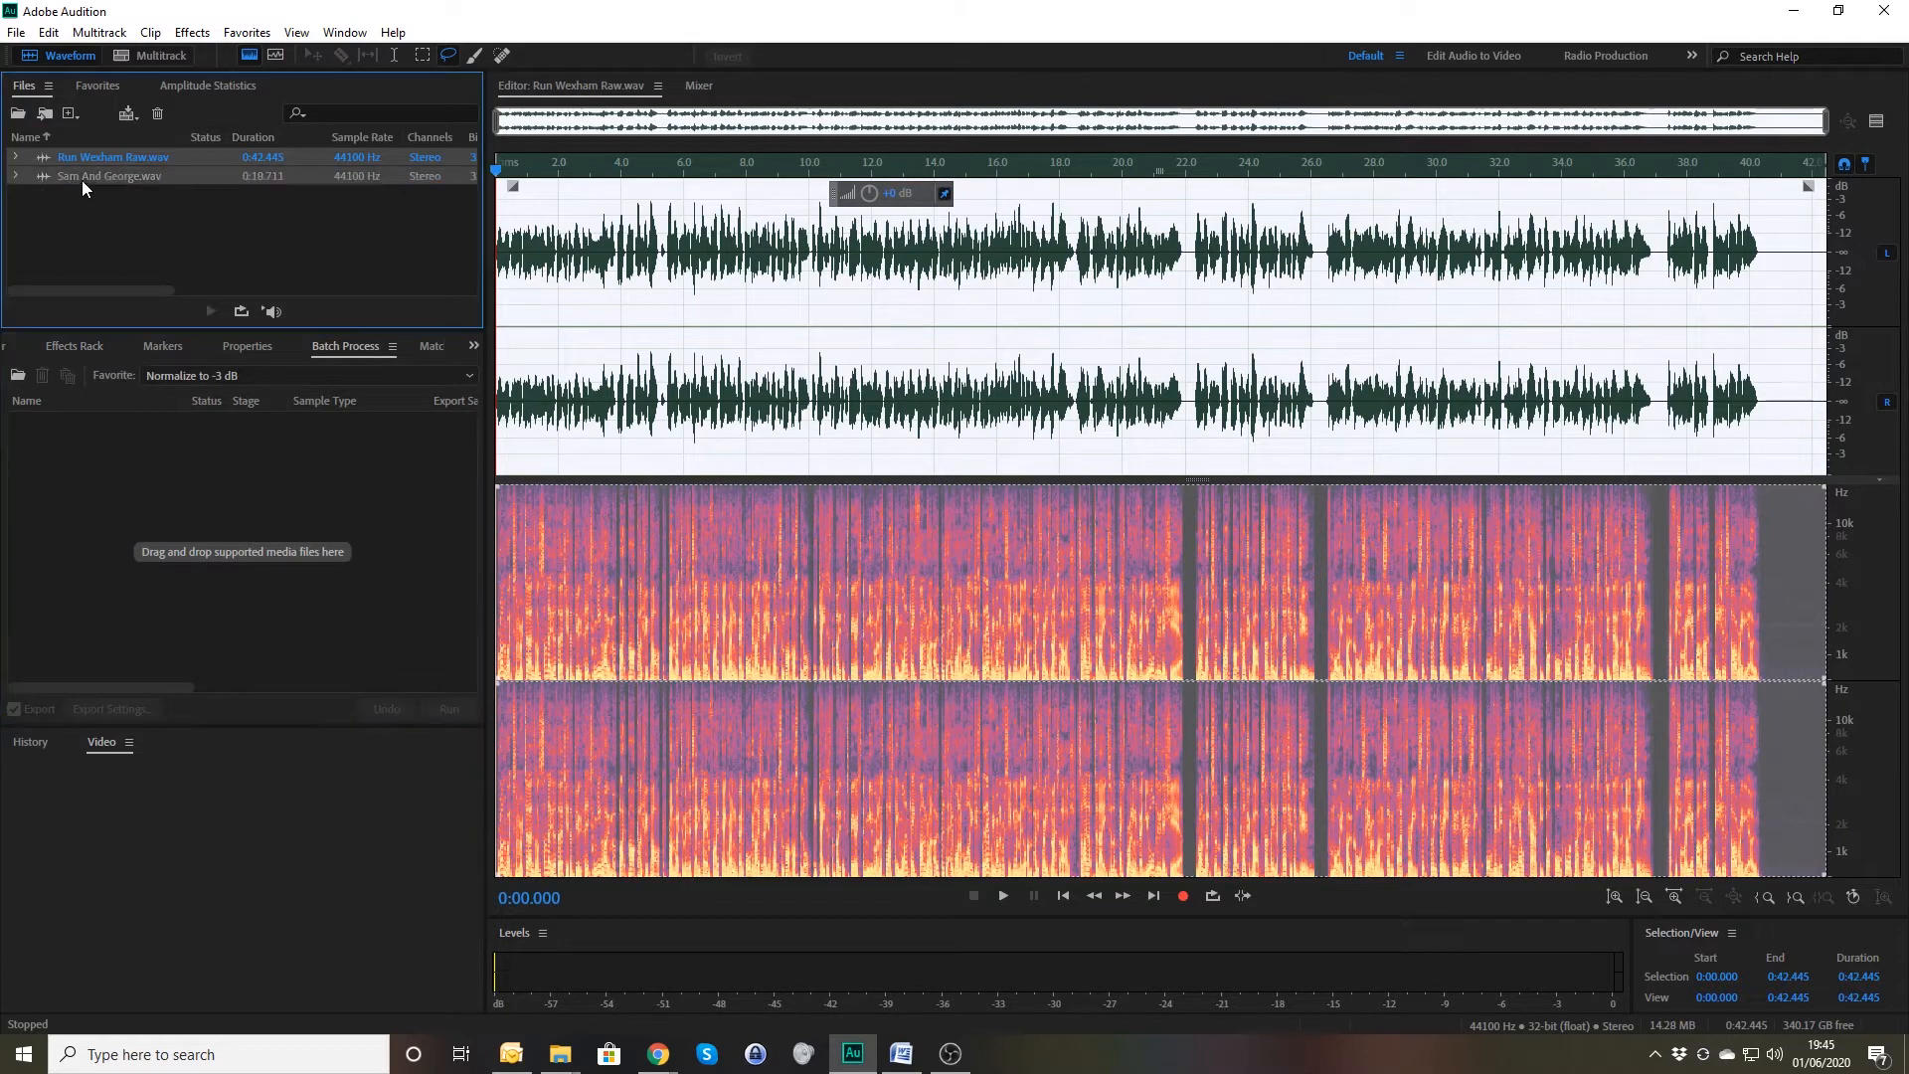
left_click_drag(98, 165, 169, 503)
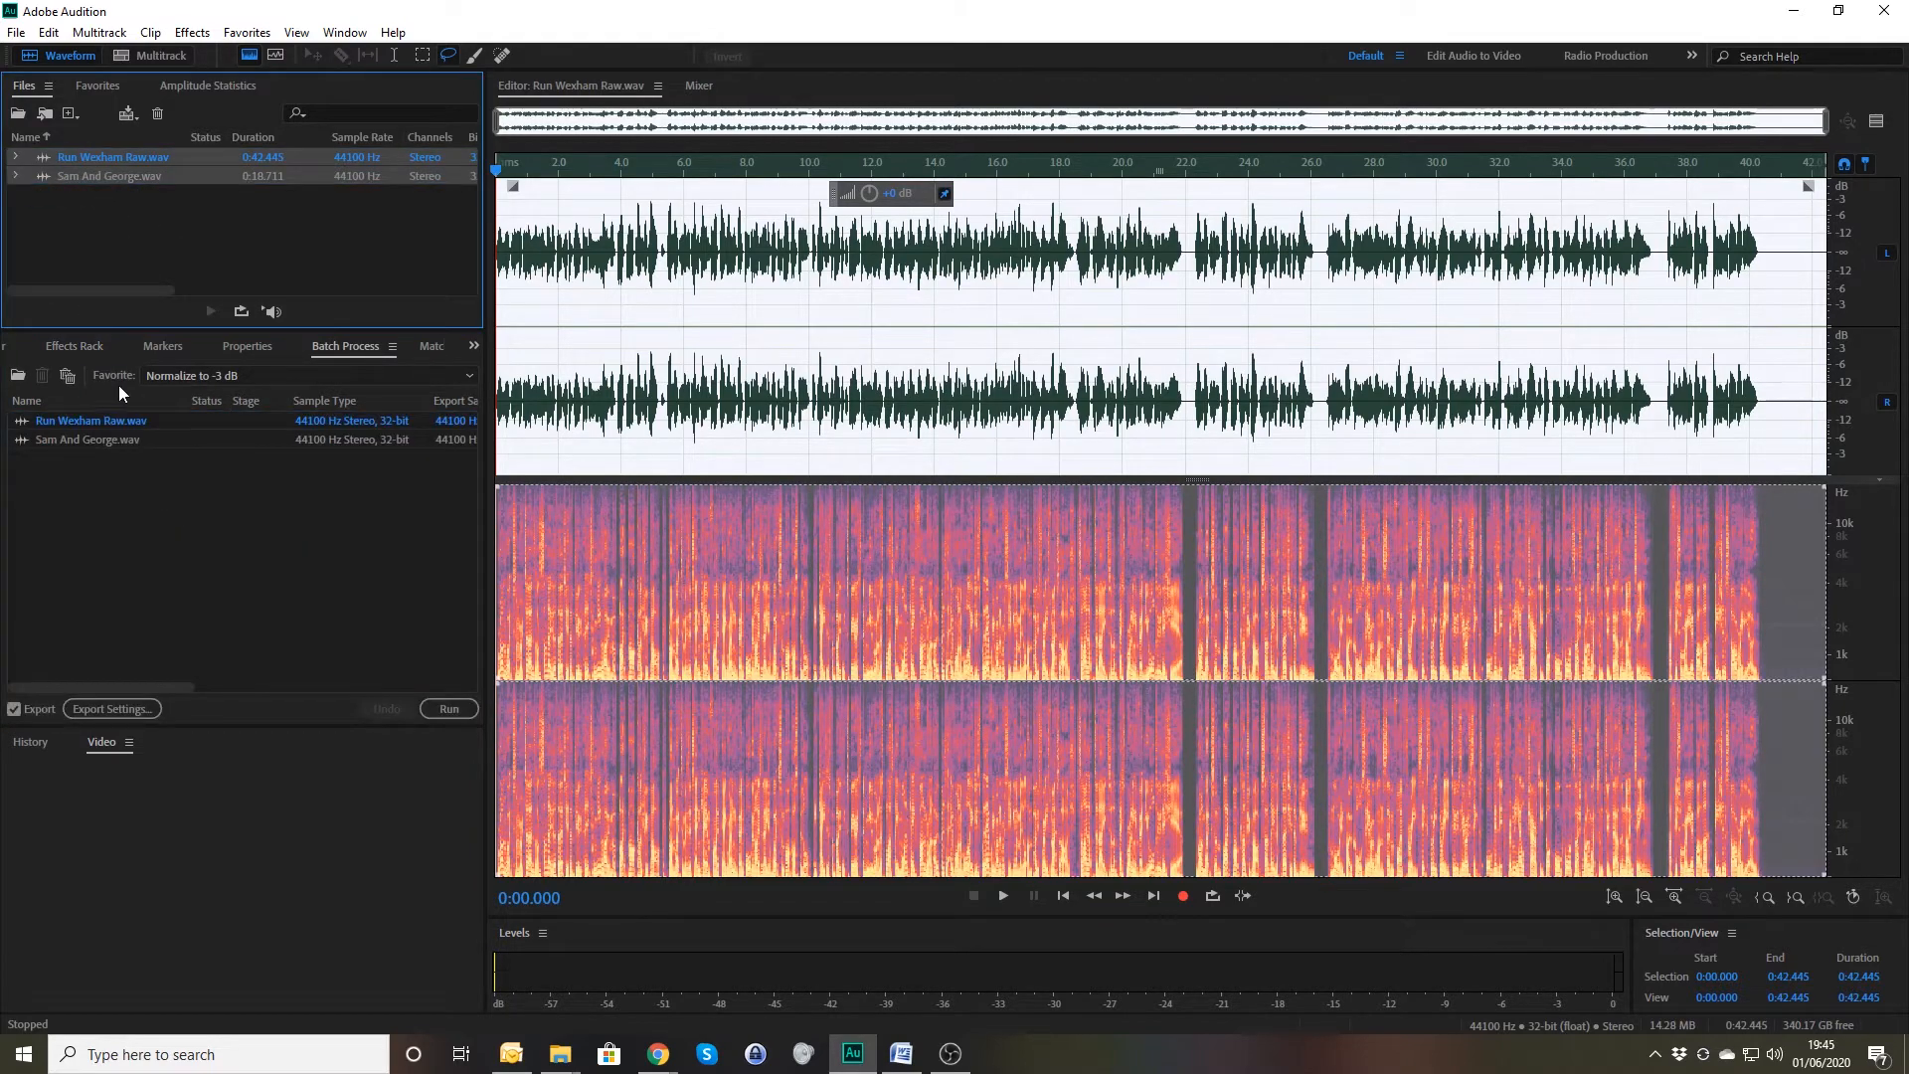
left_click(279, 381)
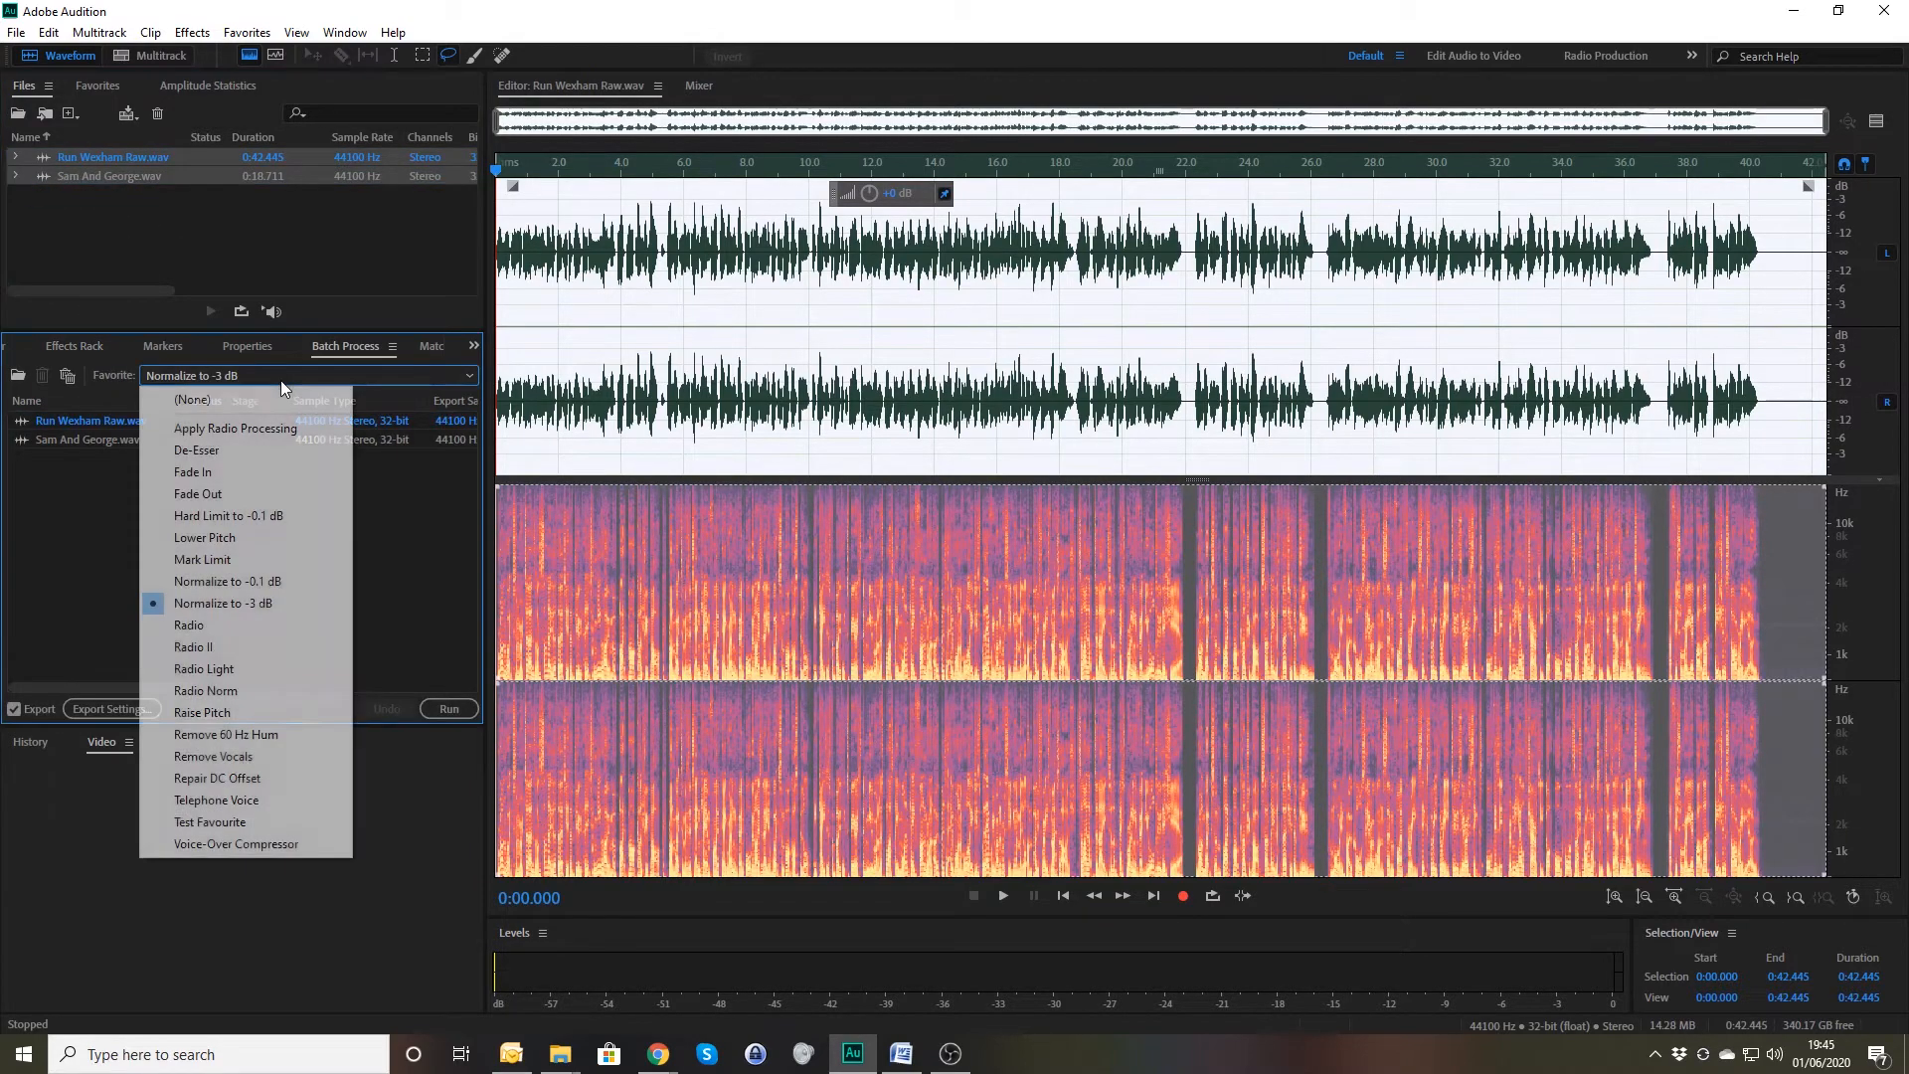
left_click(231, 821)
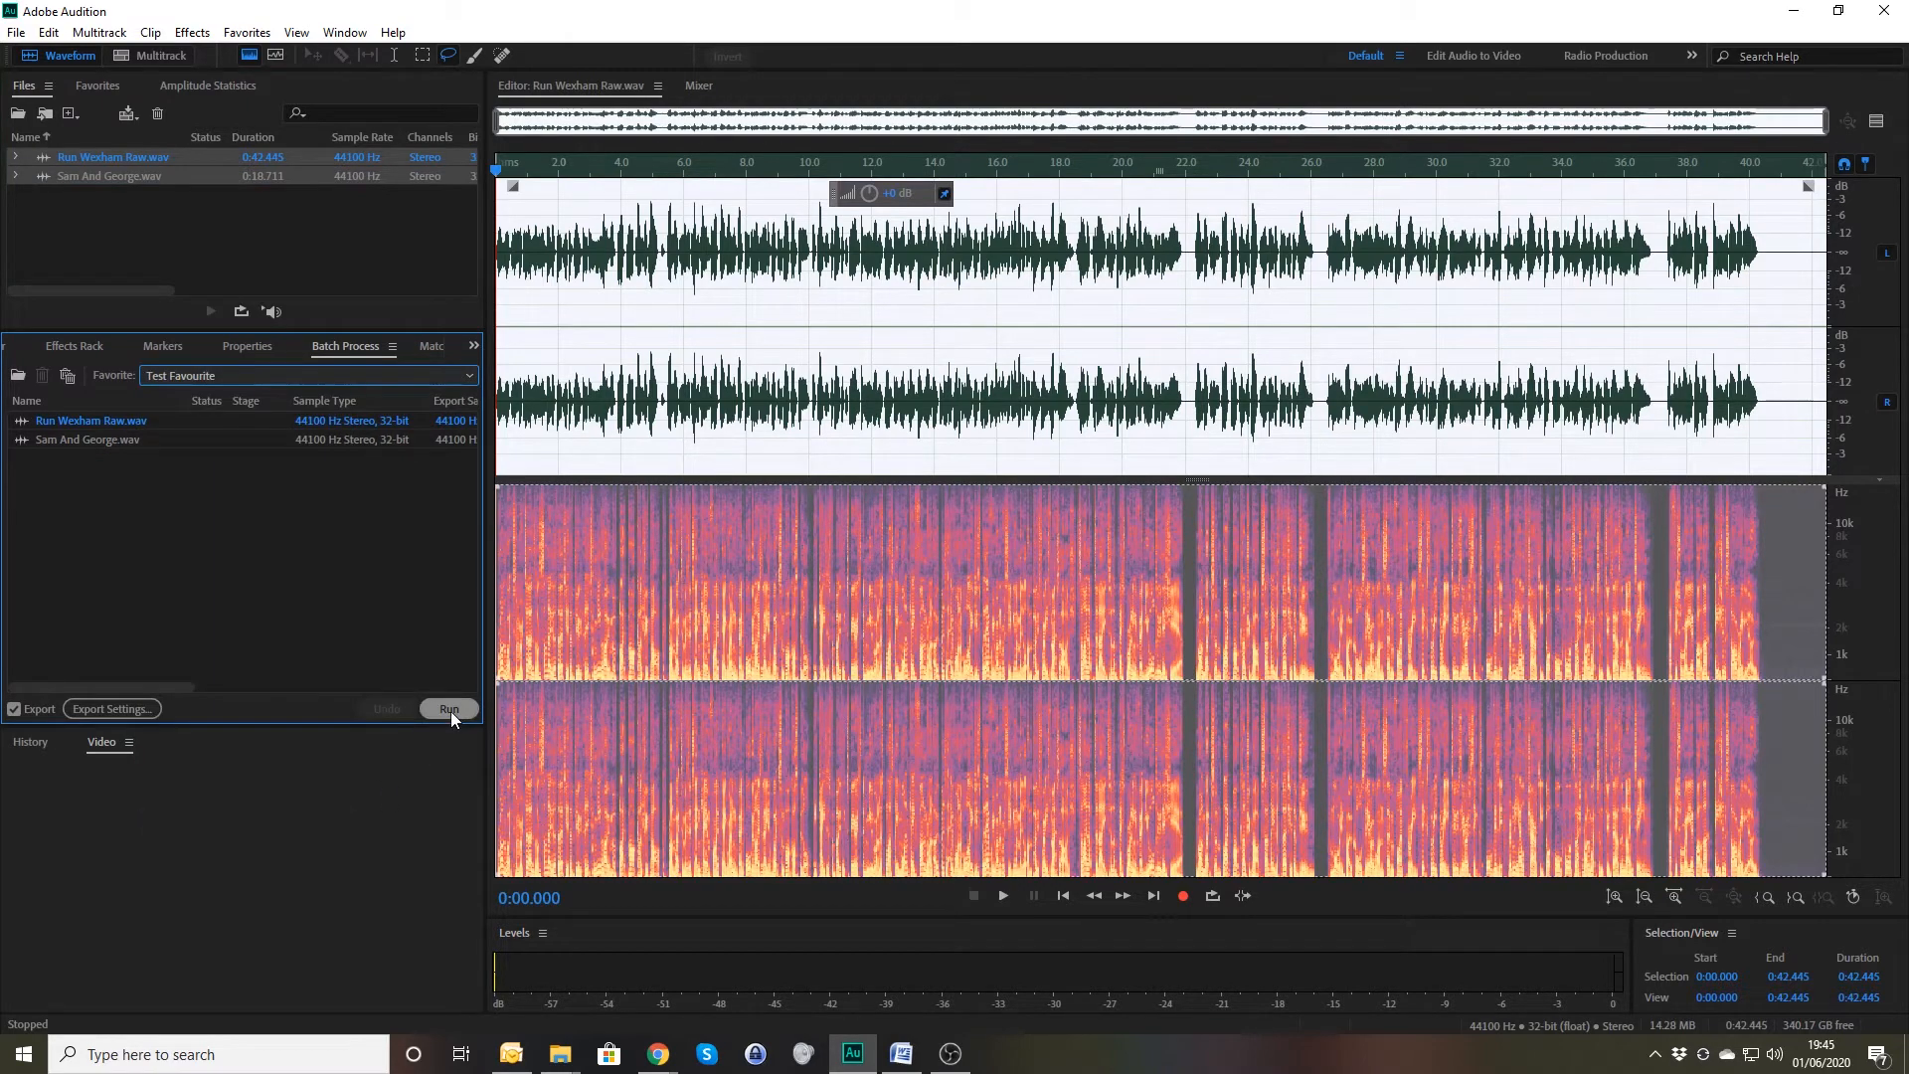
left_click(450, 708)
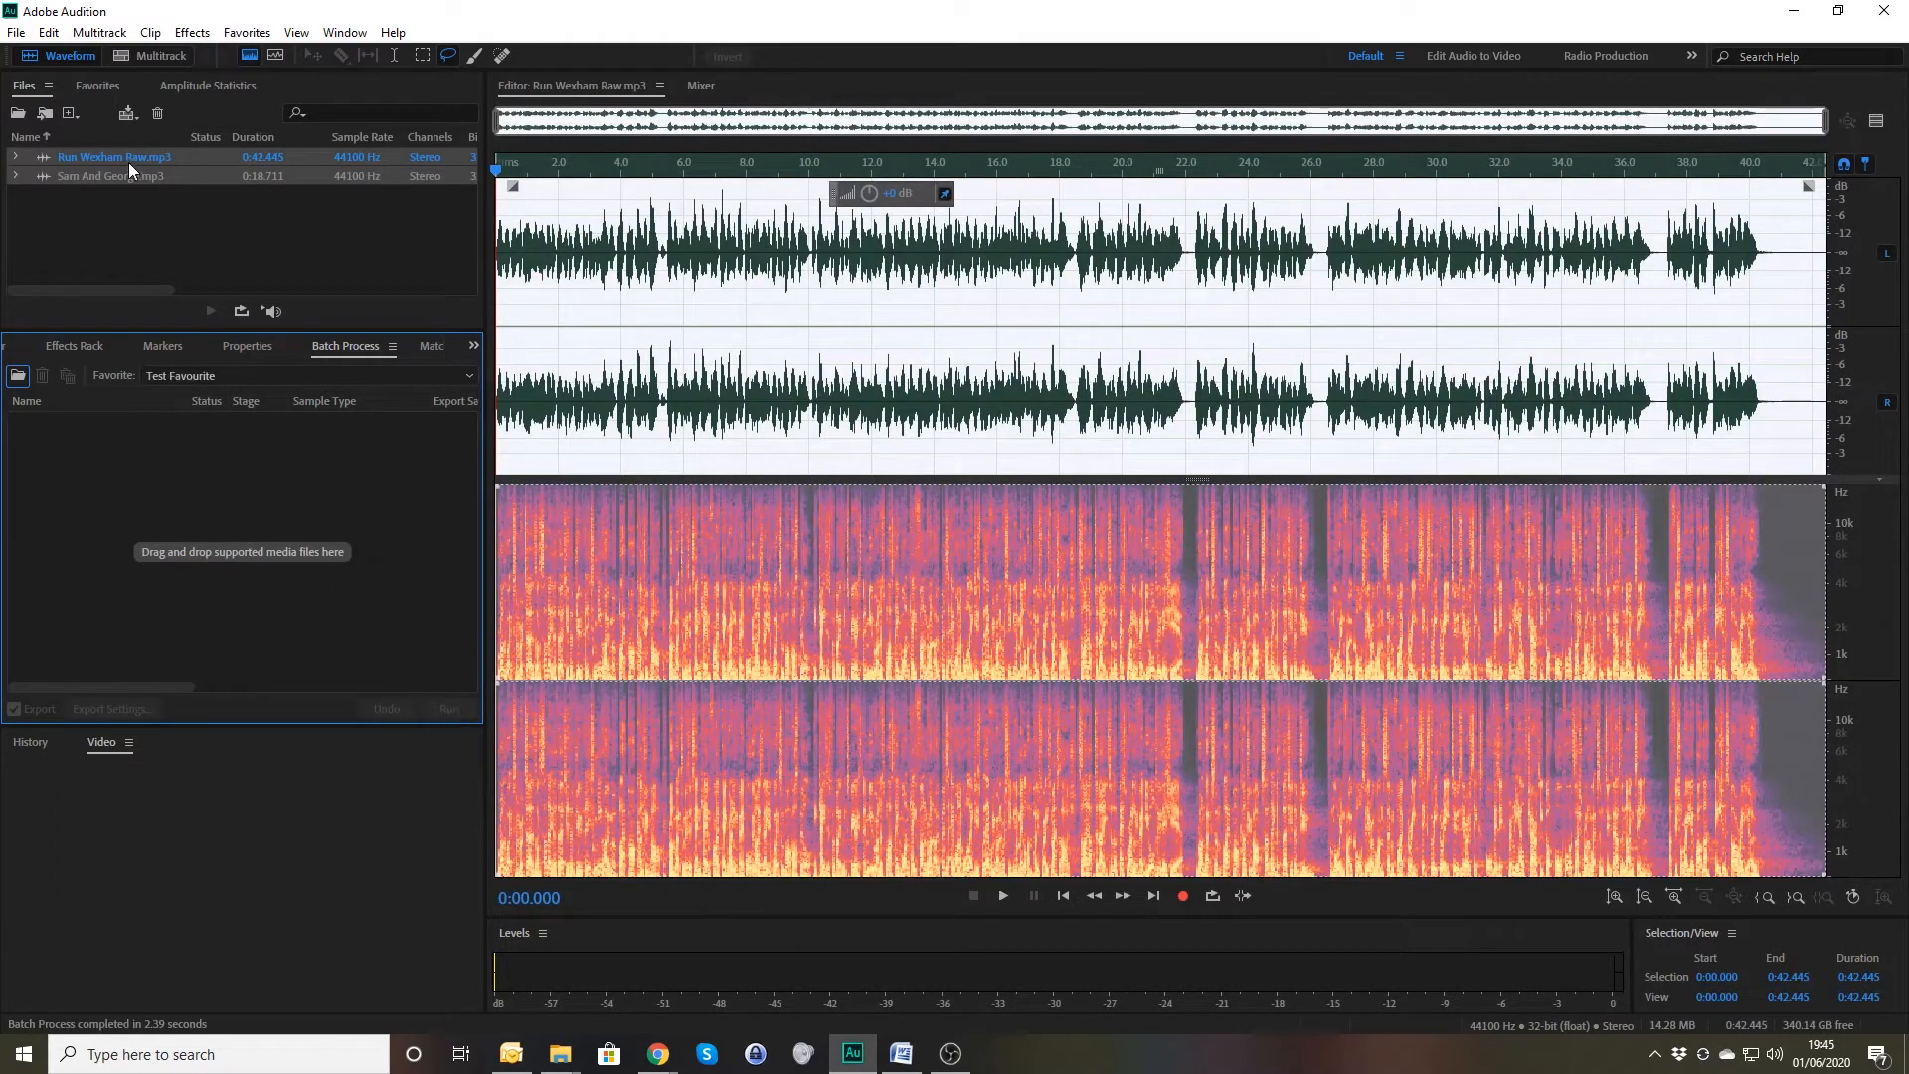
Play short passages of the batch-processed Run Wexham Raw.mp3 and Sam And George.mp3.
left_click(530, 261)
key("space")
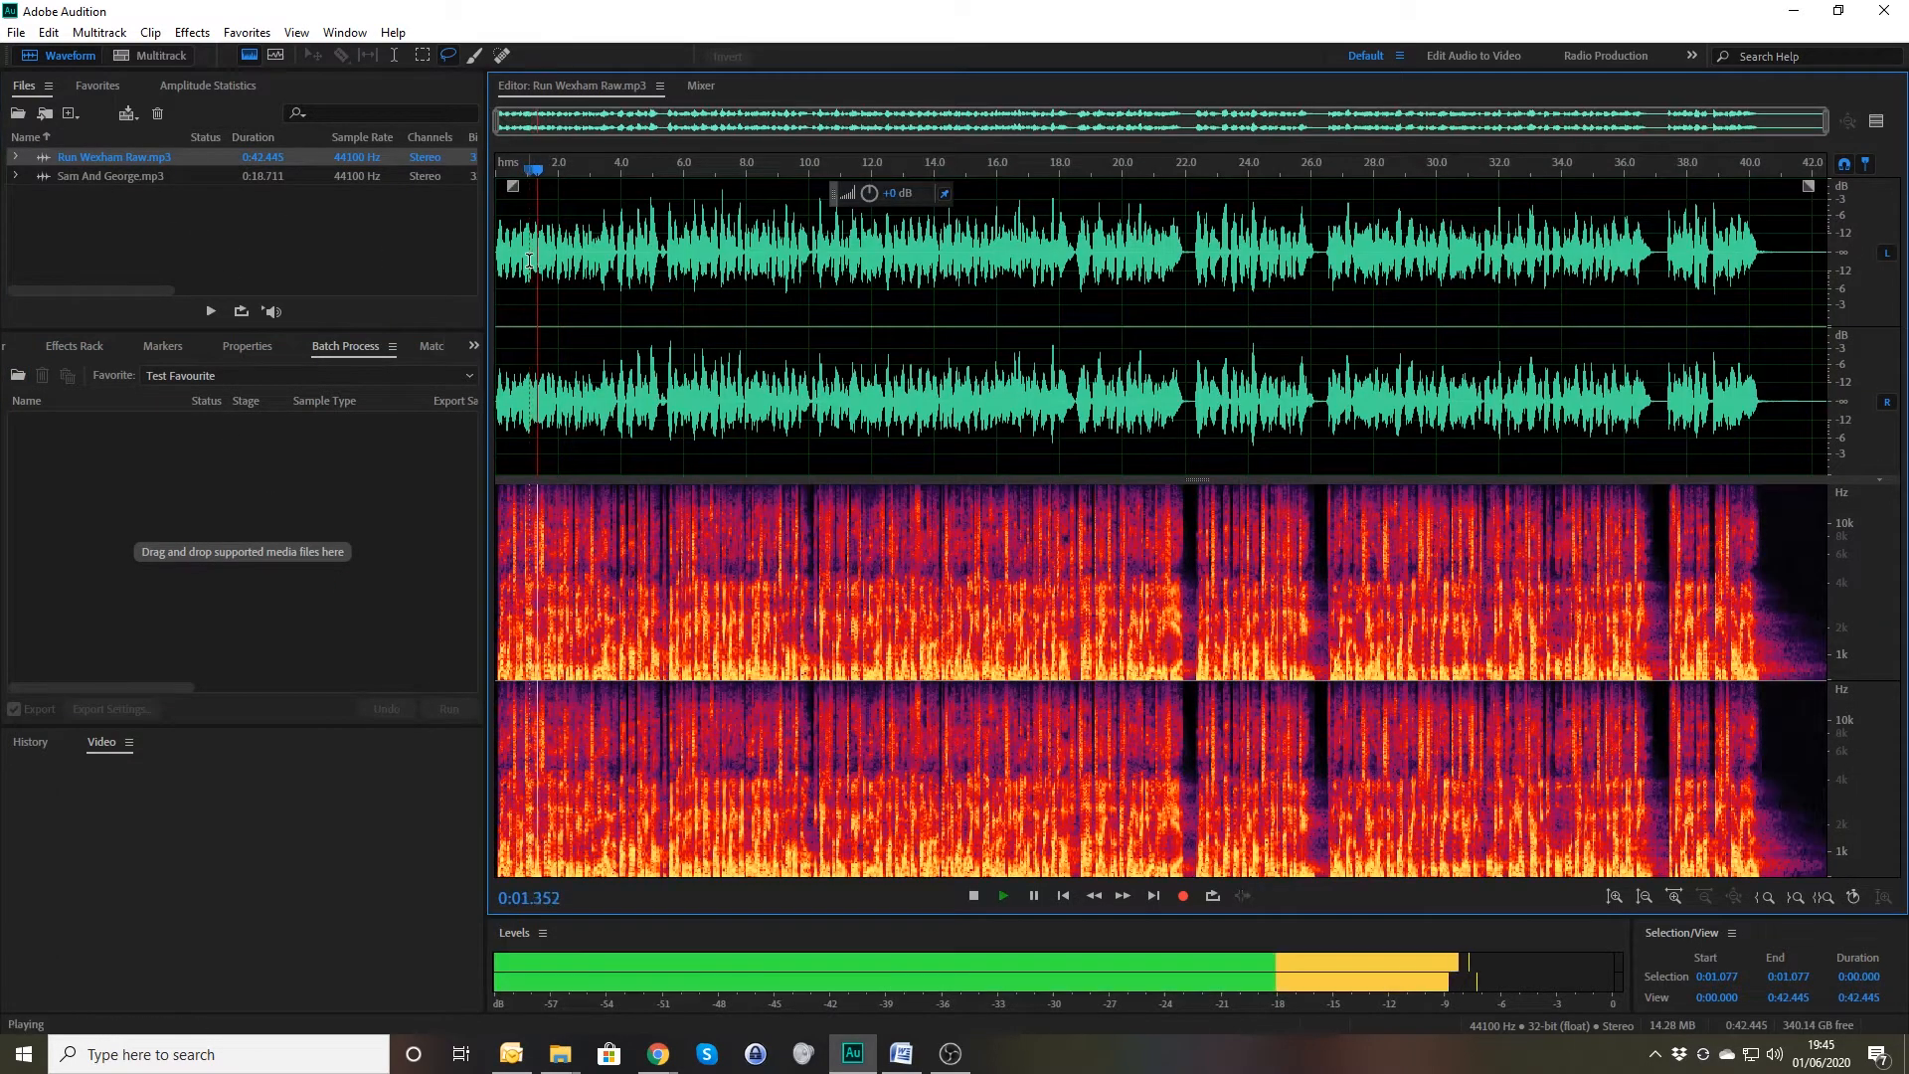
left_click(105, 175)
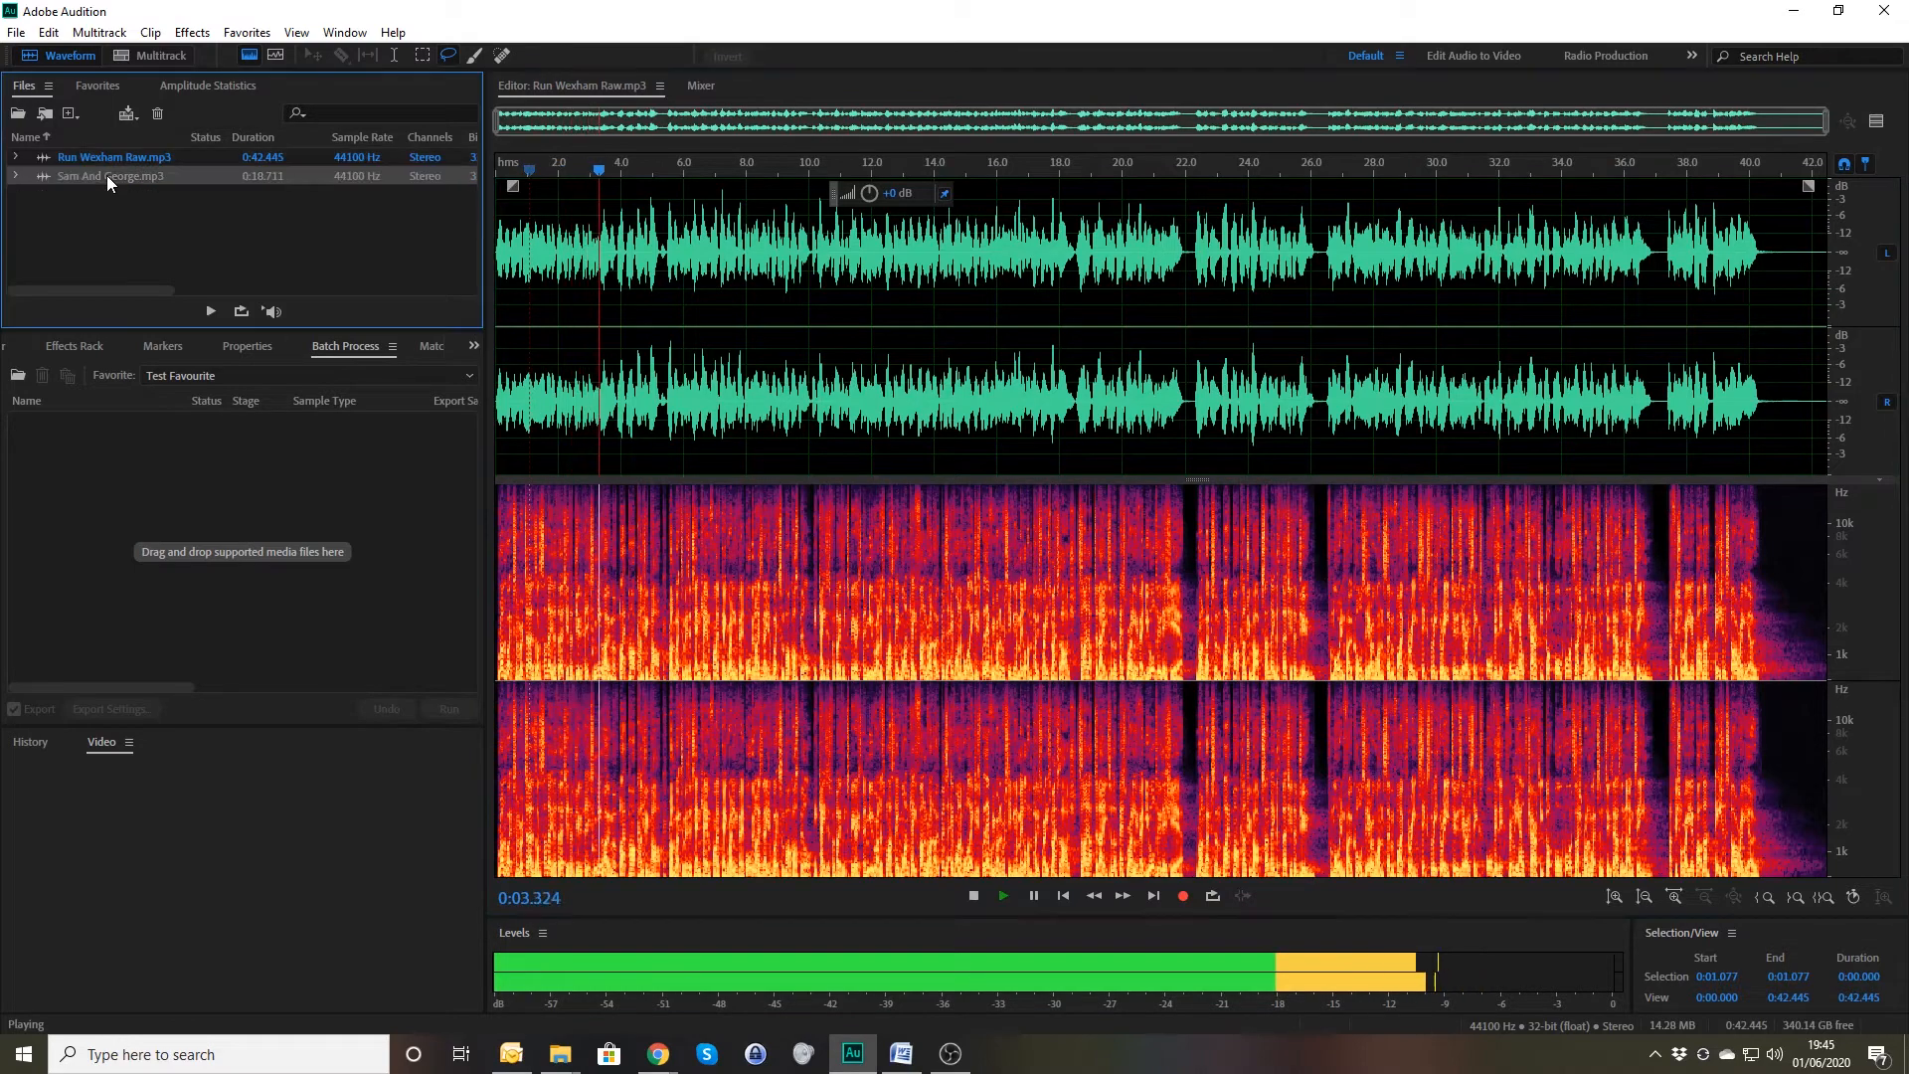
double_click(105, 175)
left_click(567, 298)
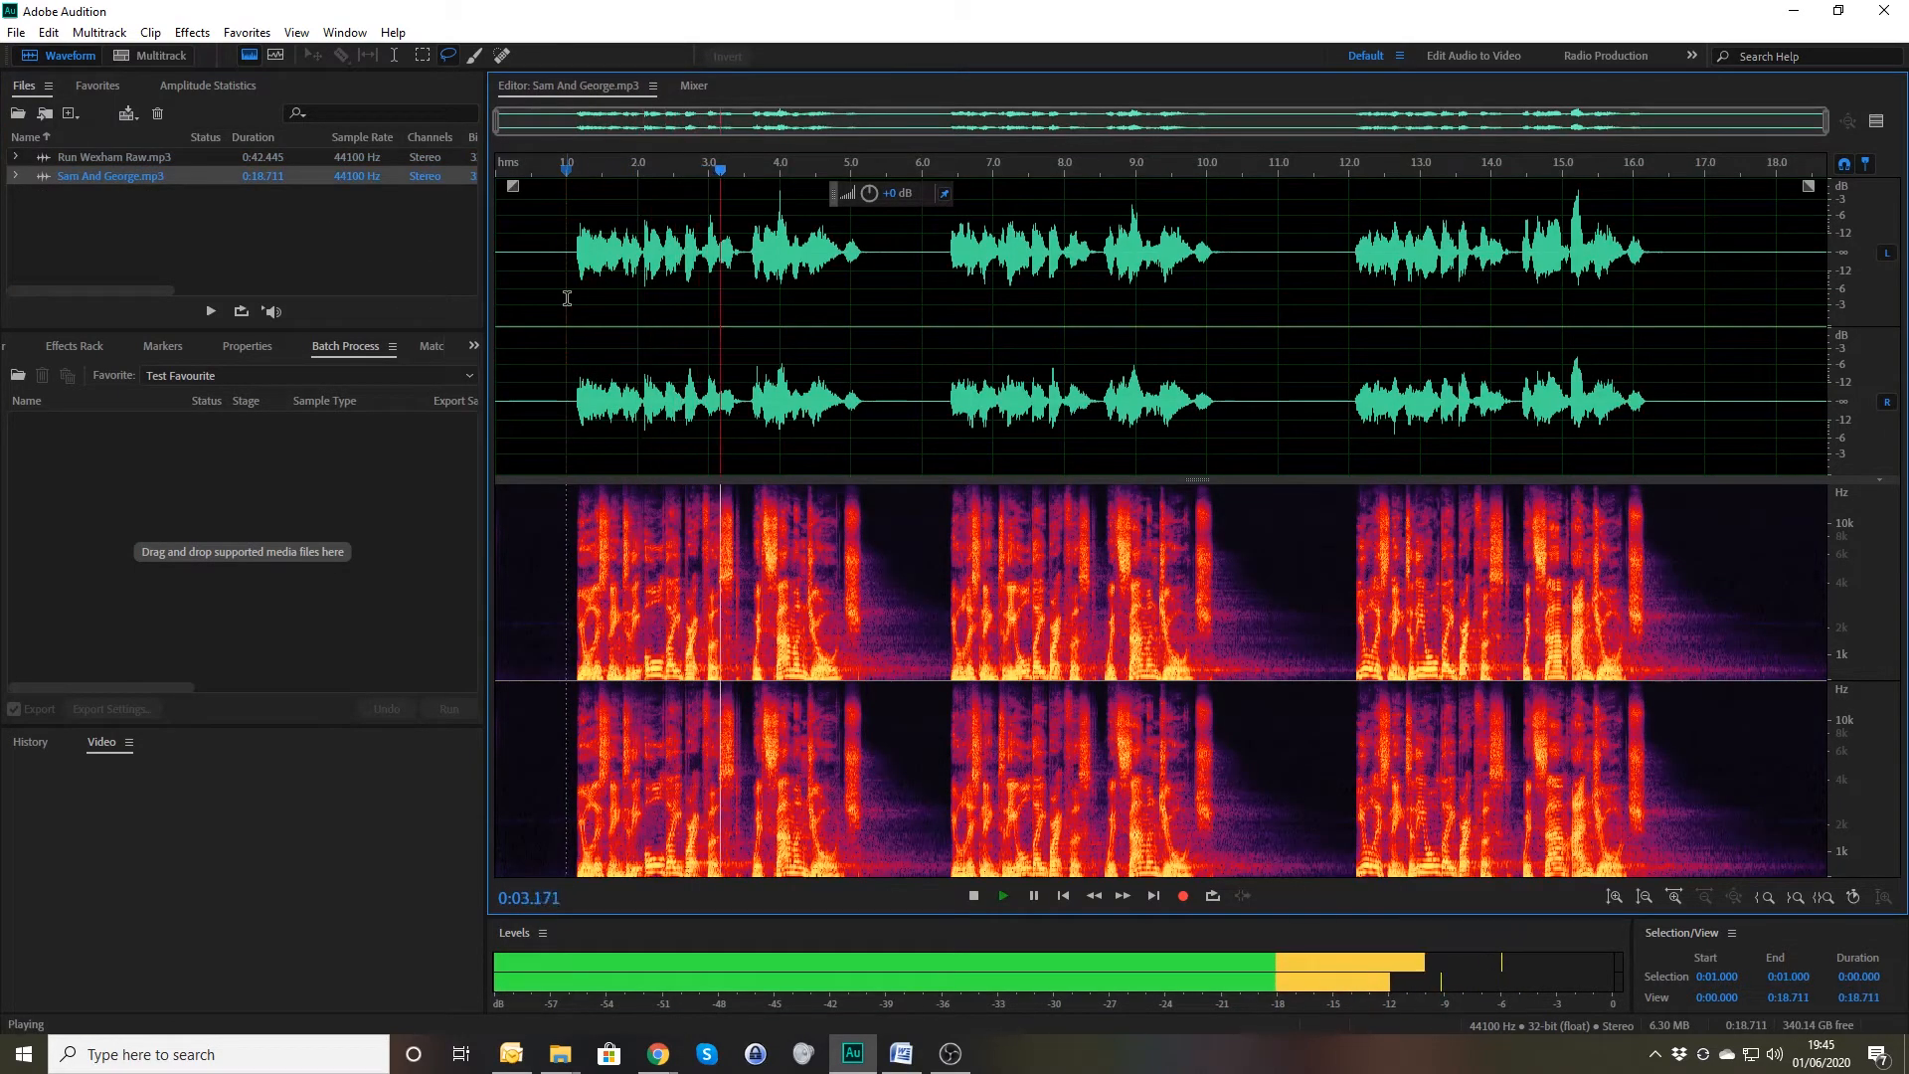
key("space")
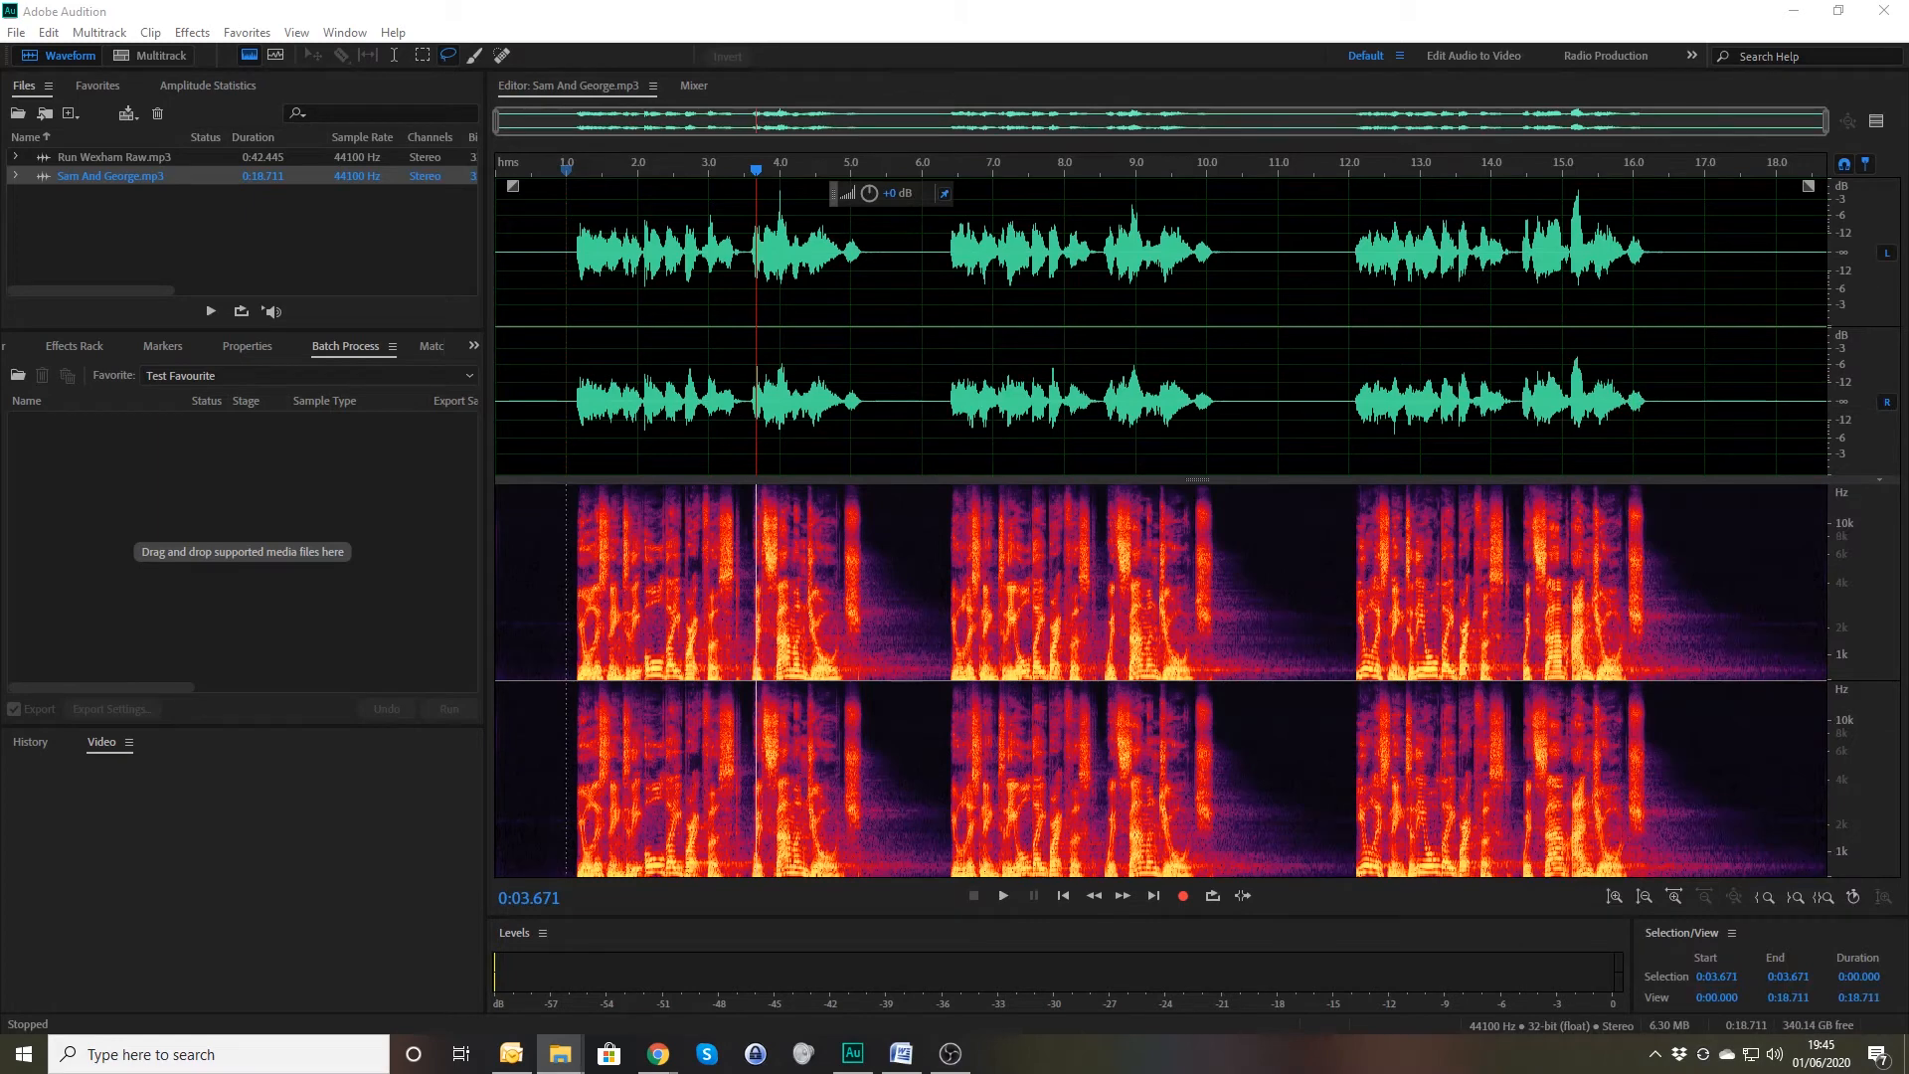
left_click_drag(1143, 267, 112, 265)
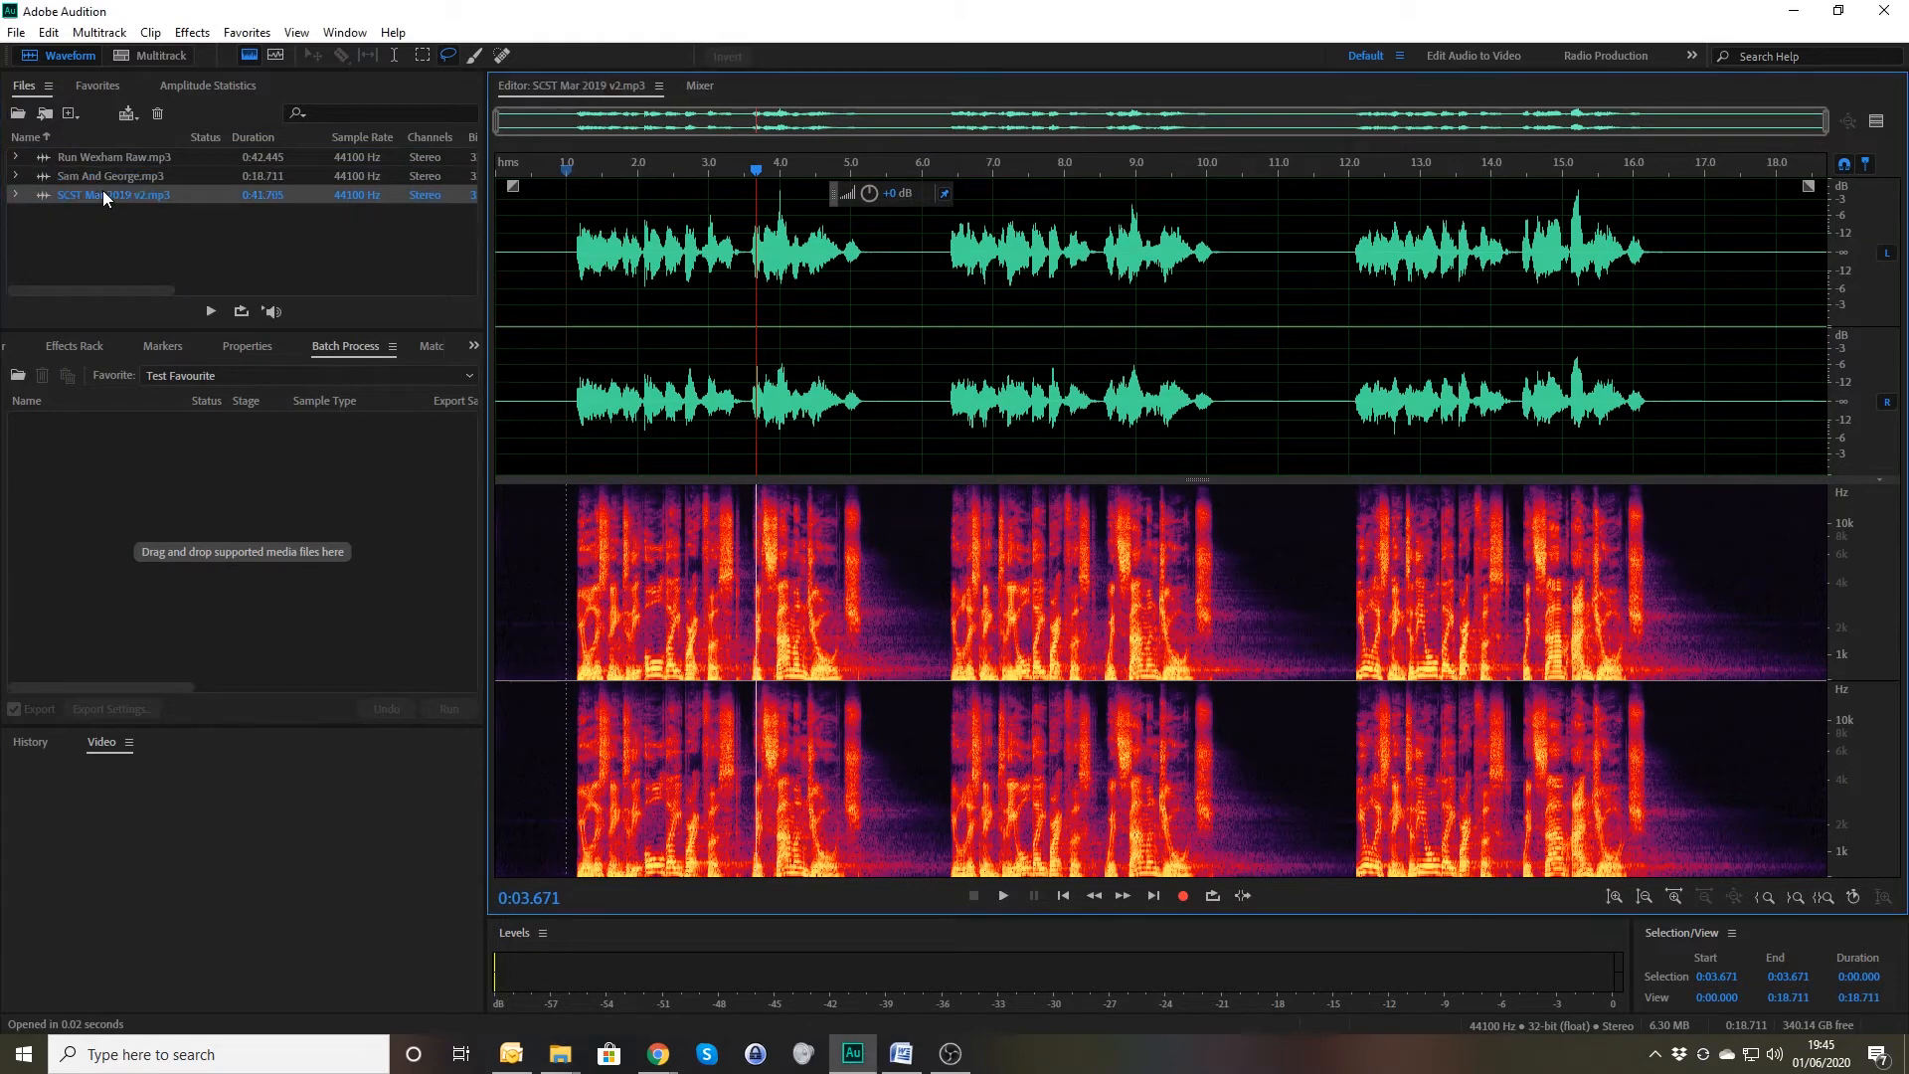
key("space")
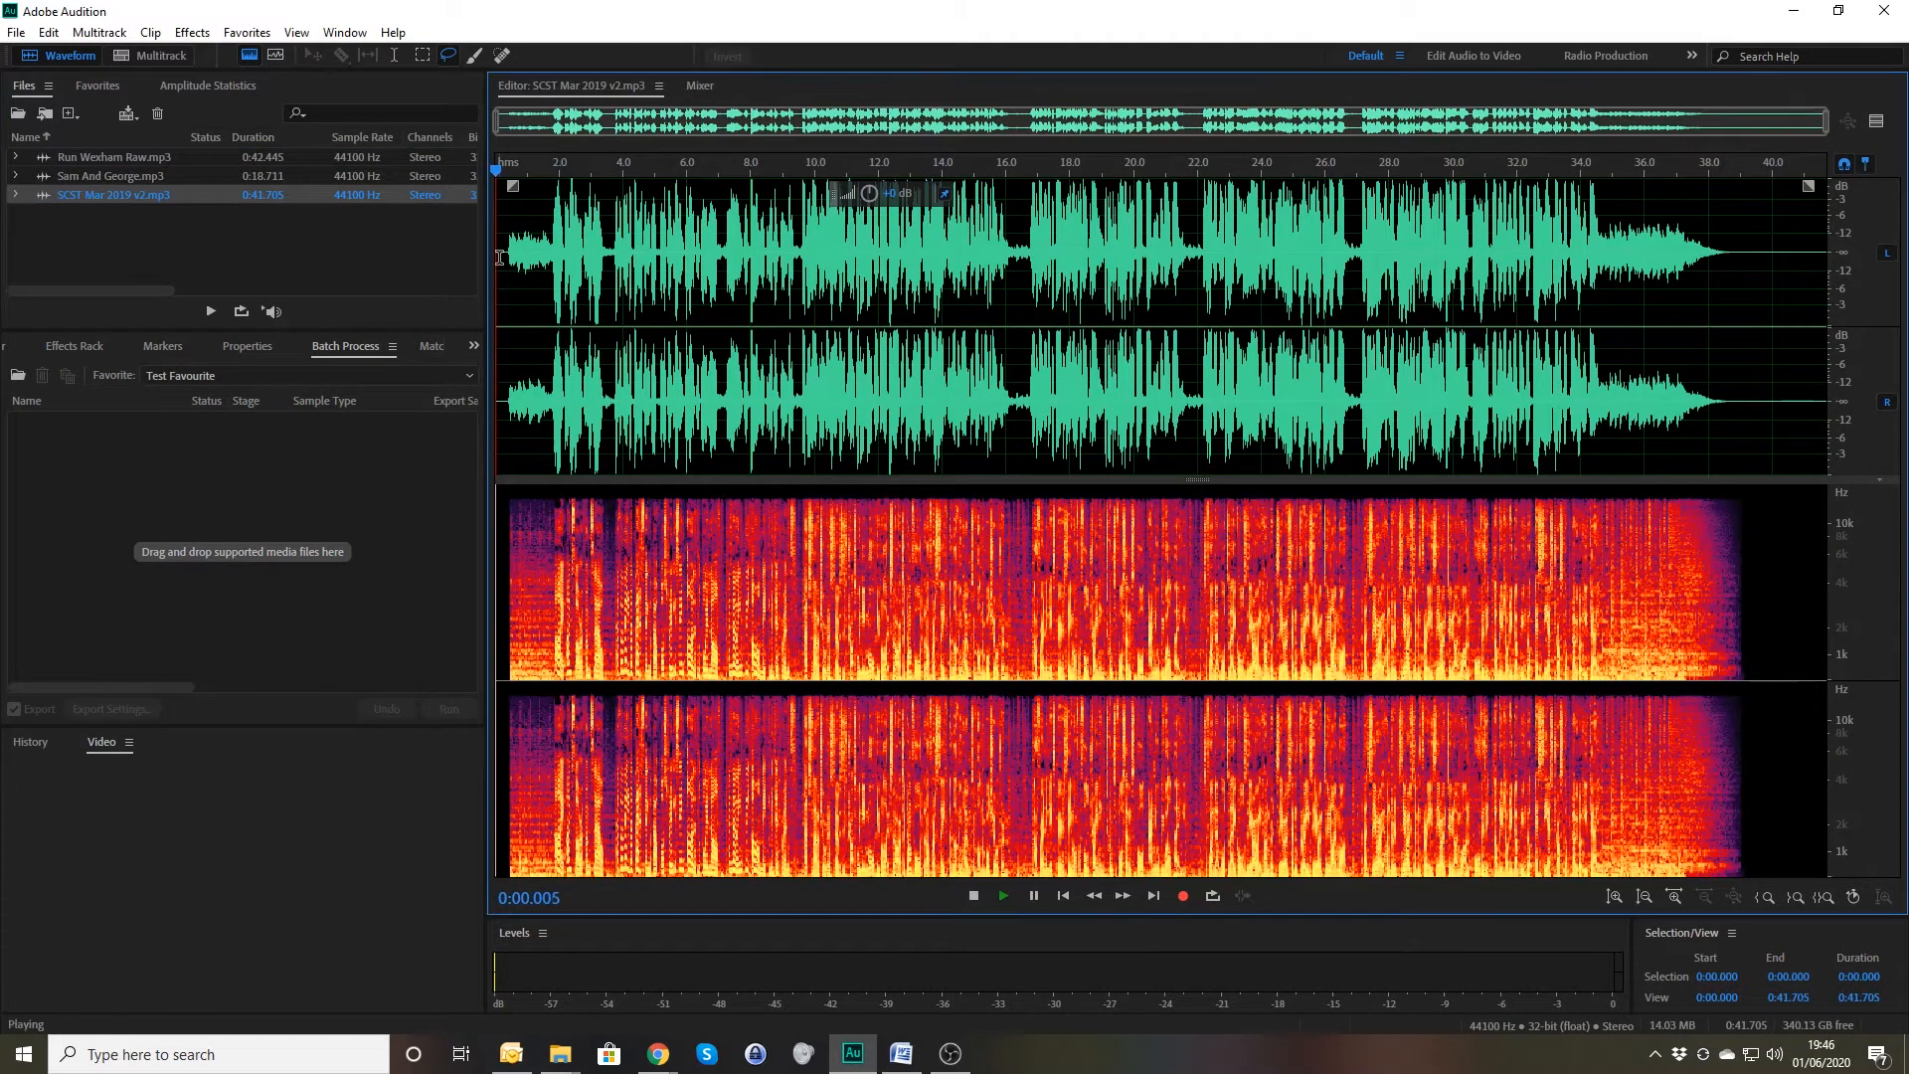
key("space")
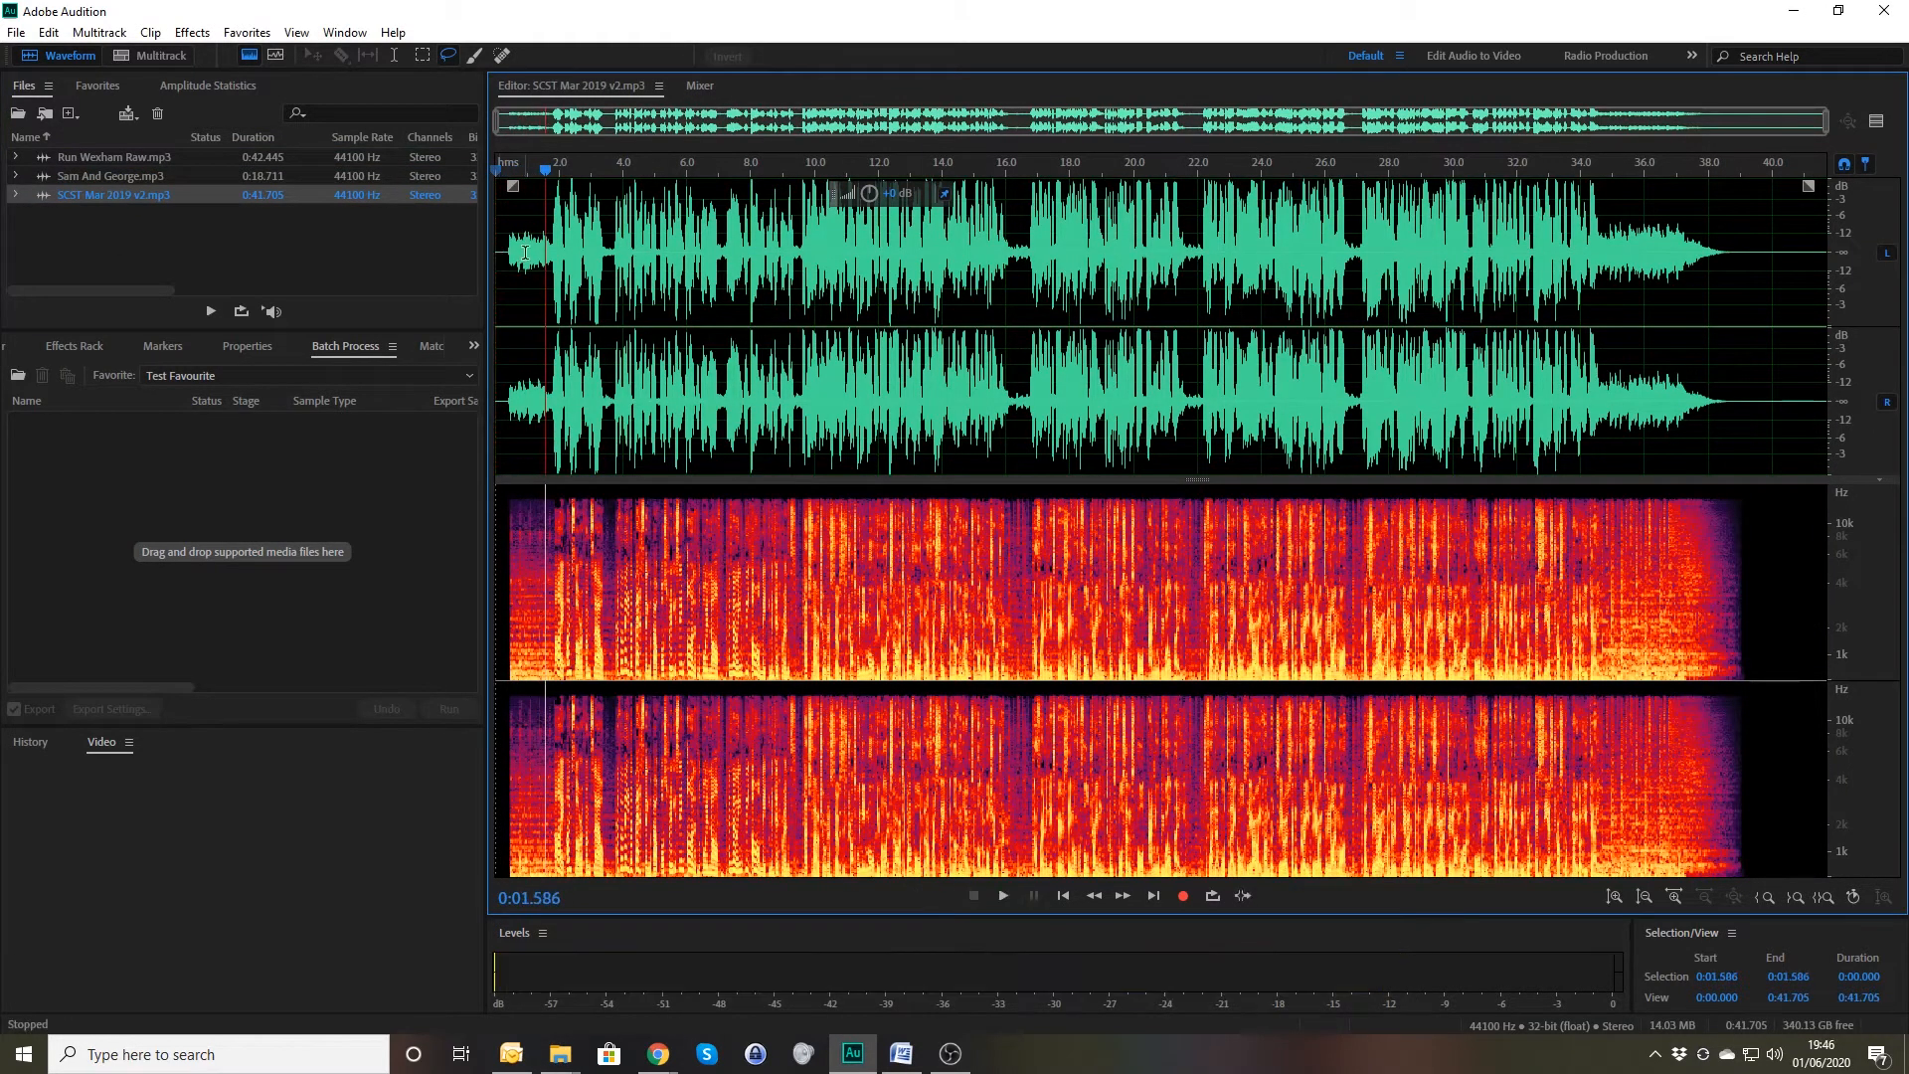
left_click(80, 204)
key("Delete")
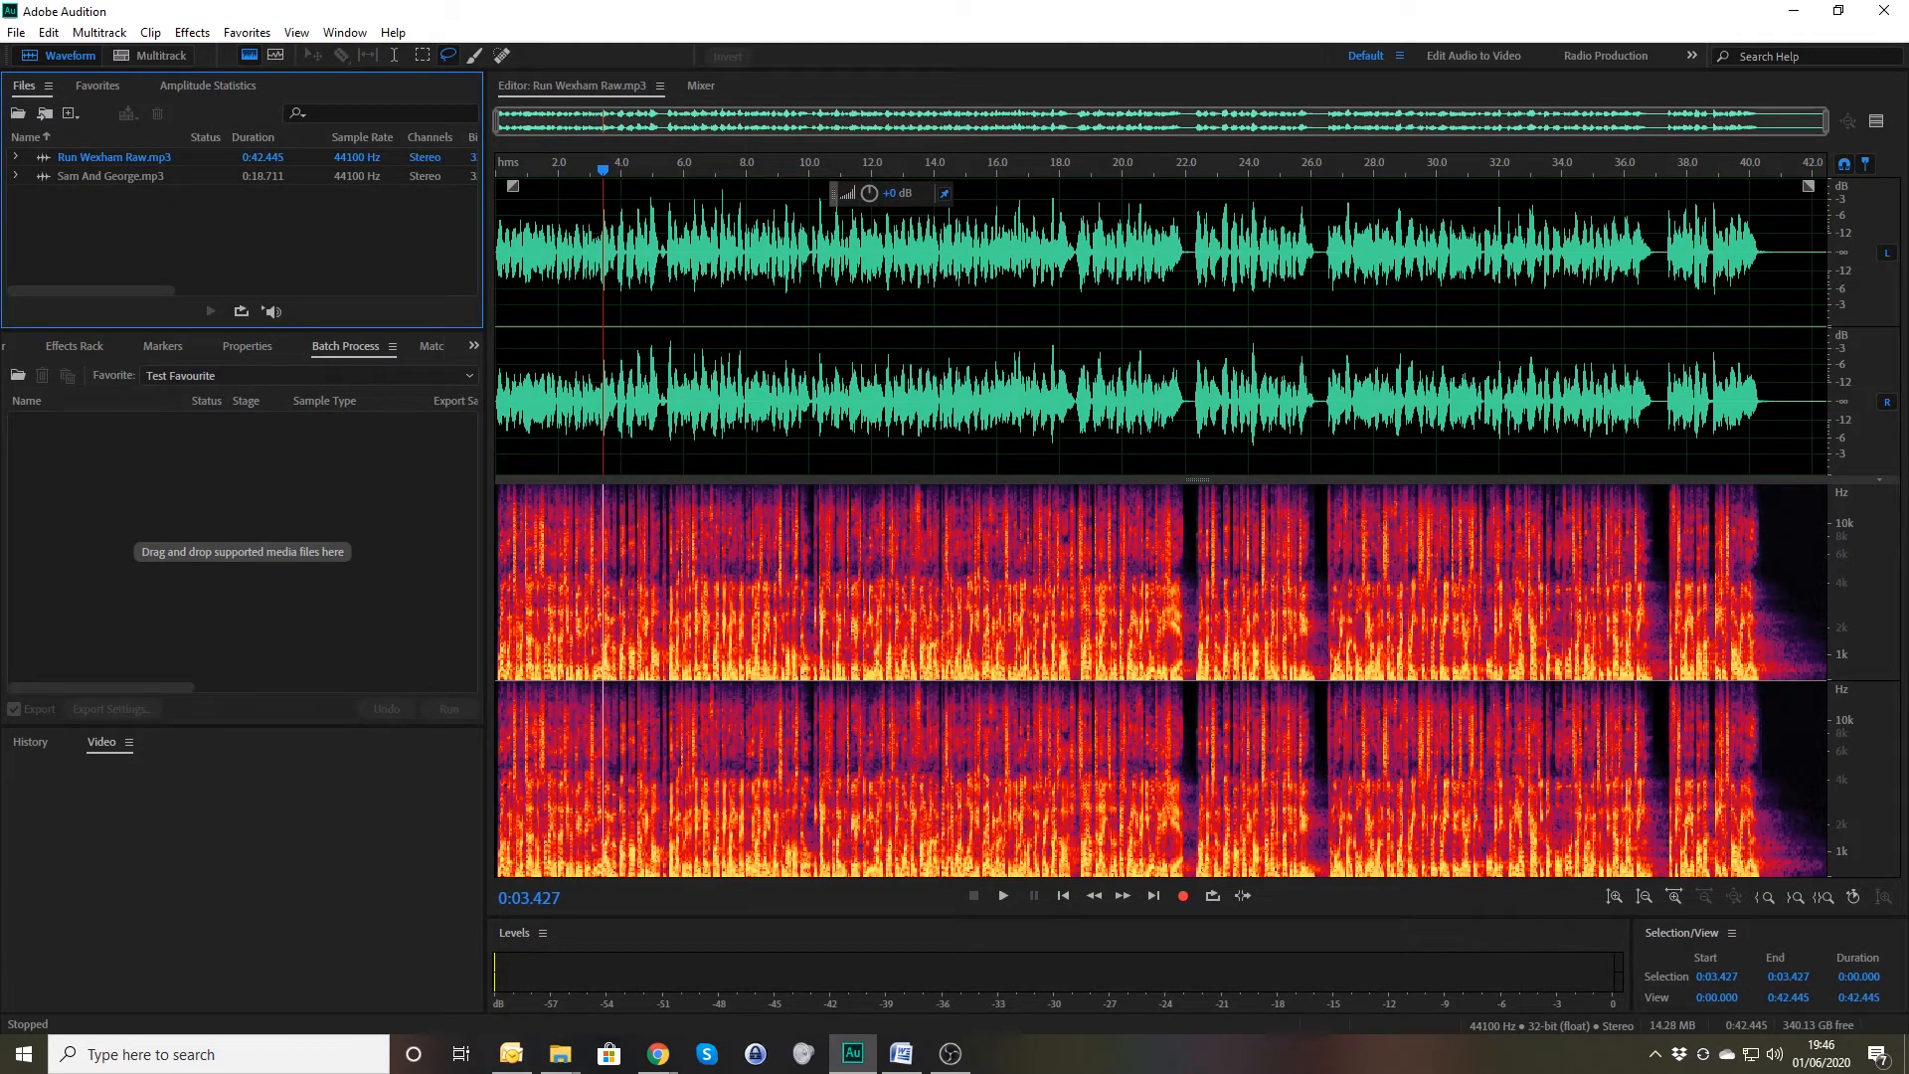
Import SCST Mark v2.wav, open it in the editor and play its beginning.
left_click_drag(1908, 437, 149, 238)
double_click(97, 194)
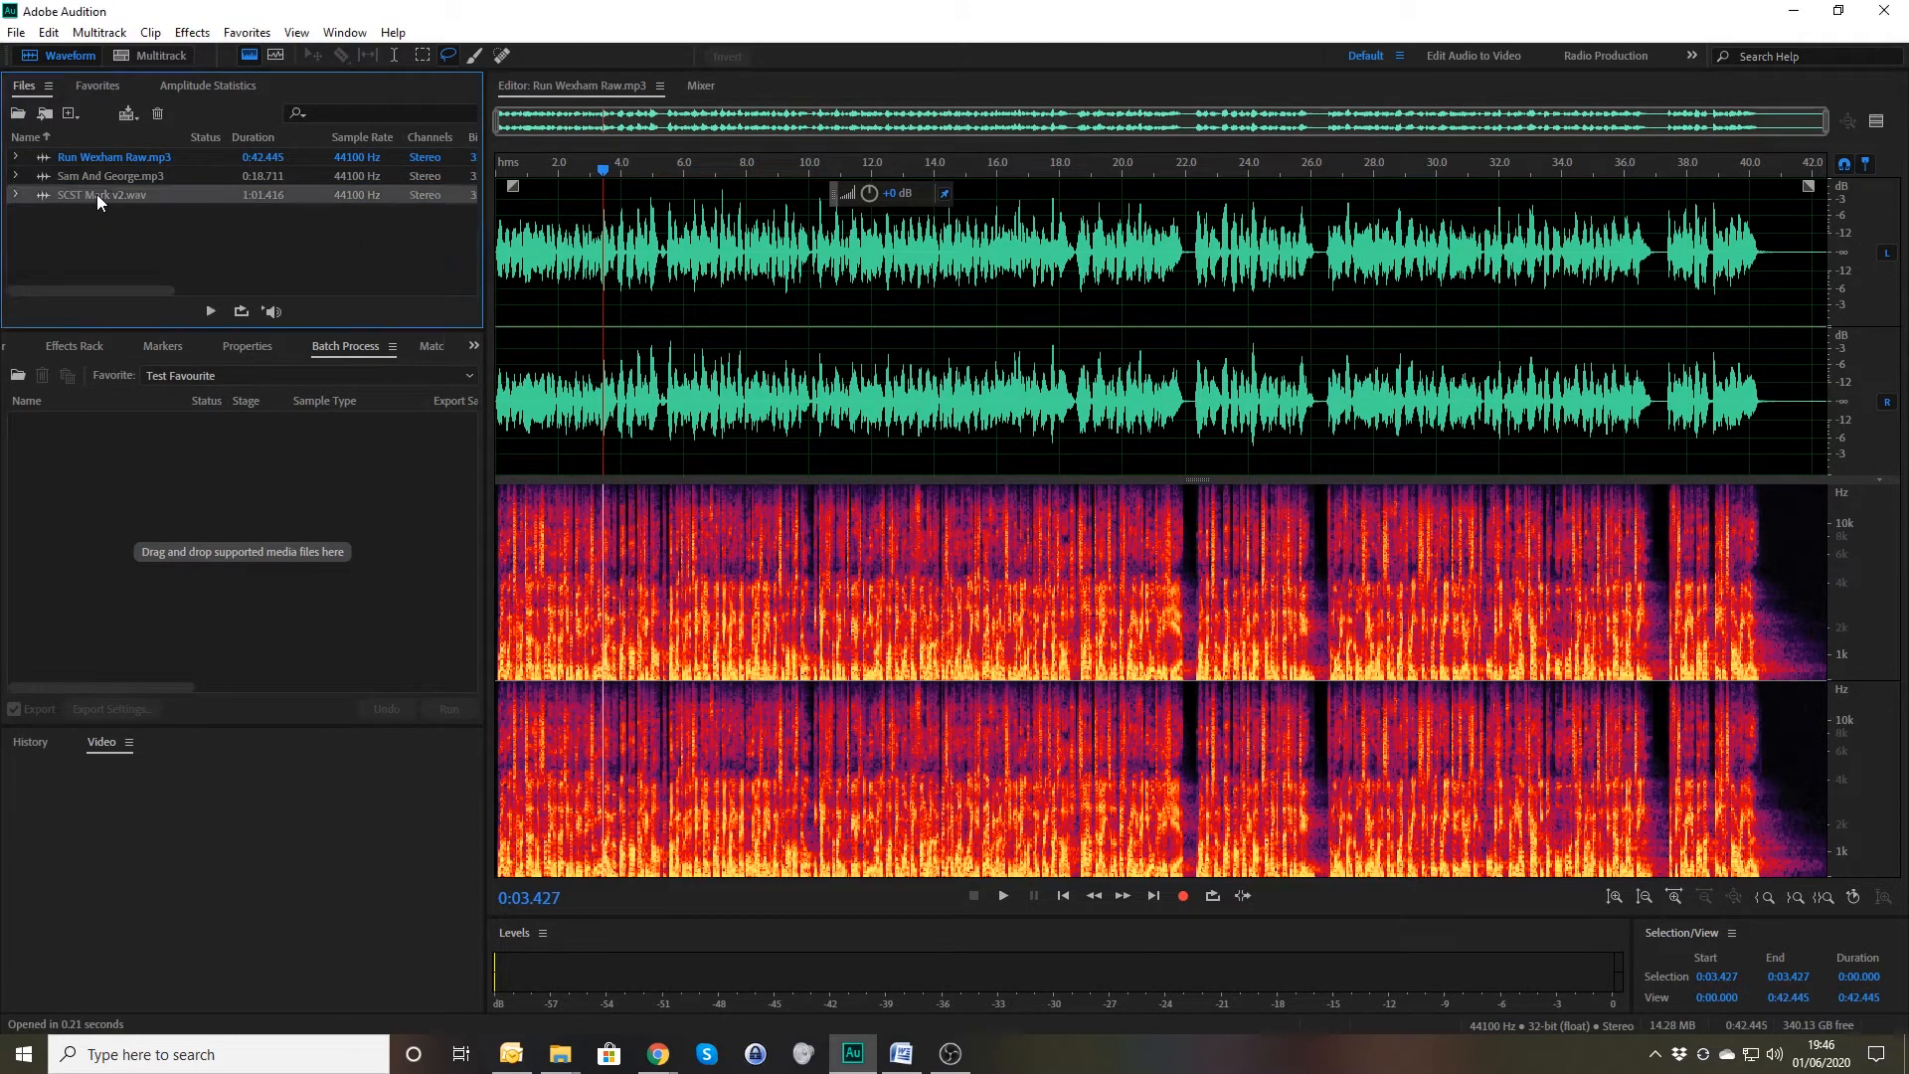
key("space")
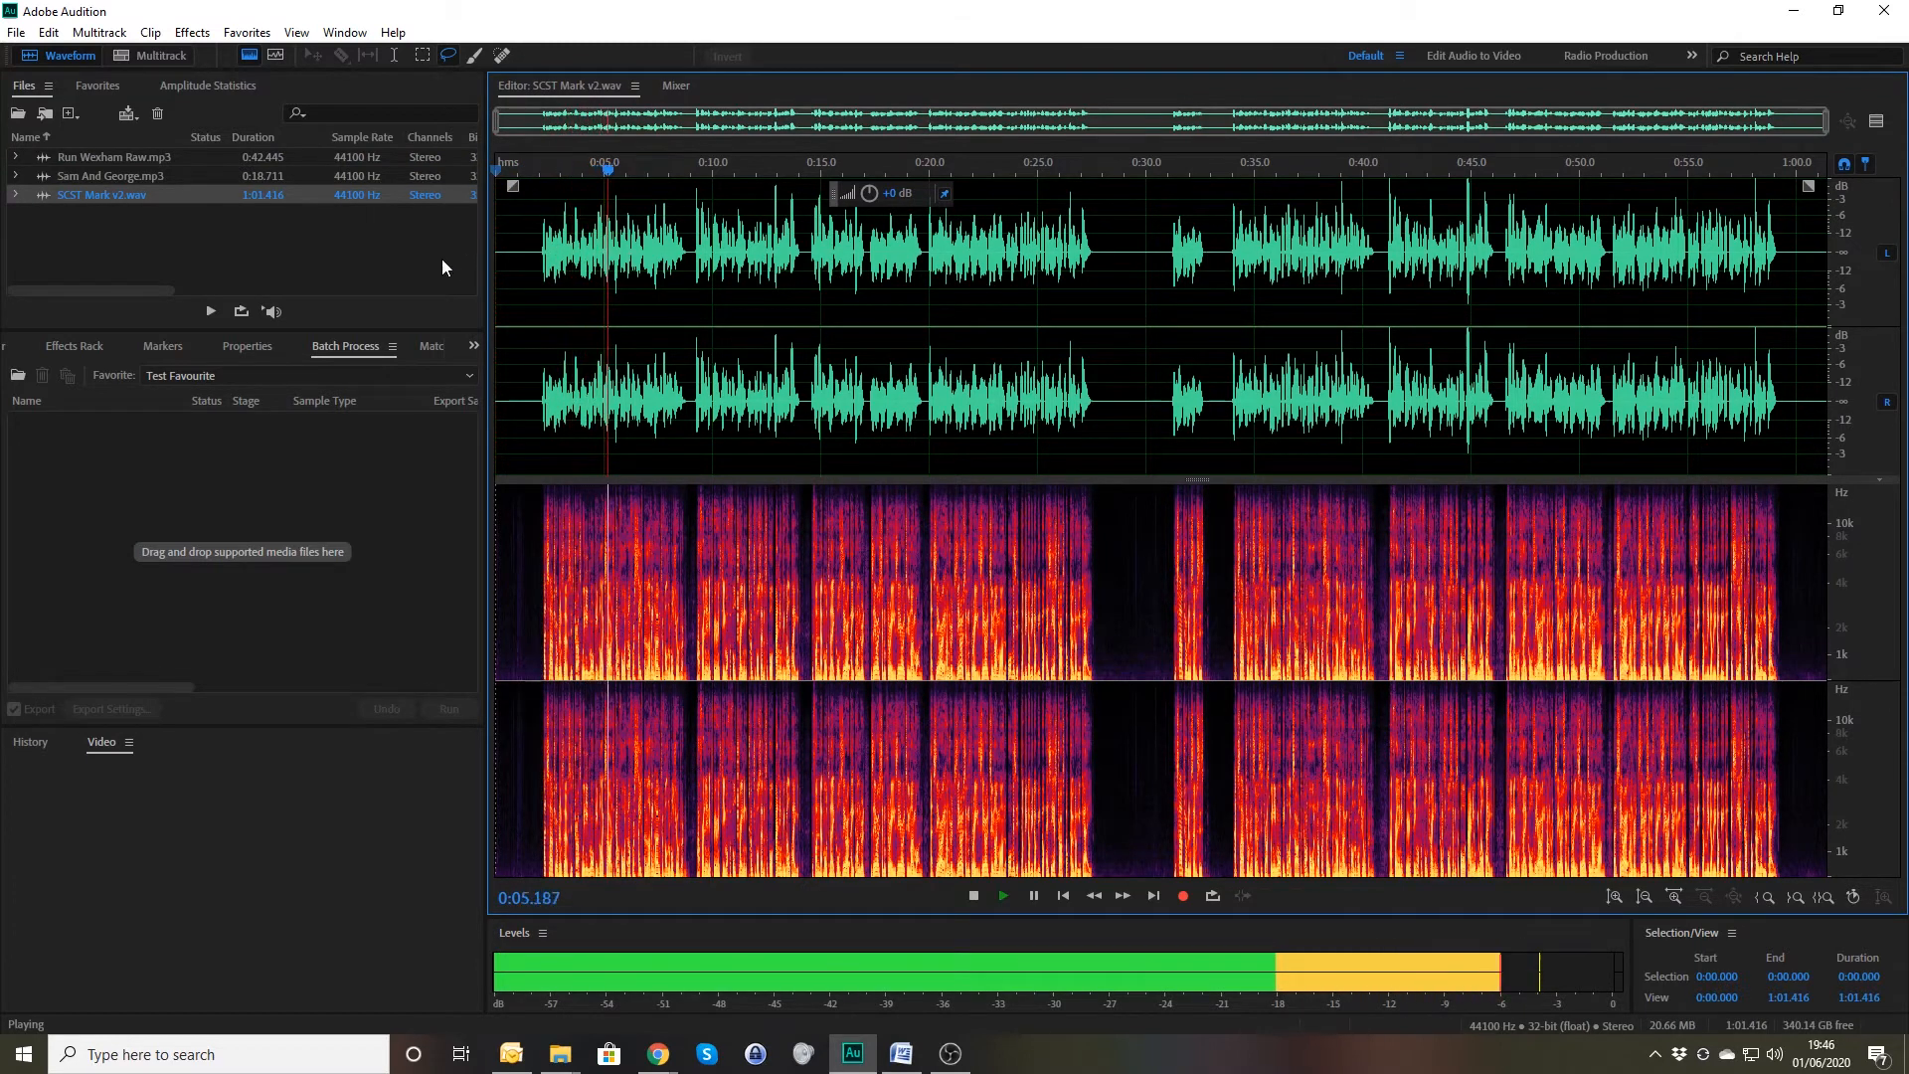
key("space")
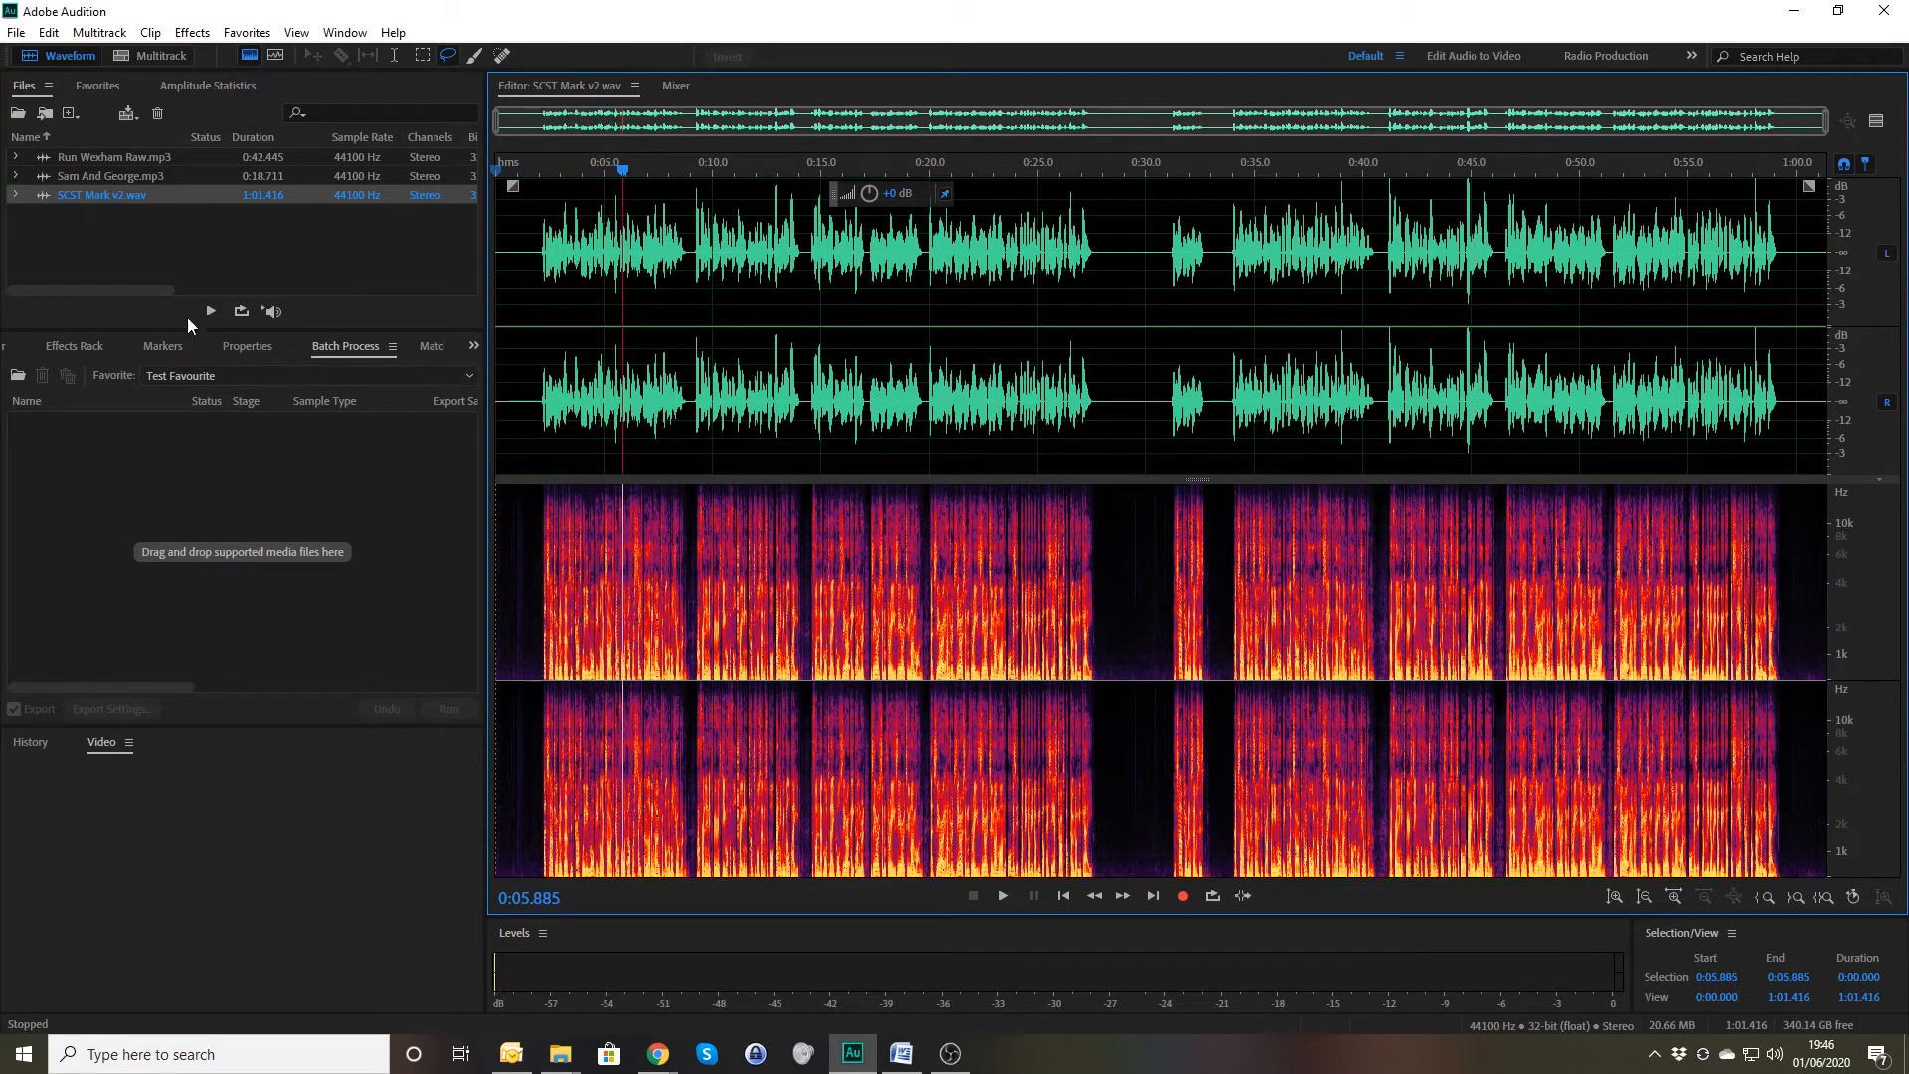
Try the Test Favourite favorite on SCST Mark v2.wav, undoing it after a short playback.
left_click(247, 32)
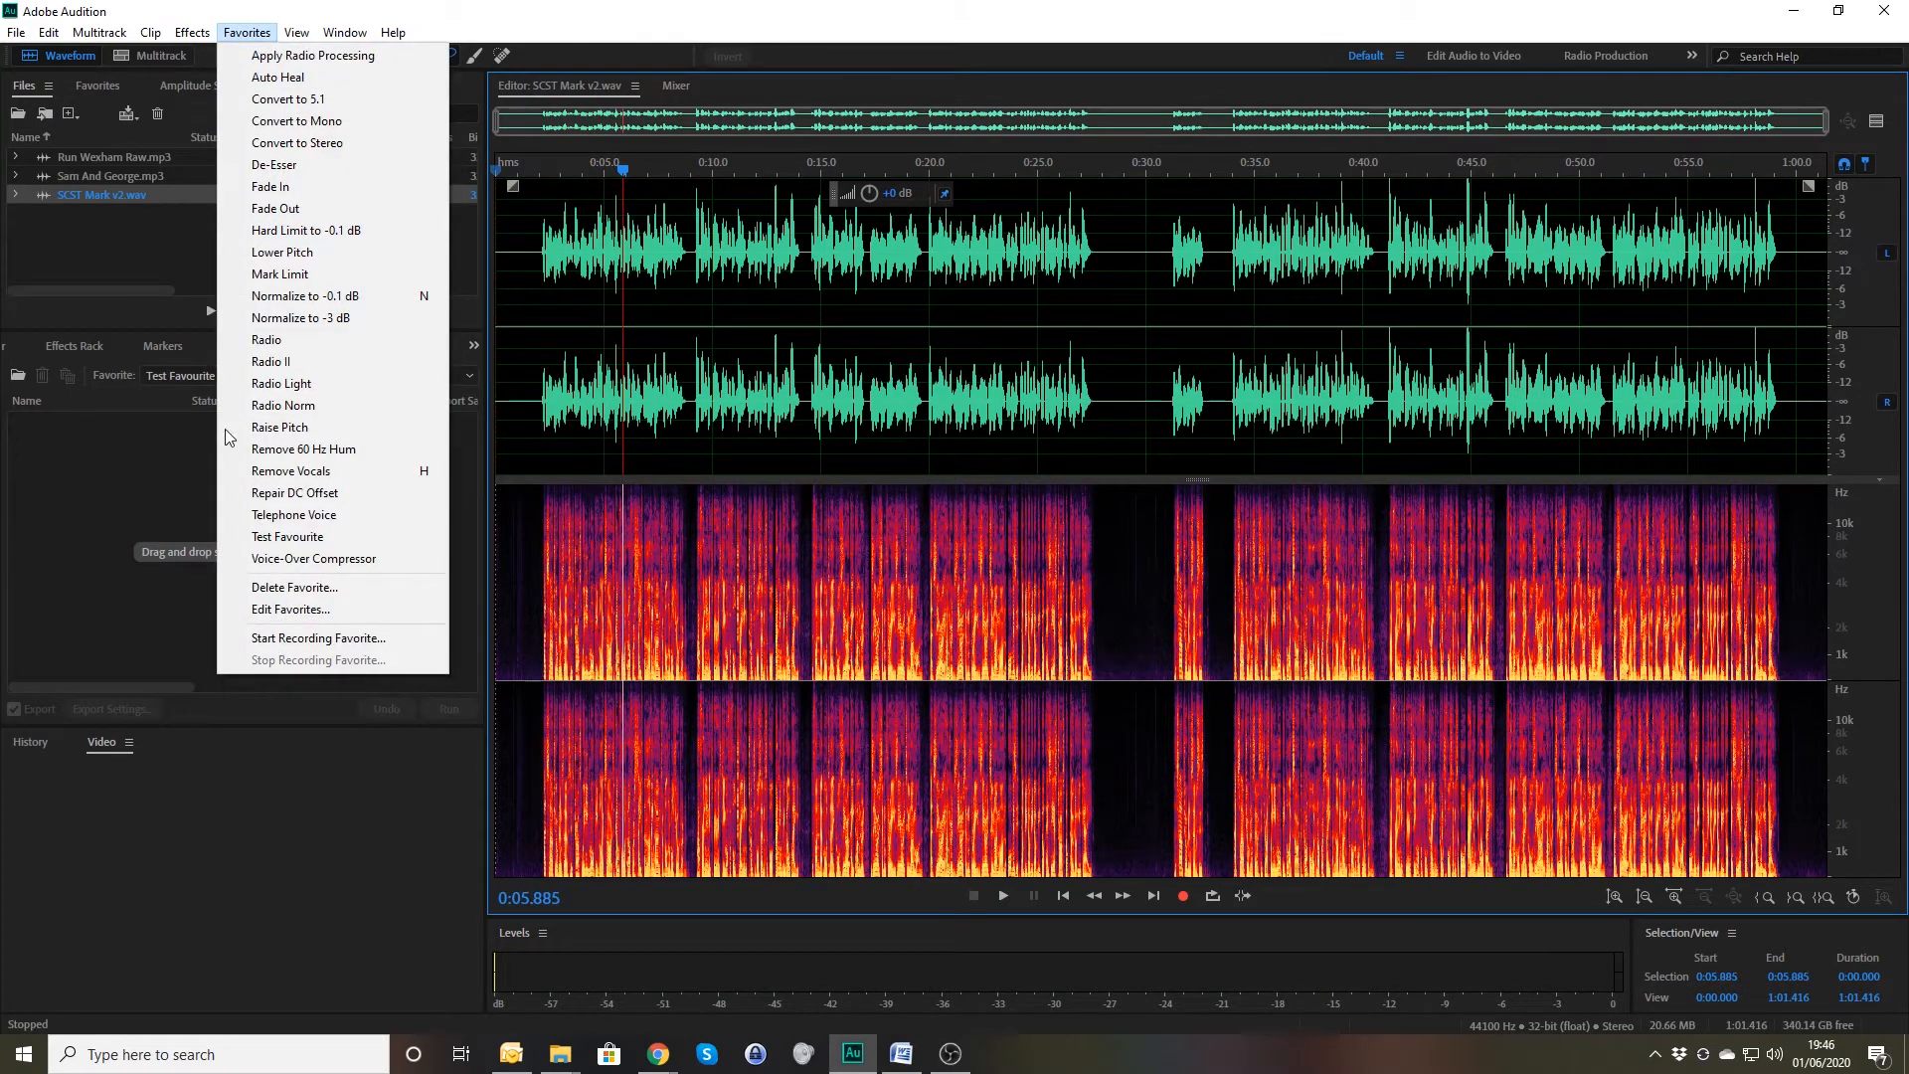
left_click(309, 559)
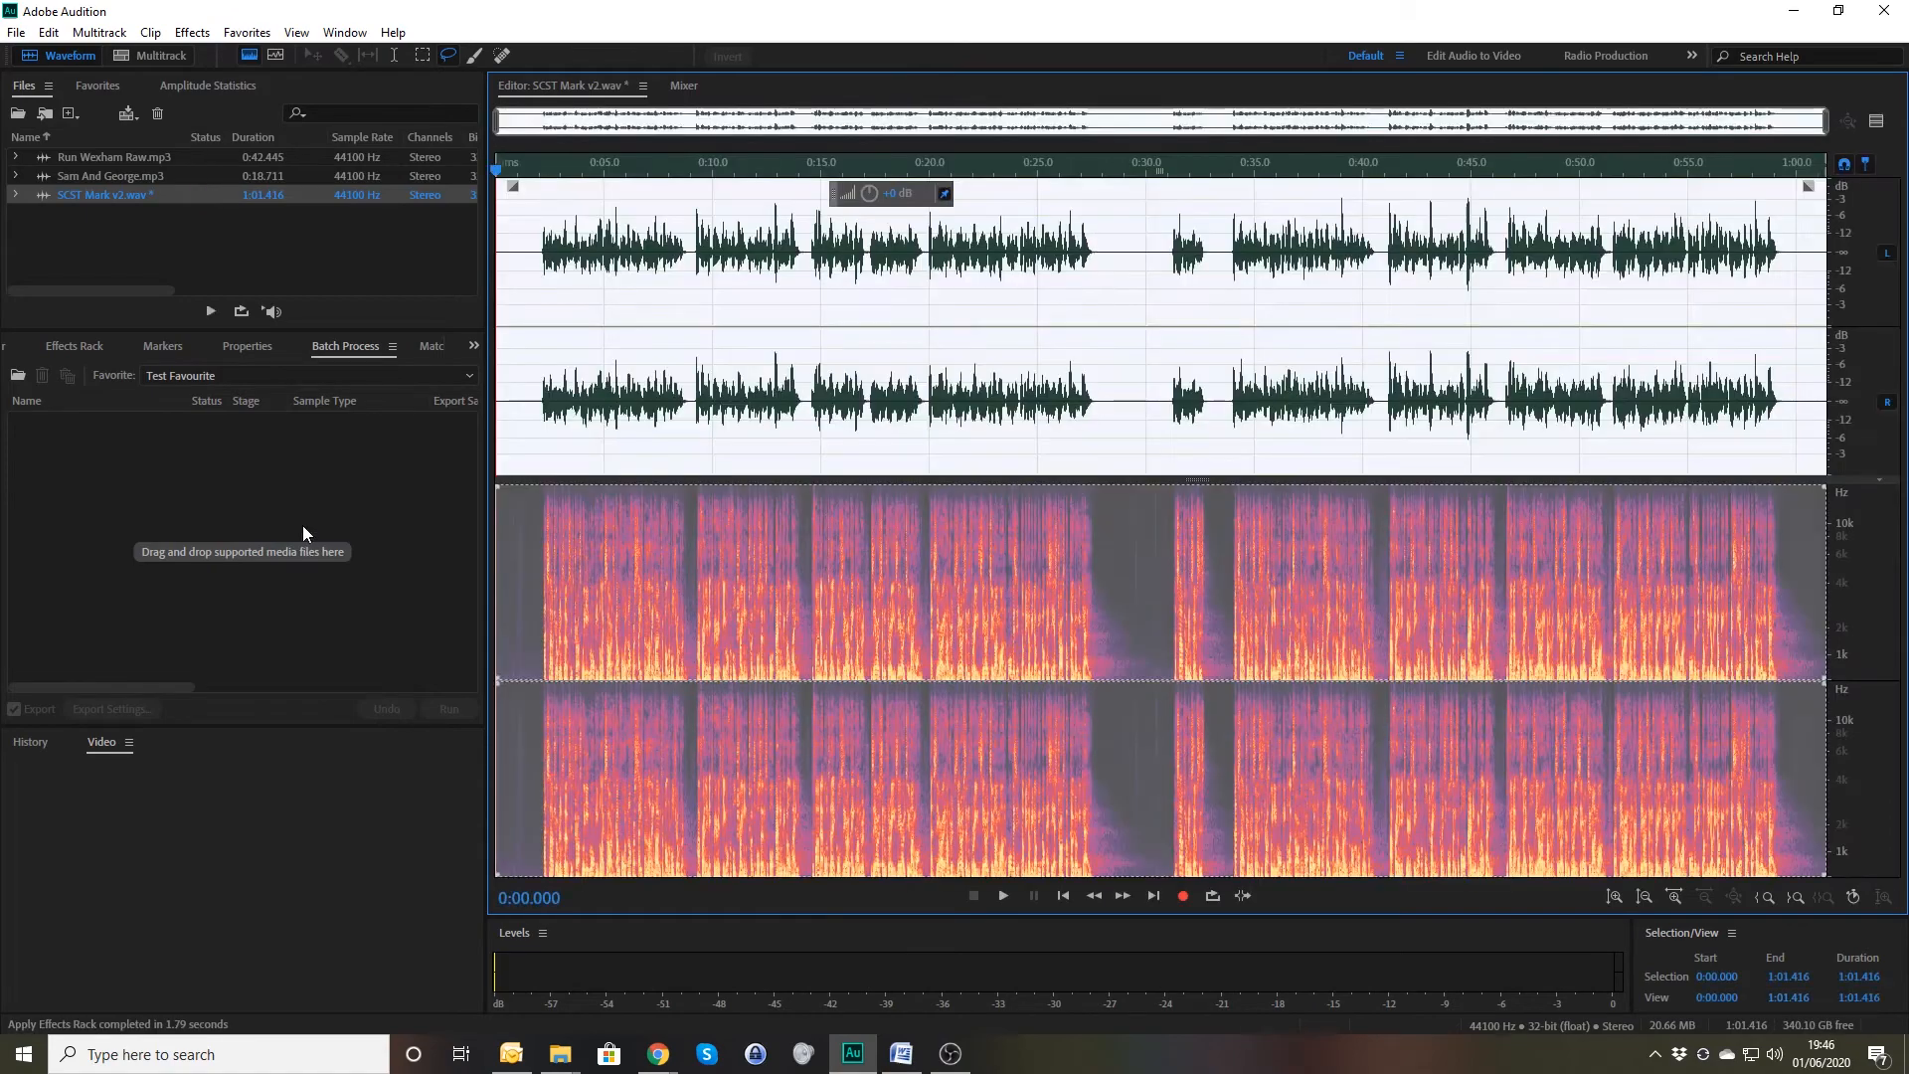
left_click(551, 407)
key("space")
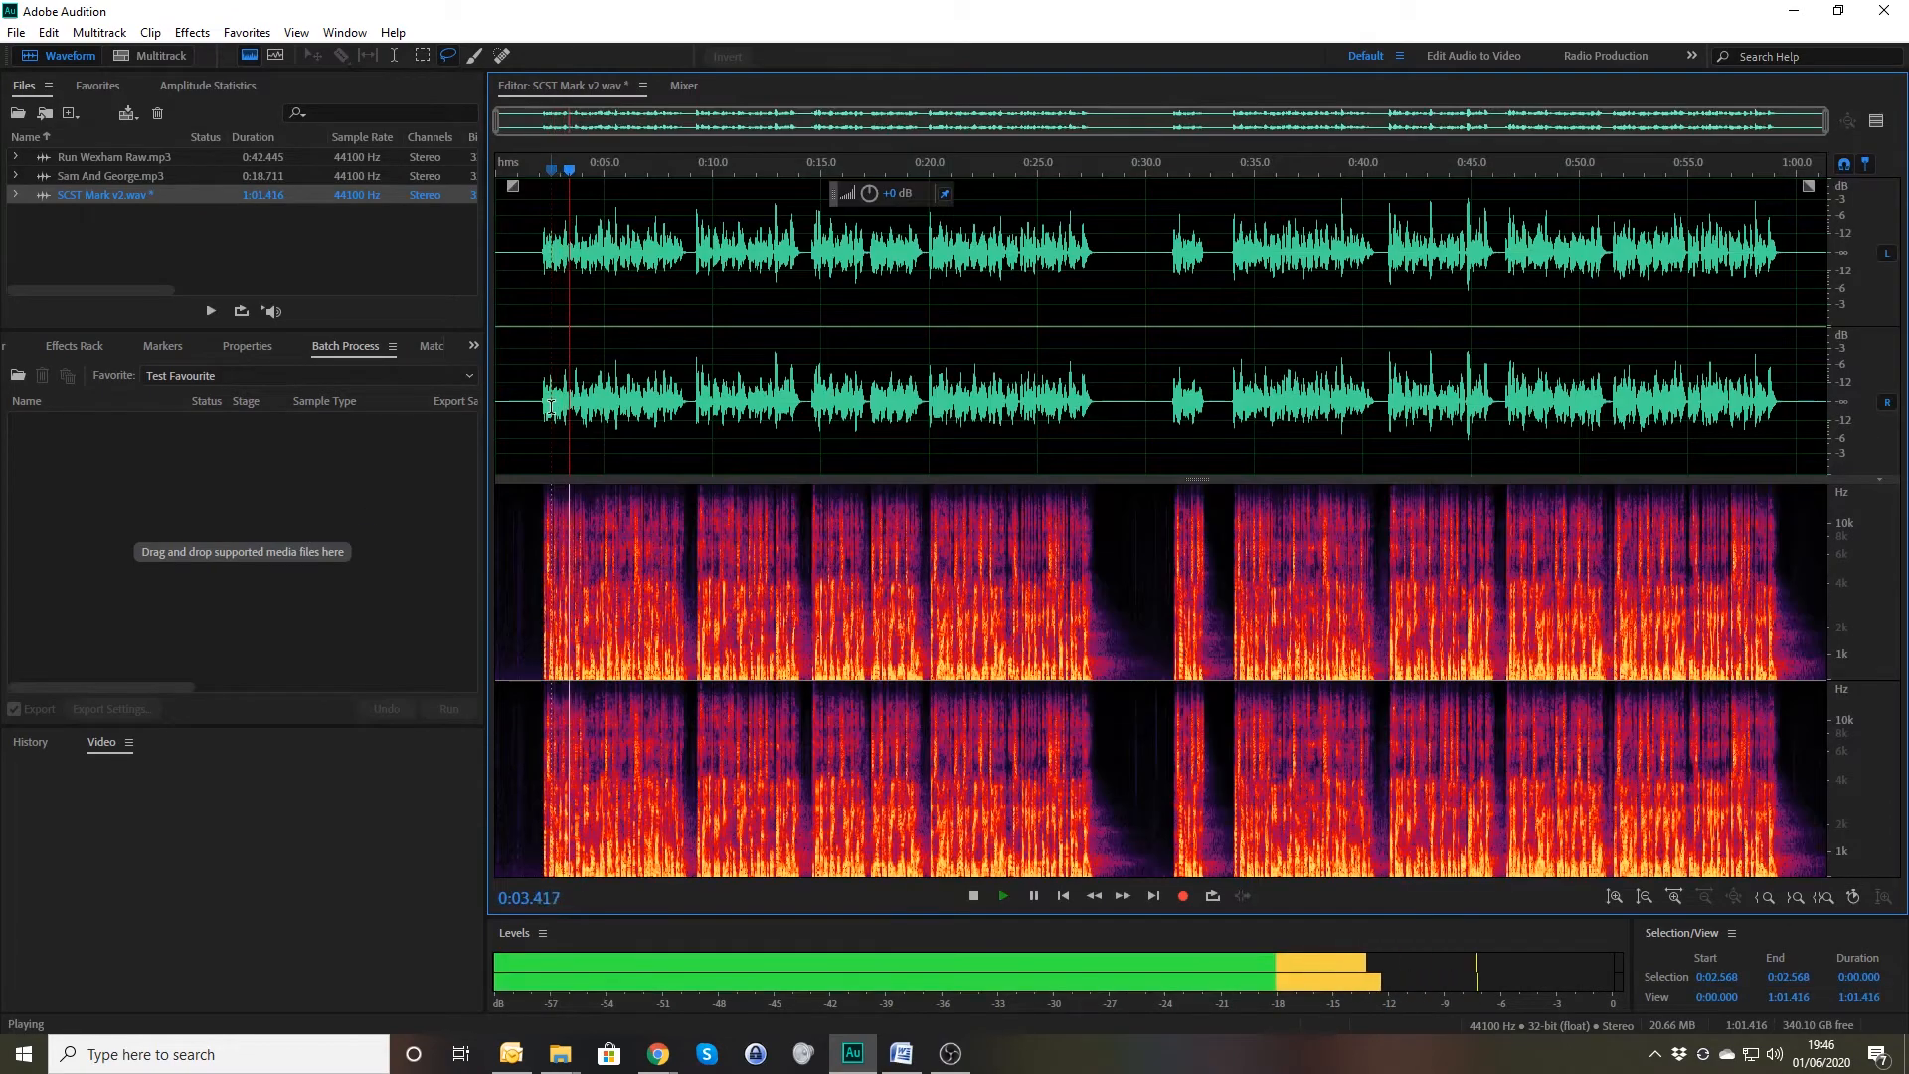
key("space")
key("ctrl+a")
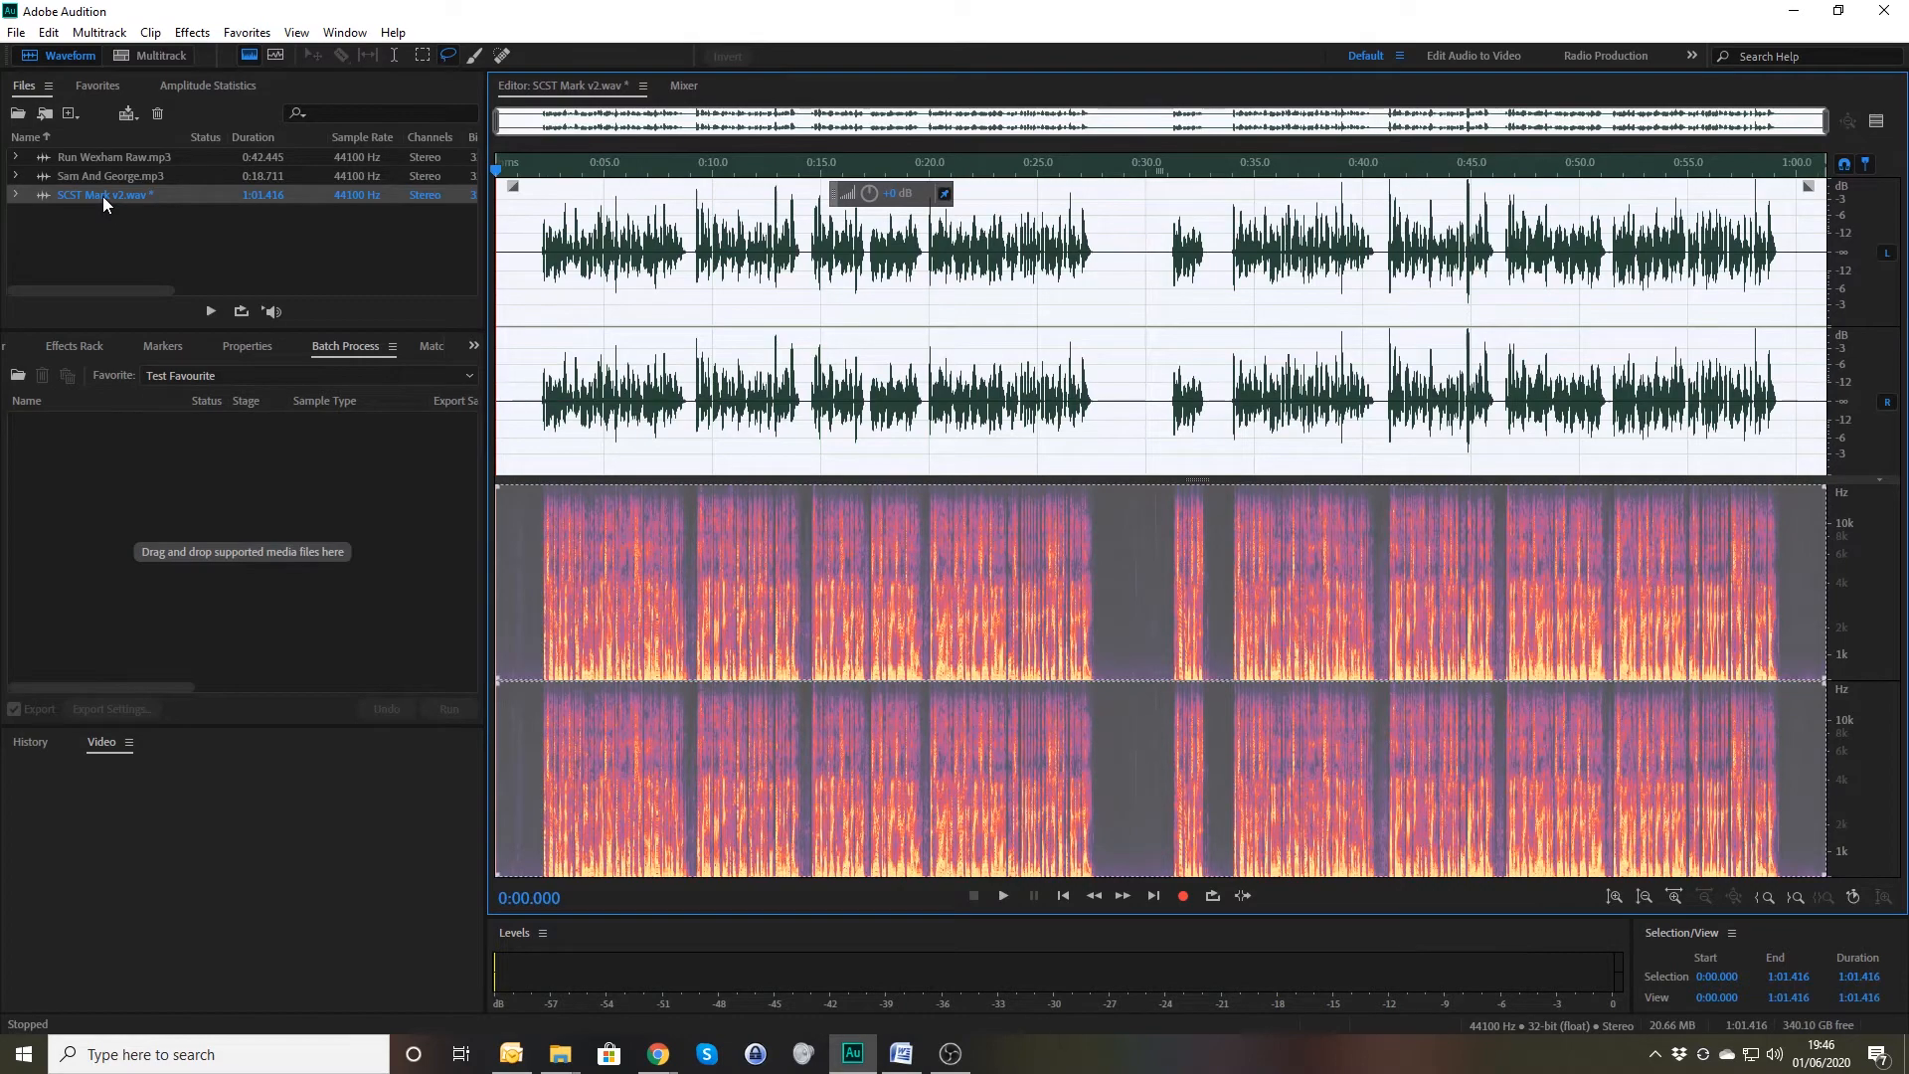
Batch process SCST Mark v2.wav with the Test Favourite favorite and play the start of the exported MP3.
left_click_drag(104, 195, 247, 522)
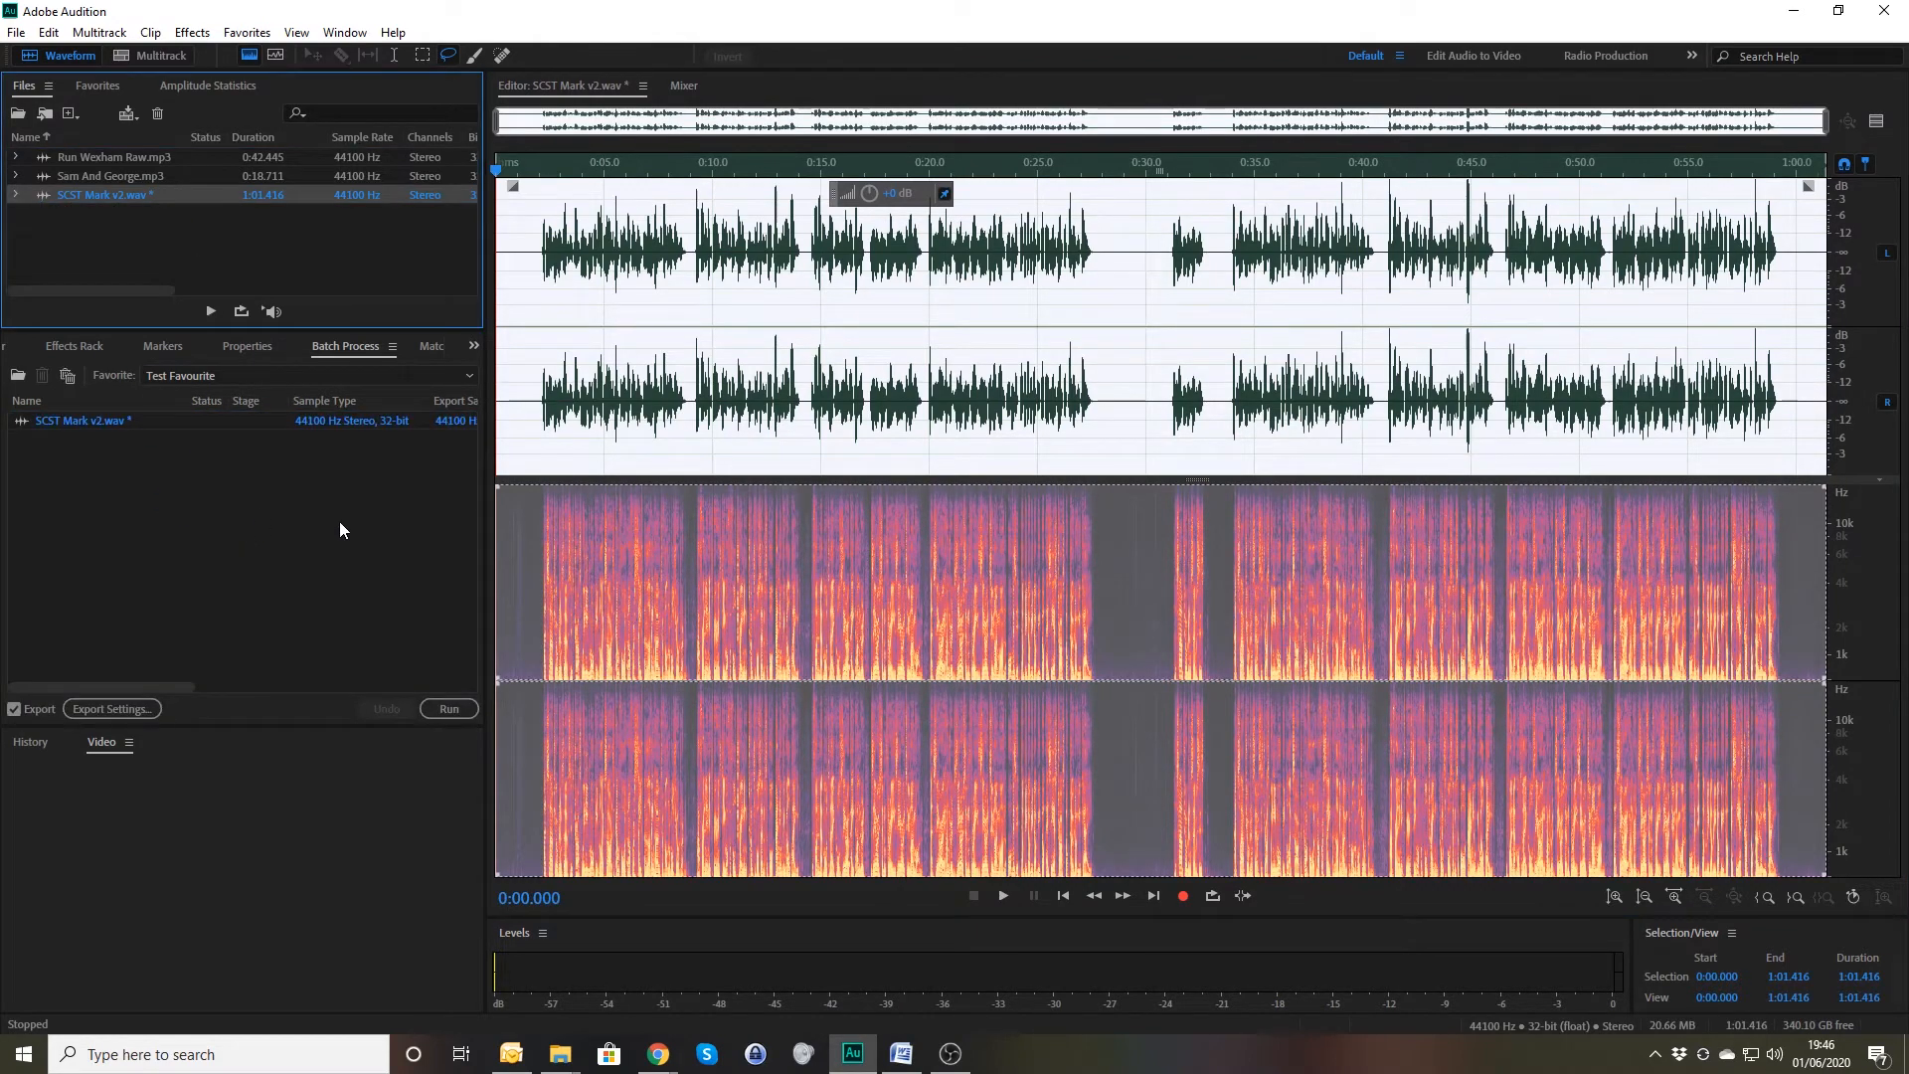
left_click(443, 710)
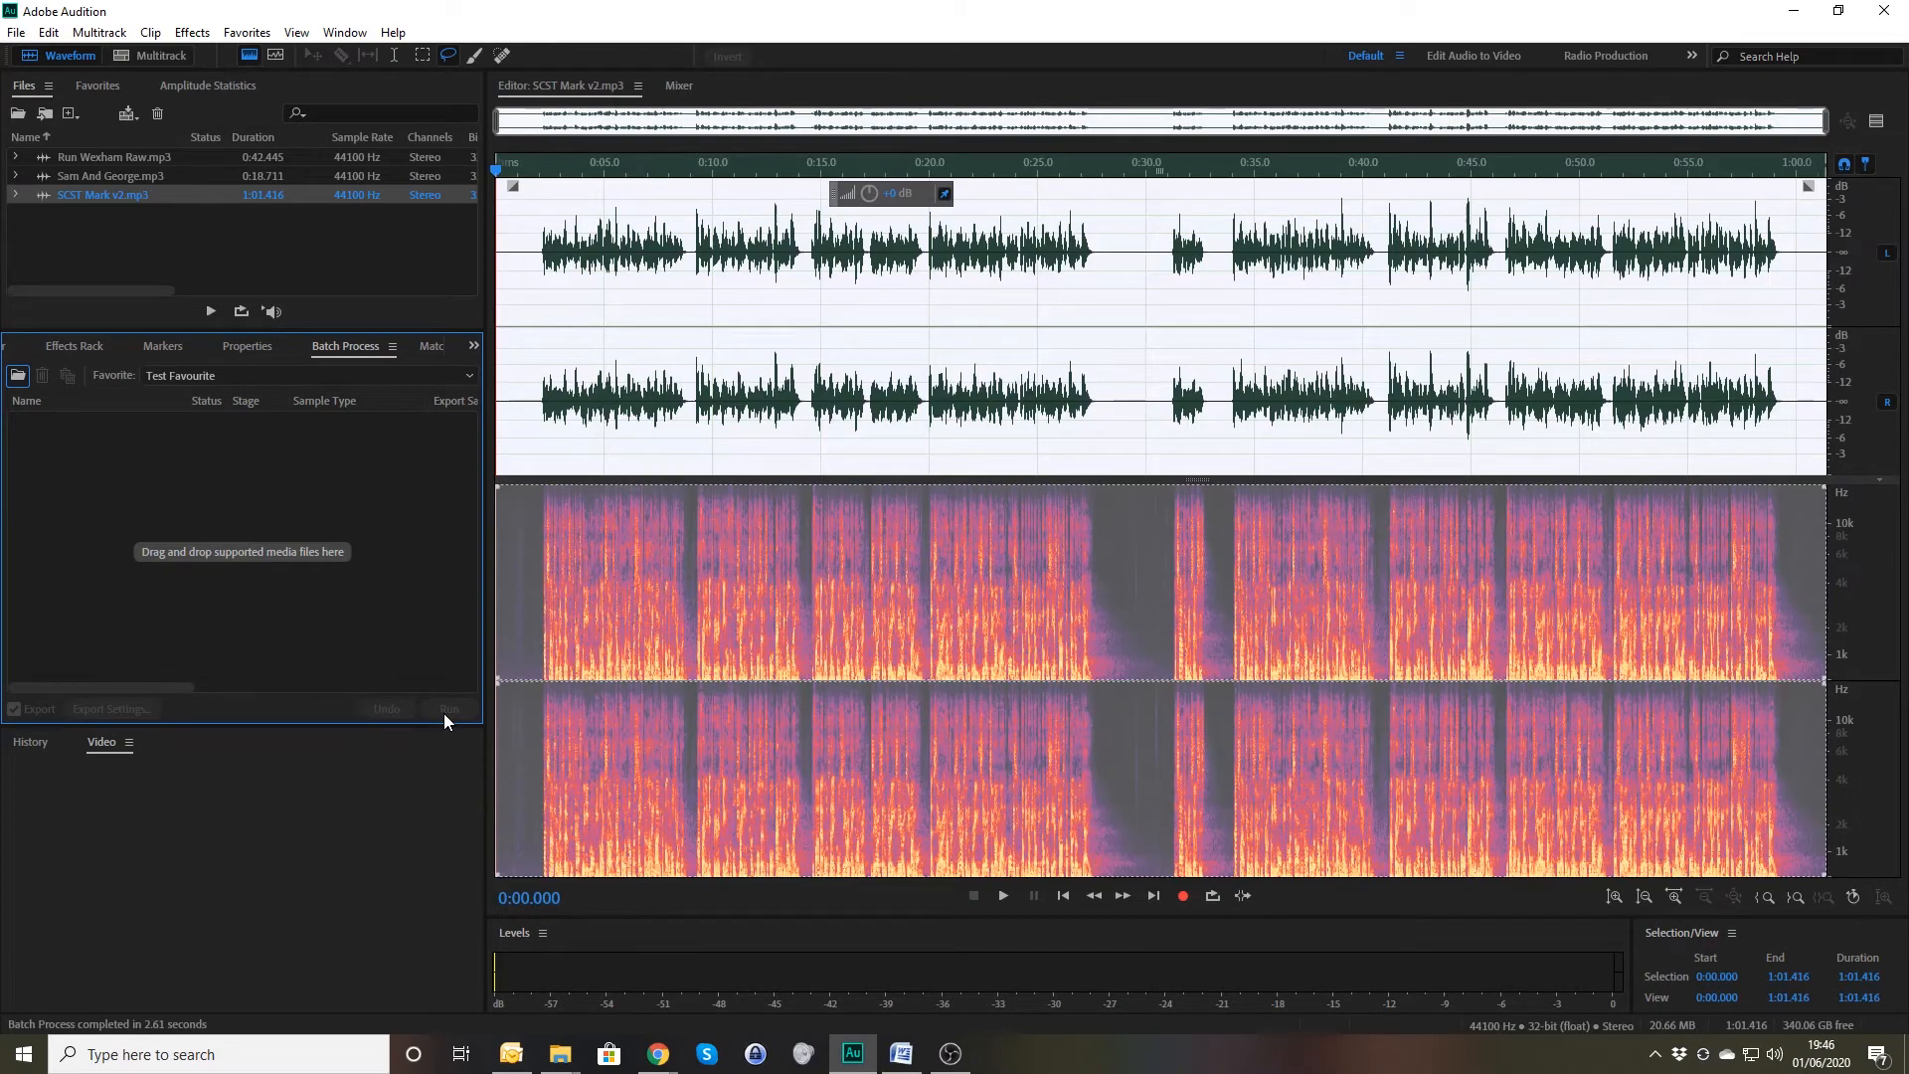
left_click(521, 288)
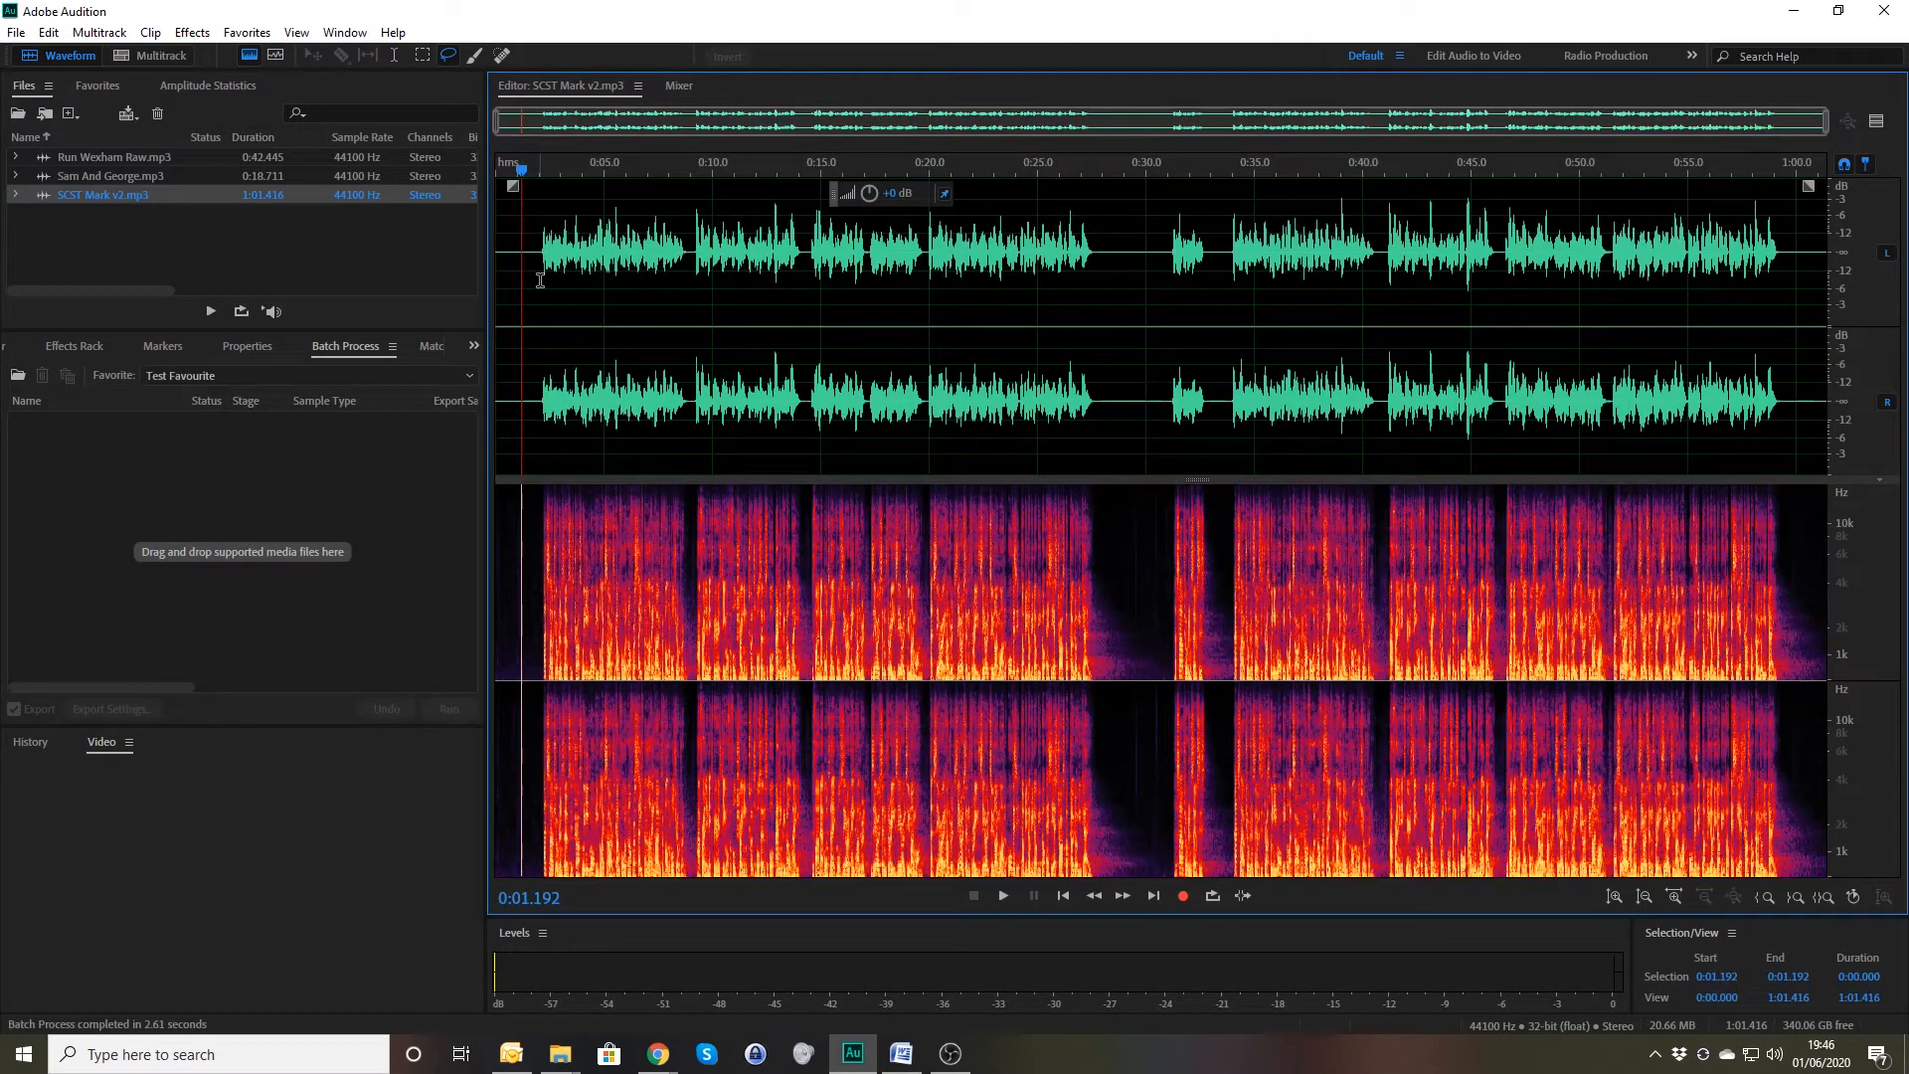
key("space")
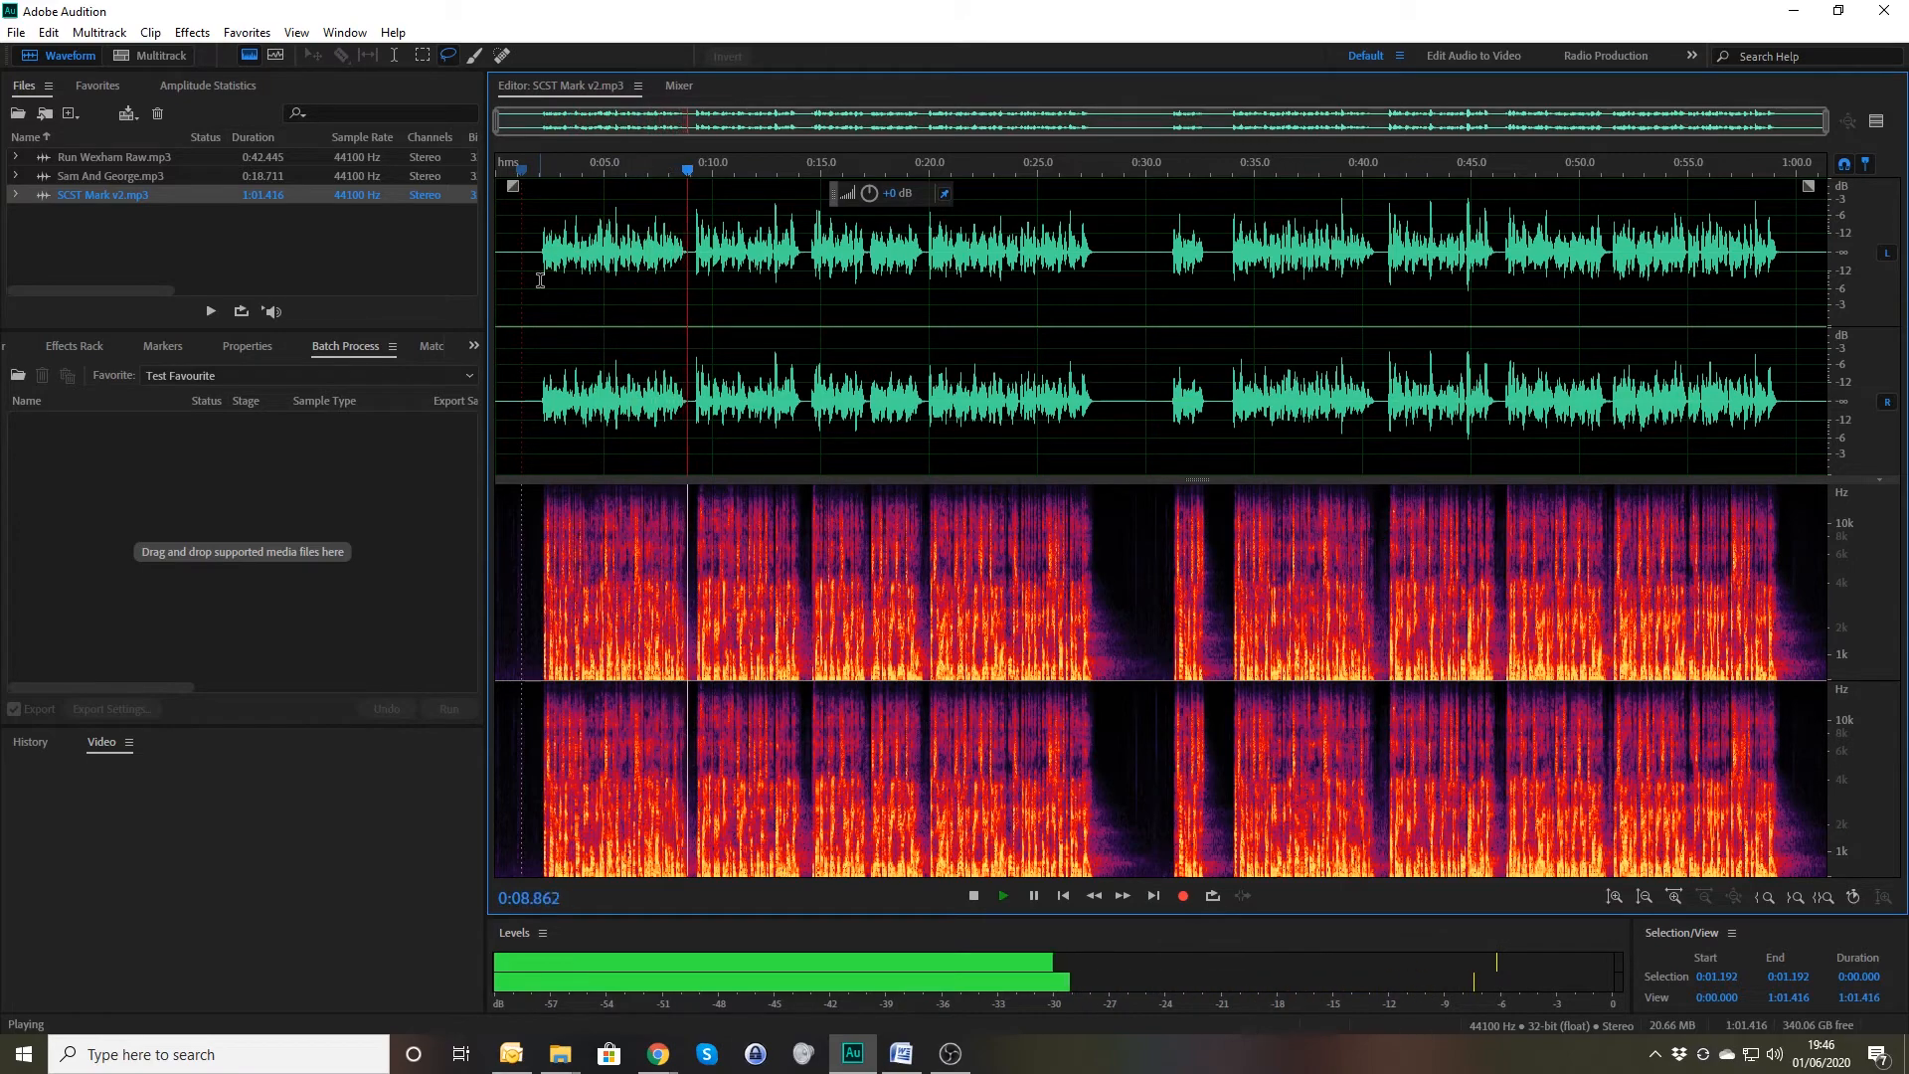
key("space")
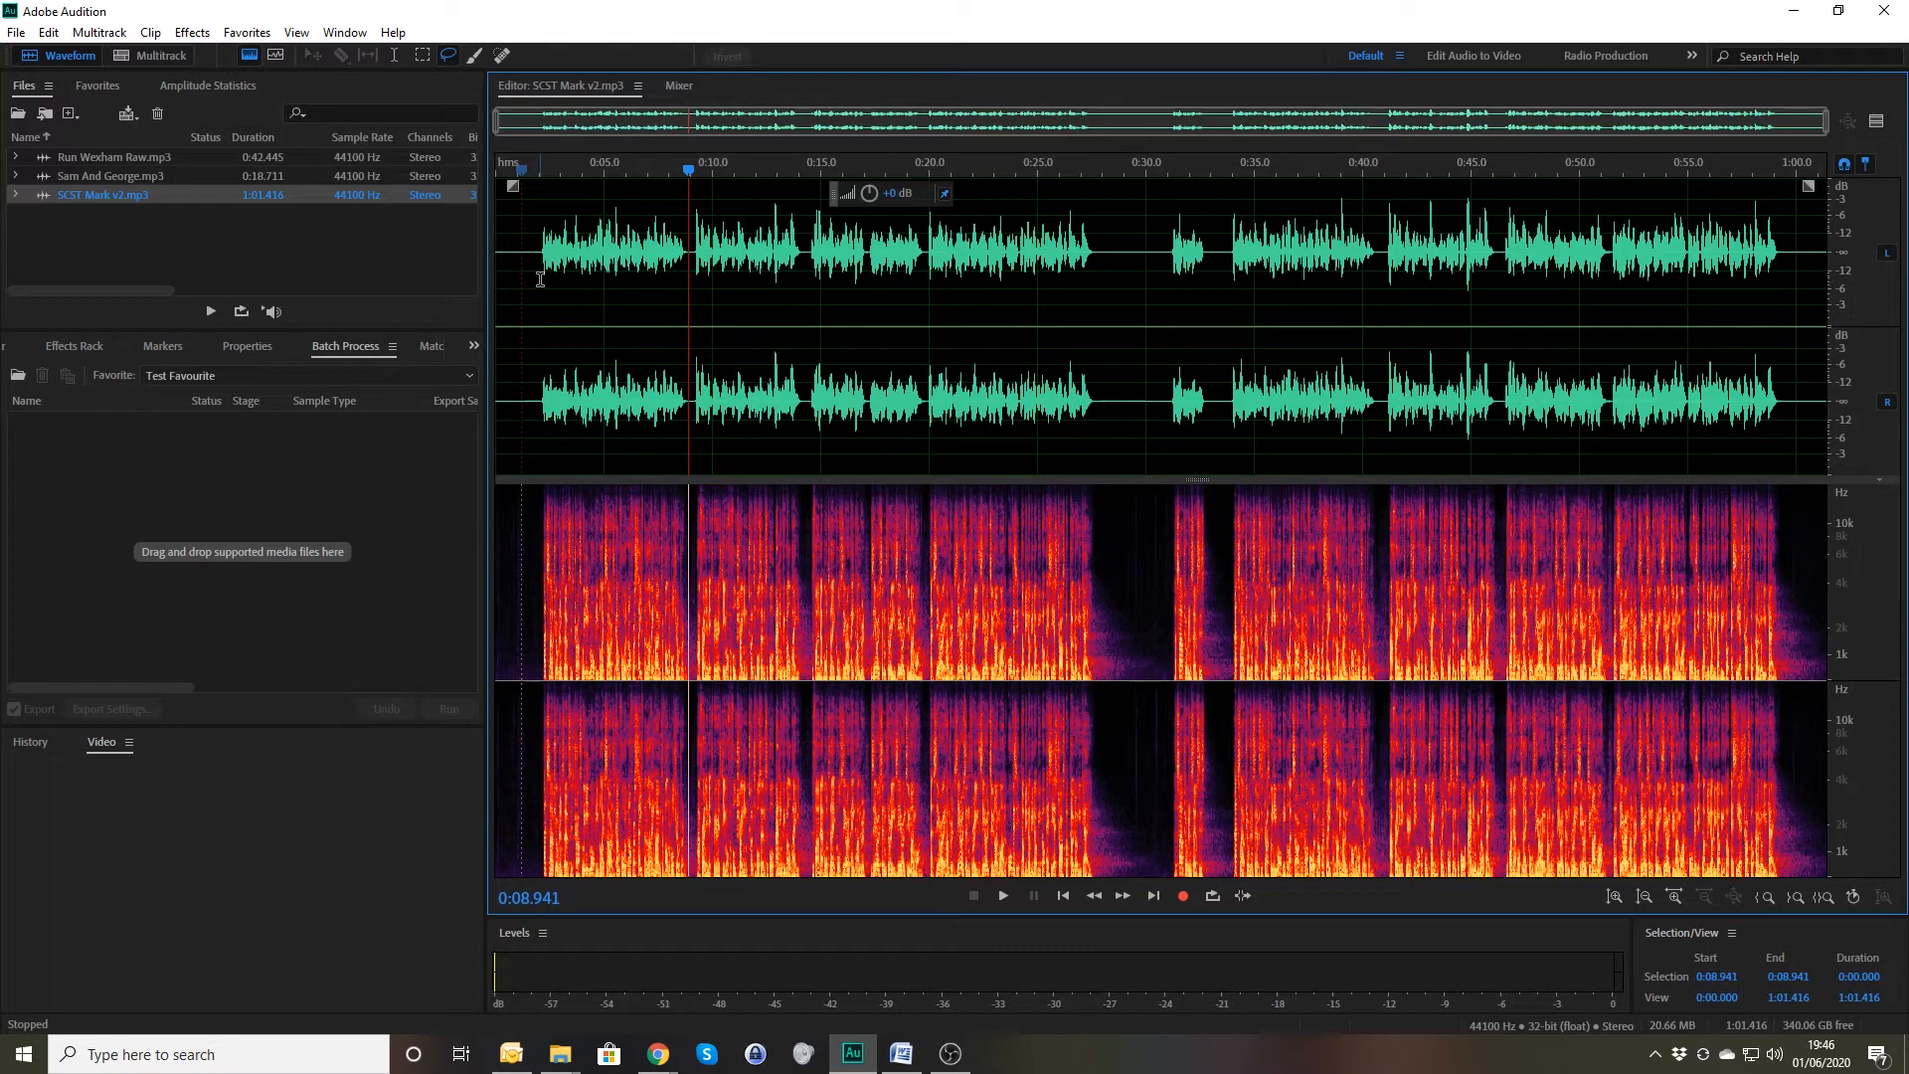
Review the favorite recording command and the Amplitude and Compression effects available for Effects Rack slot 1, and return to Batch Process.
left_click(248, 33)
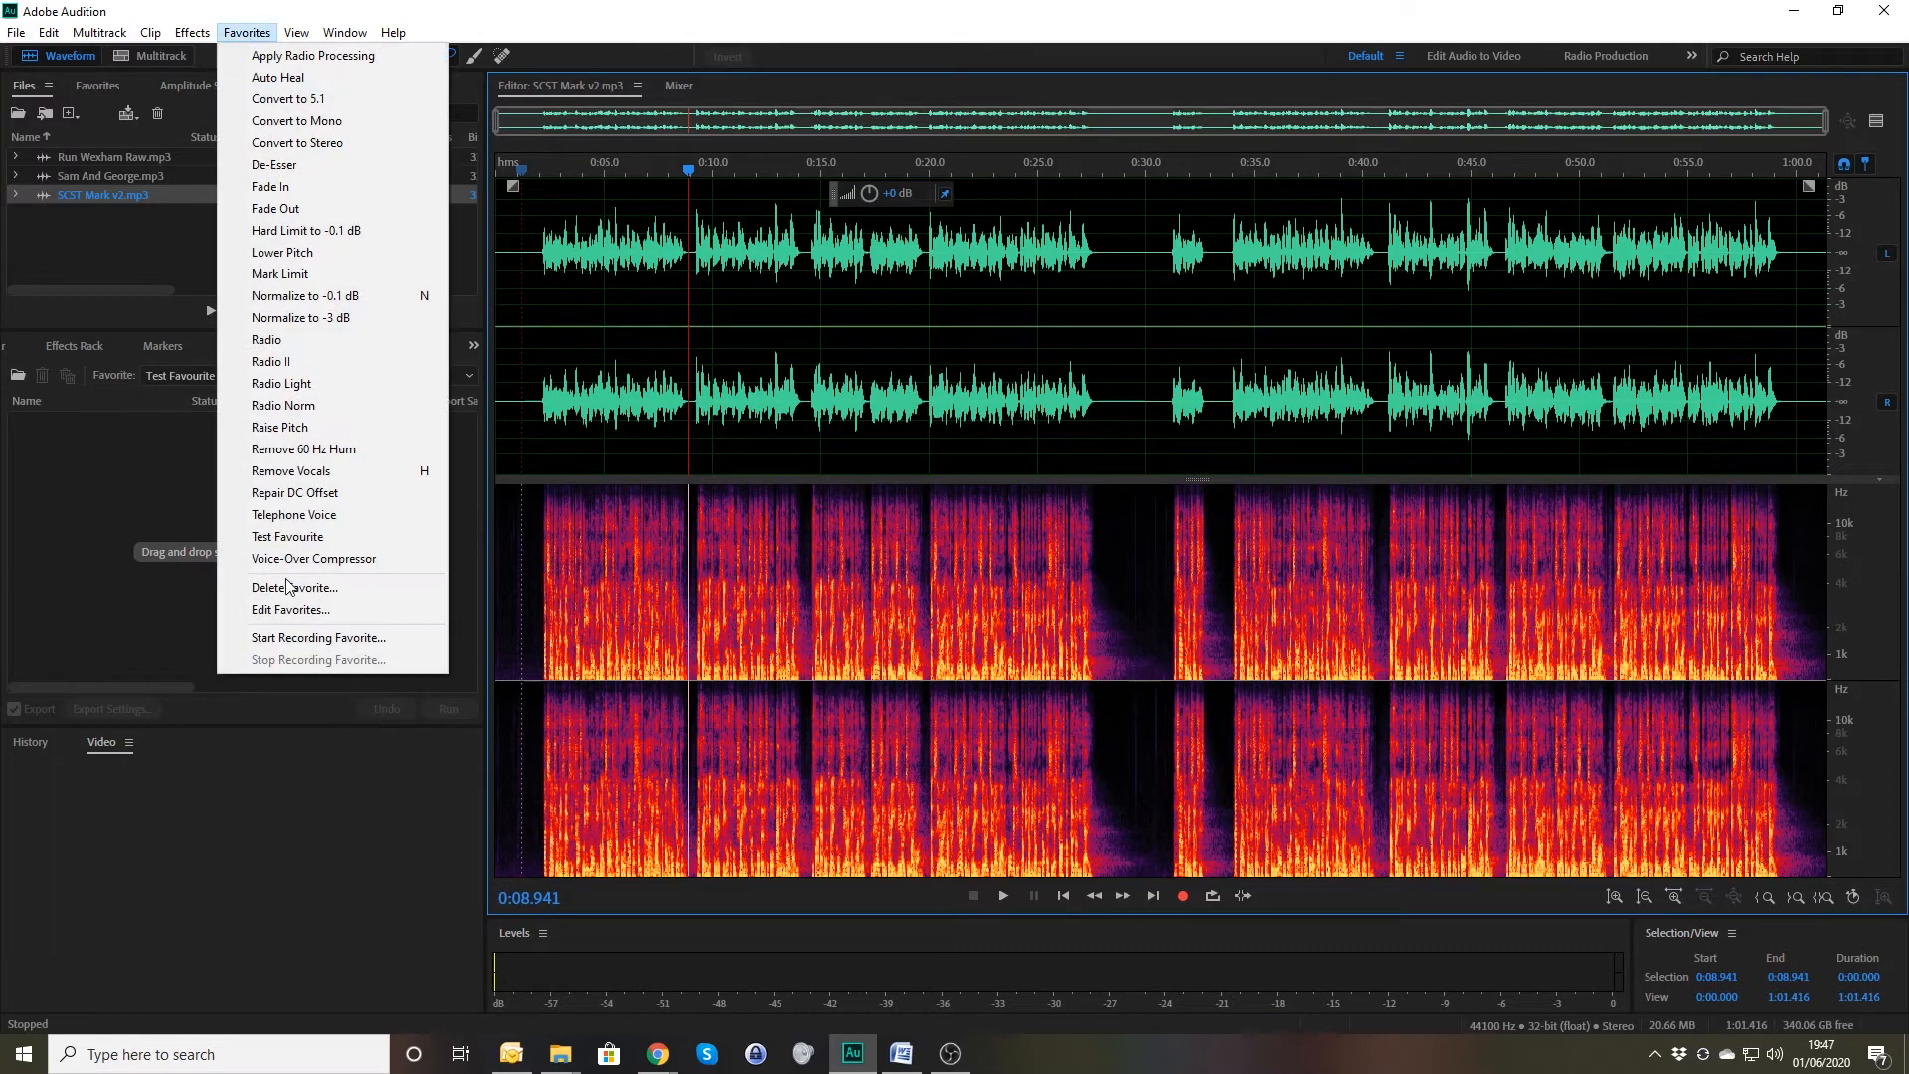
left_click(297, 641)
left_click(72, 346)
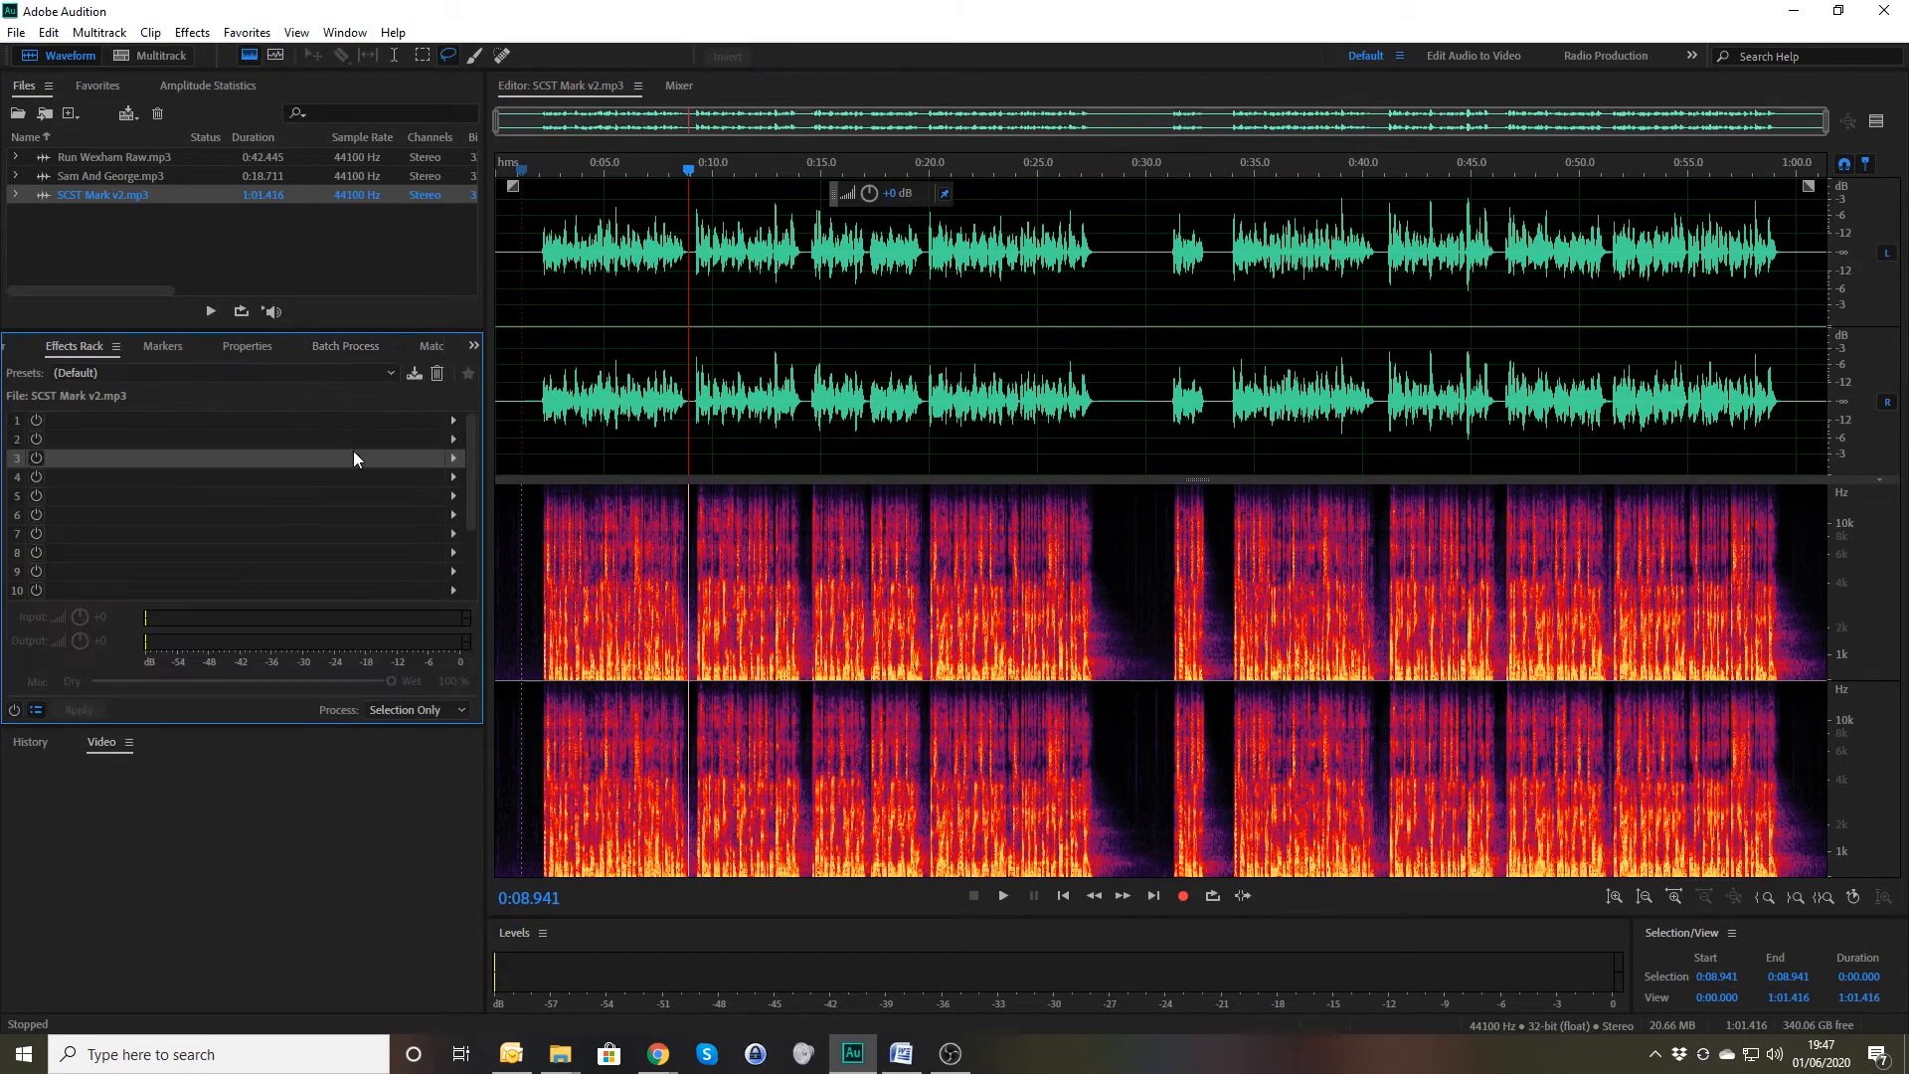
left_click(454, 420)
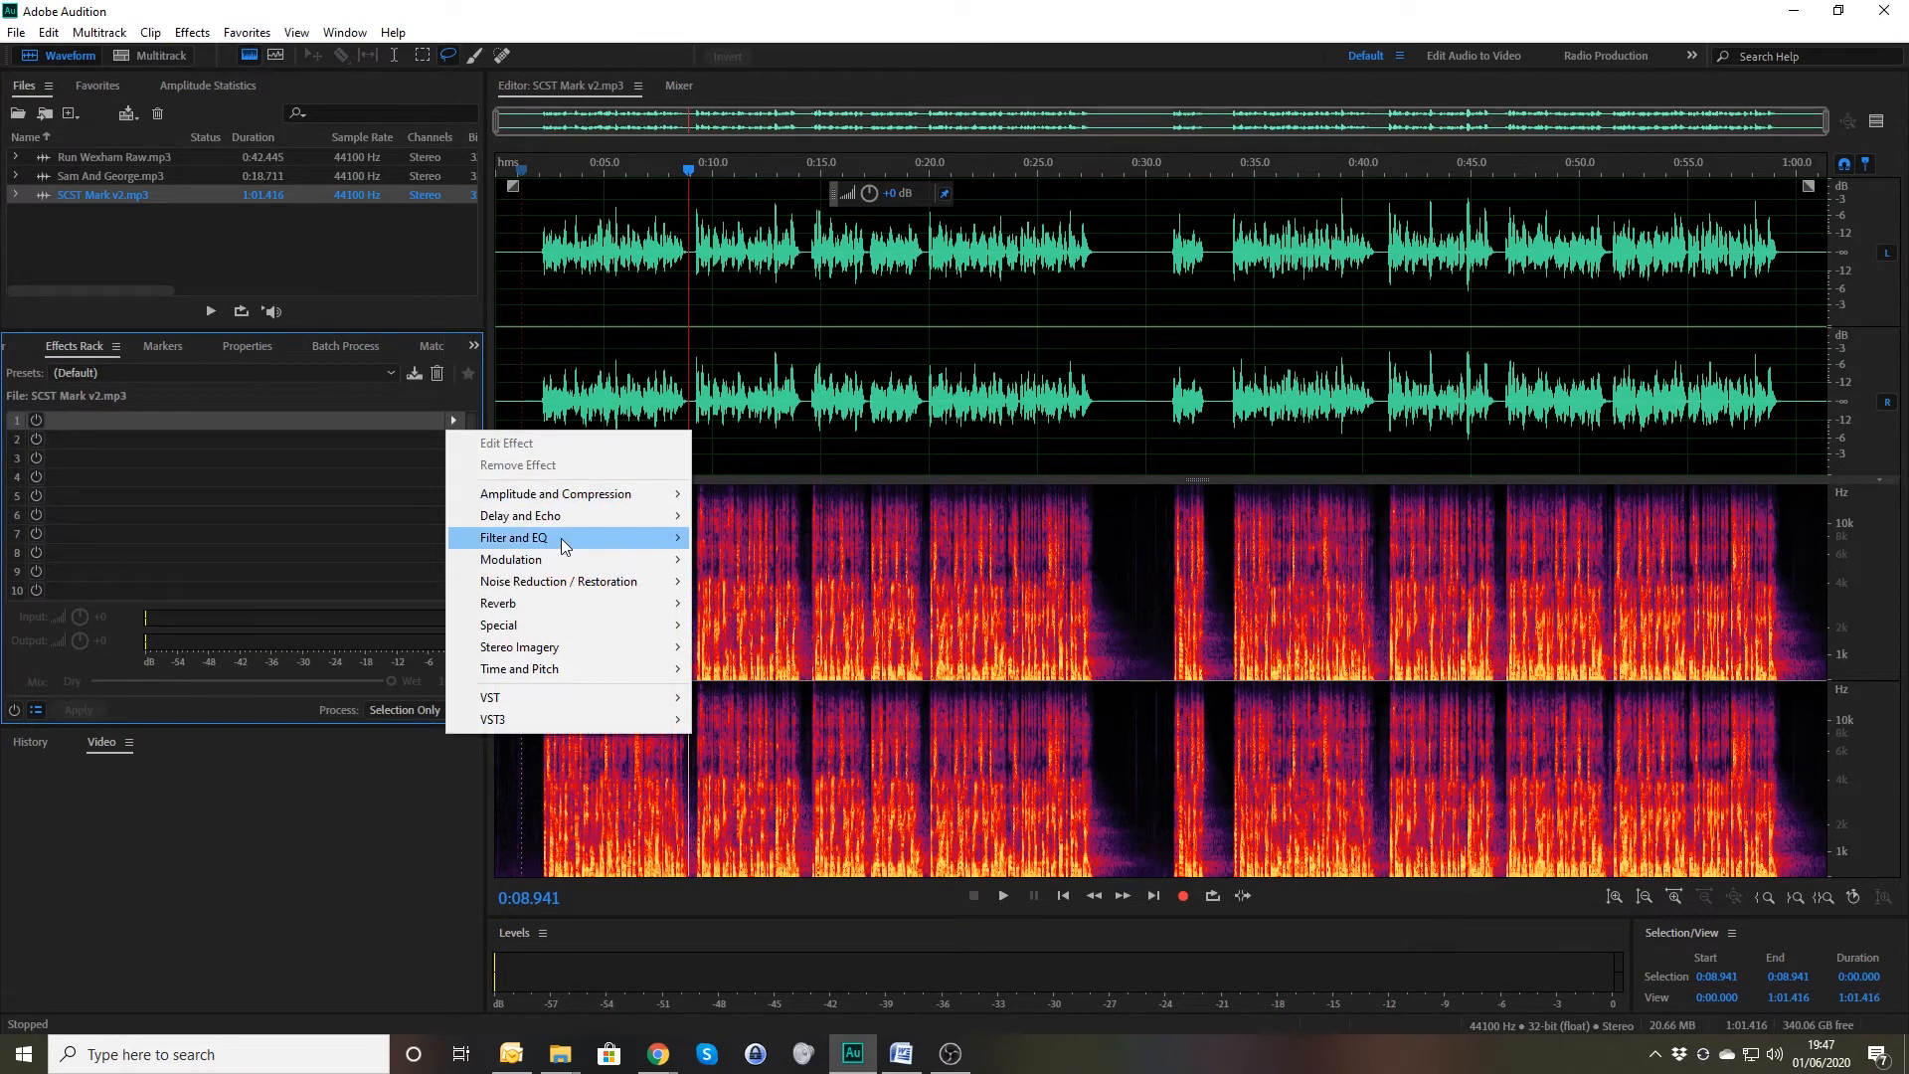
mouse_move(561, 539)
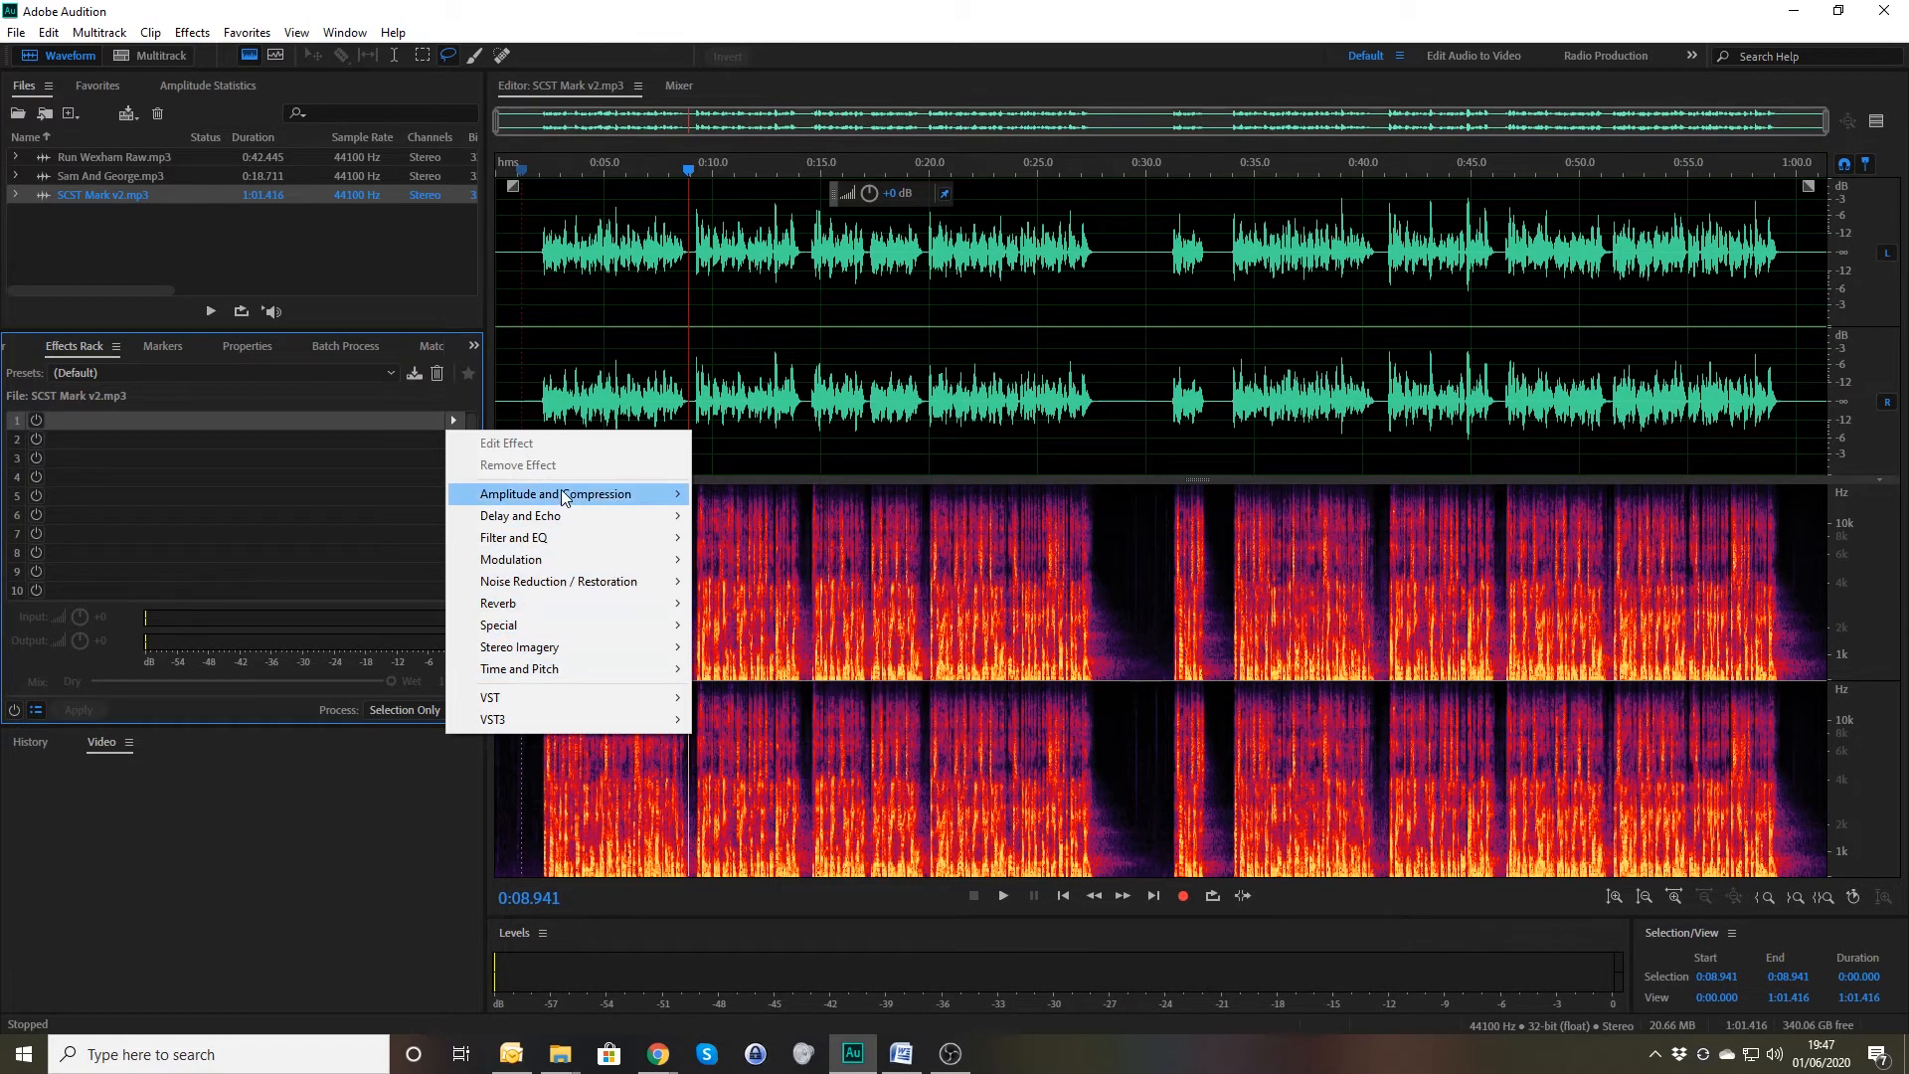
mouse_move(564, 502)
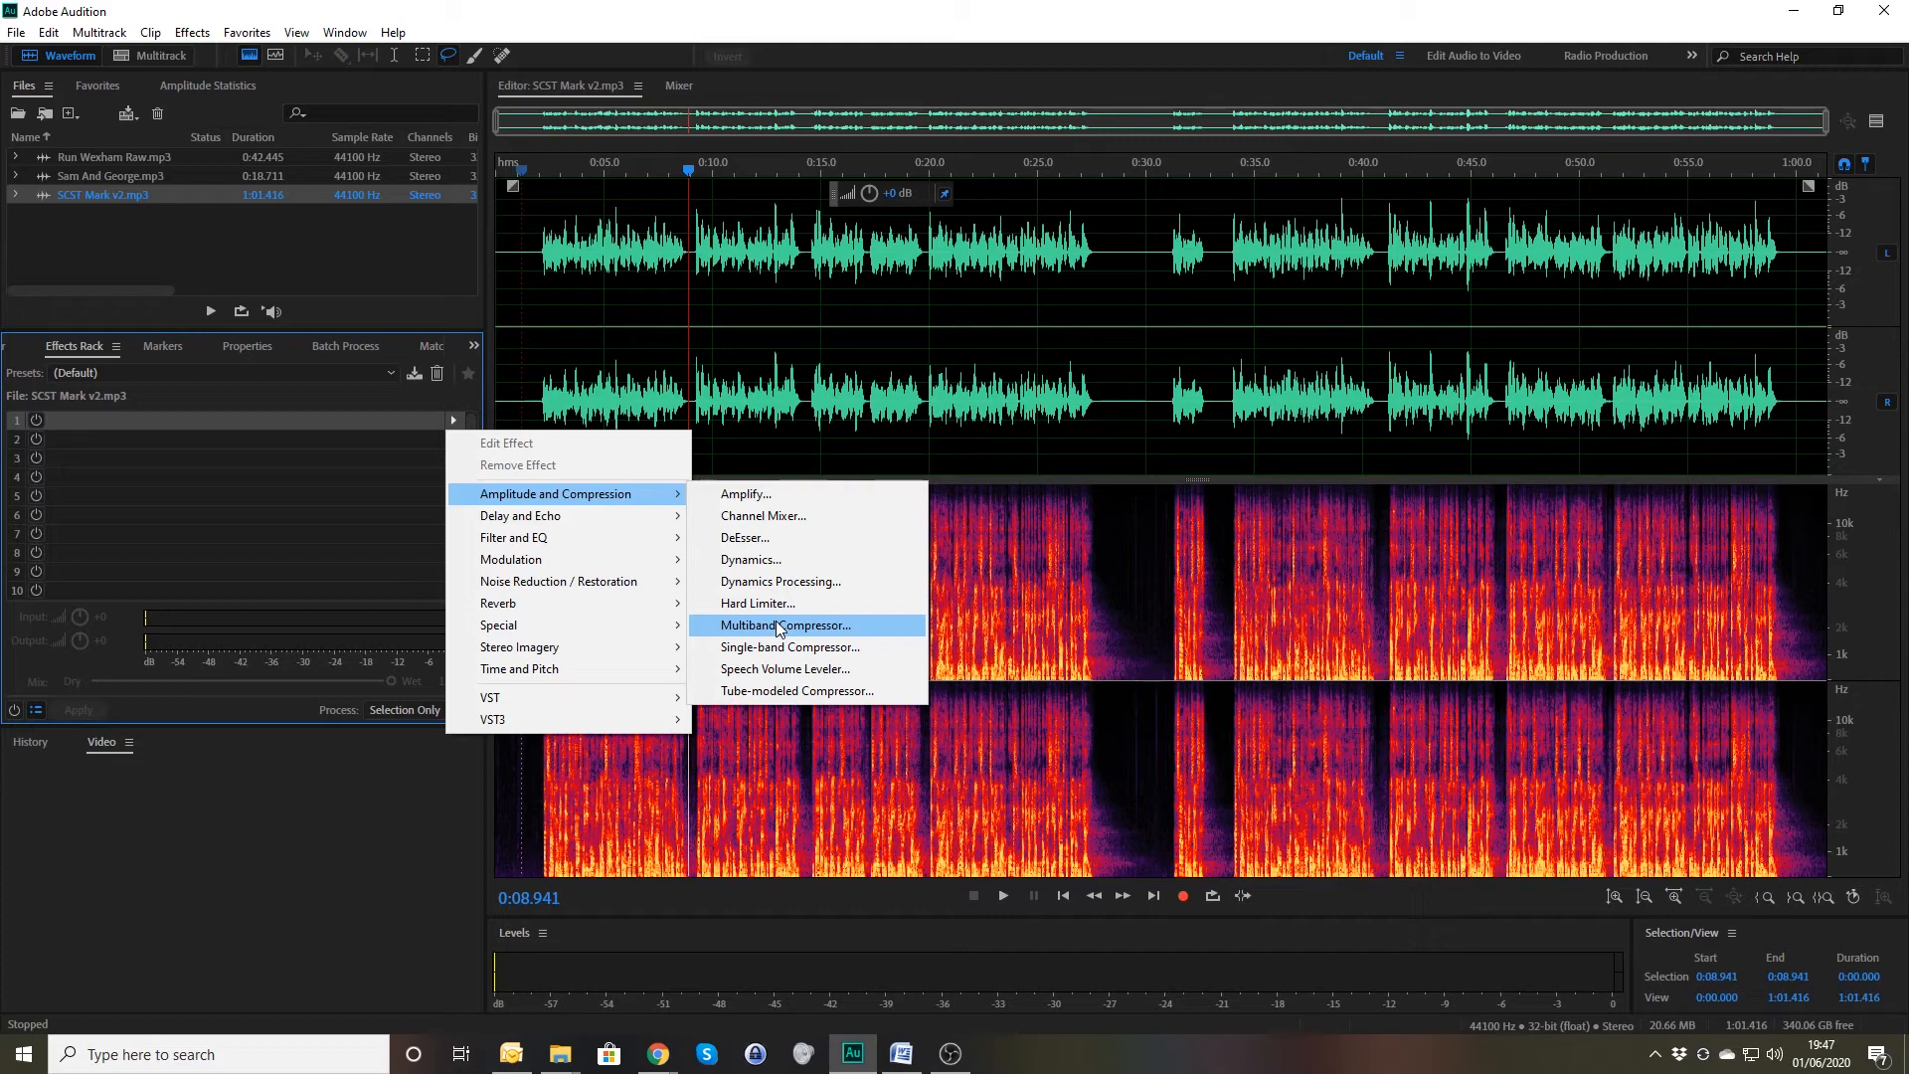
left_click(291, 228)
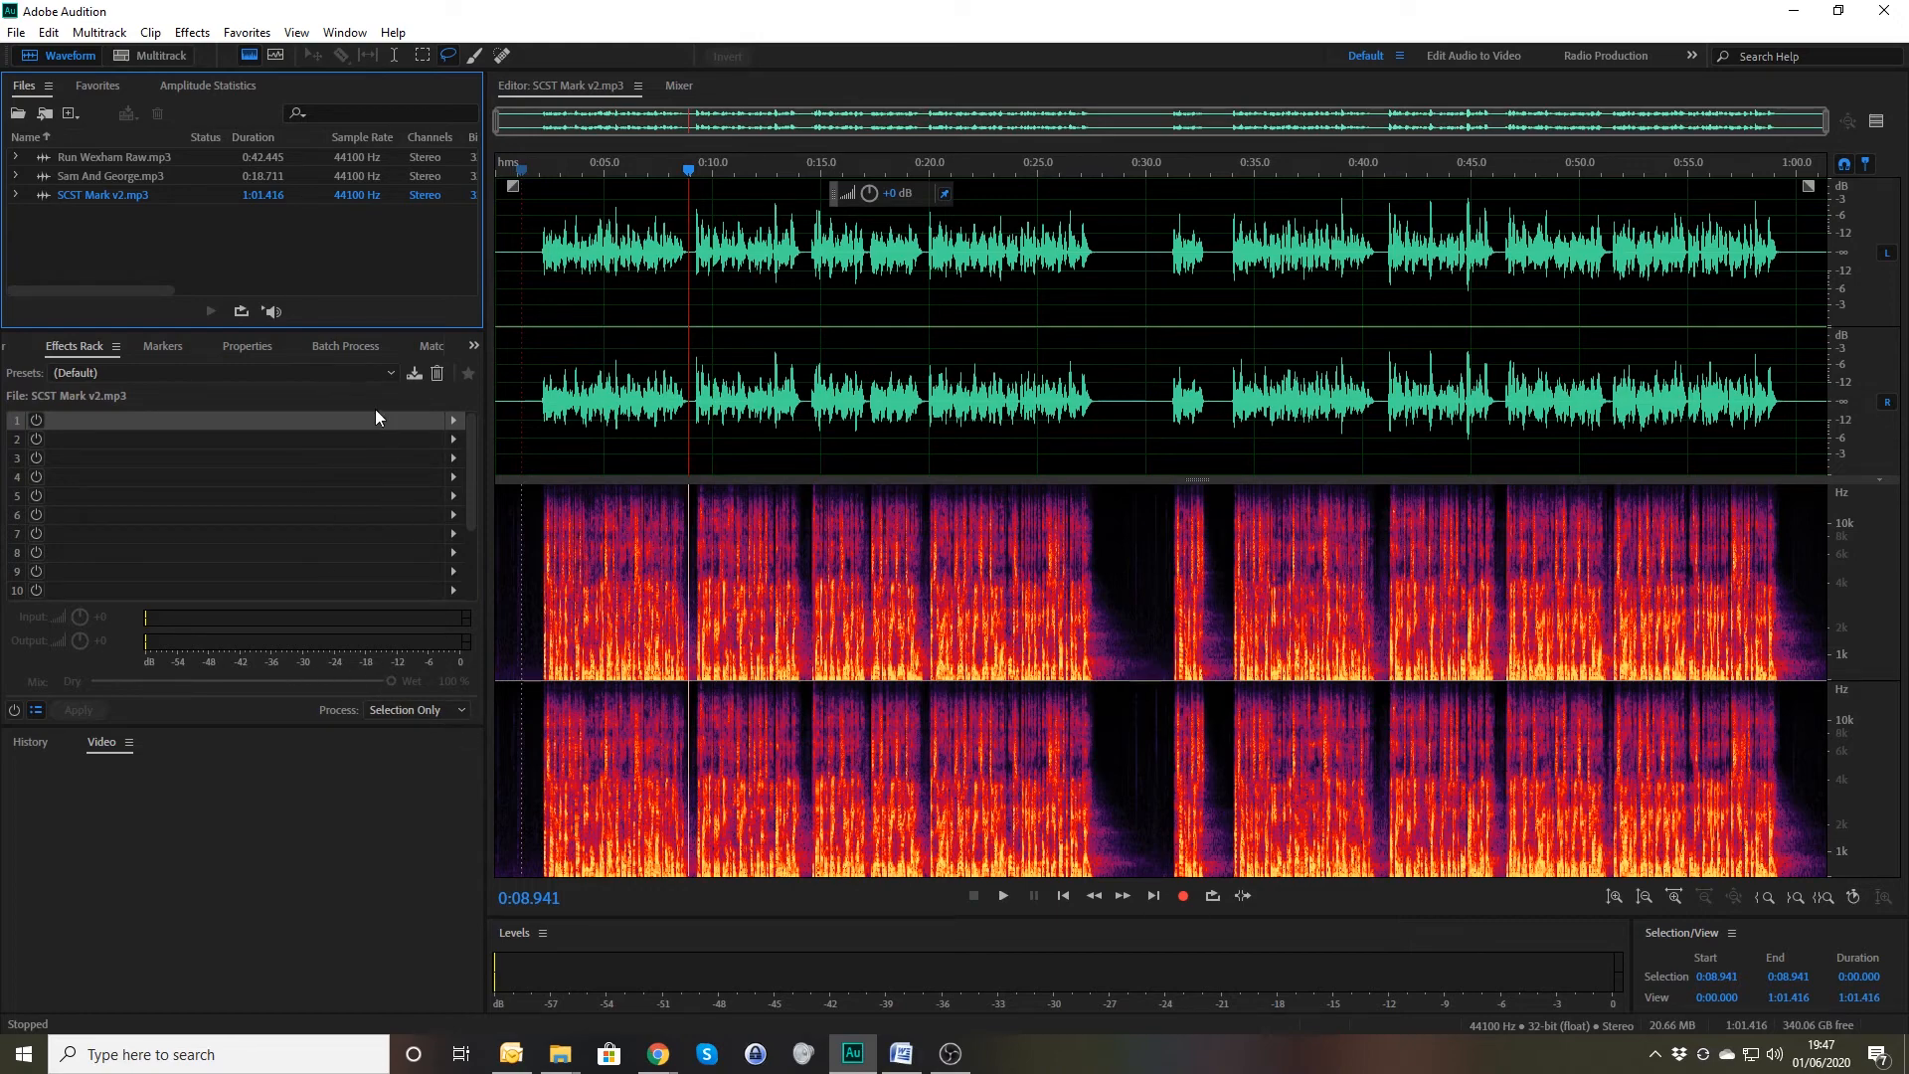
left_click(345, 348)
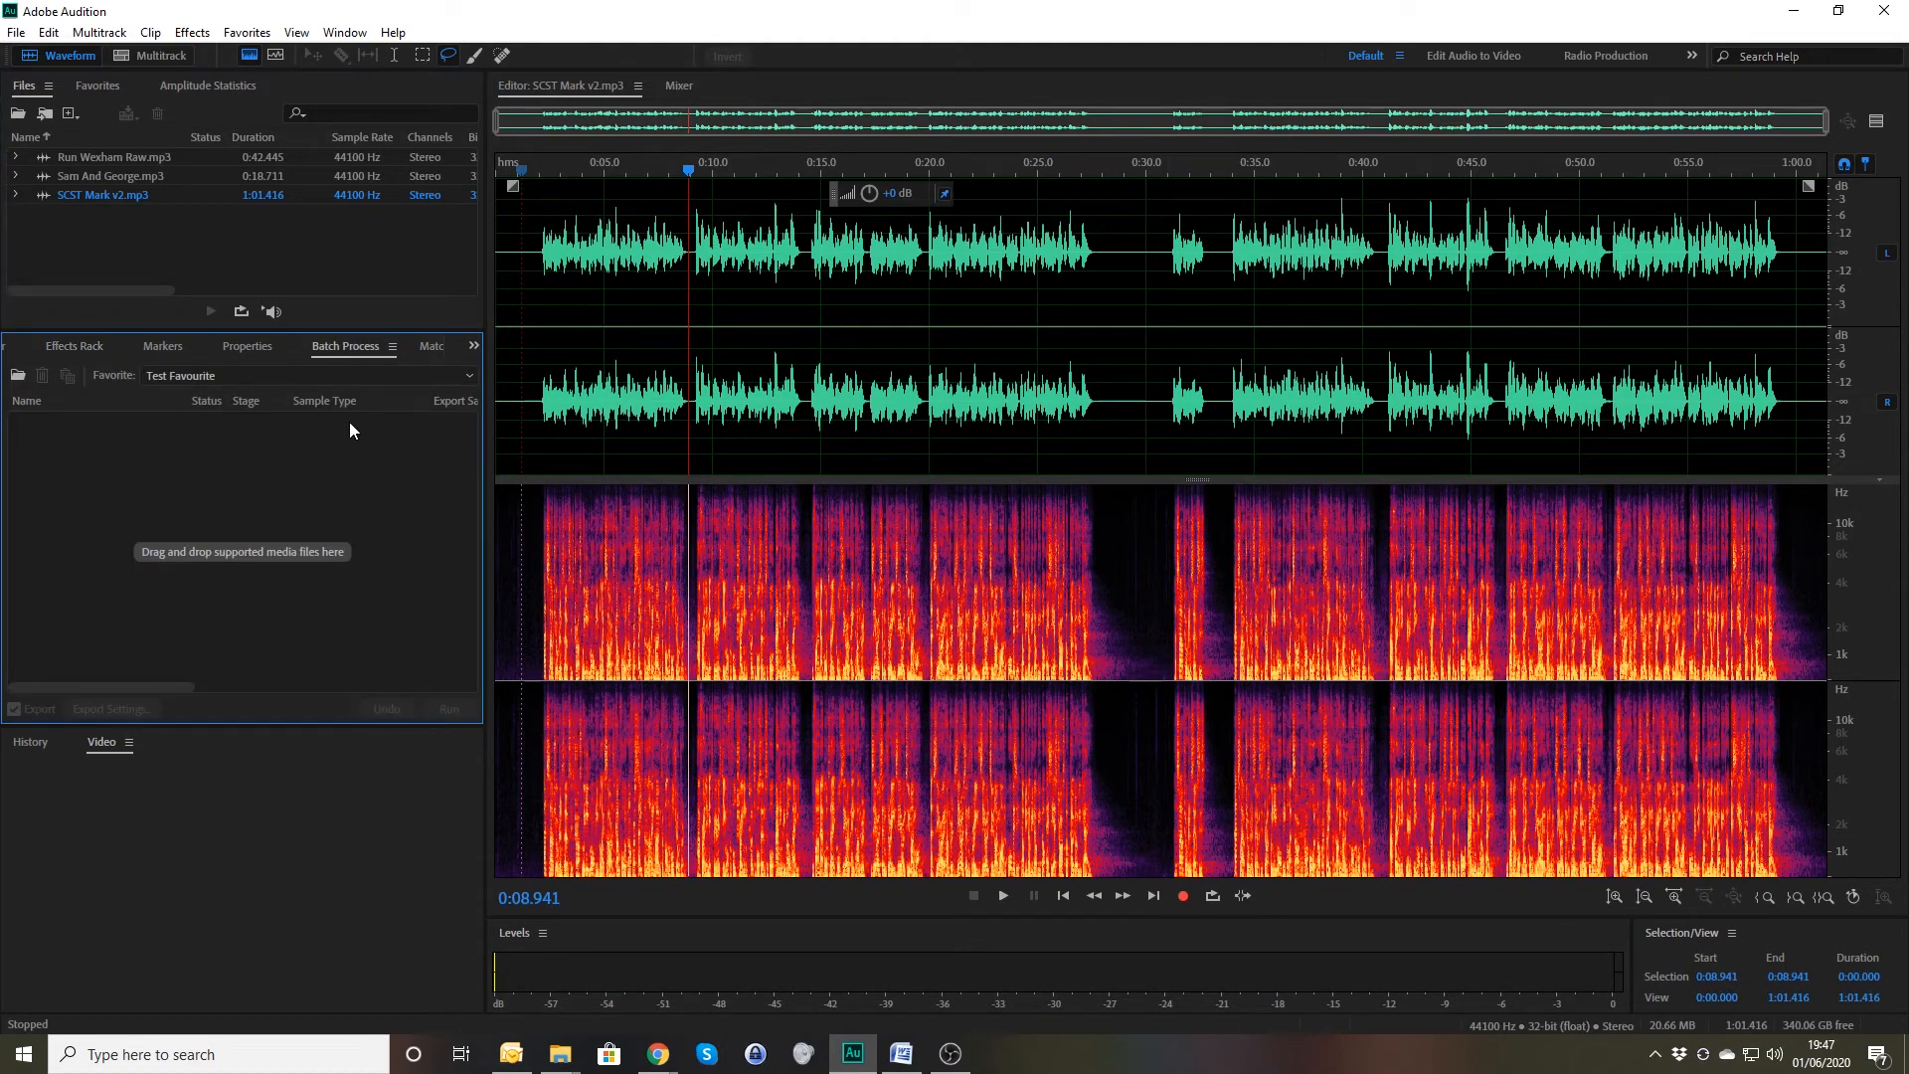